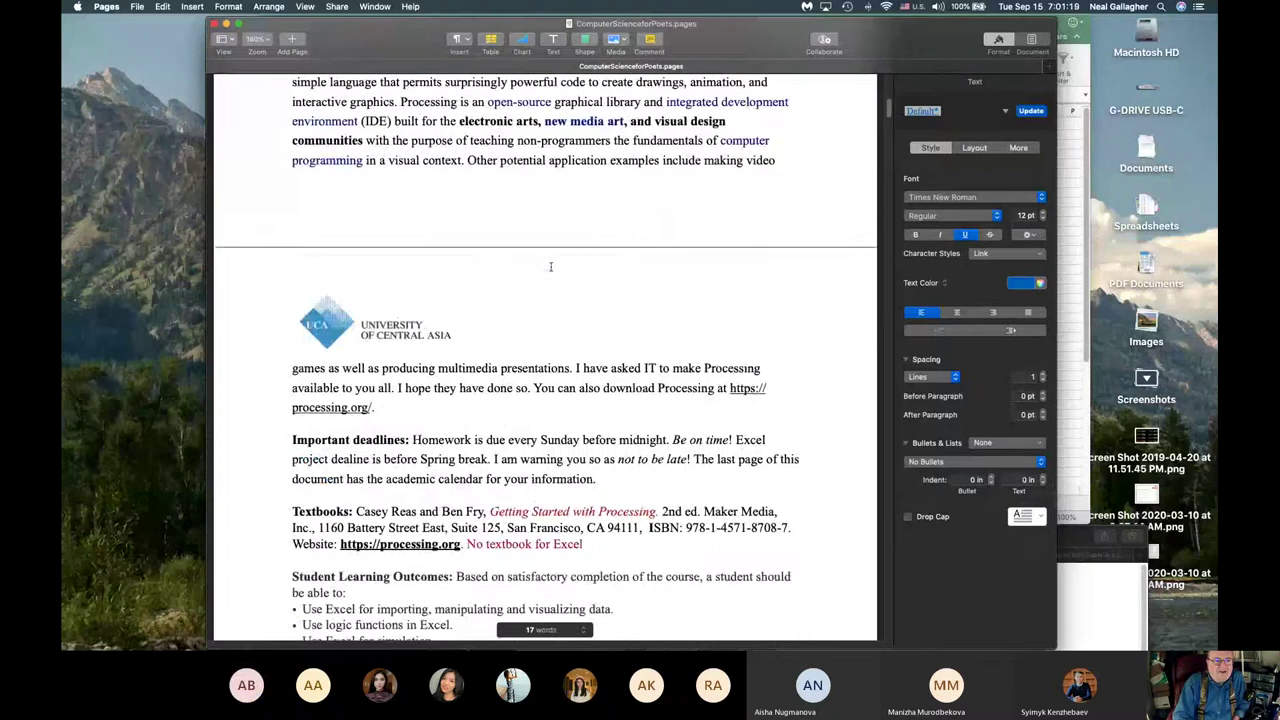
Step: Look over the weekly schedule in the syllabus, move the document aside, and bring the Sort workbook forward in Excel
scroll(550, 266, down, 15)
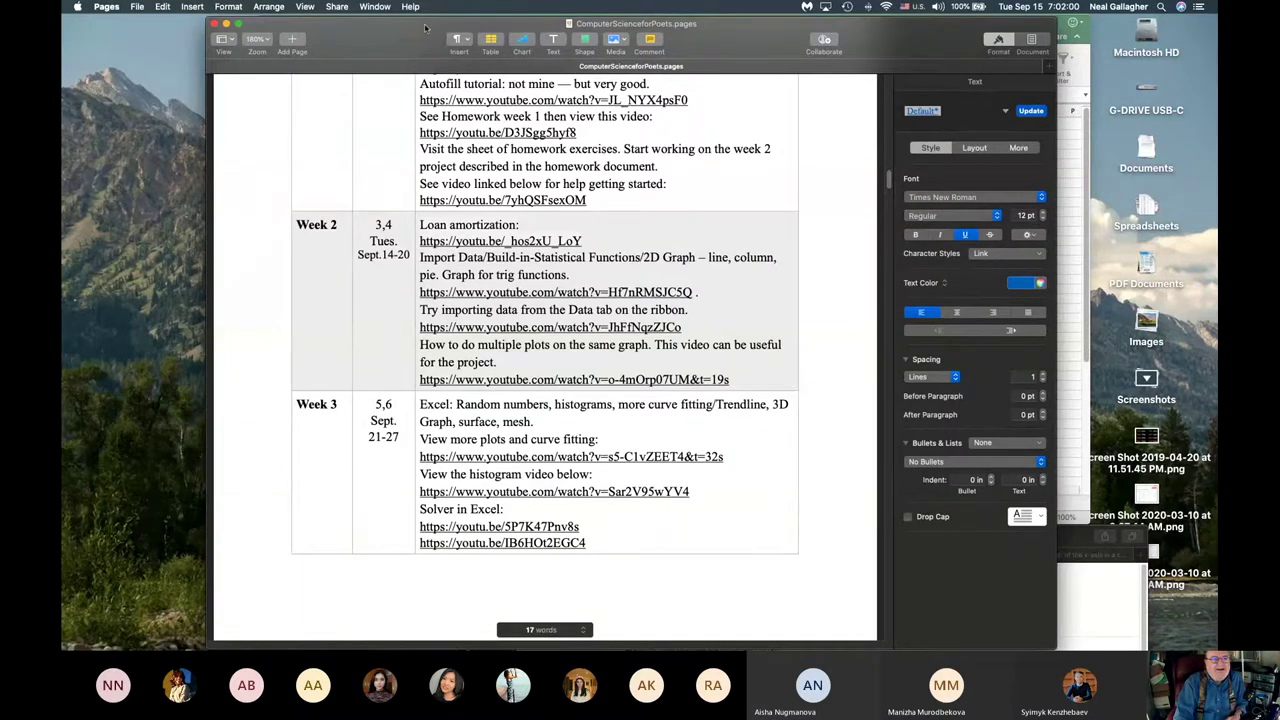
drag(425, 27, 712, 35)
click(476, 22)
drag(476, 22, 323, 44)
drag(443, 67, 471, 57)
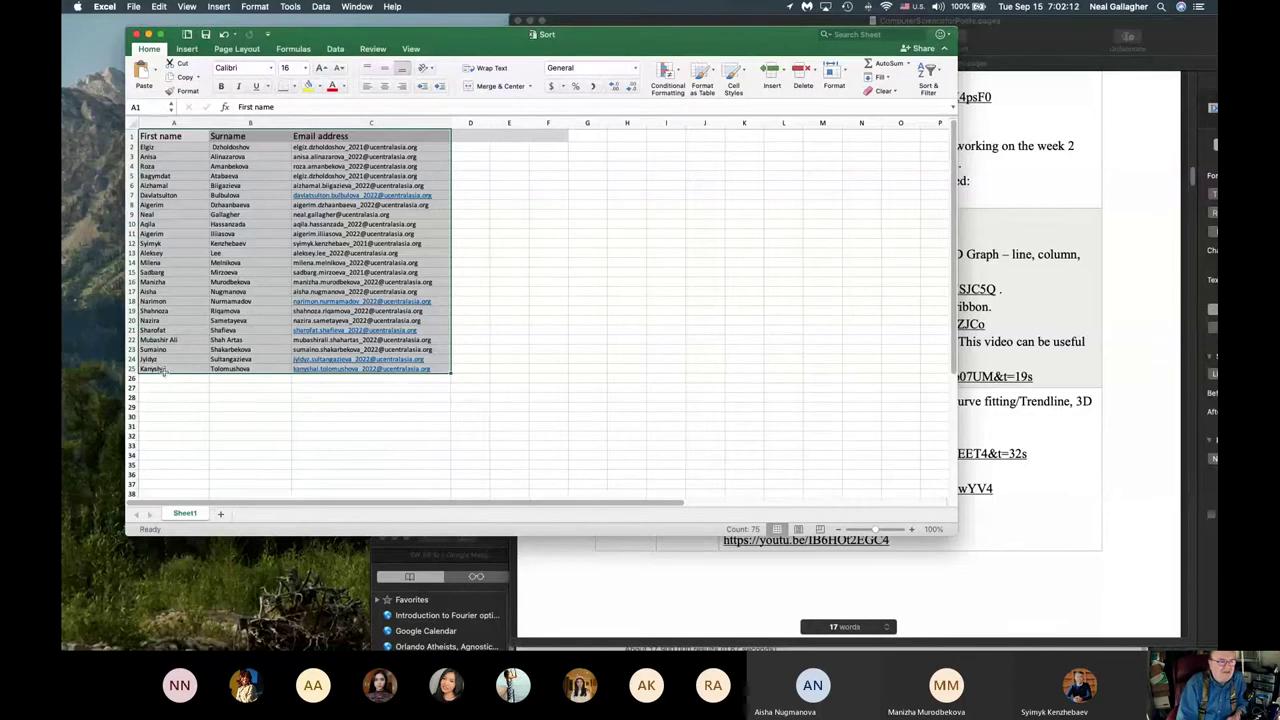
Step: Sort the student records in A2:C25 by the values in Column A, in A to Z order
click(173, 146)
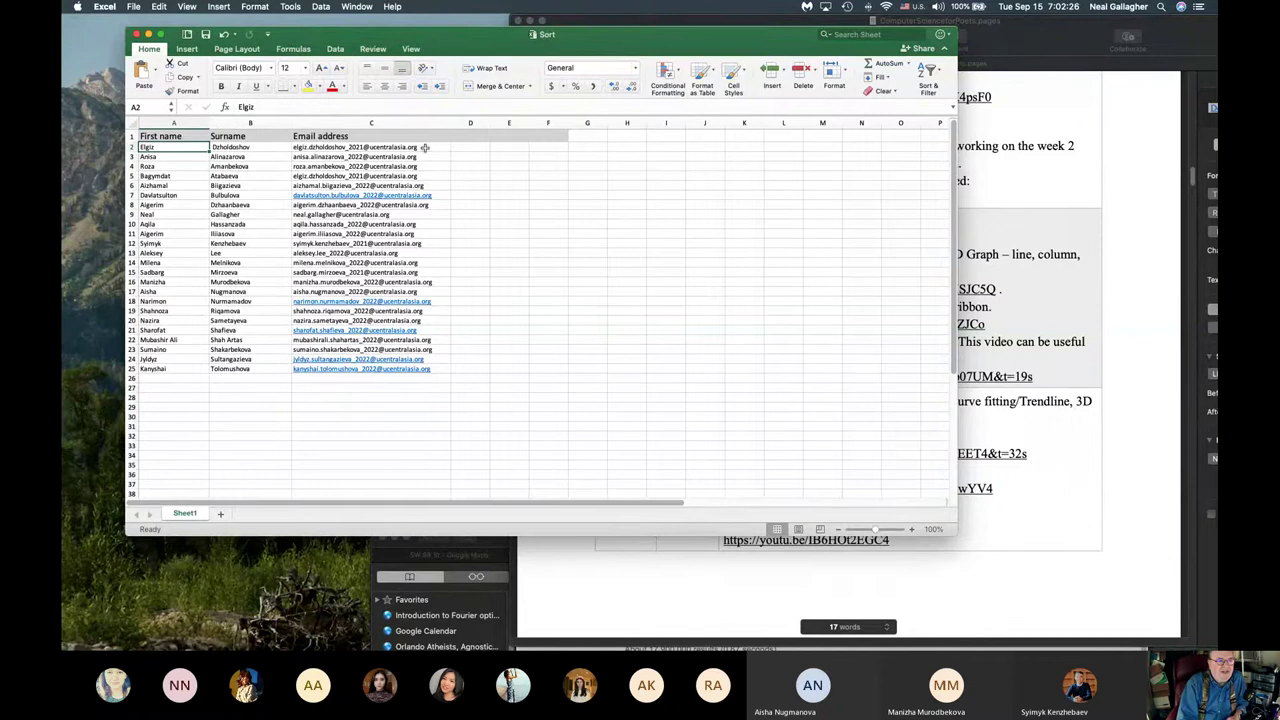
shift+click(441, 370)
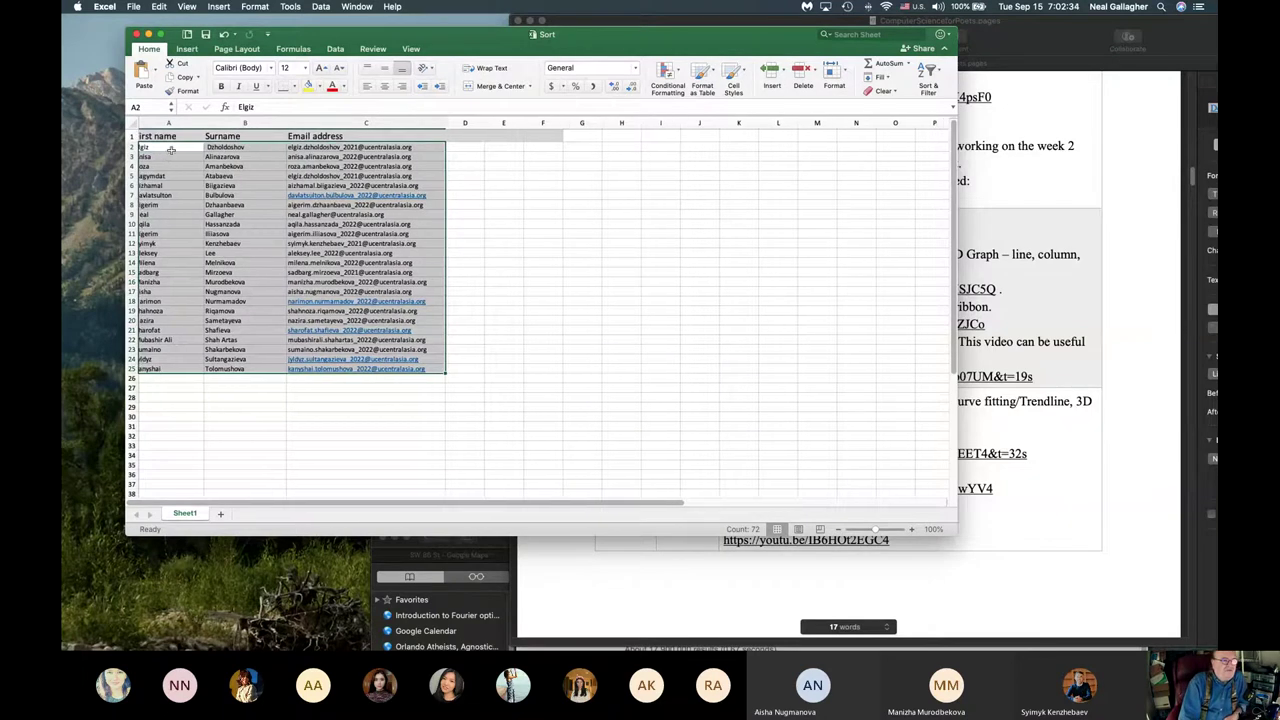
scroll(170, 170, left, 2)
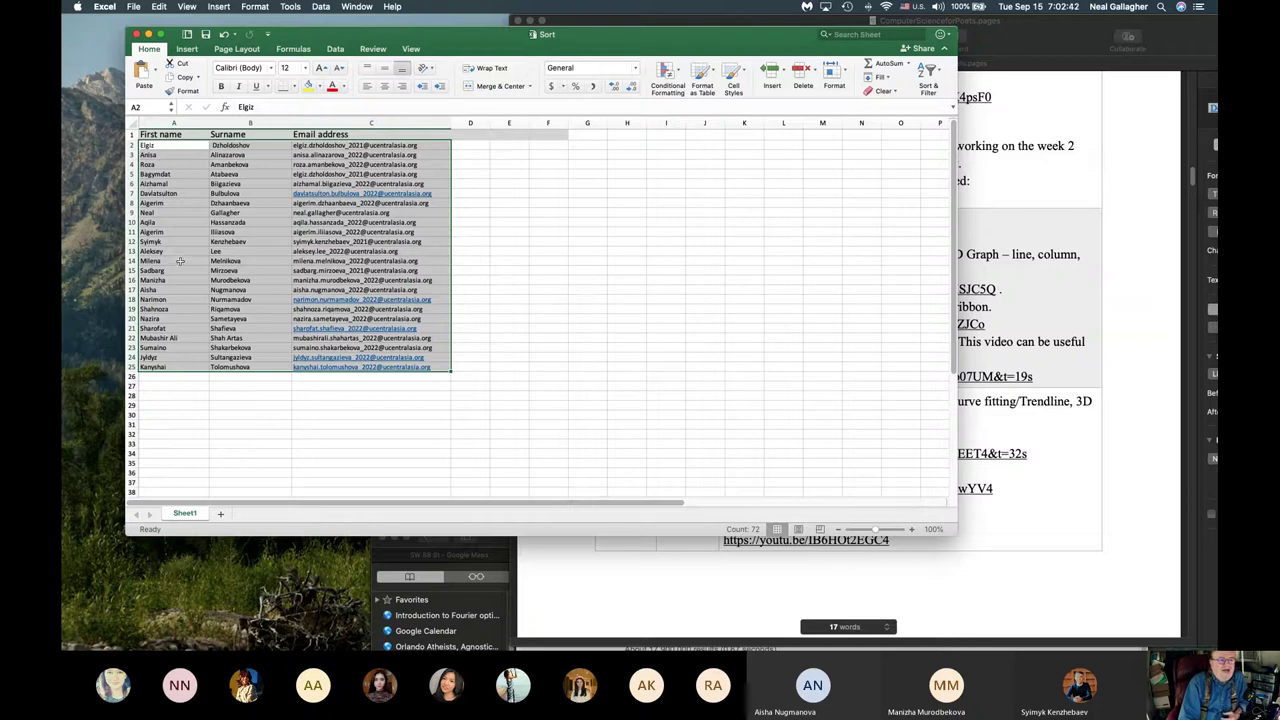
mouse_move(466, 36)
mouse_down()
mouse_move(495, 116)
mouse_move(483, 24)
mouse_up()
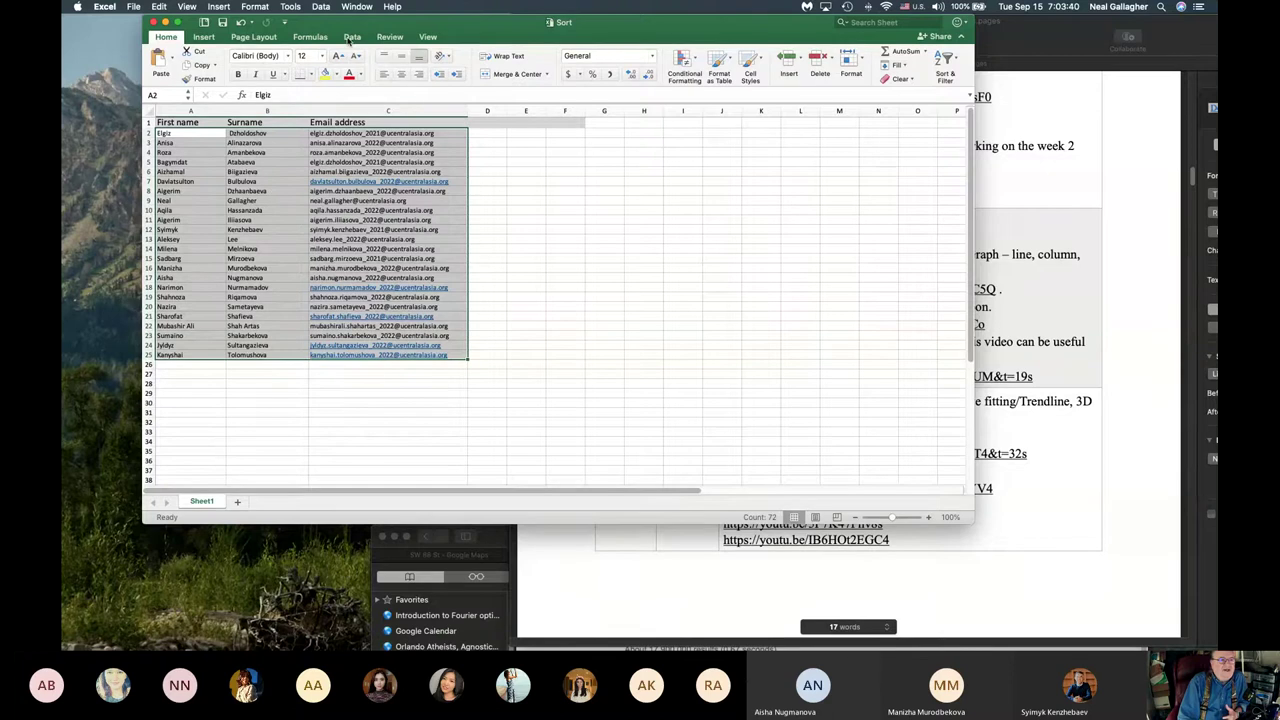
click(351, 37)
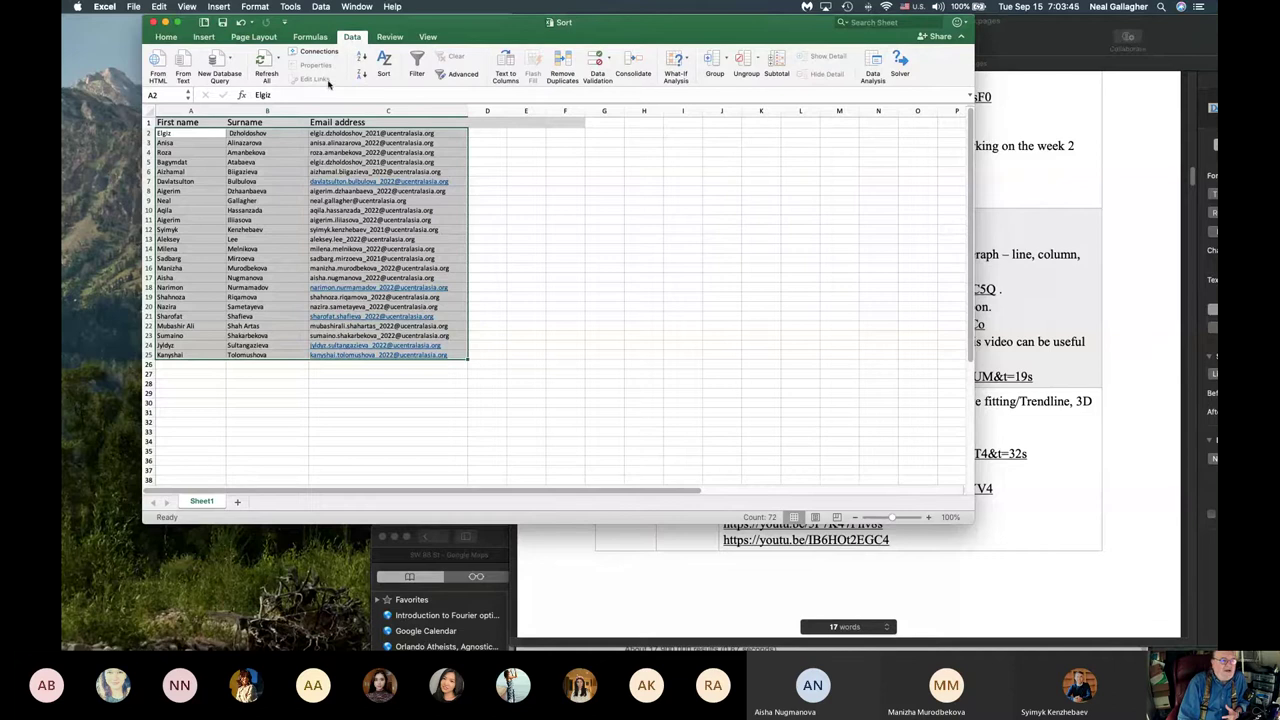
click(388, 64)
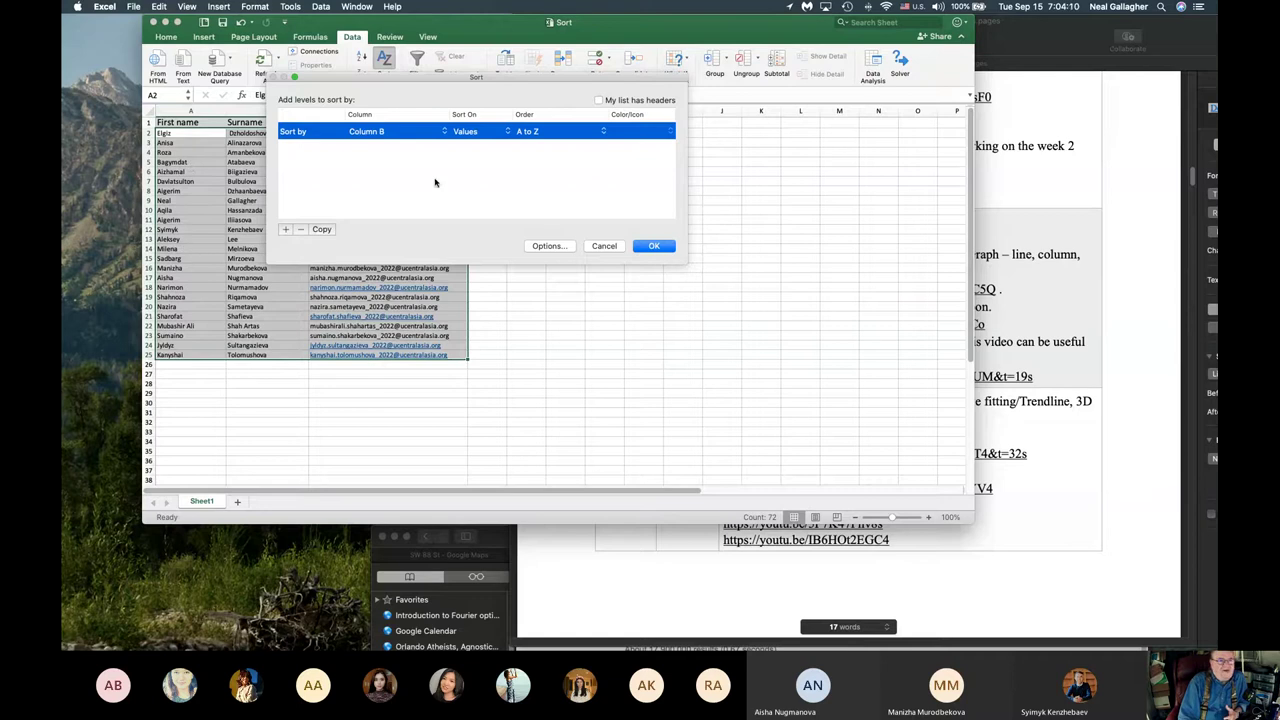
click(372, 133)
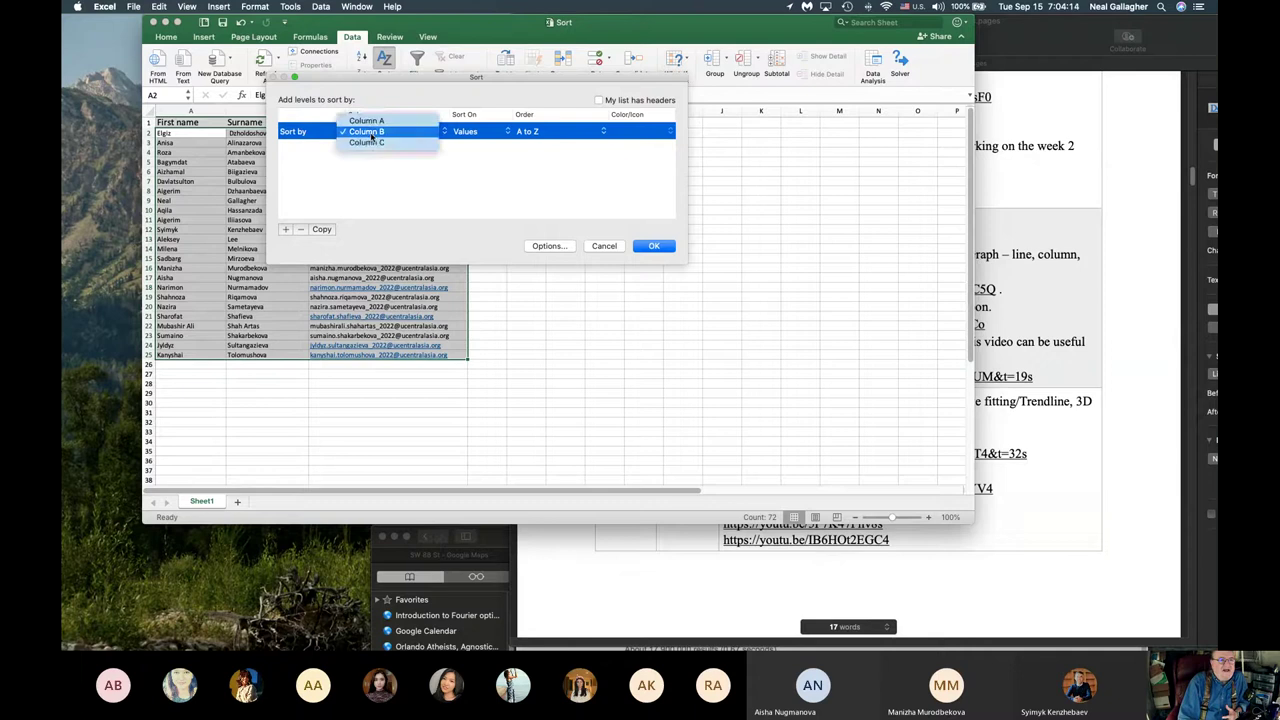
click(372, 121)
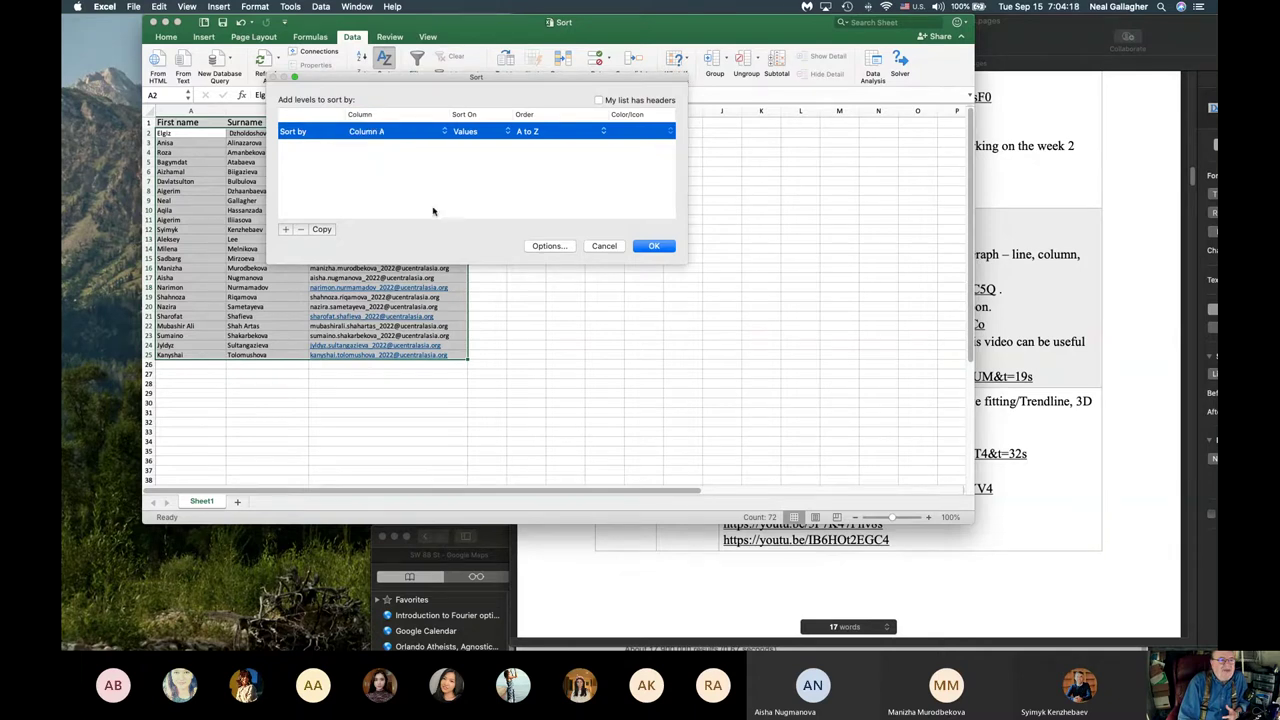
click(654, 246)
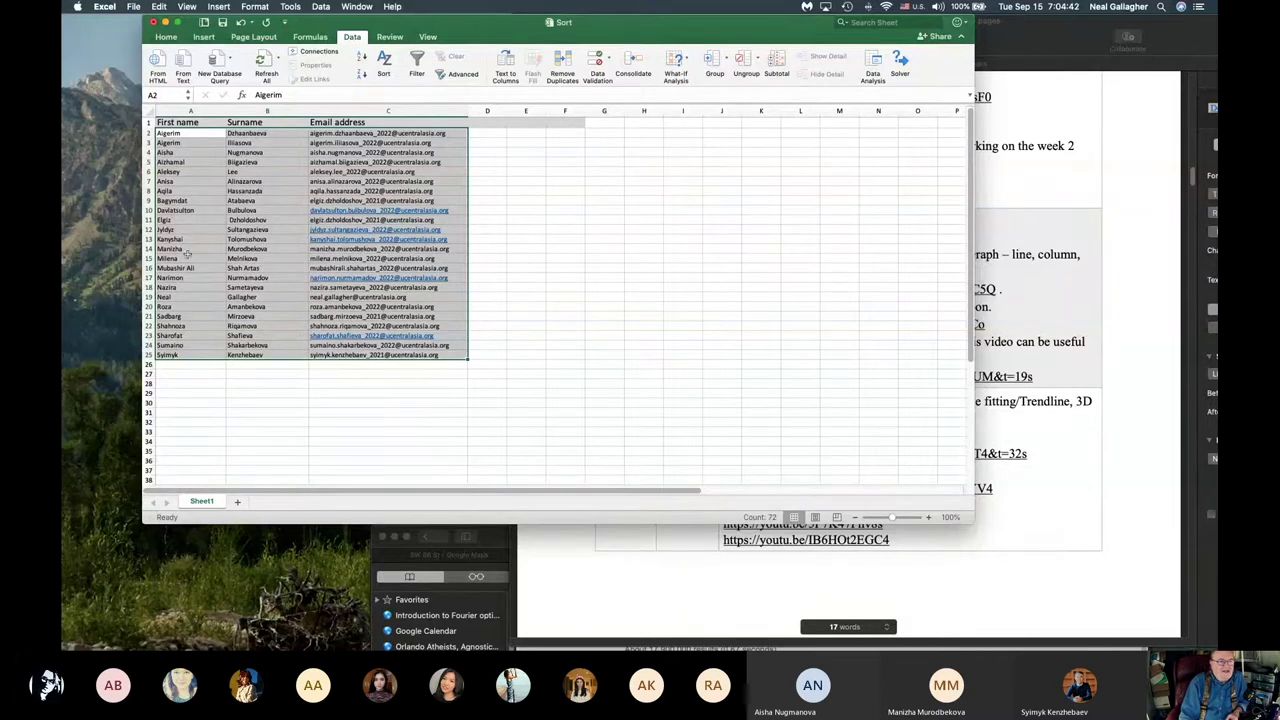
Step: Sort the student records in A2:C25 by the values in Column B, in A to Z order
click(494, 248)
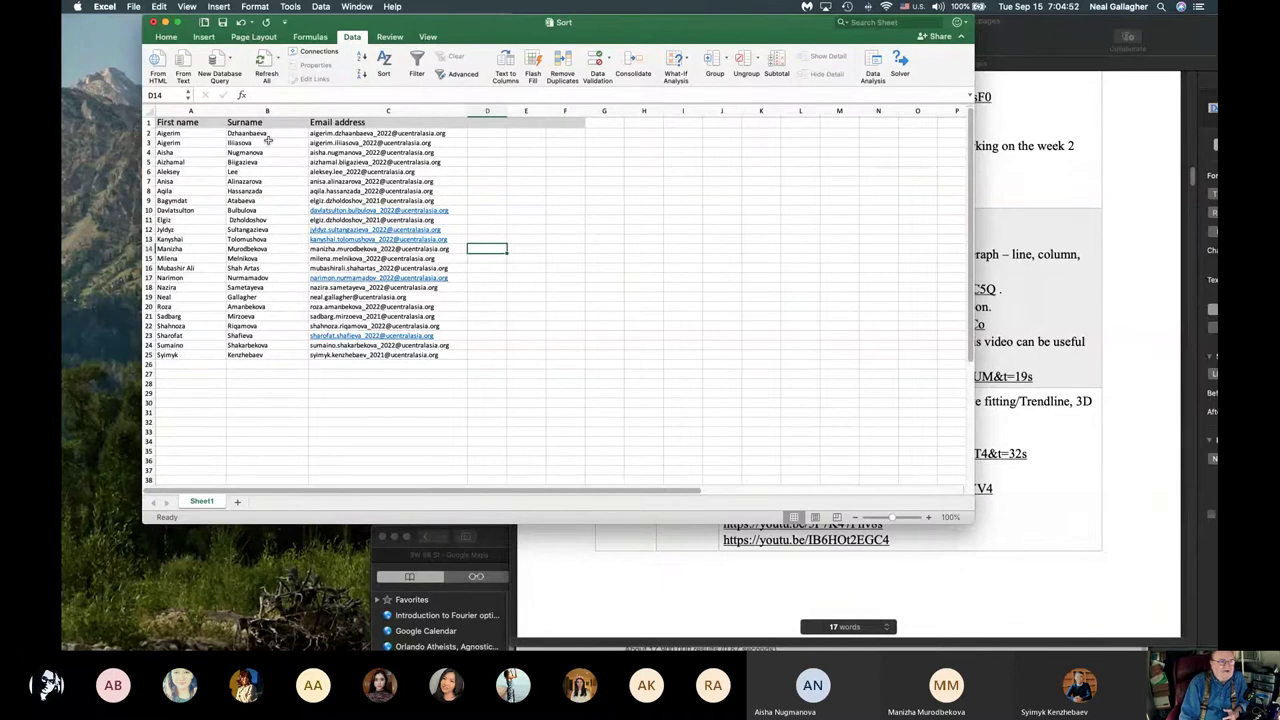
click(175, 134)
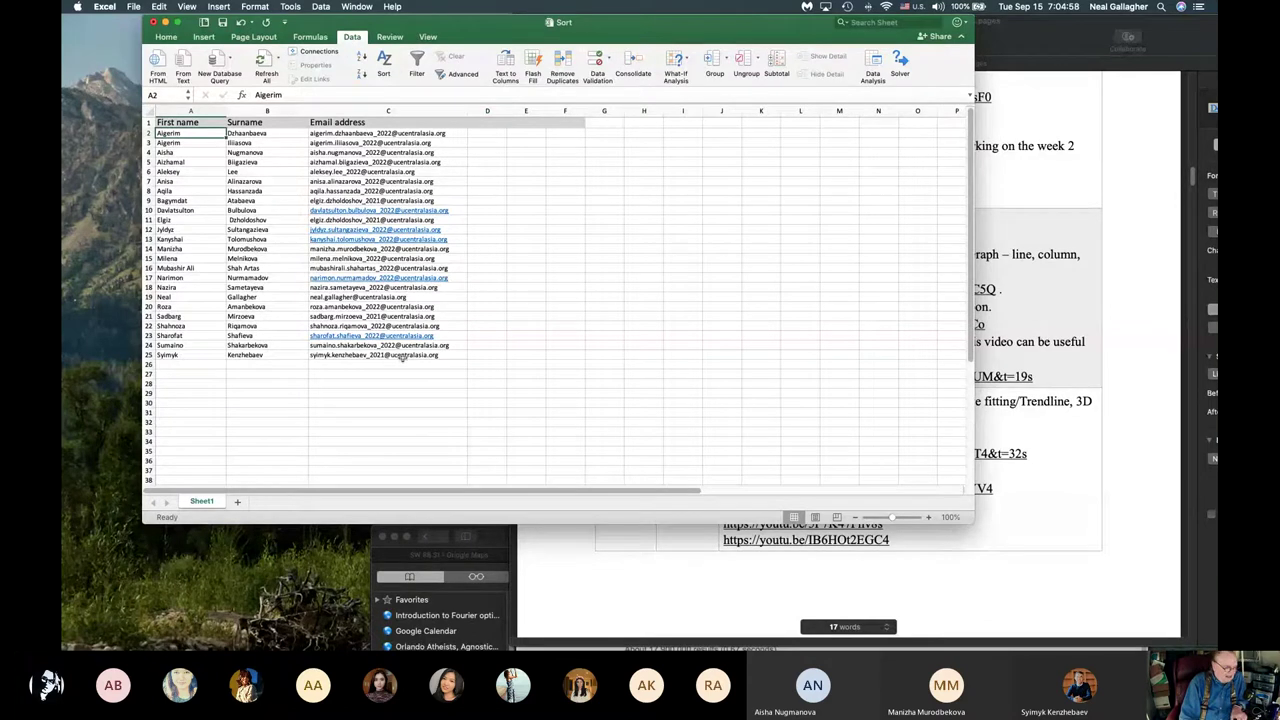
shift+click(406, 358)
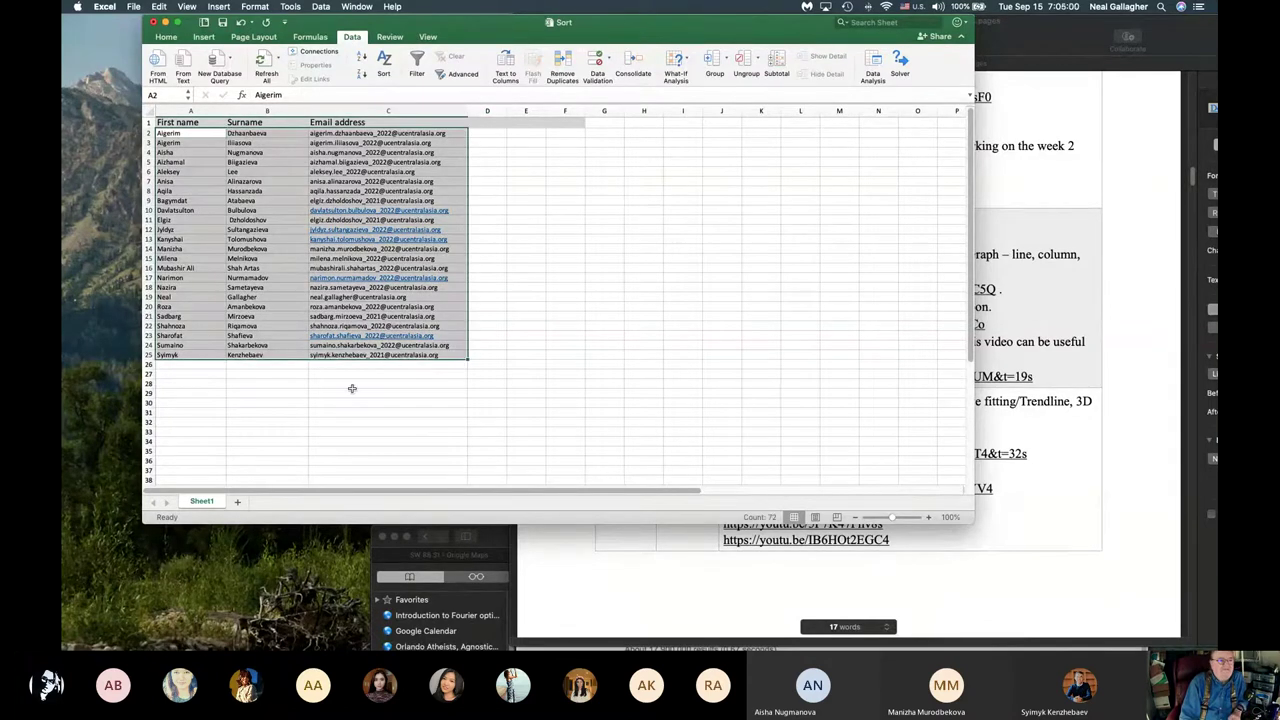
click(384, 64)
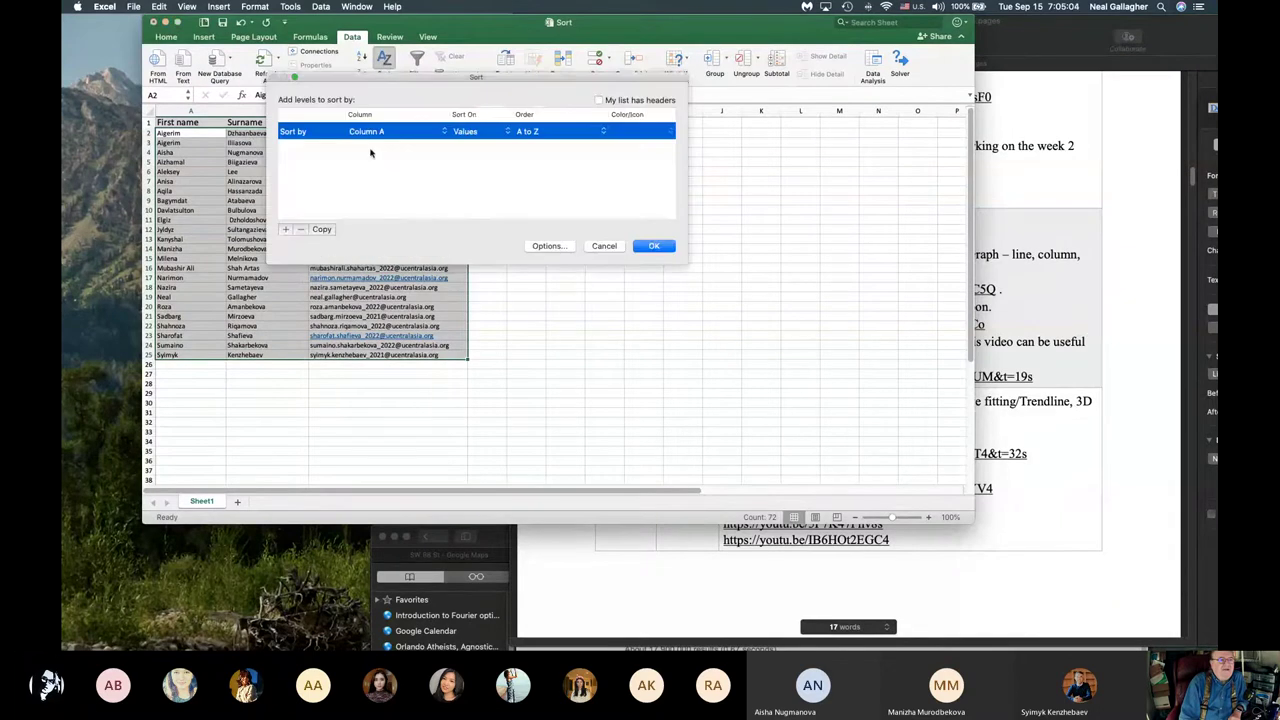
click(365, 133)
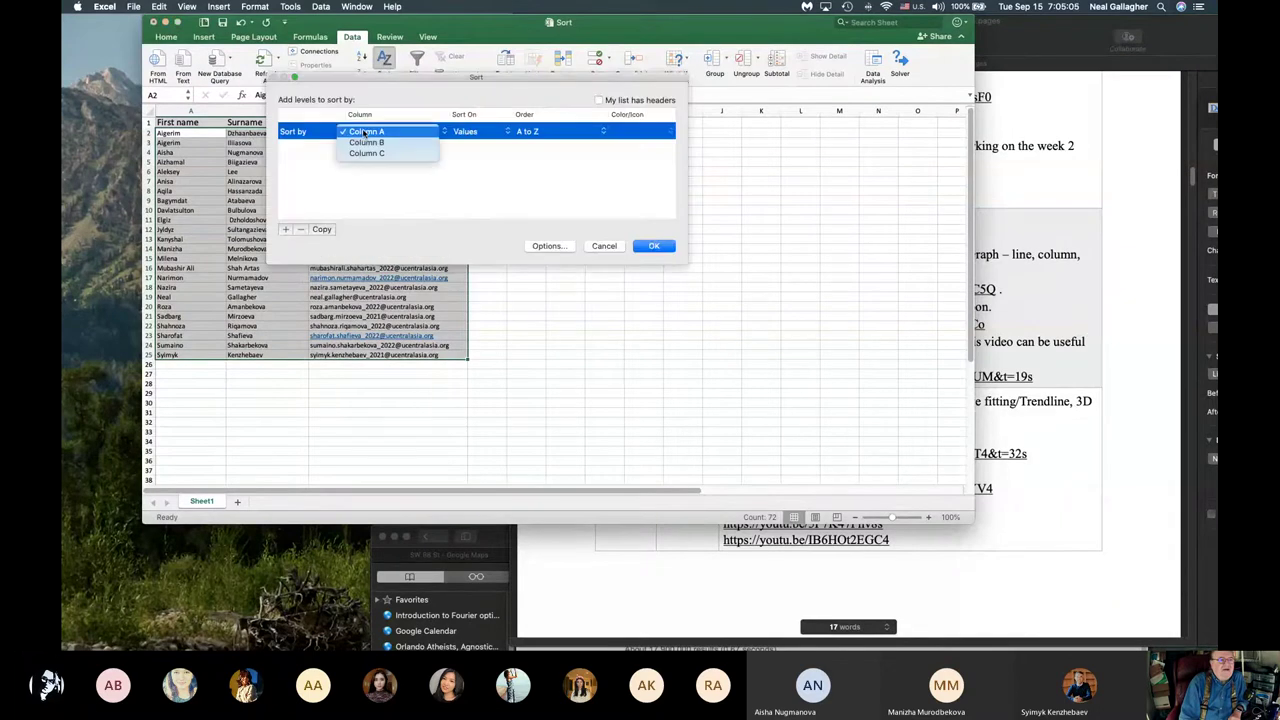
click(364, 146)
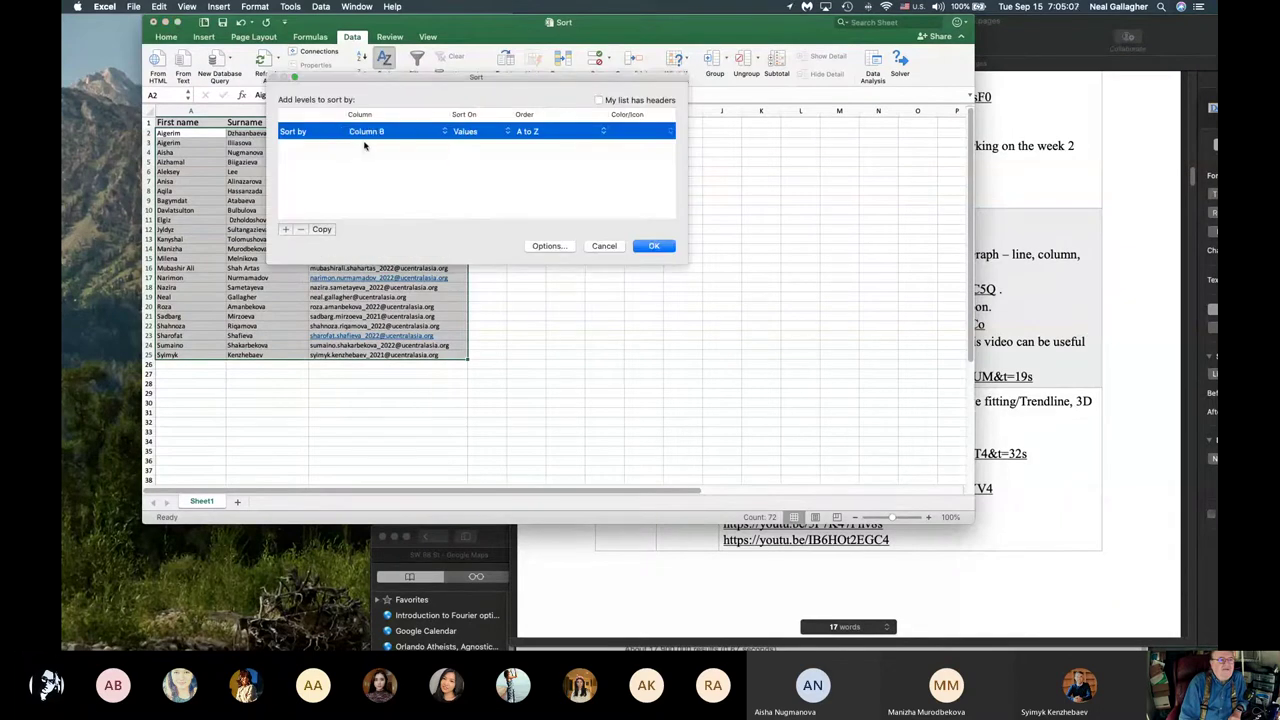
click(654, 246)
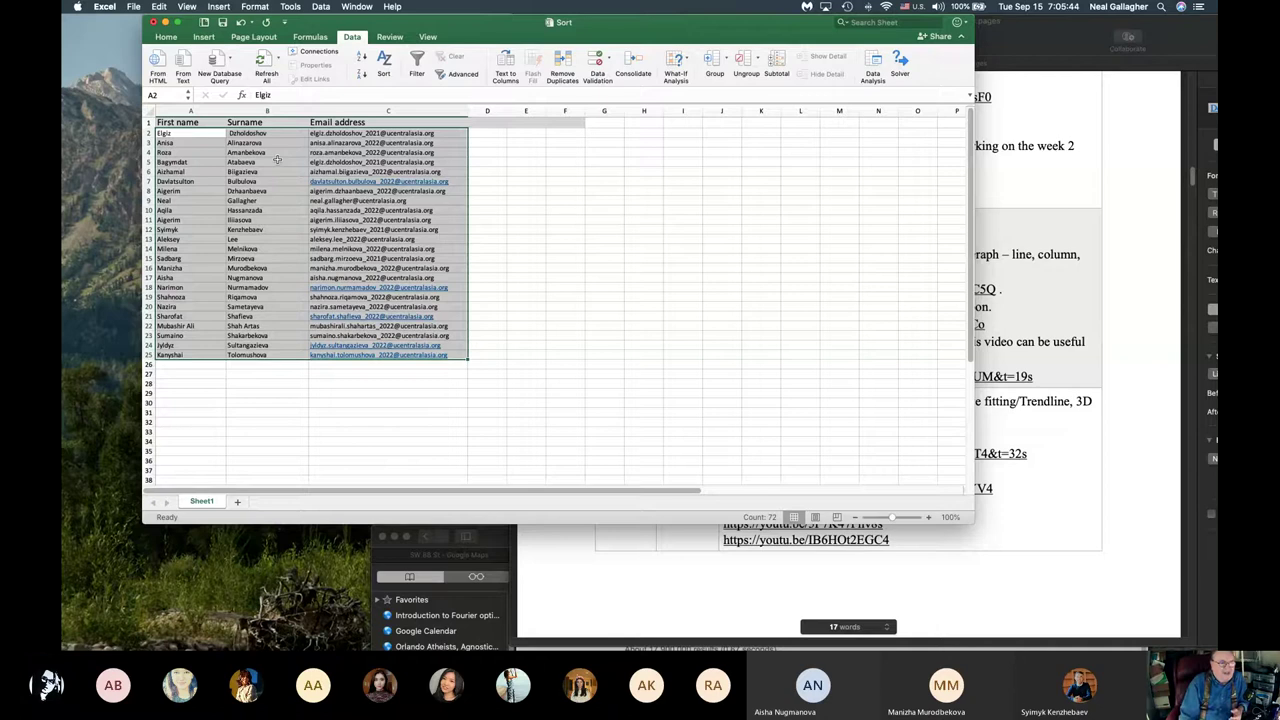
Step: Close the Sort workbook and save its changes
click(184, 365)
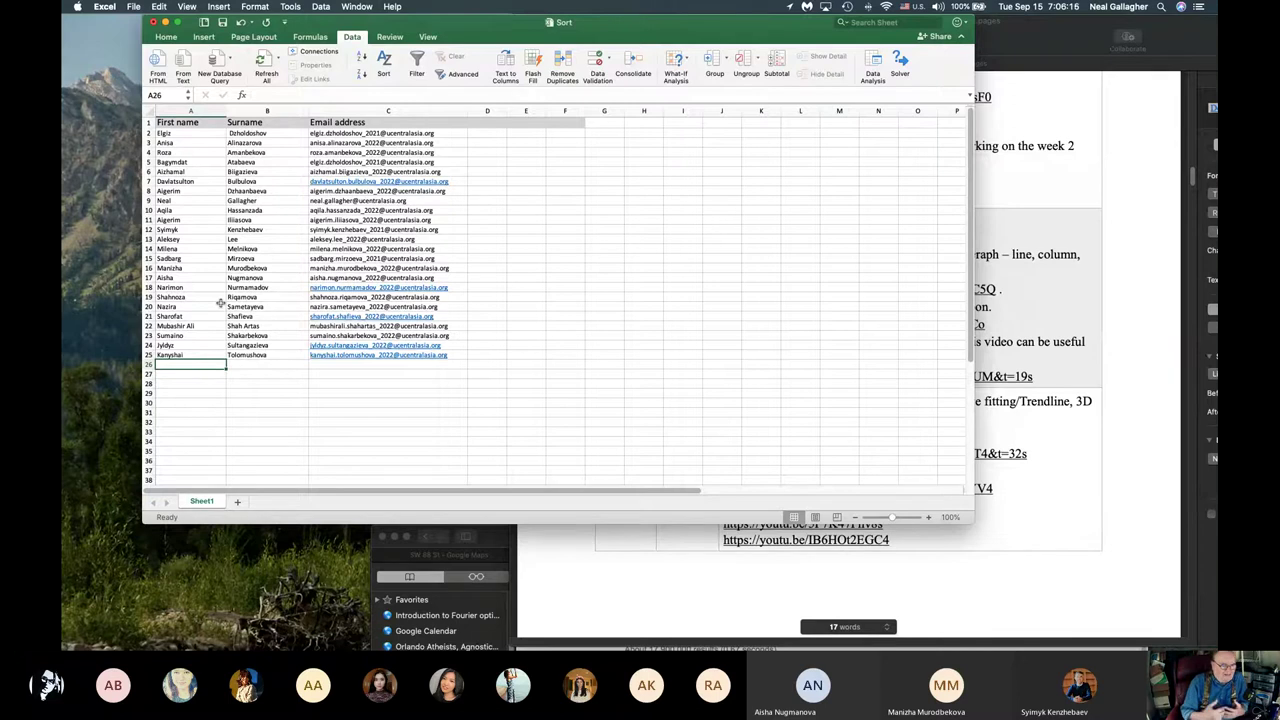
scroll(426, 186, down, 3)
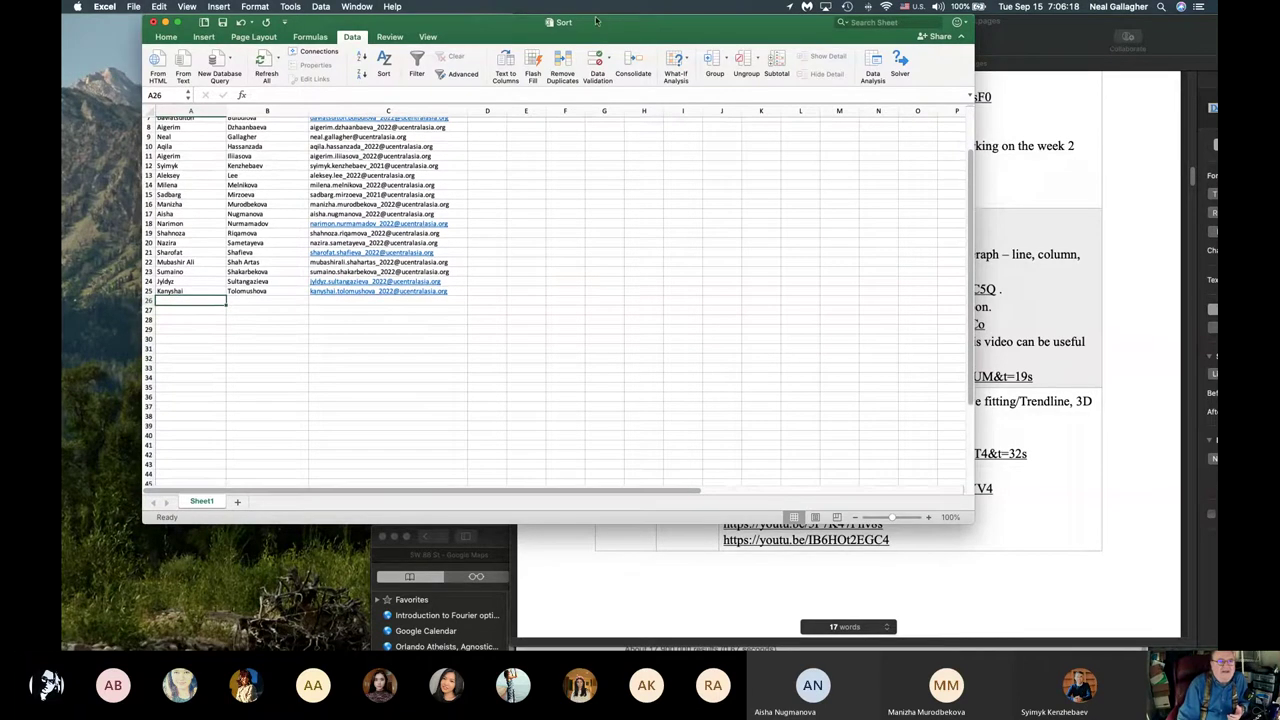
drag(620, 30, 583, 53)
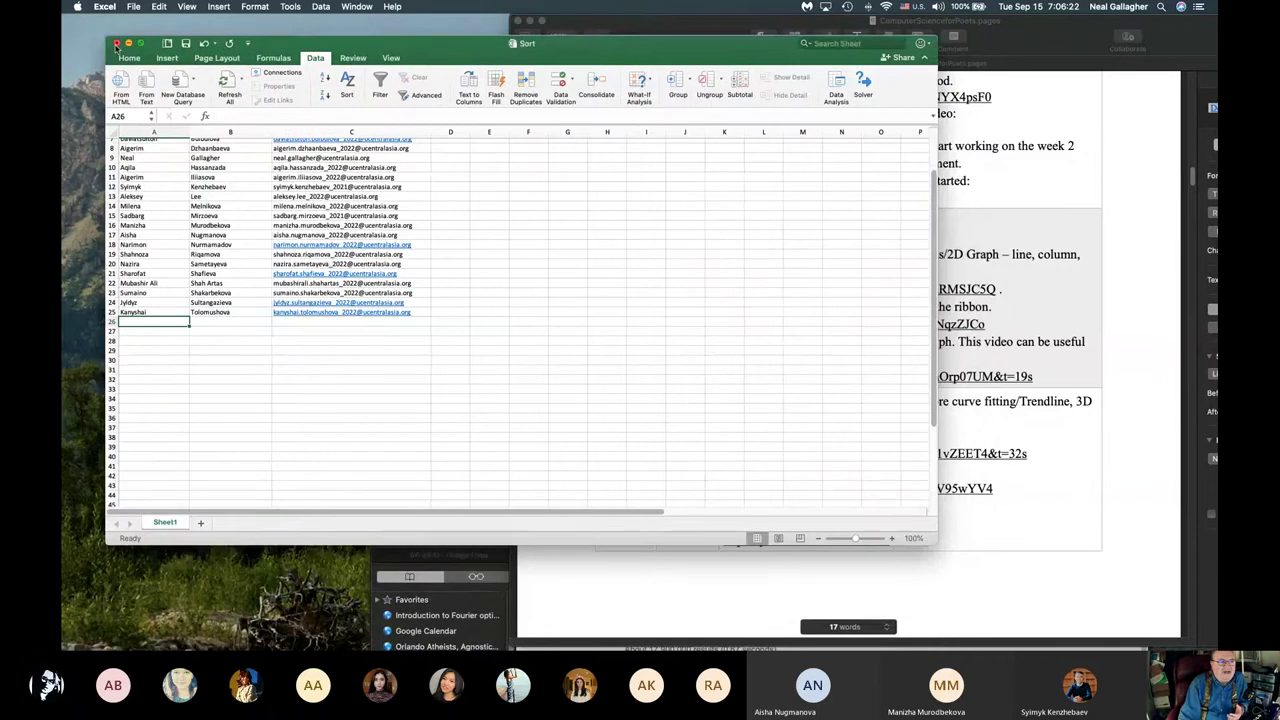
click(116, 45)
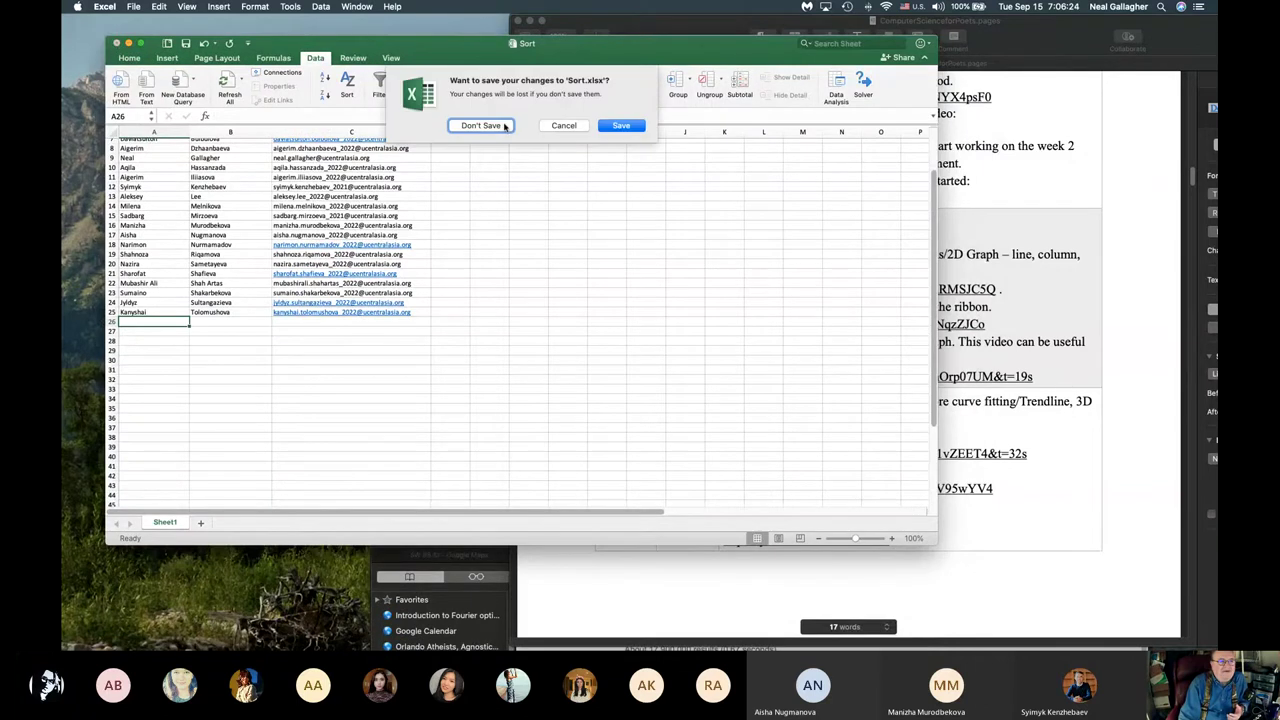
click(616, 127)
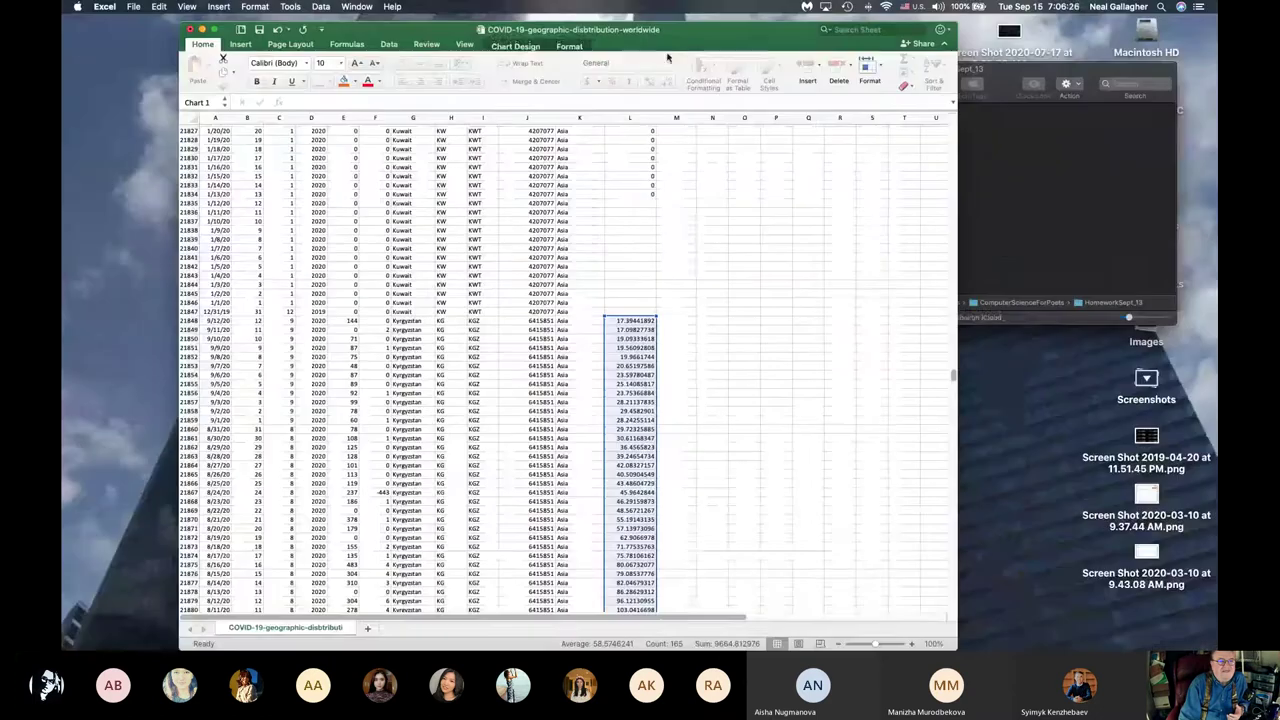
Step: Switch to the syllabus in Pages and go back to its title page
key(ctrl+Left)
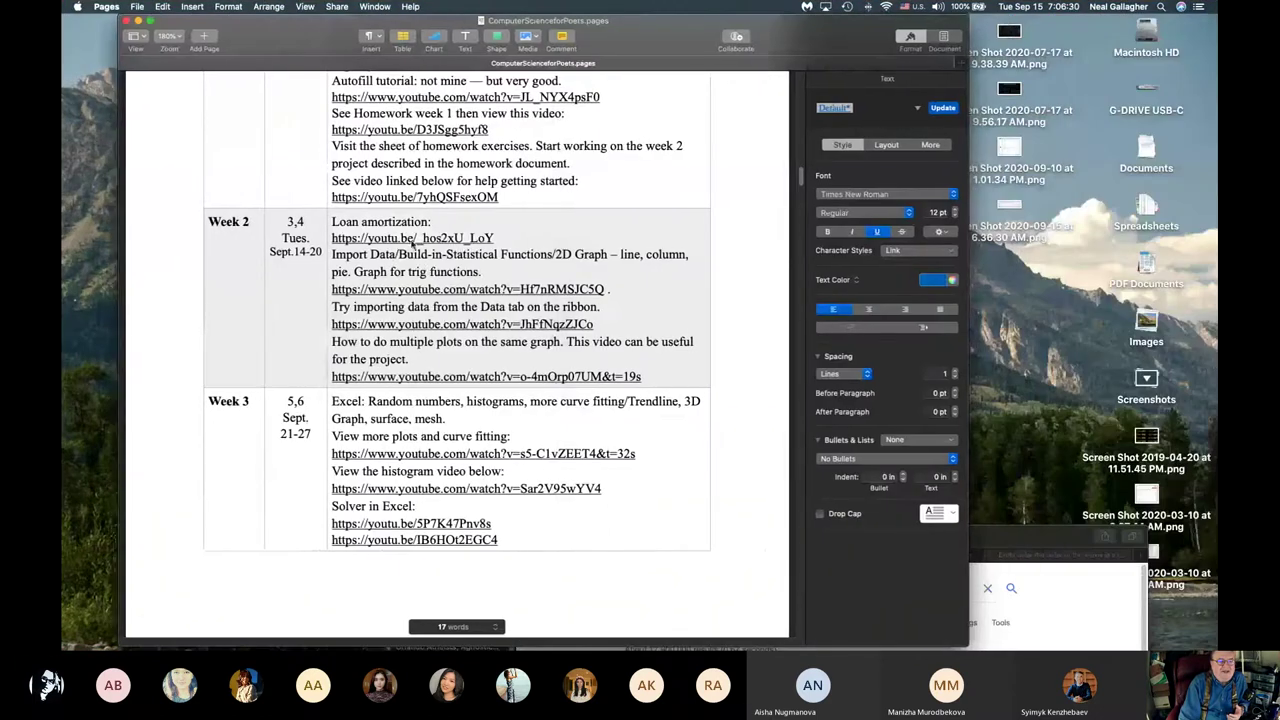
scroll(412, 240, up, 15)
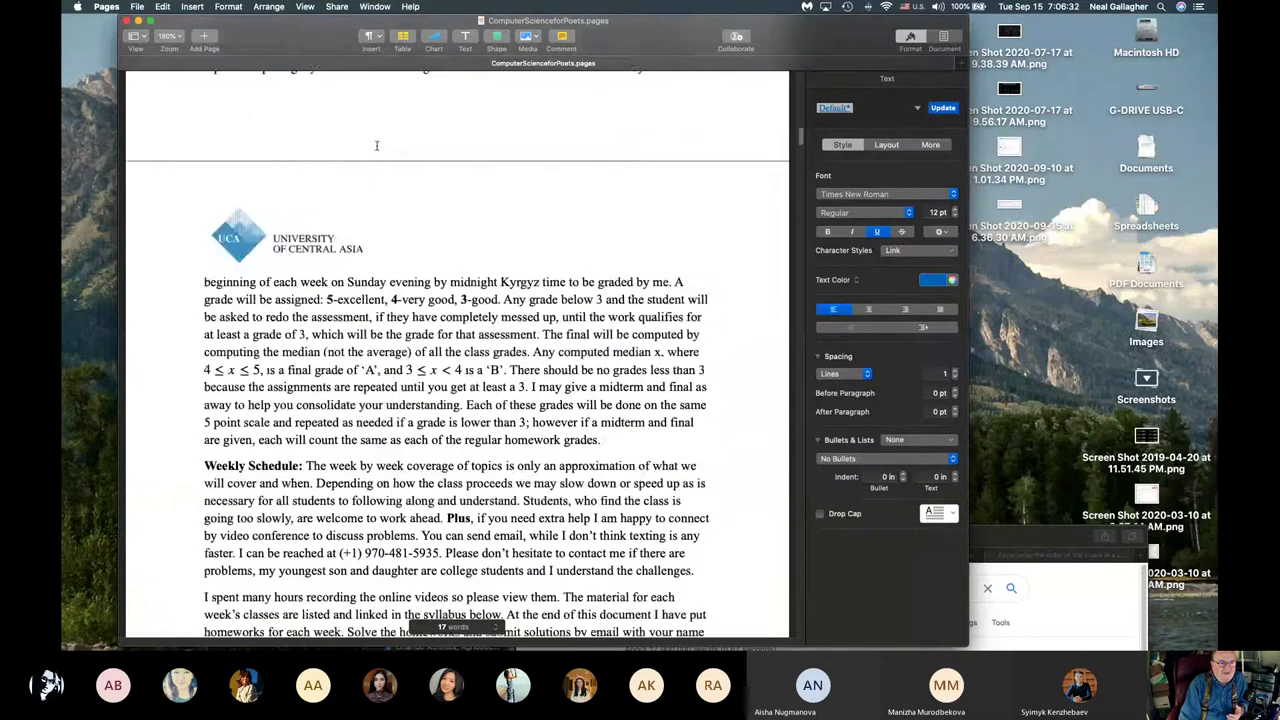
scroll(377, 145, up, 10)
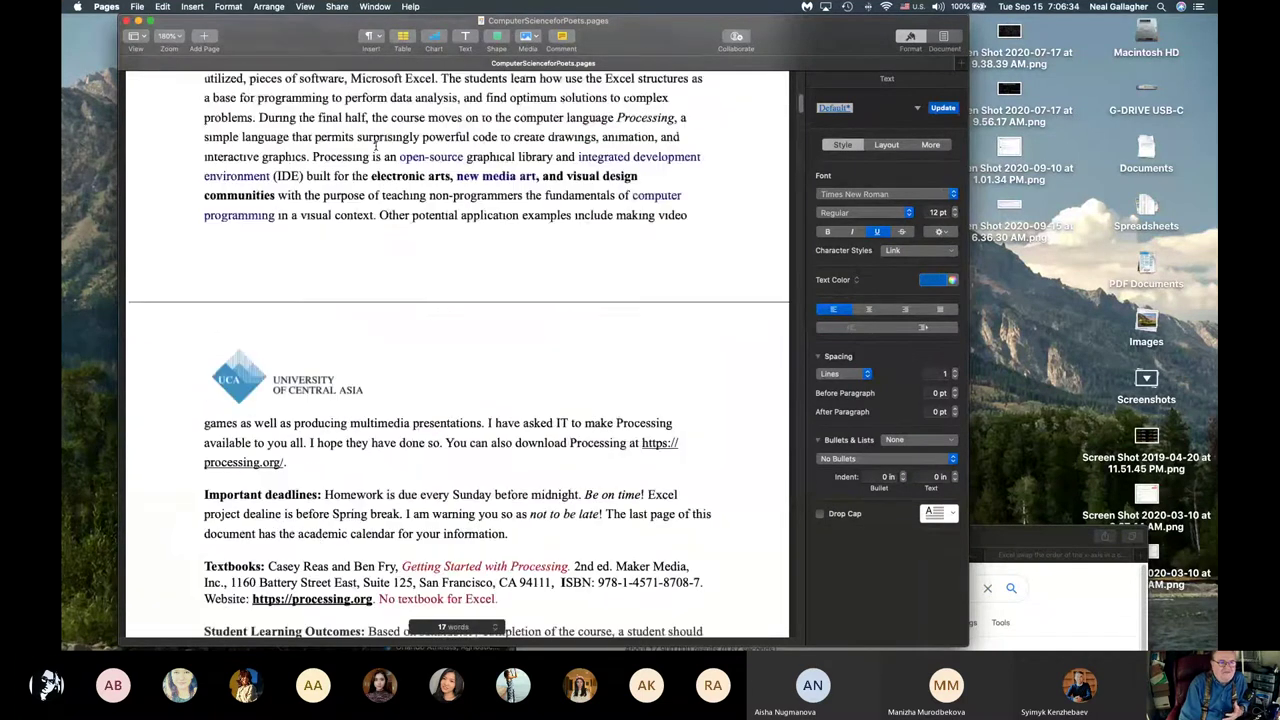
scroll(377, 145, up, 10)
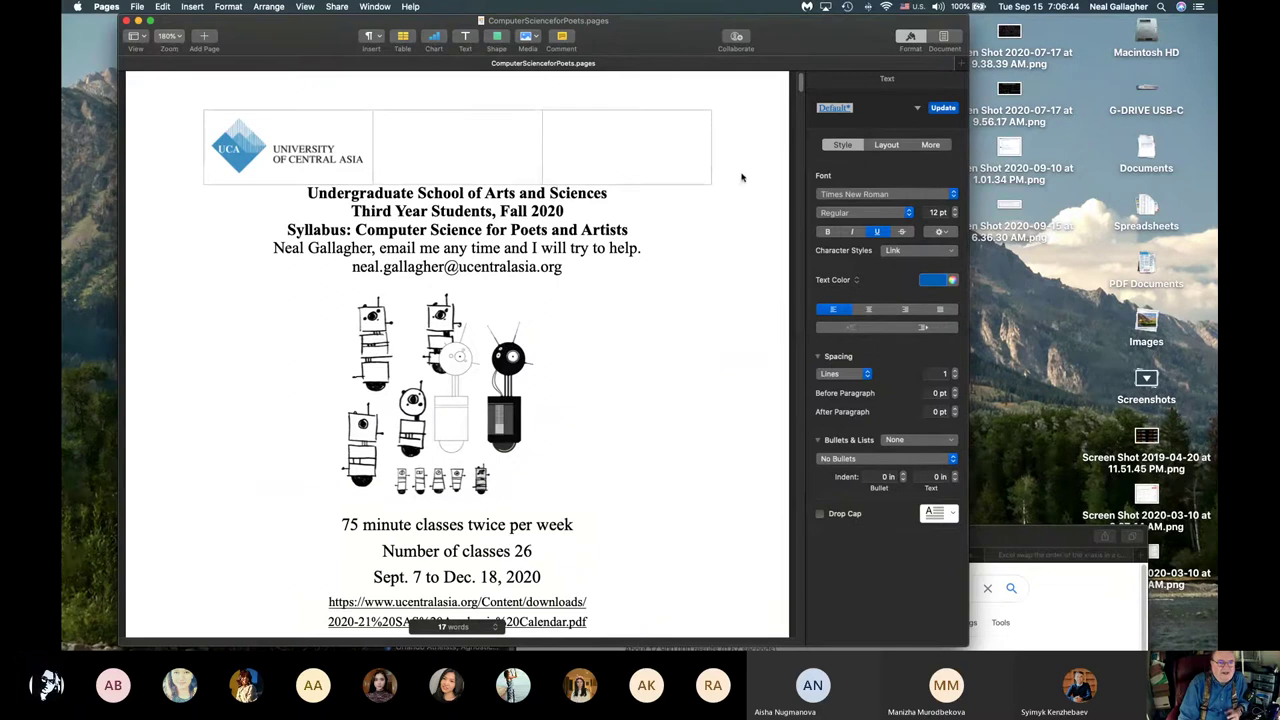
Step: Switch to the COVID-19 worldwide distribution workbook in Excel and go up to its header row
key(ctrl+Right)
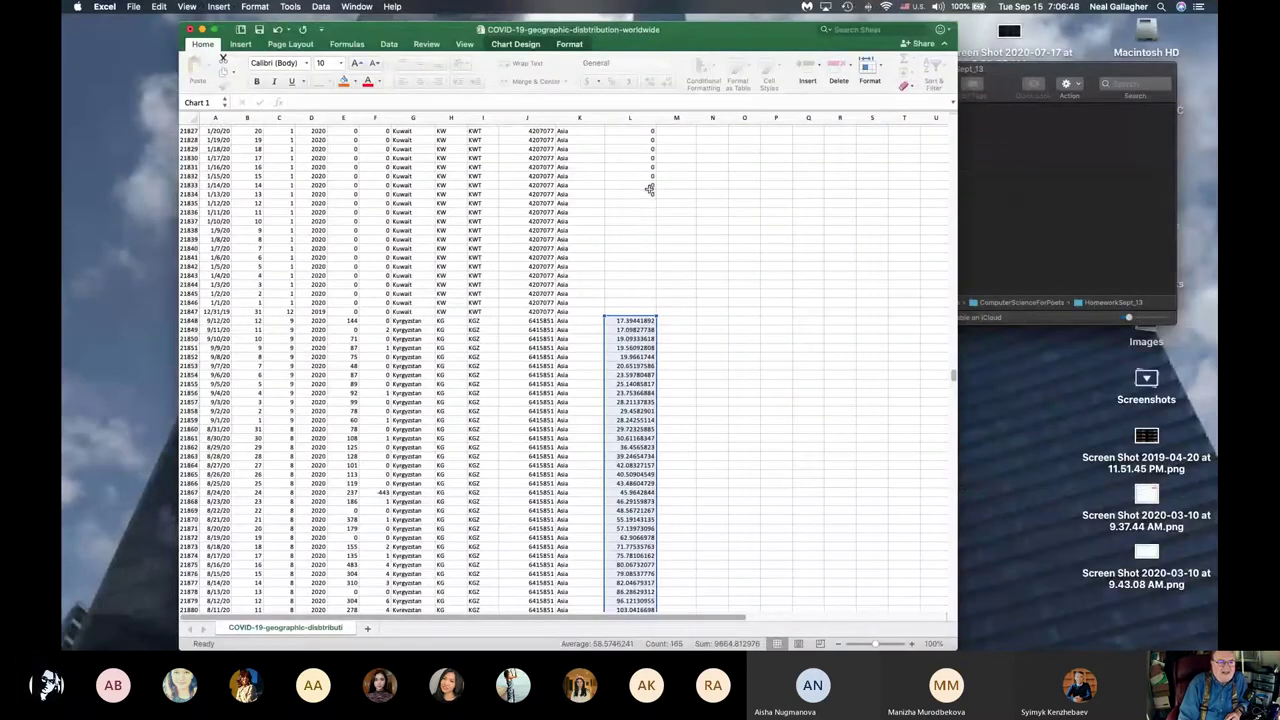
scroll(322, 200, up, 3)
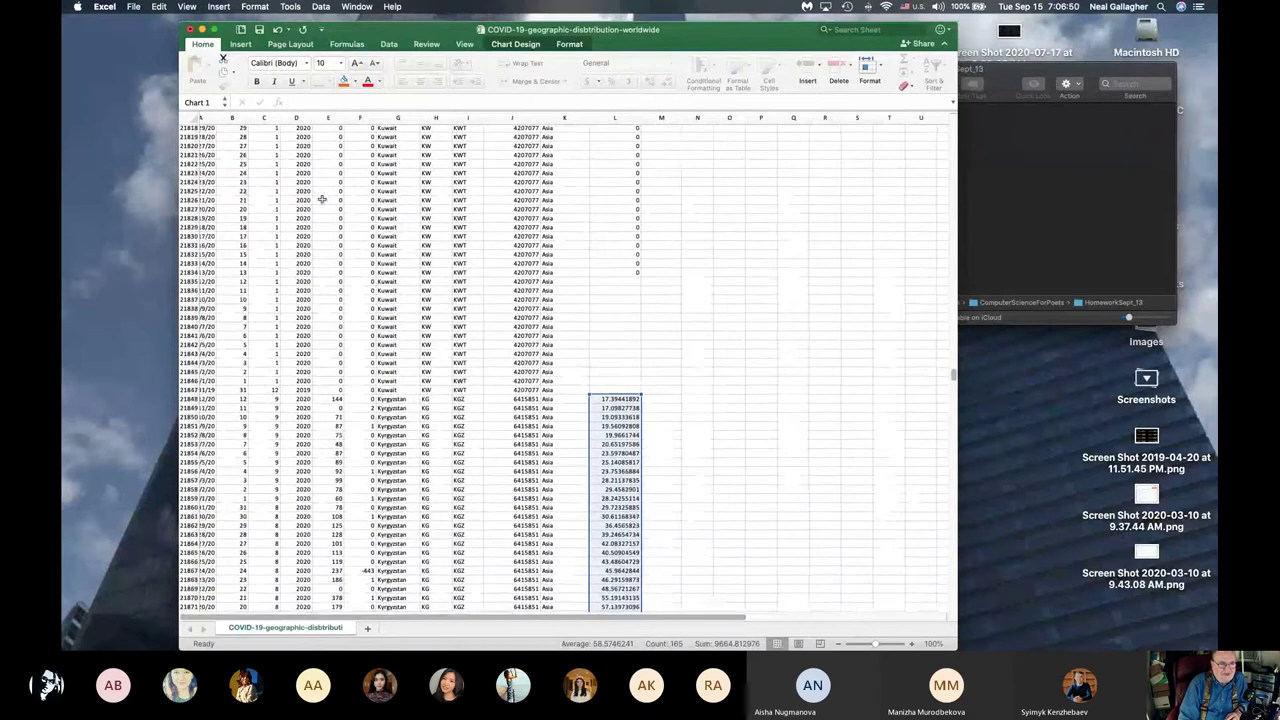
scroll(340, 204, left, 2)
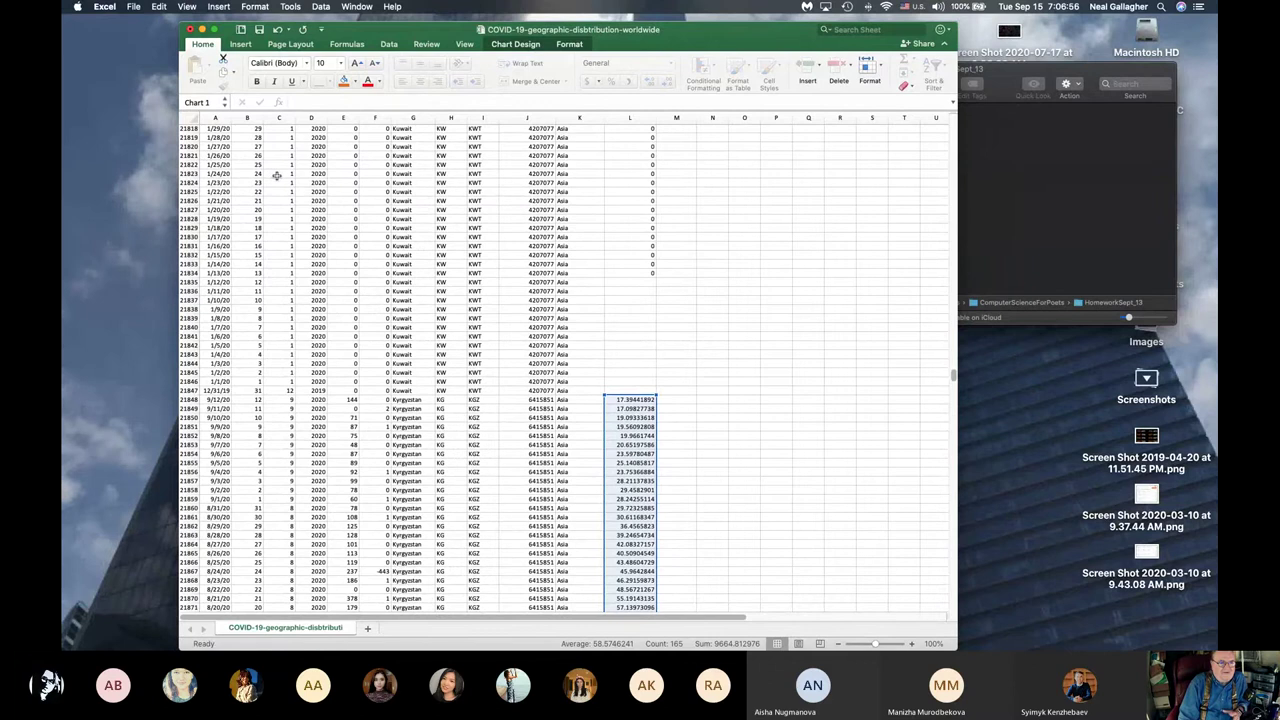
scroll(278, 177, up, 20)
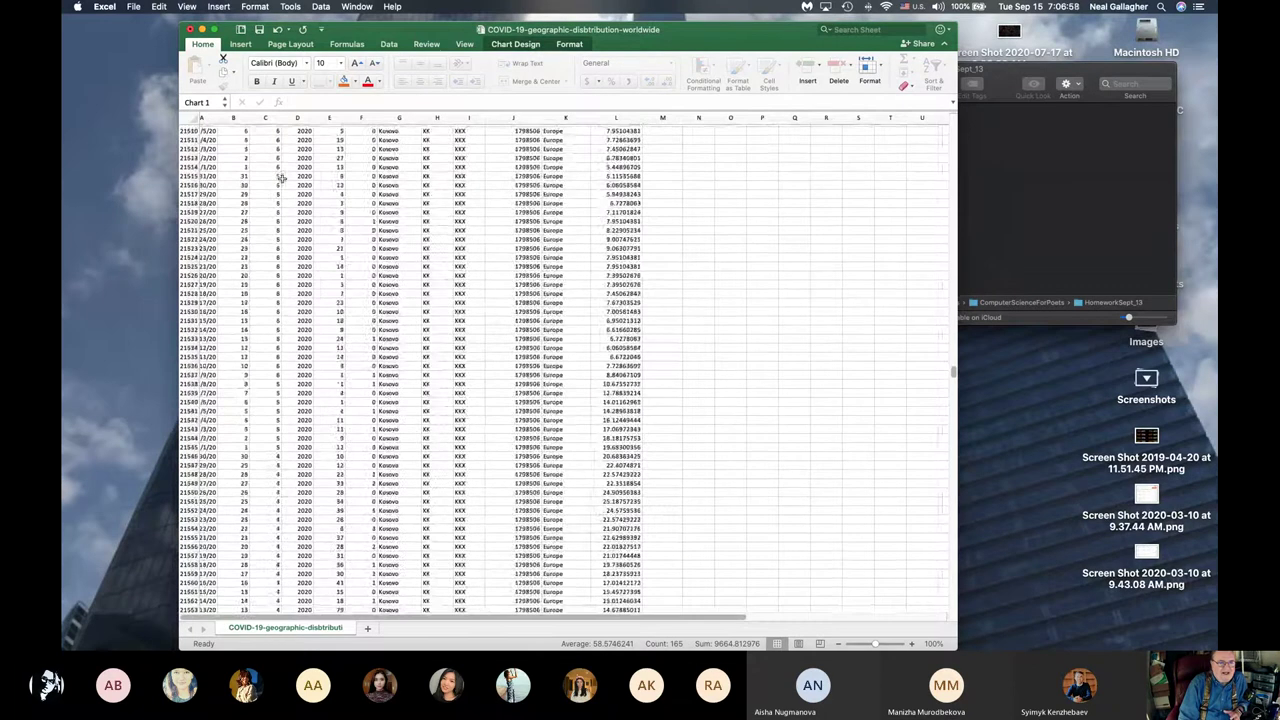
scroll(282, 178, up, 20)
scroll(294, 180, right, 10)
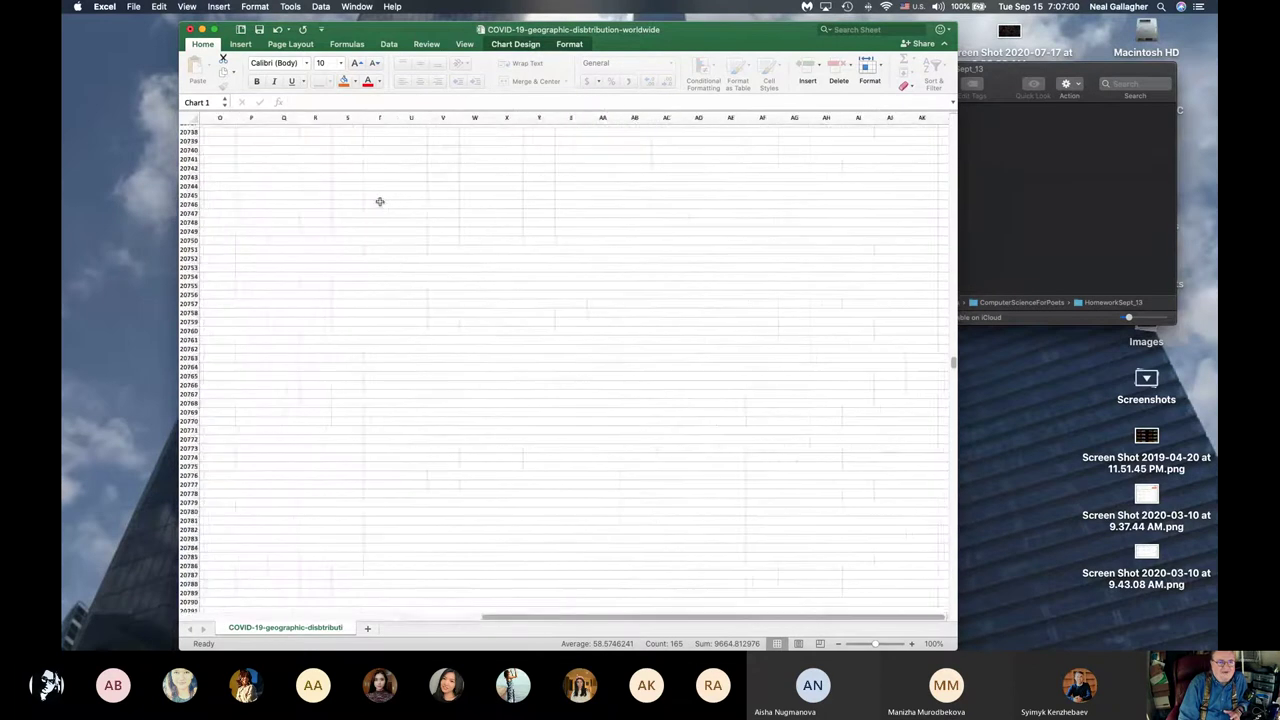
scroll(400, 205, left, 10)
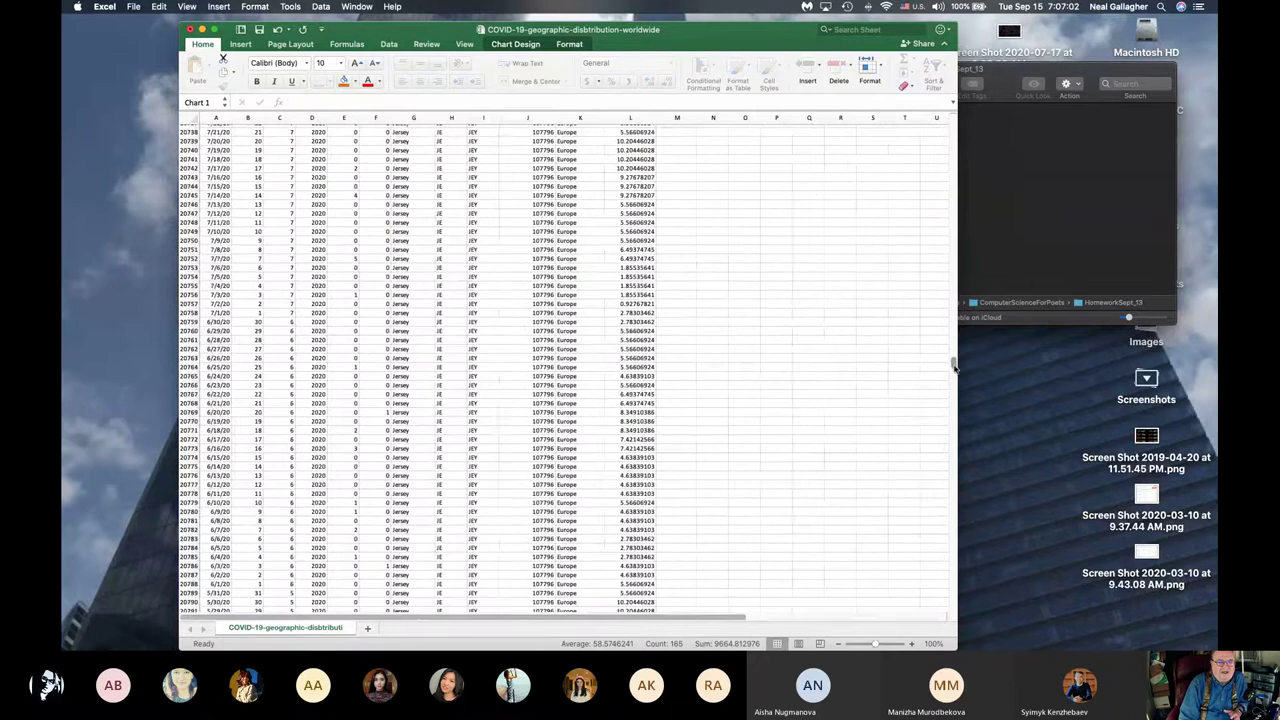
drag(955, 368, 951, 260)
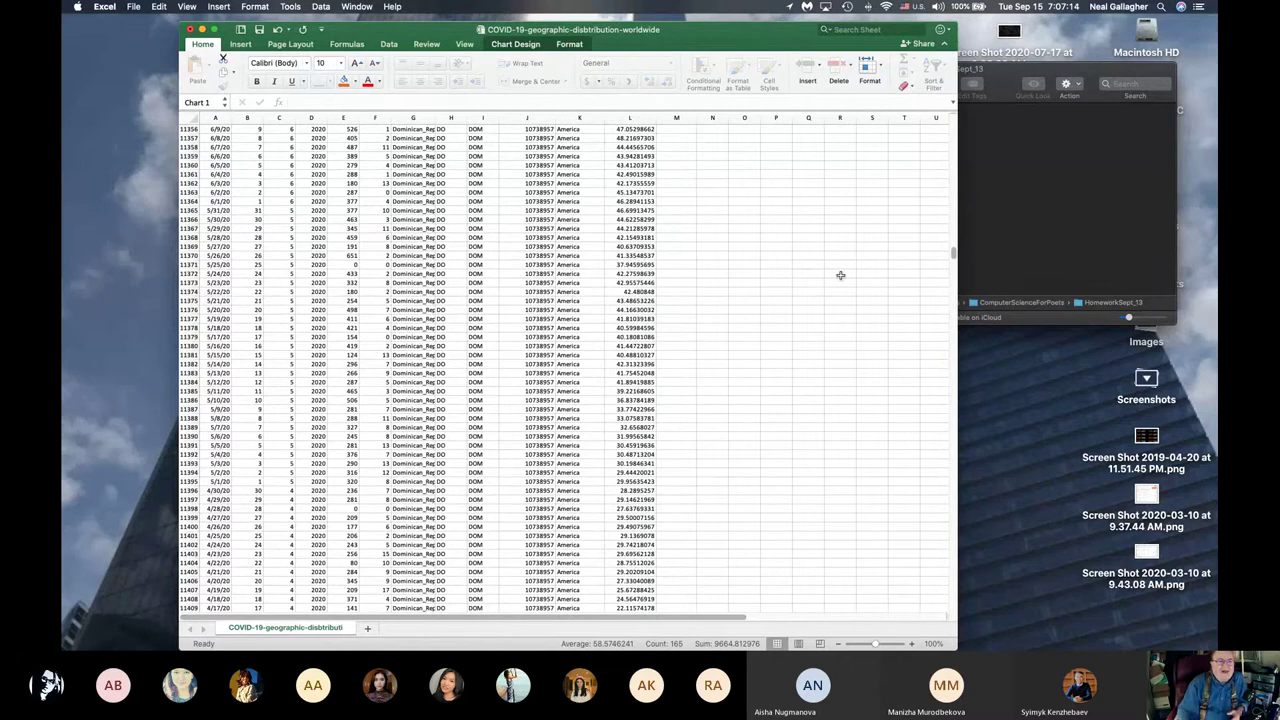
scroll(952, 219, up, 10)
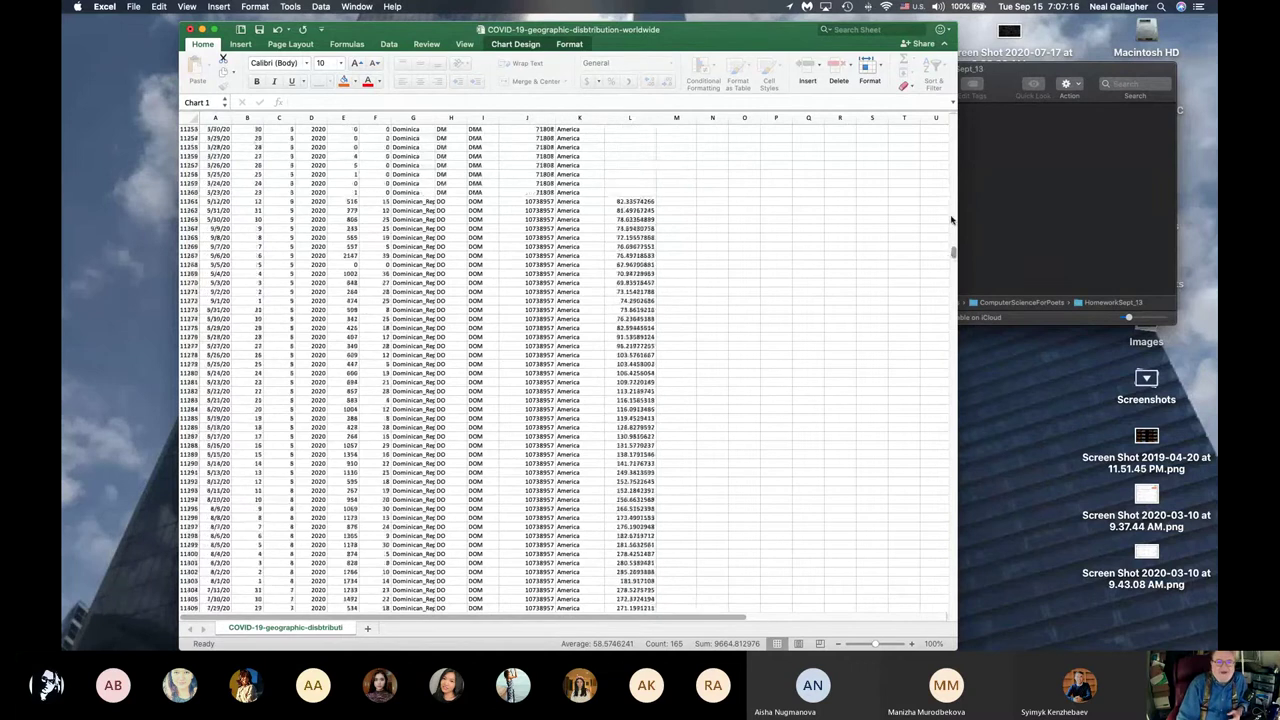
scroll(951, 219, up, 20)
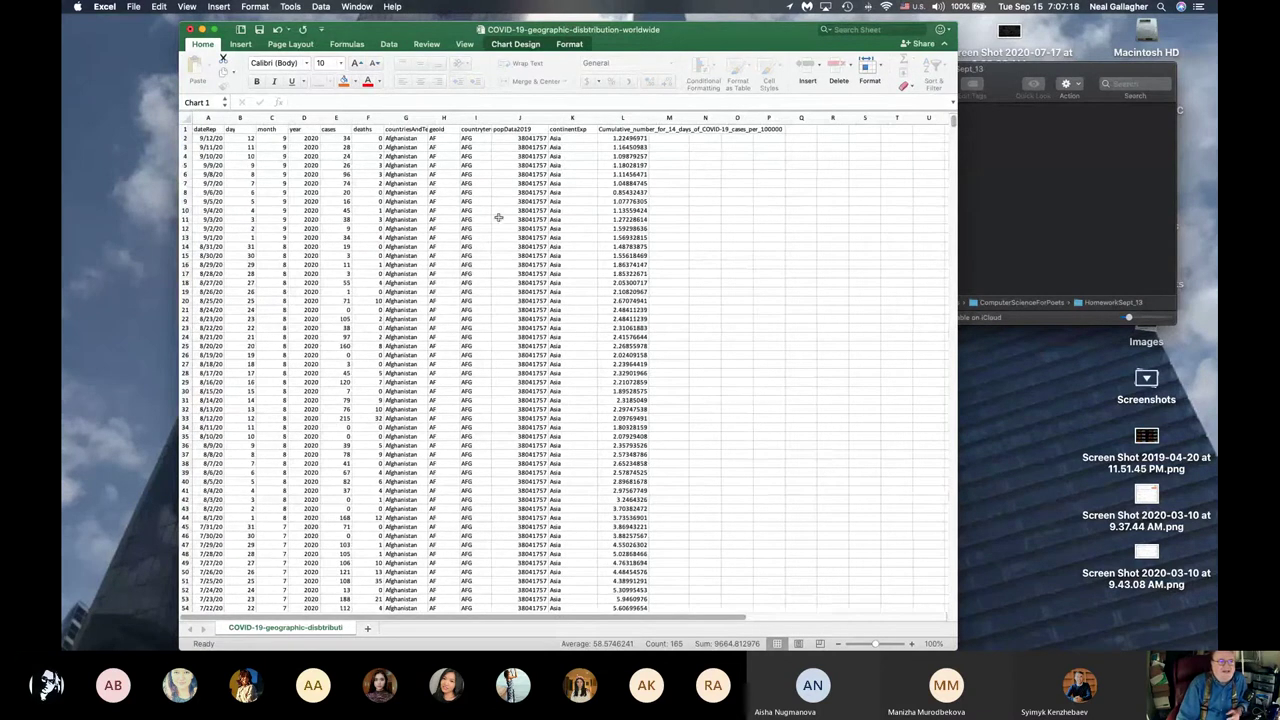
Step: Examine the dataset's full extent down to its final rows and review the column headings in row 1
click(955, 143)
drag(955, 143, 947, 632)
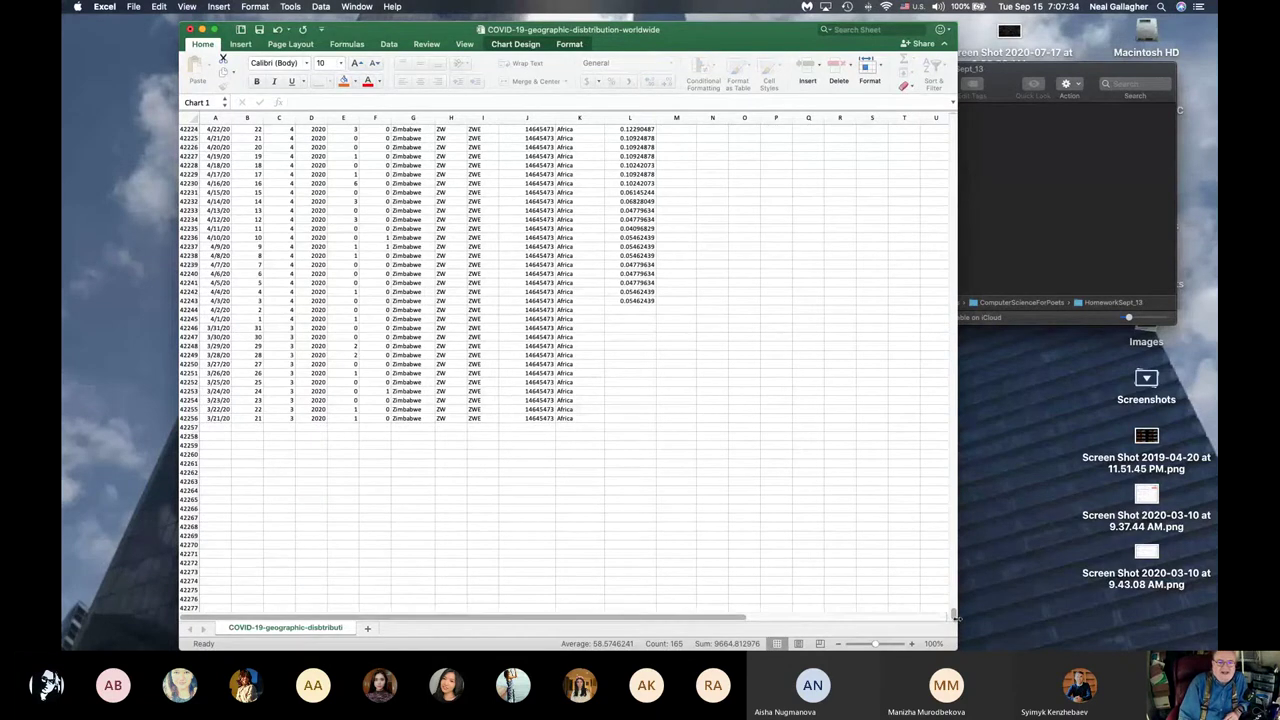
scroll(806, 531, up, 15)
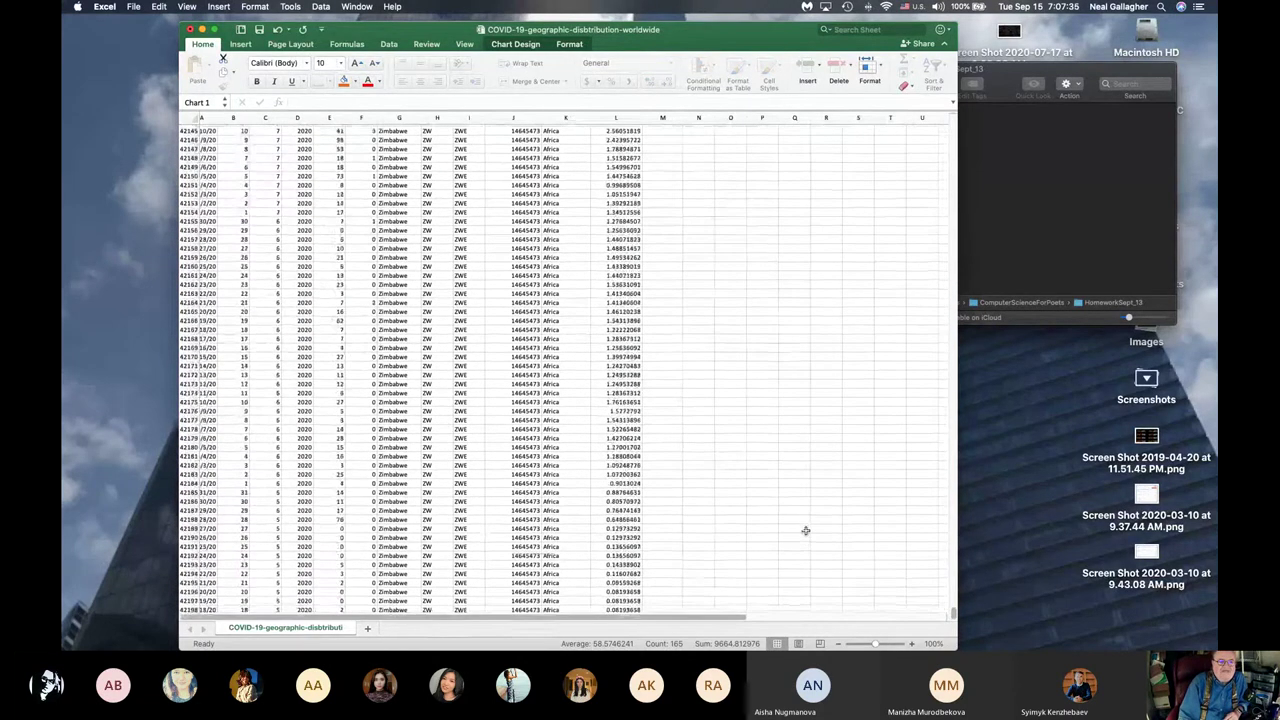
scroll(806, 531, up, 20)
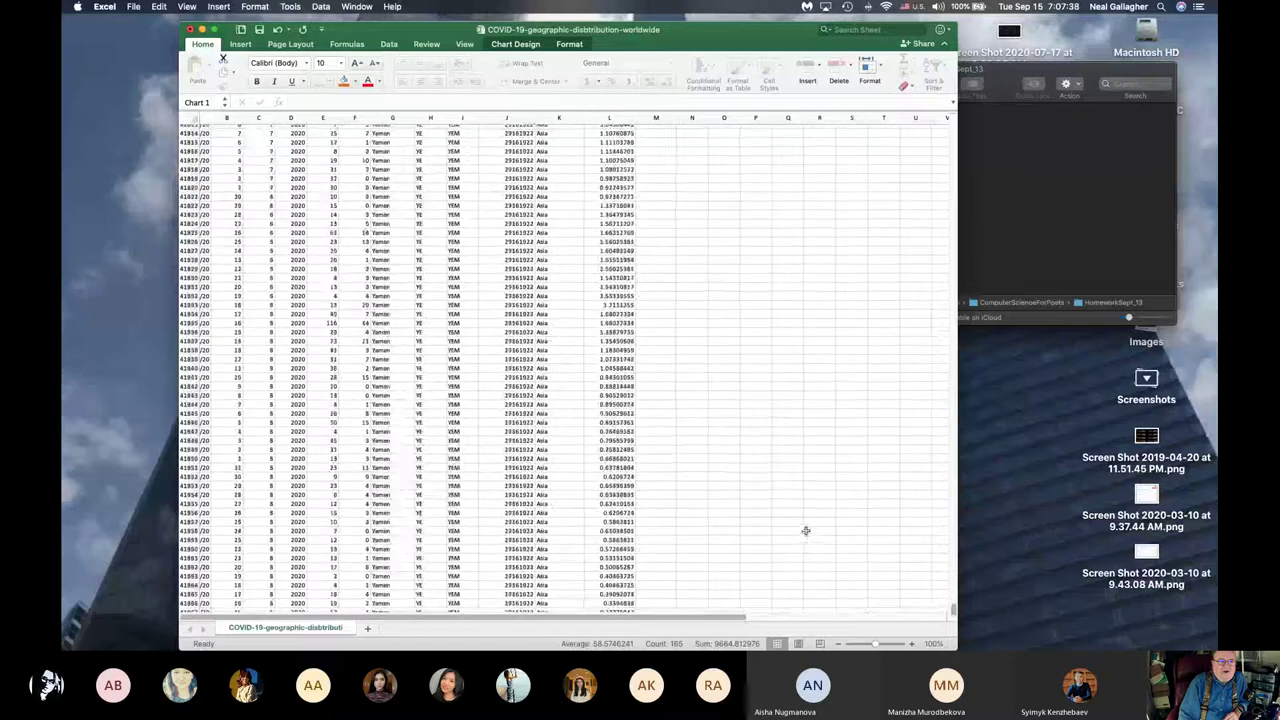
scroll(829, 535, up, 15)
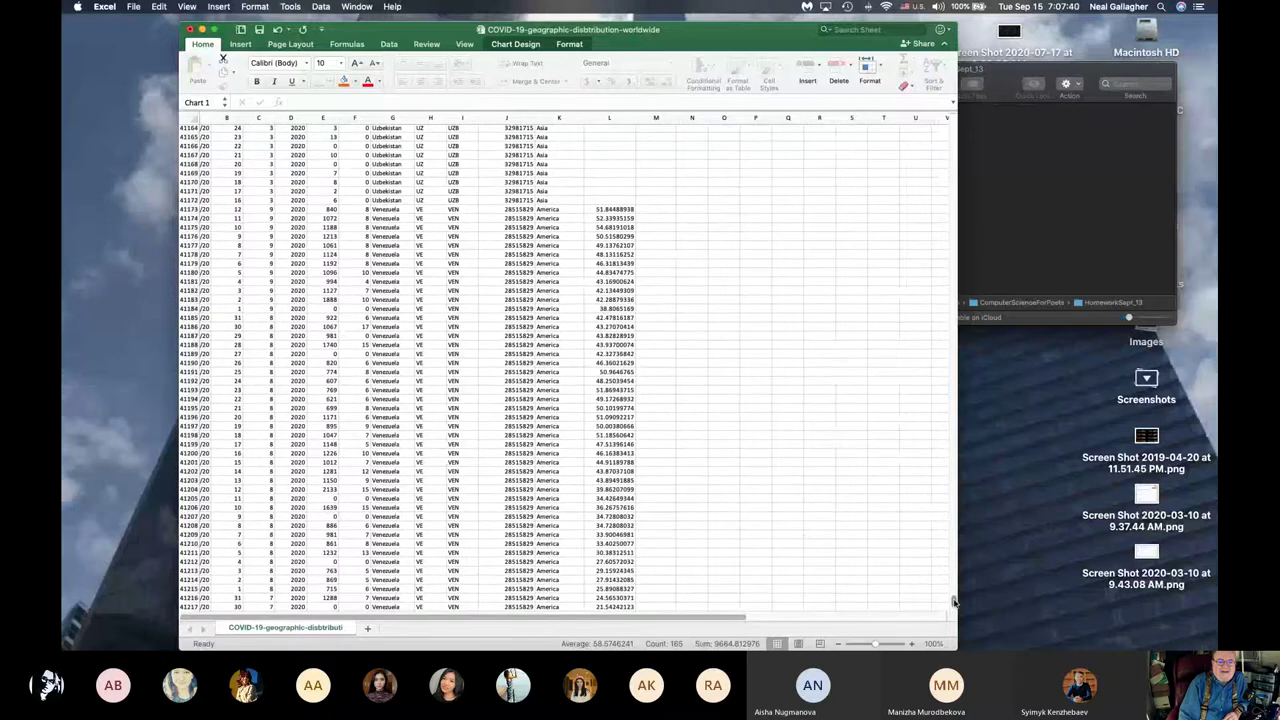
drag(953, 601, 957, 70)
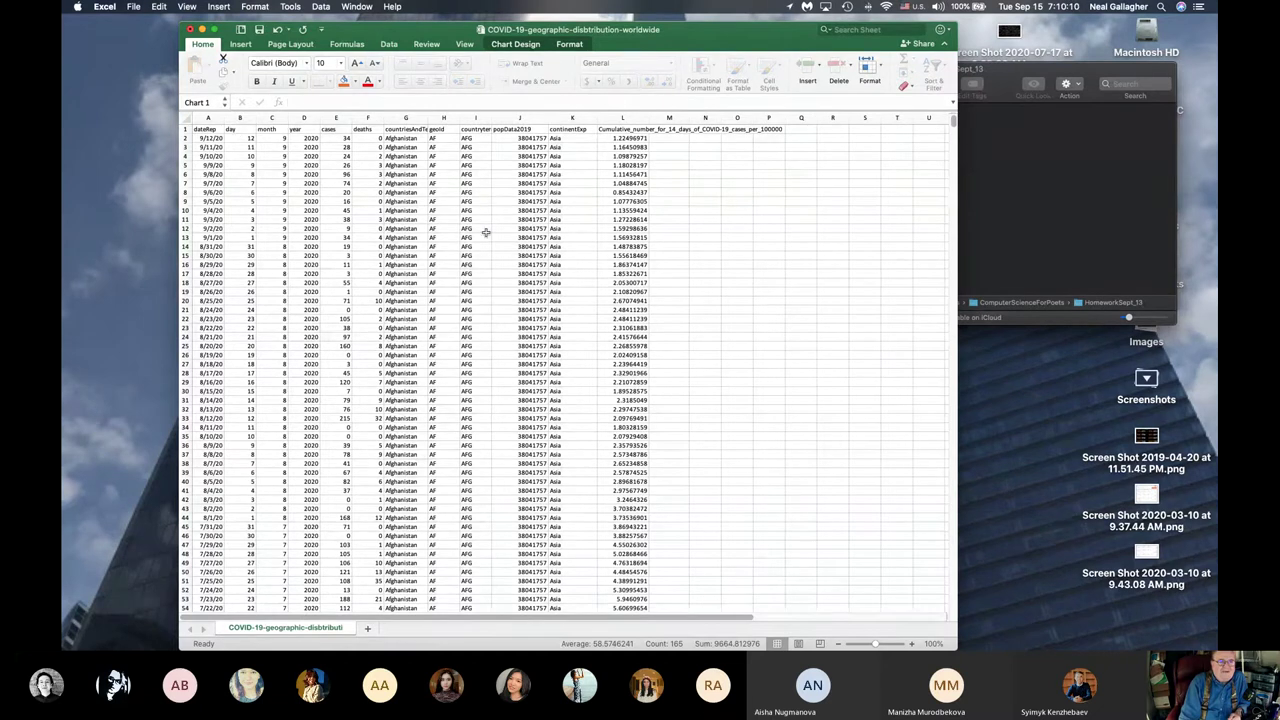
scroll(616, 240, right, 1)
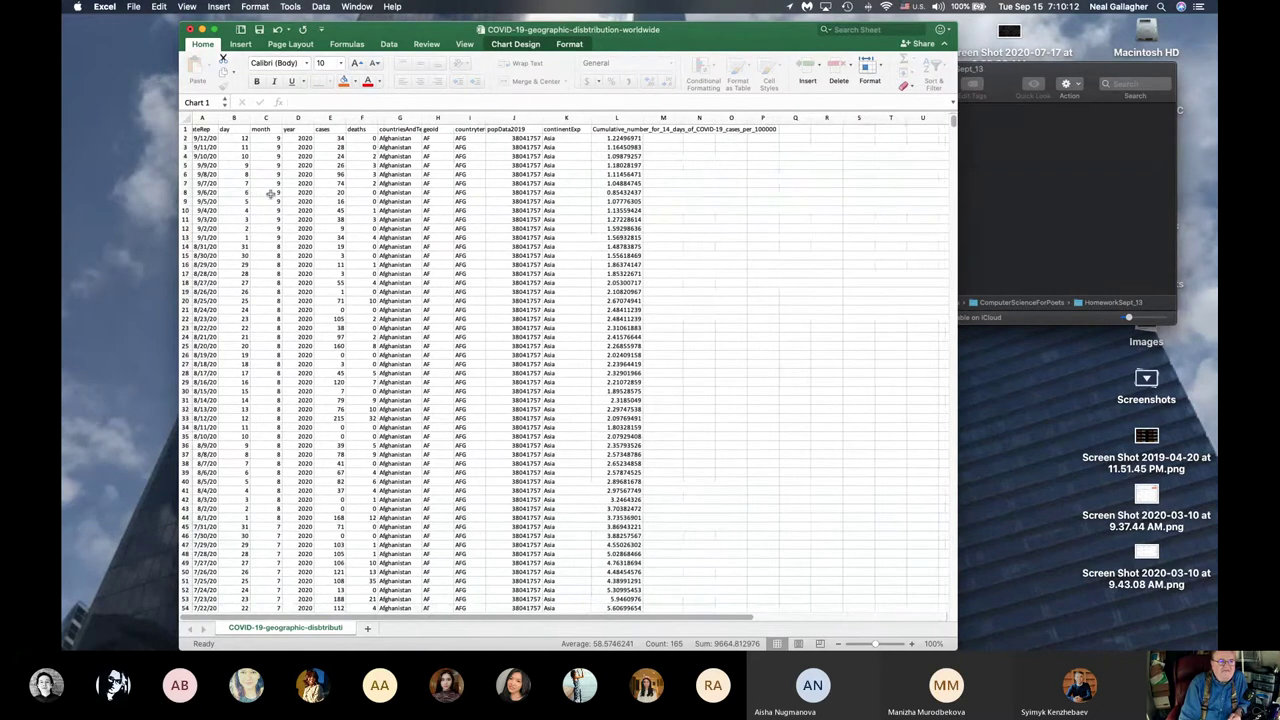
scroll(257, 195, left, 1)
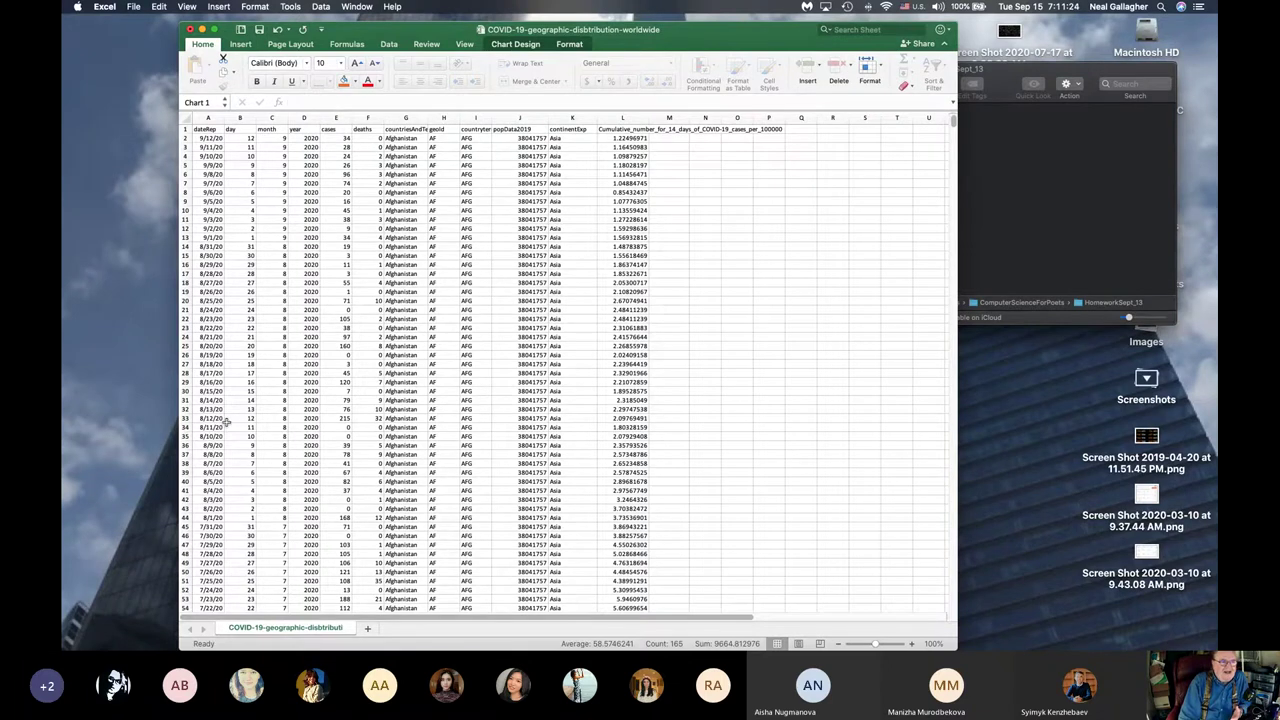
scroll(636, 229, right, 1)
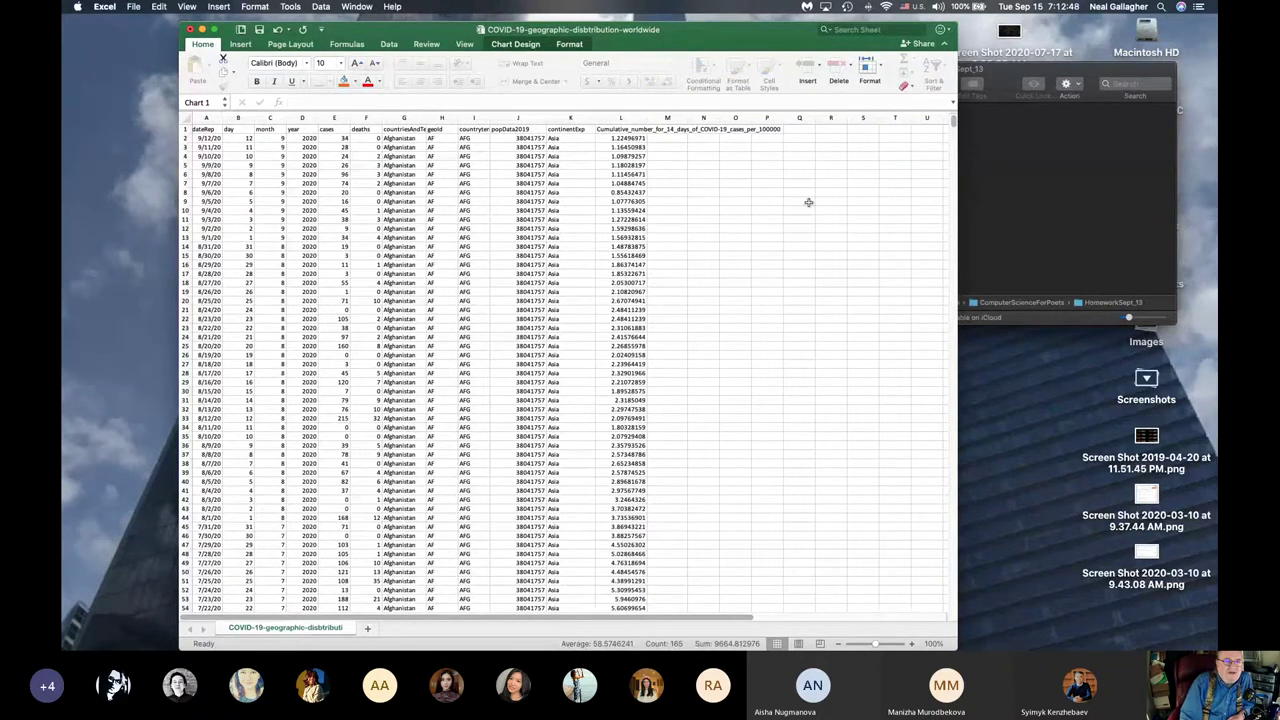
click(803, 166)
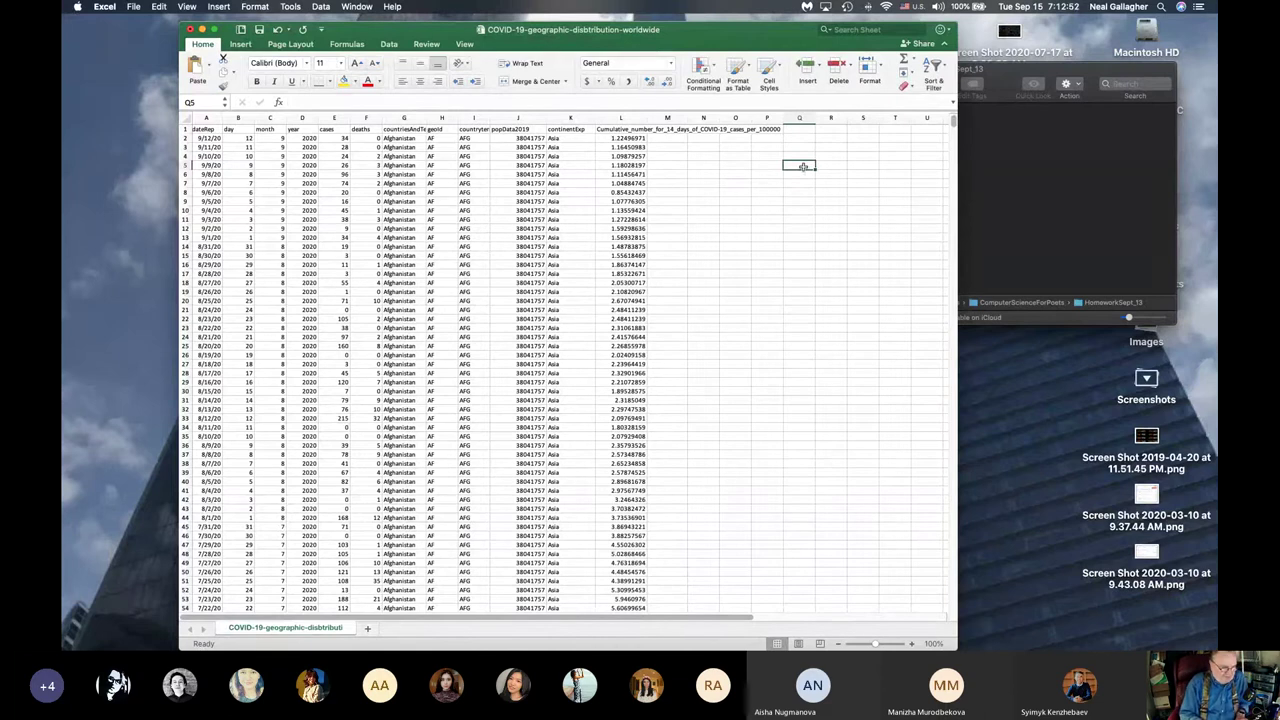
text(sum()
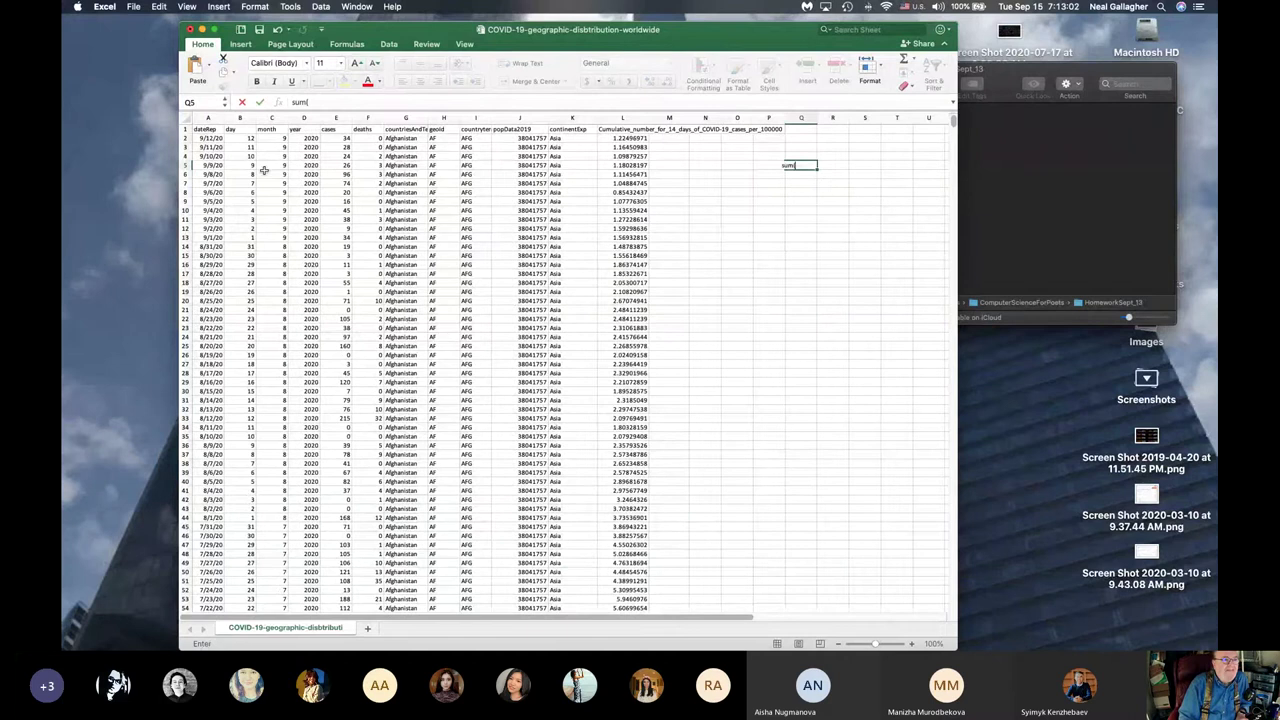
click(338, 139)
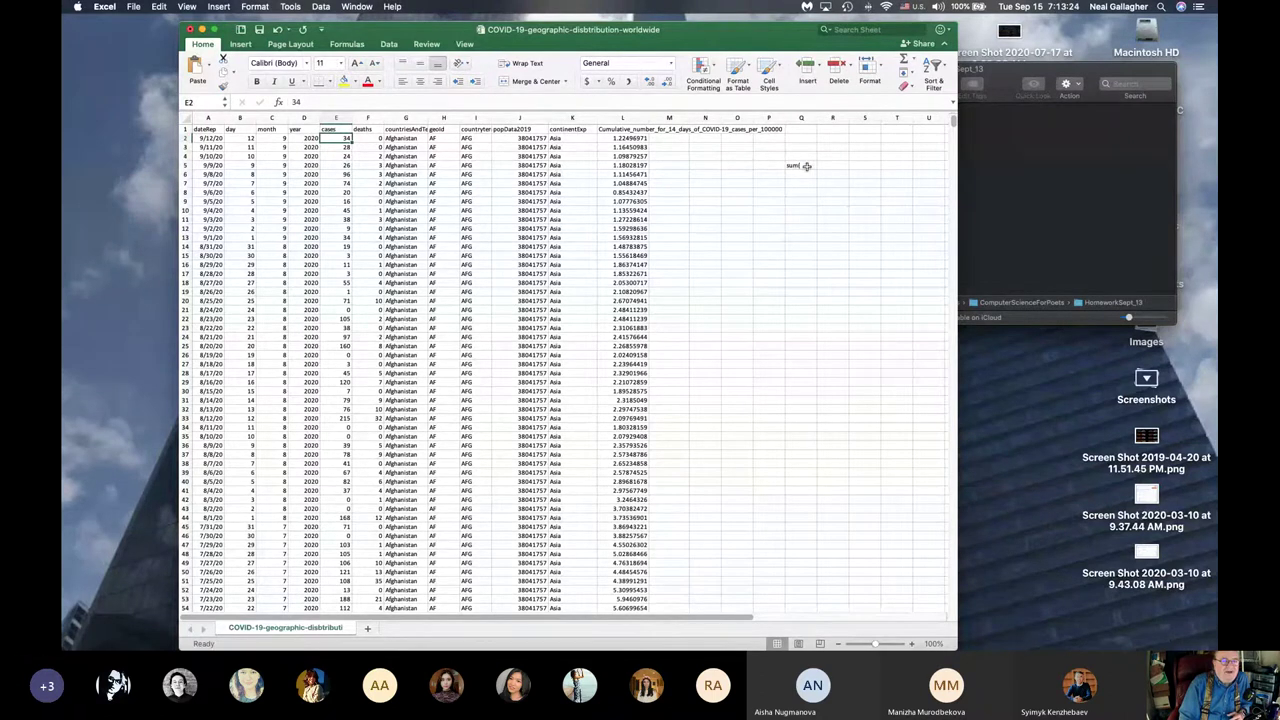
click(803, 166)
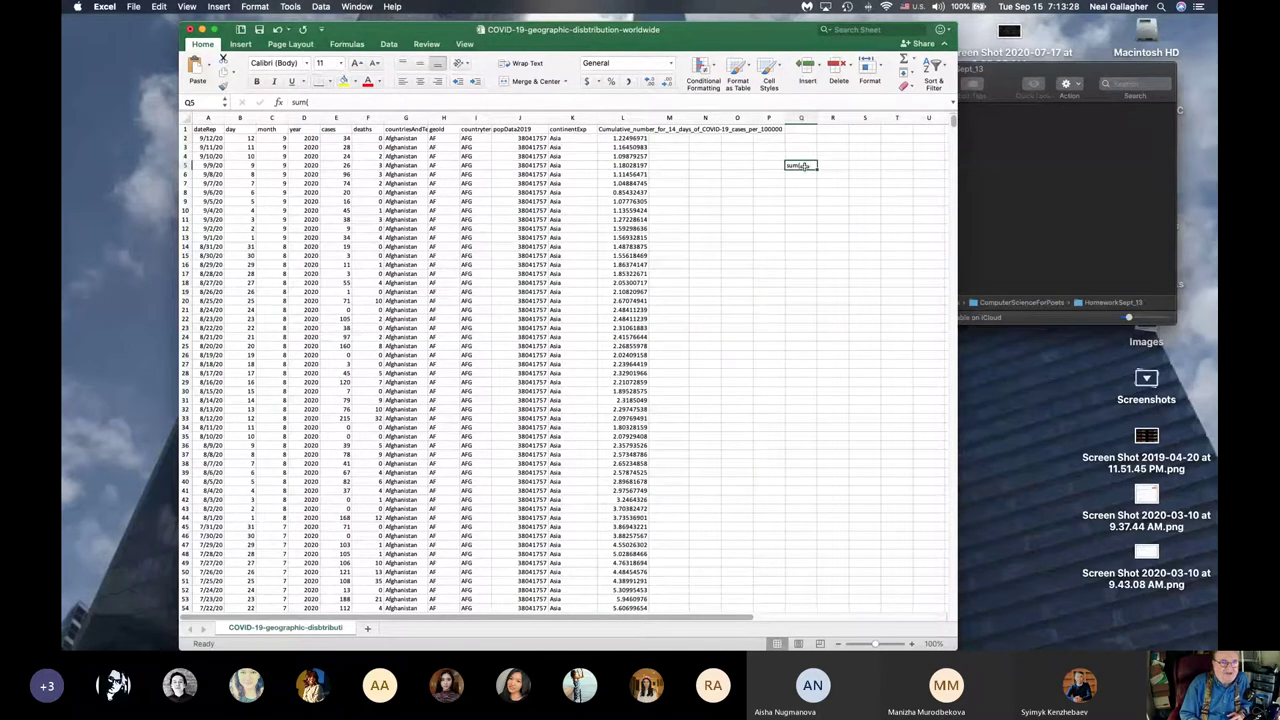
key(Delete)
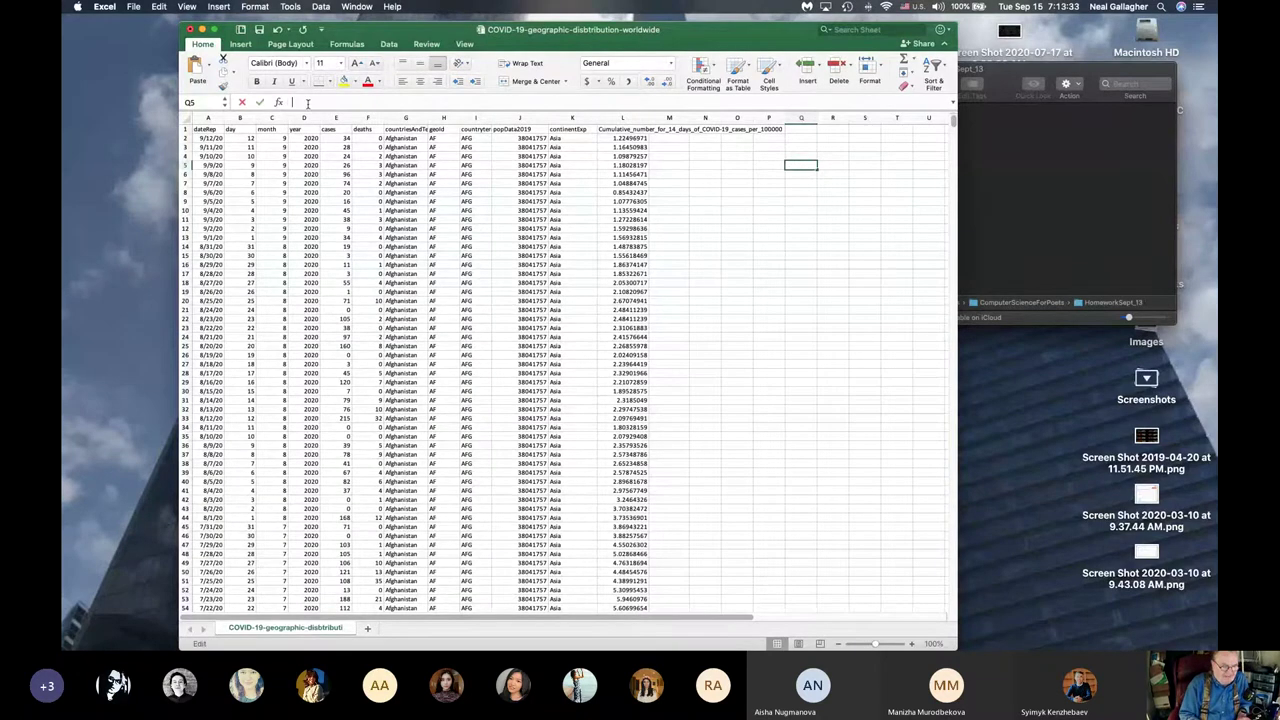
Step: Enter the formula =SUM(E2:E16) in cell Q5 to total Afghanistan's cases over those rows
text(=)
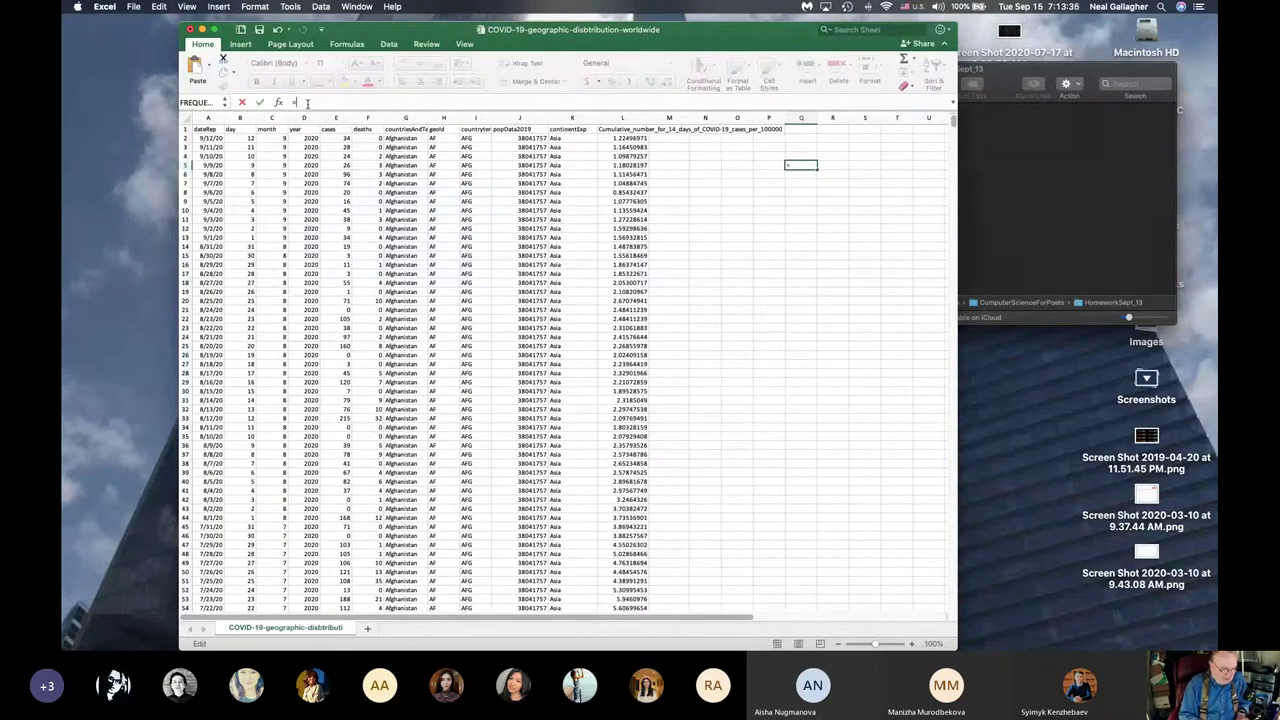
text(sum)
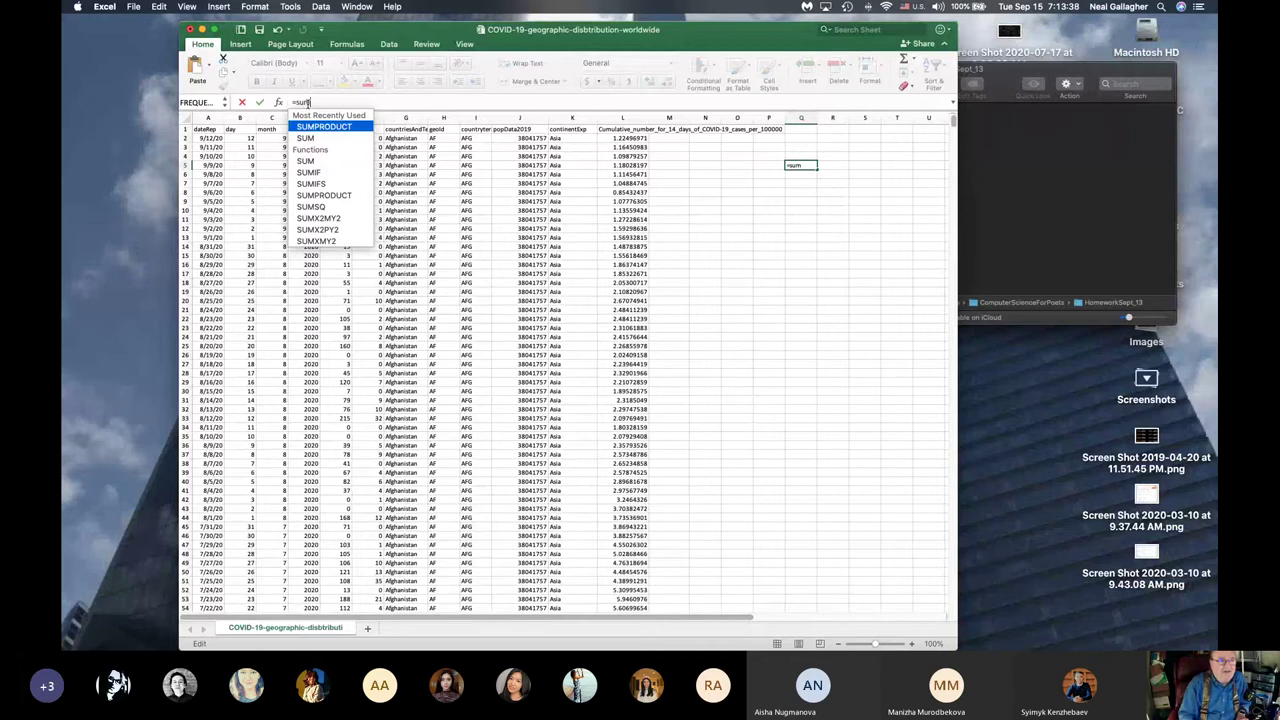
click(305, 138)
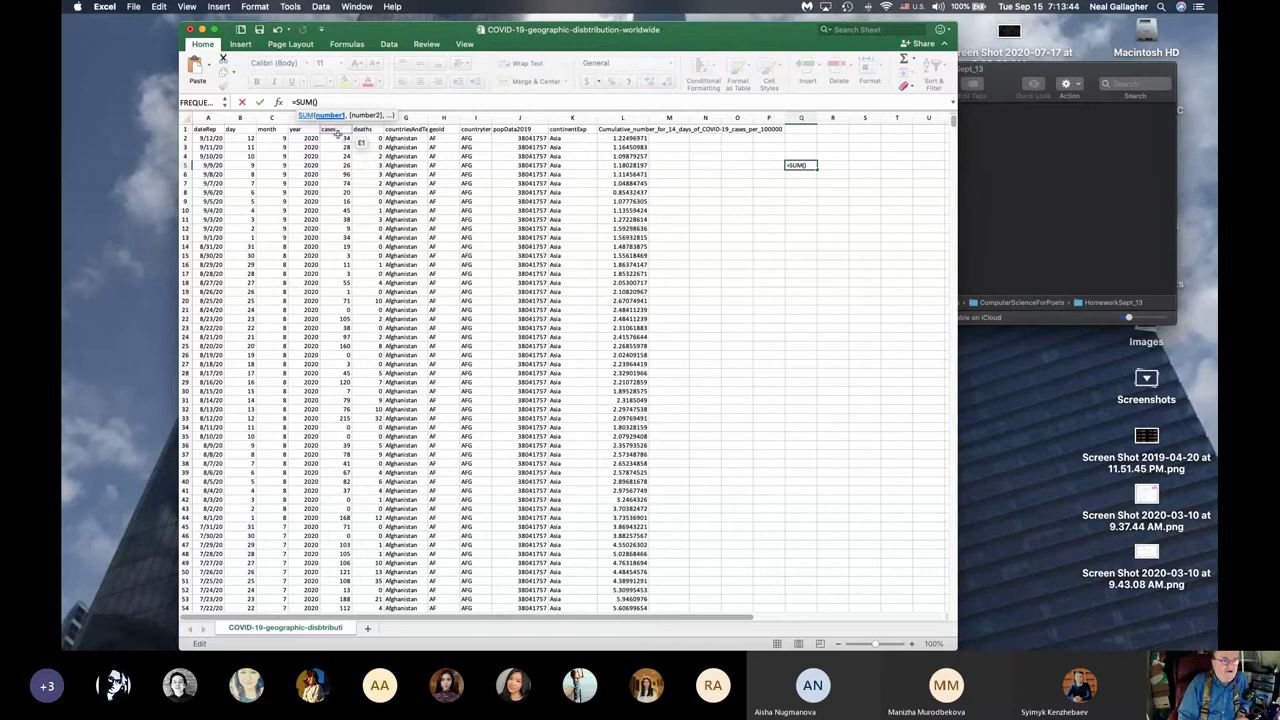
click(337, 138)
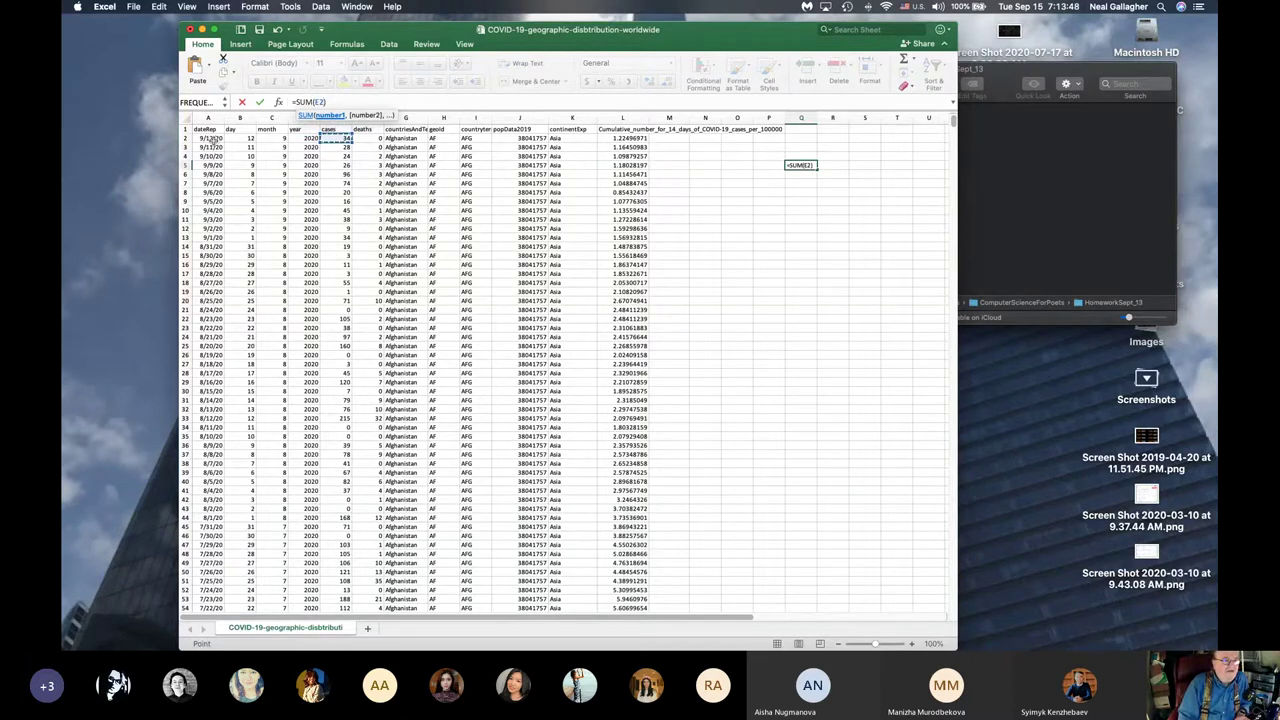
scroll(233, 150, up, 1)
scroll(233, 150, down, 1)
click(344, 257)
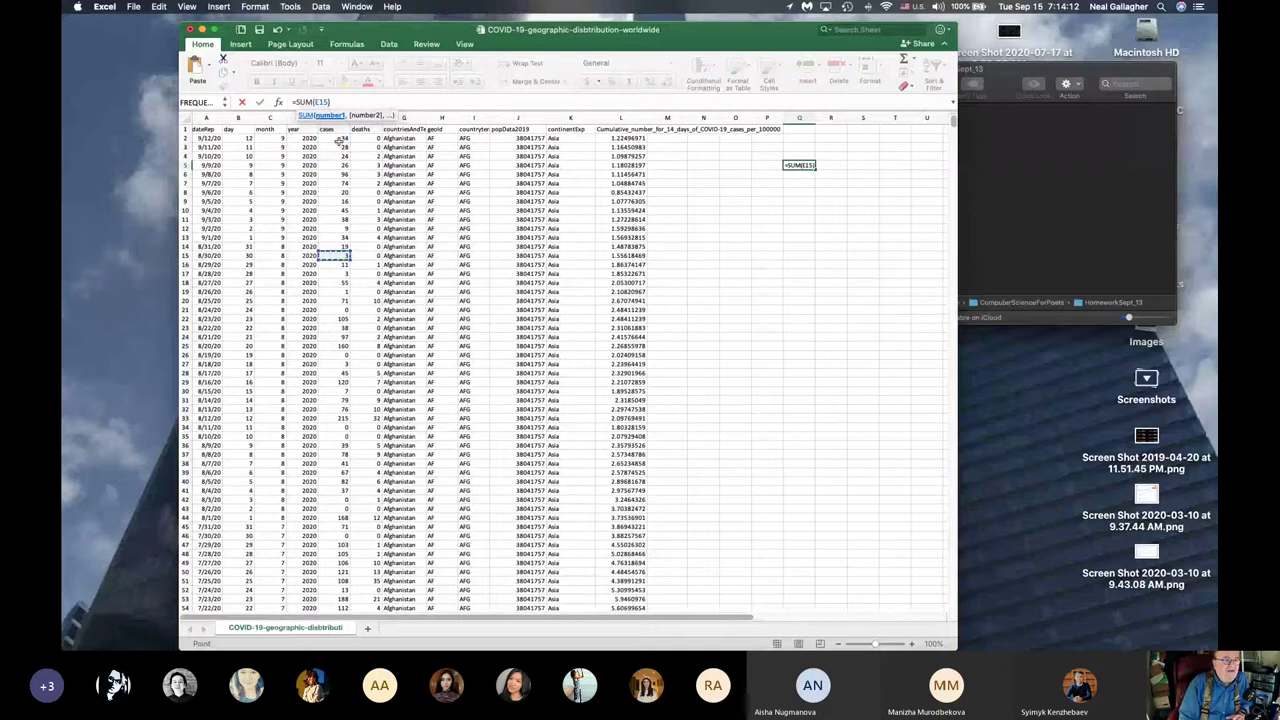
click(336, 138)
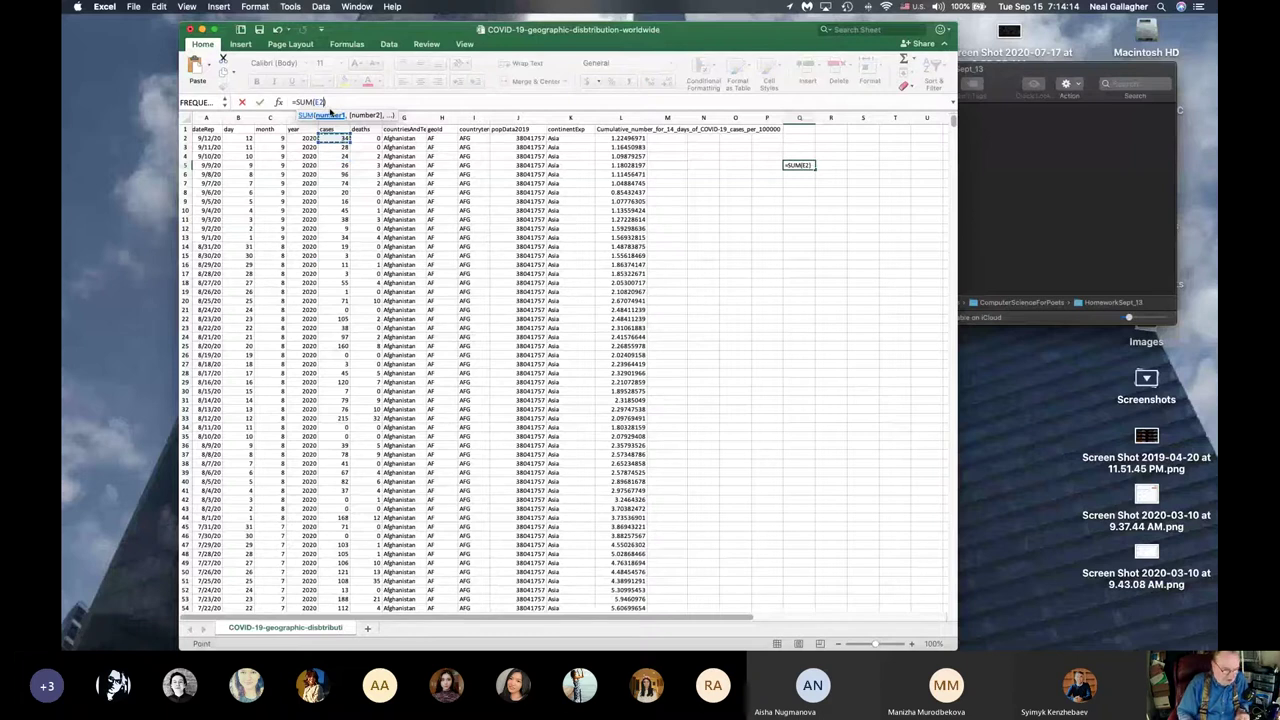
text(:)
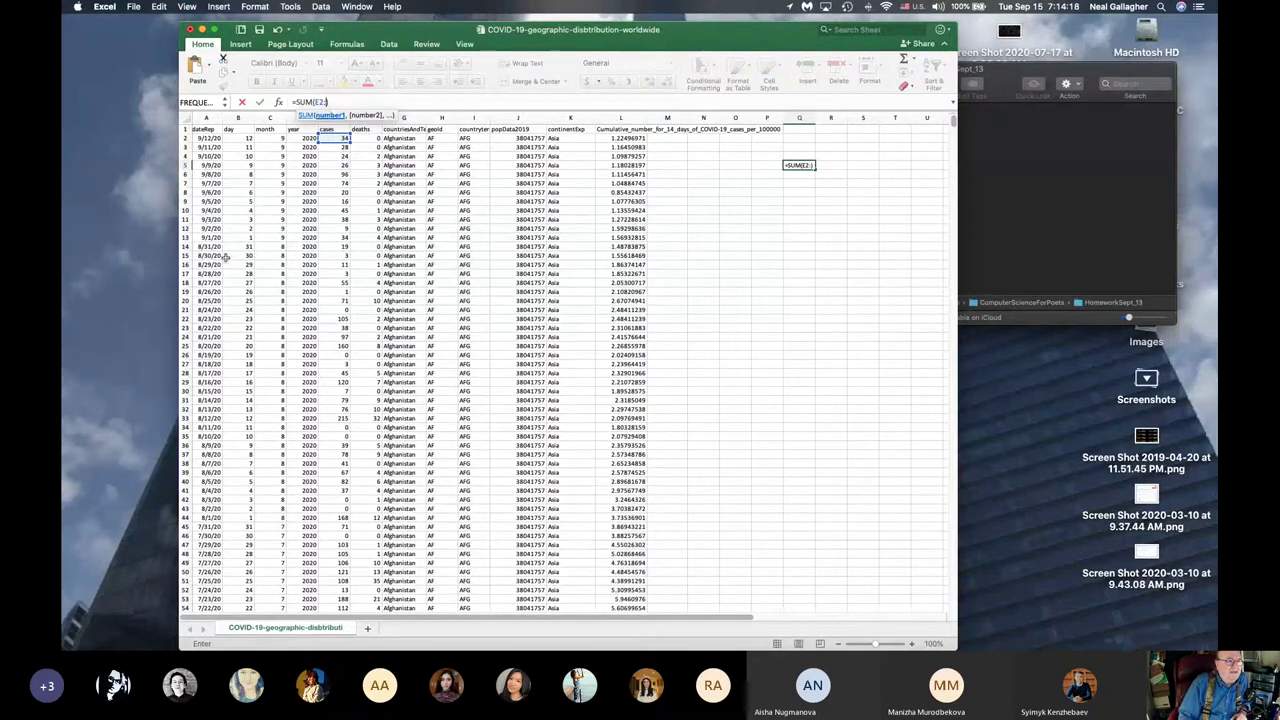
click(345, 263)
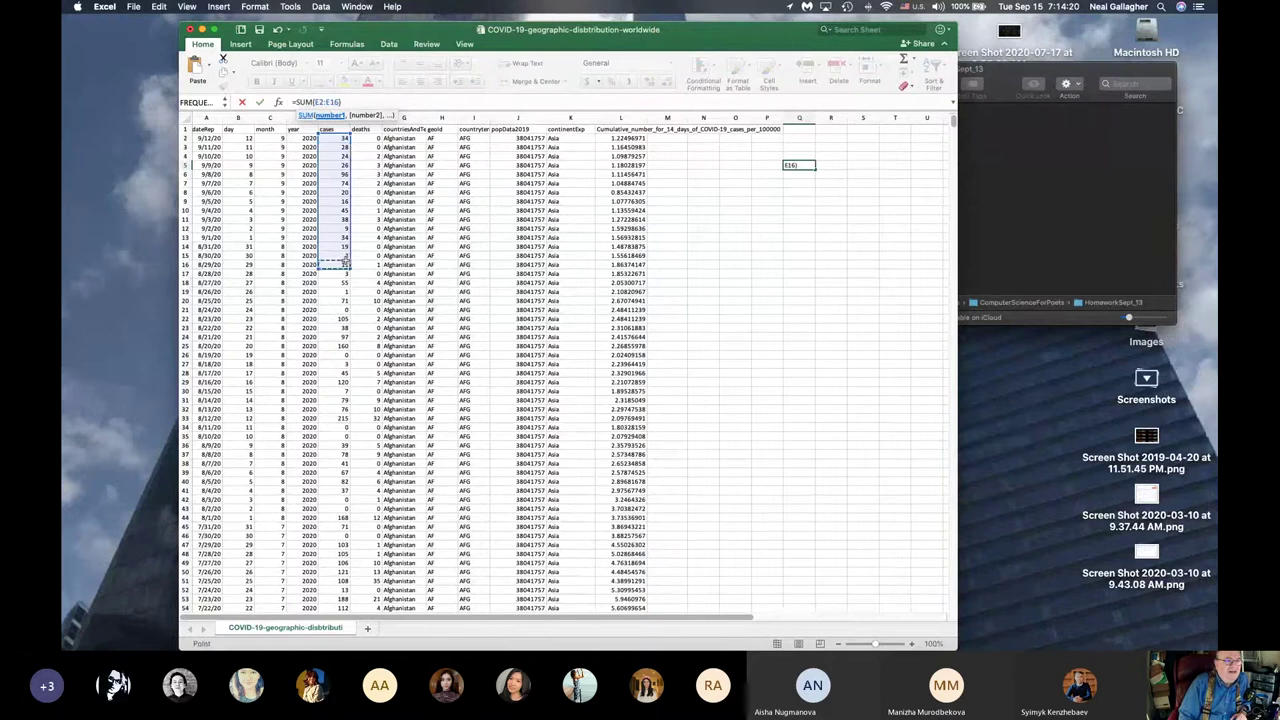
key(Return)
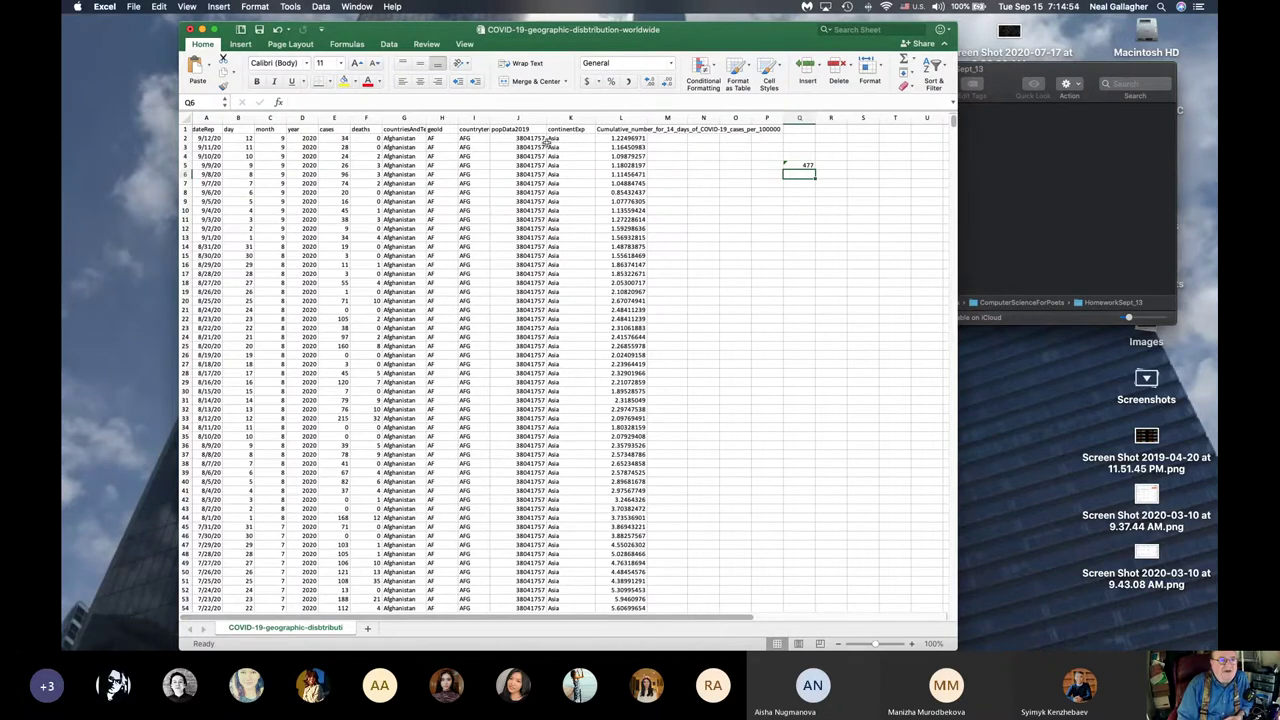
Step: Enter the formula =J2/100000 in cell S5 to express Afghanistan's population in units of 100,000 people
click(871, 165)
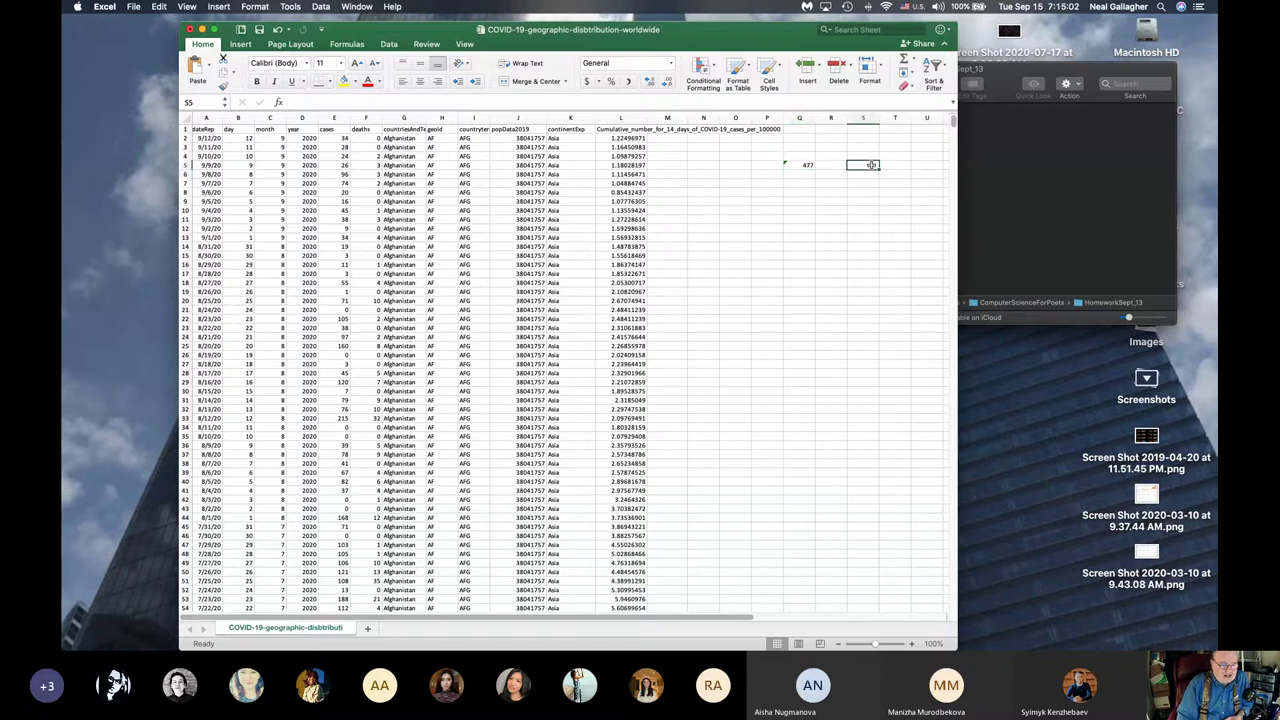
text(=)
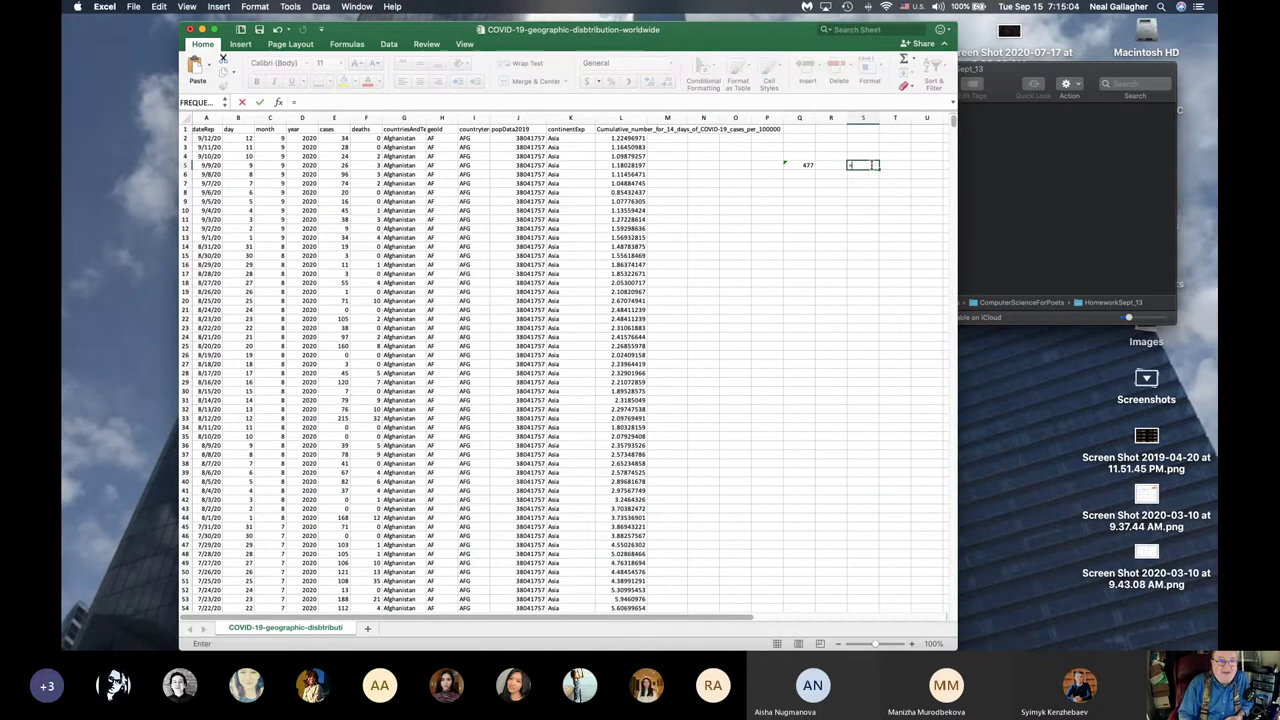
click(545, 140)
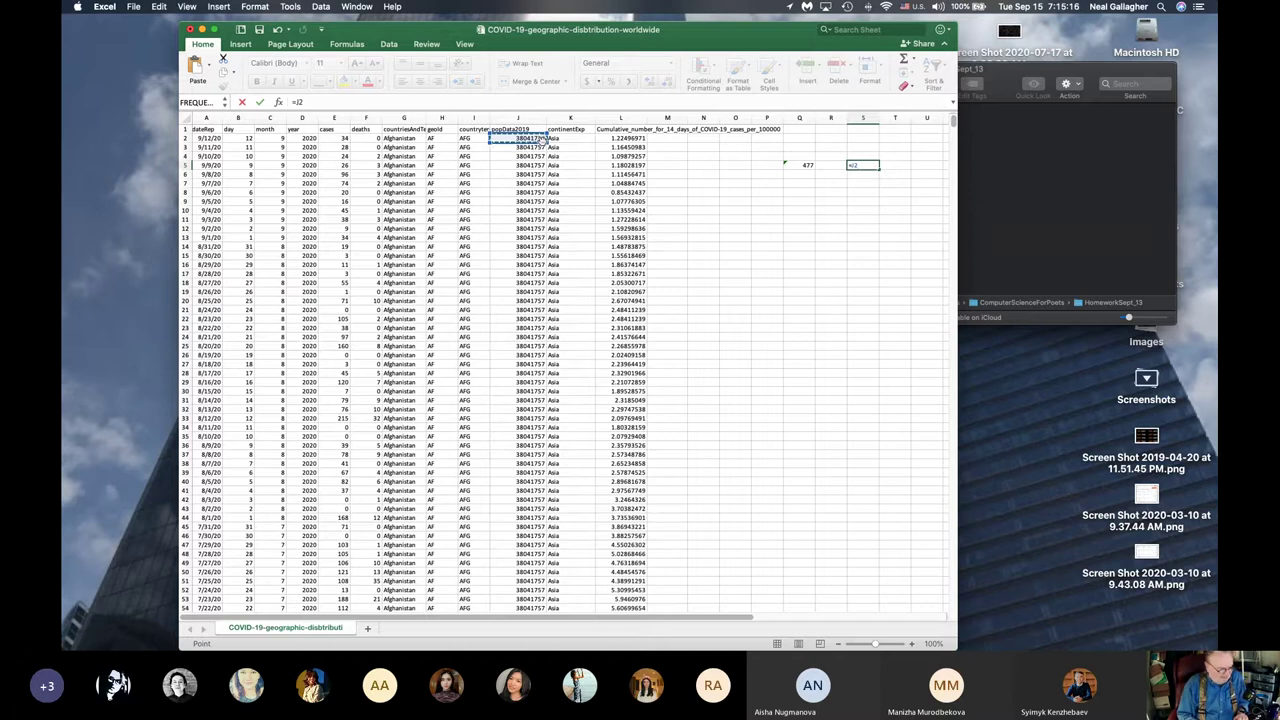
text(/100000)
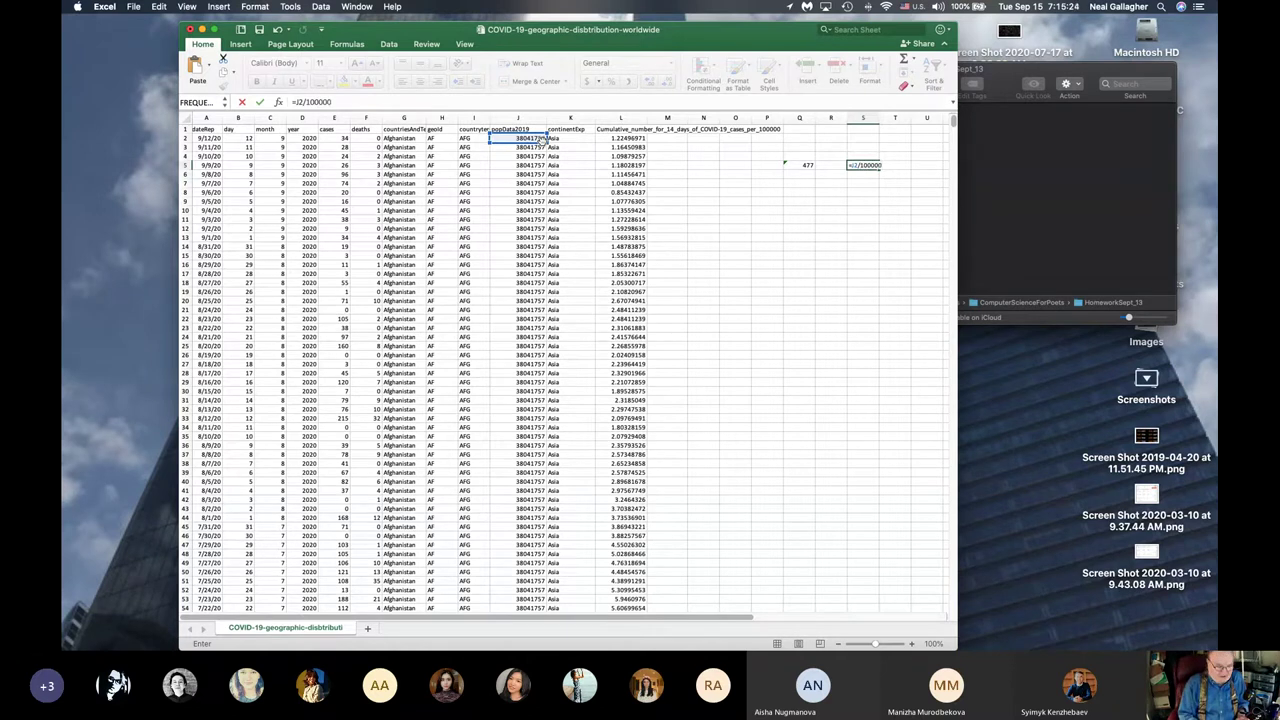
key(Return)
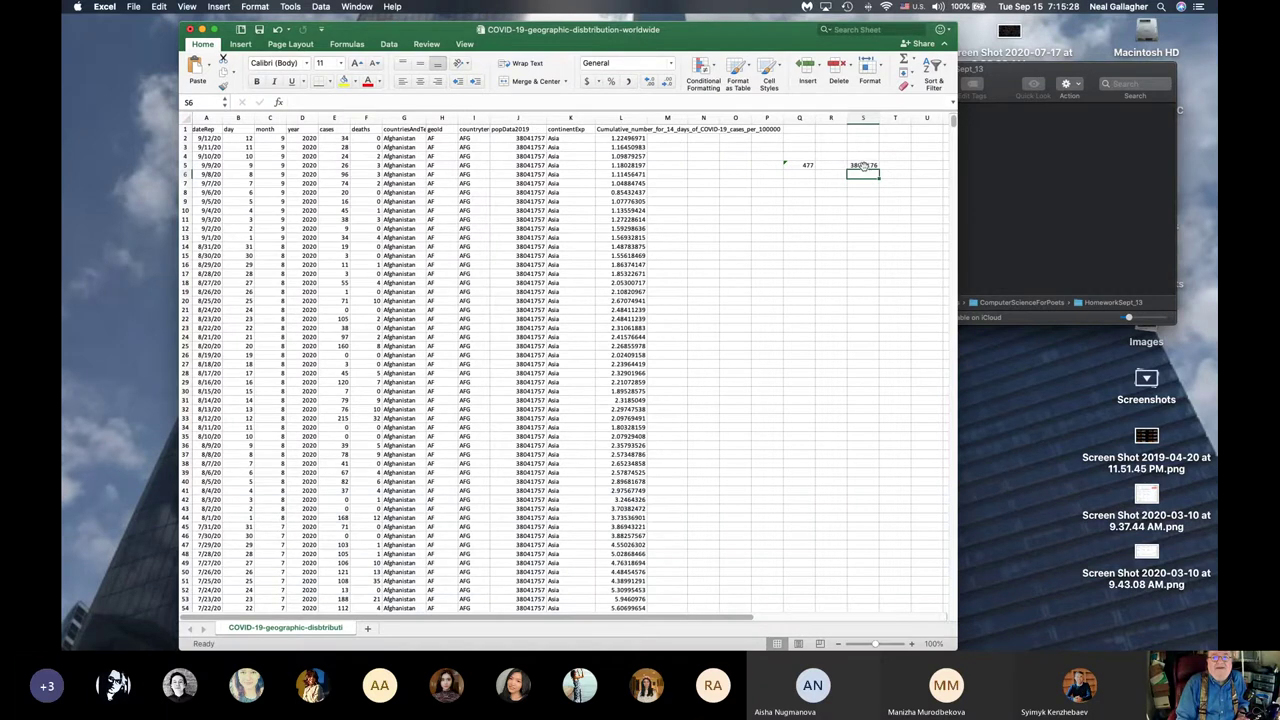
Step: Enter the formula =Q5/S5 in cell Q7 to compute Afghanistan's cases per 100,000 people
click(802, 185)
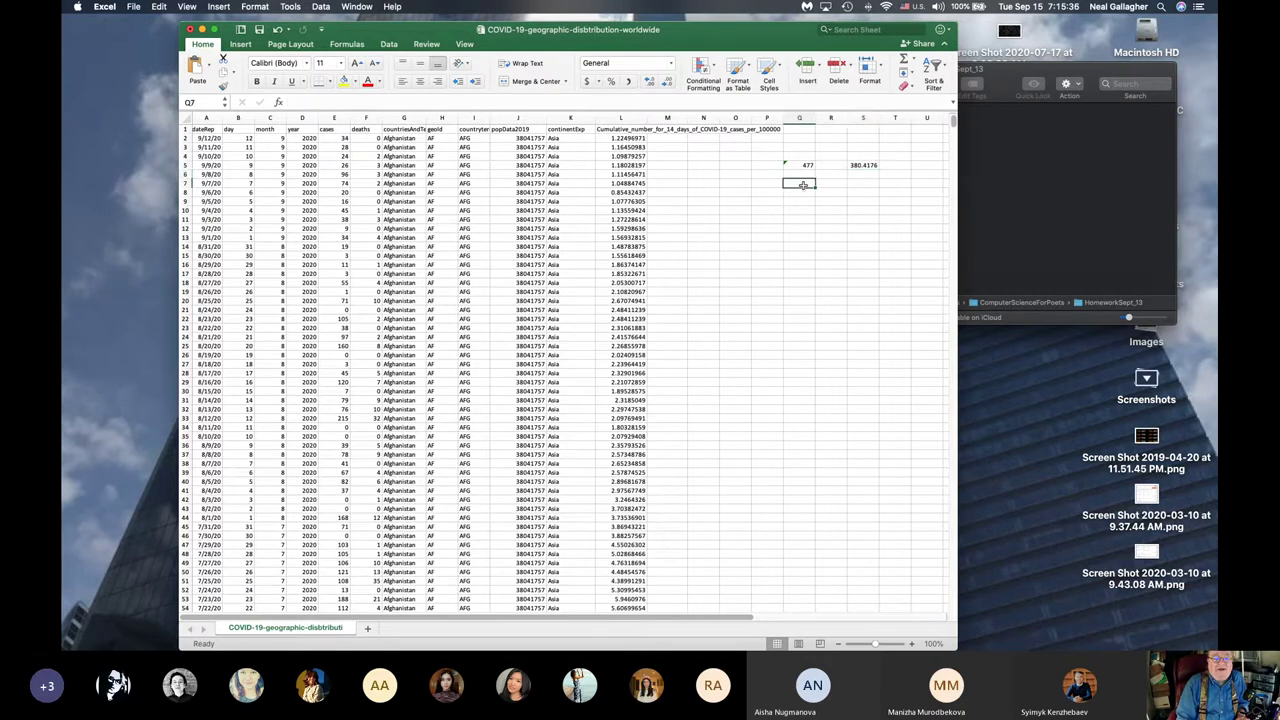
text(=)
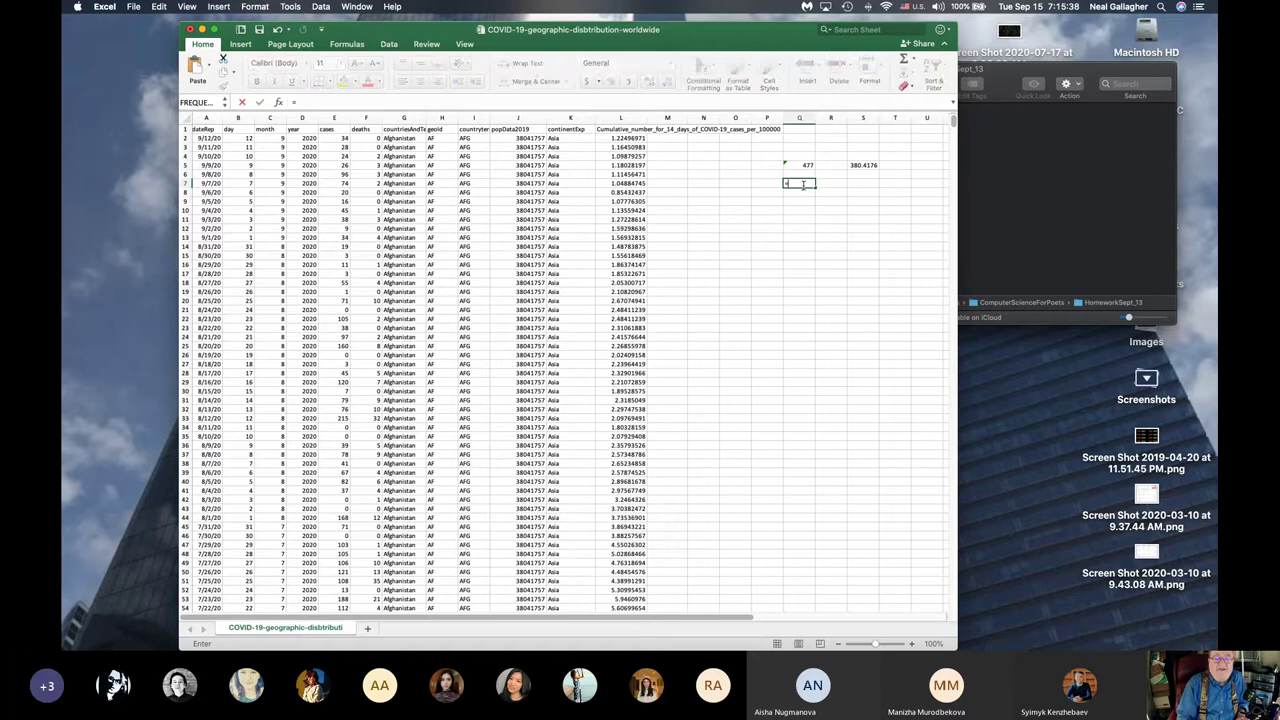
click(804, 165)
click(804, 165)
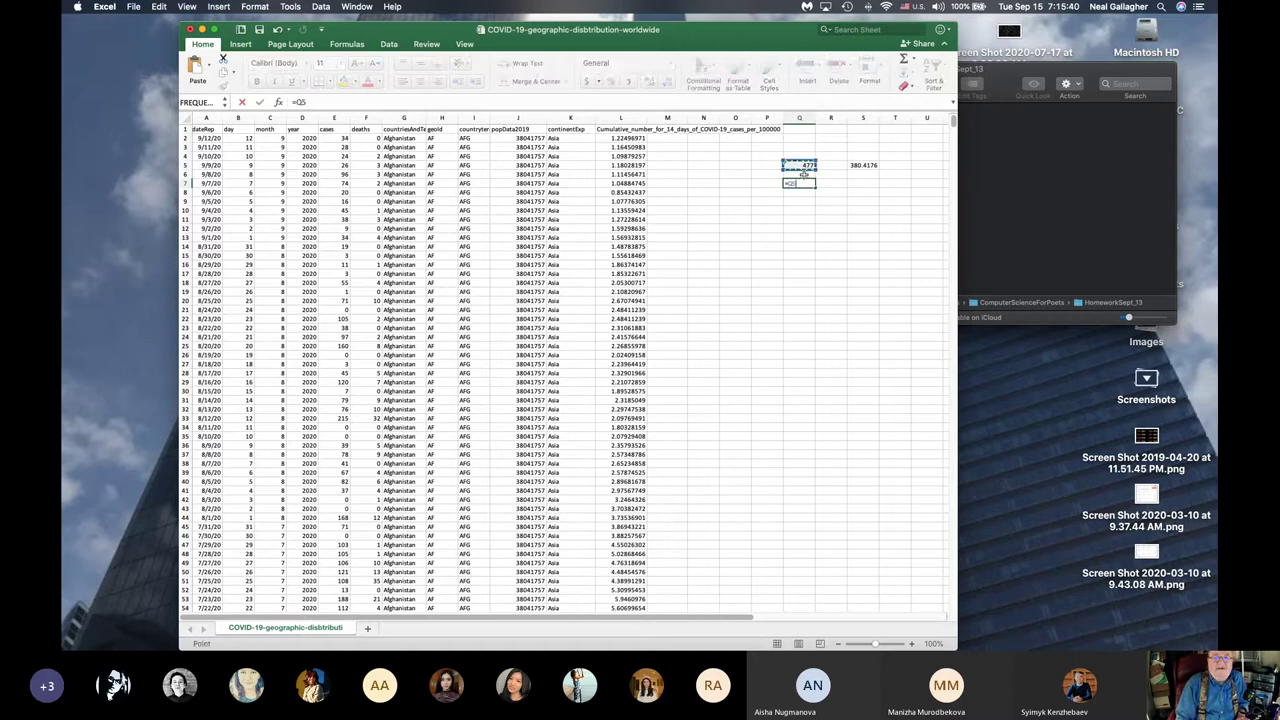
text(/)
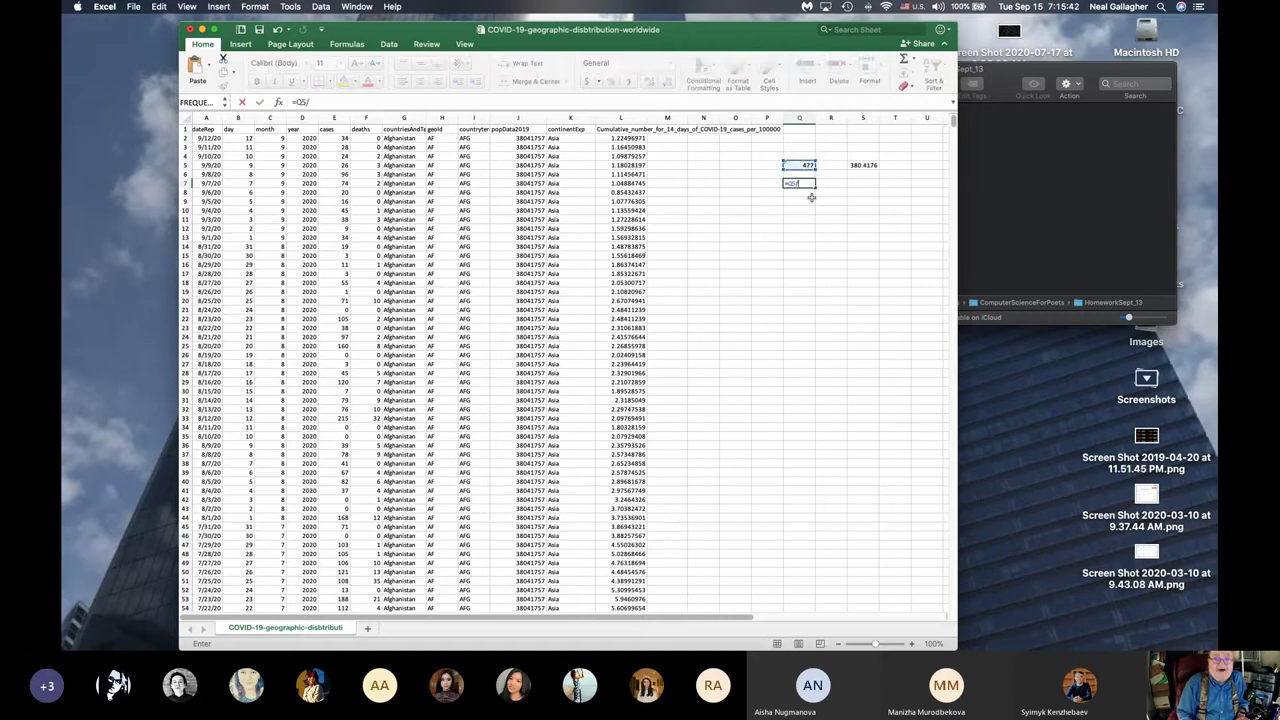
click(862, 165)
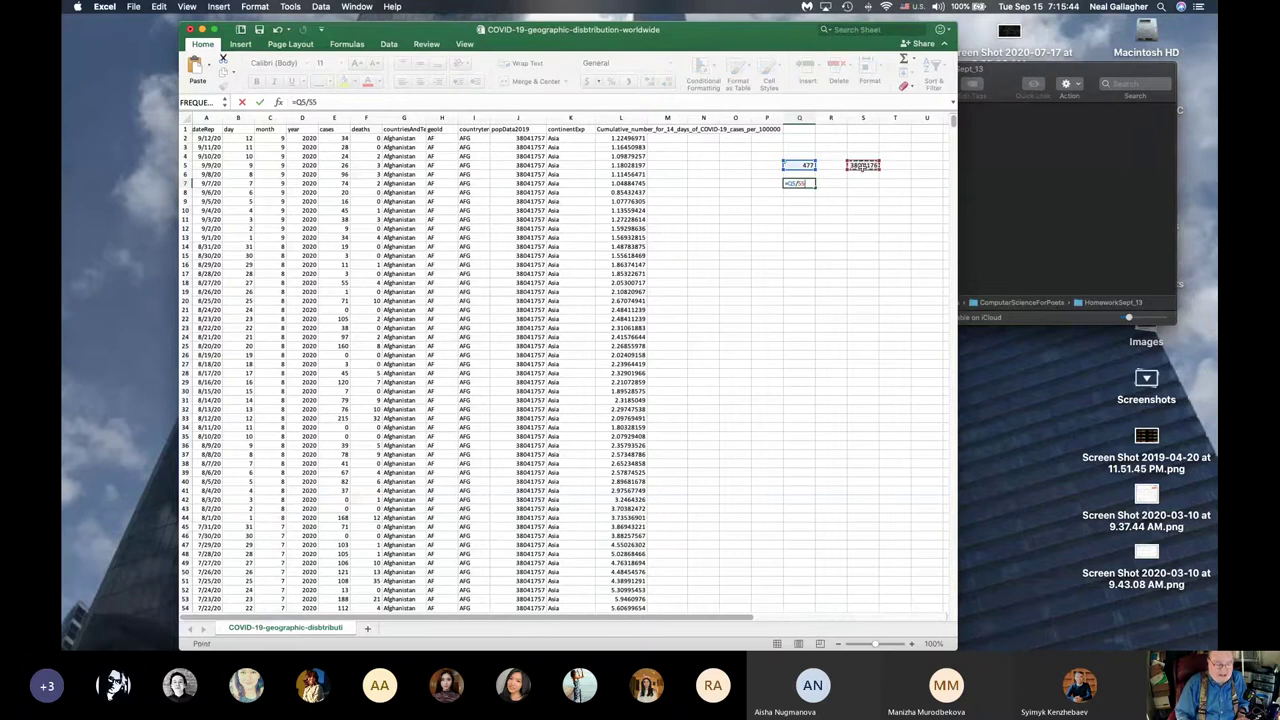
key(Return)
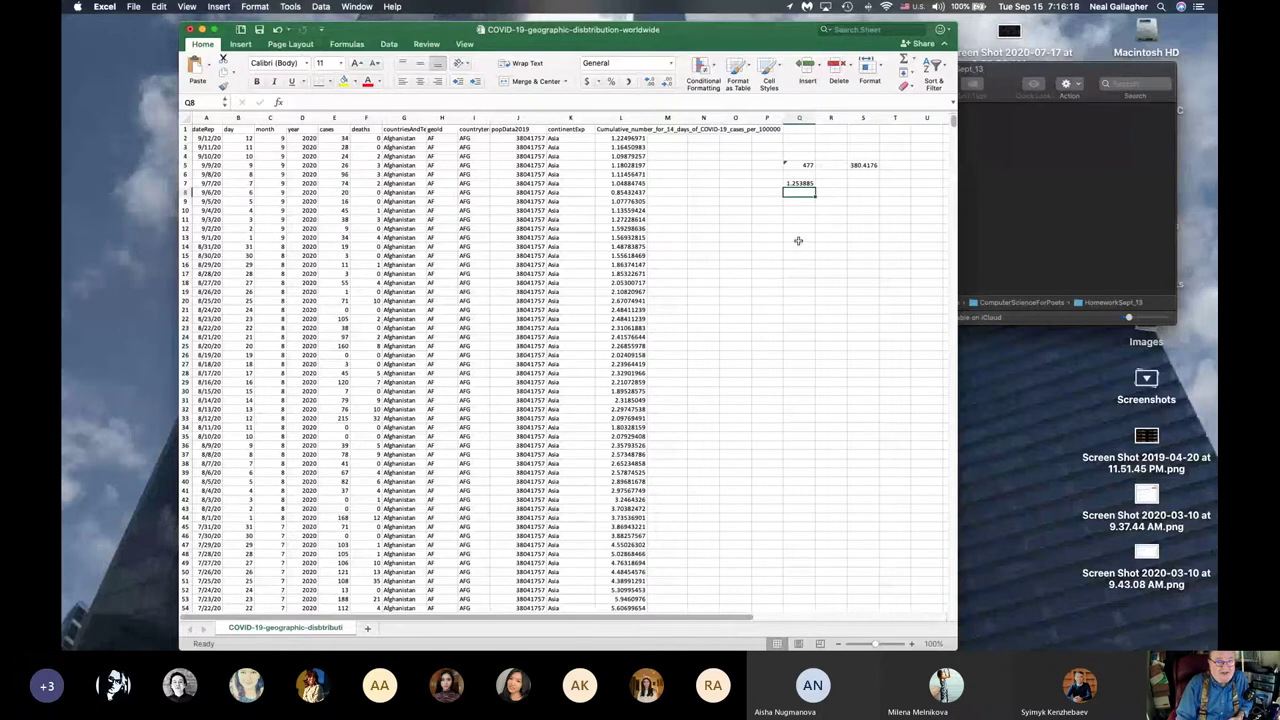
Step: Select the case total in cell Q5 and set the worksheet's zoom to 200%
click(799, 166)
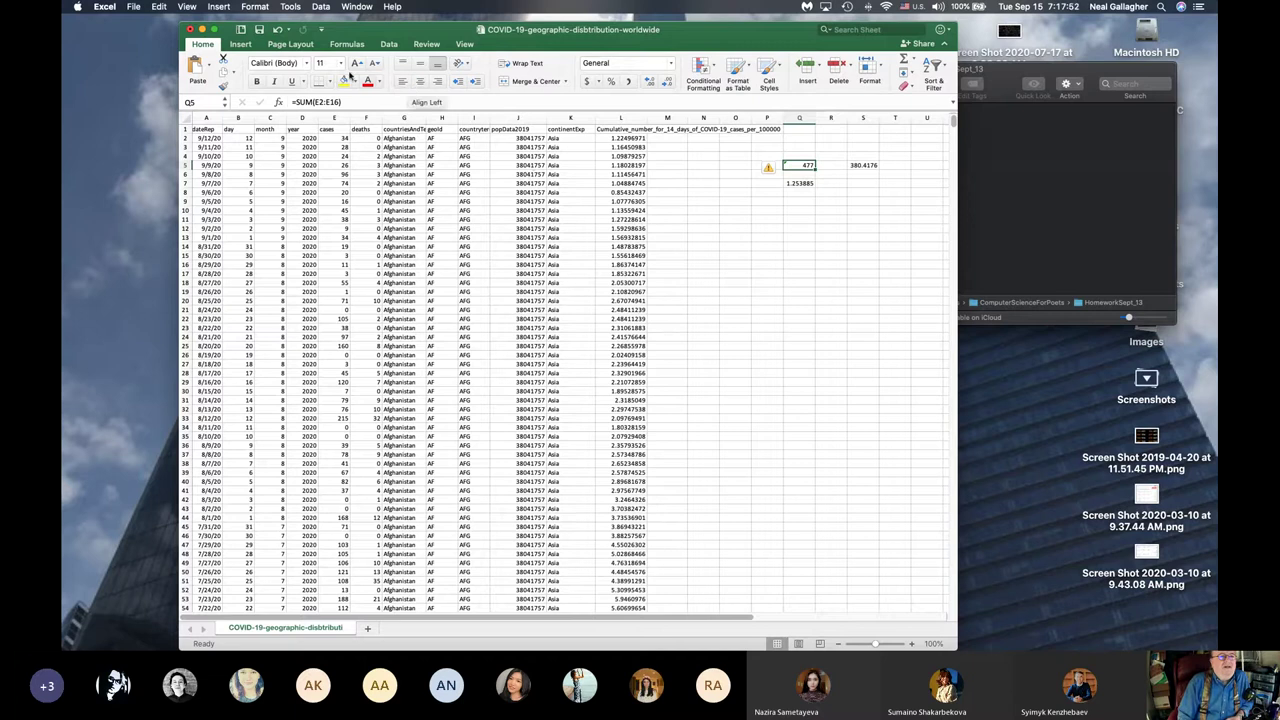
click(465, 45)
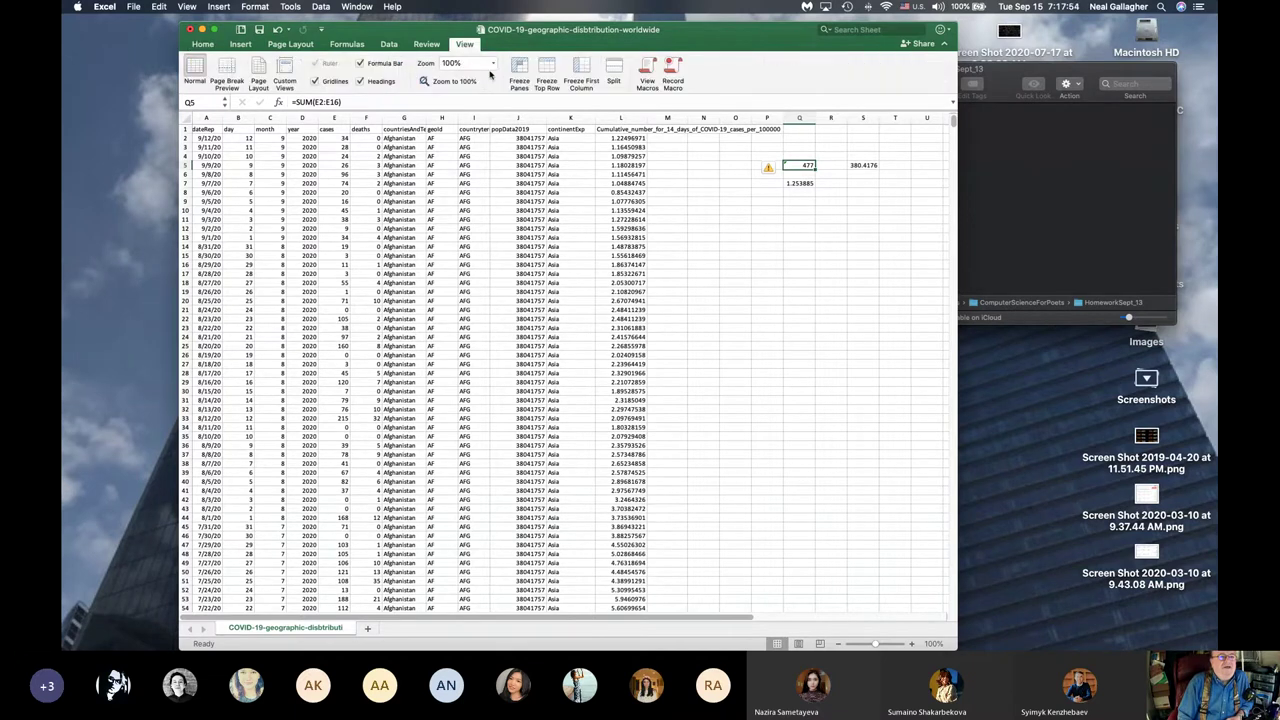
click(493, 64)
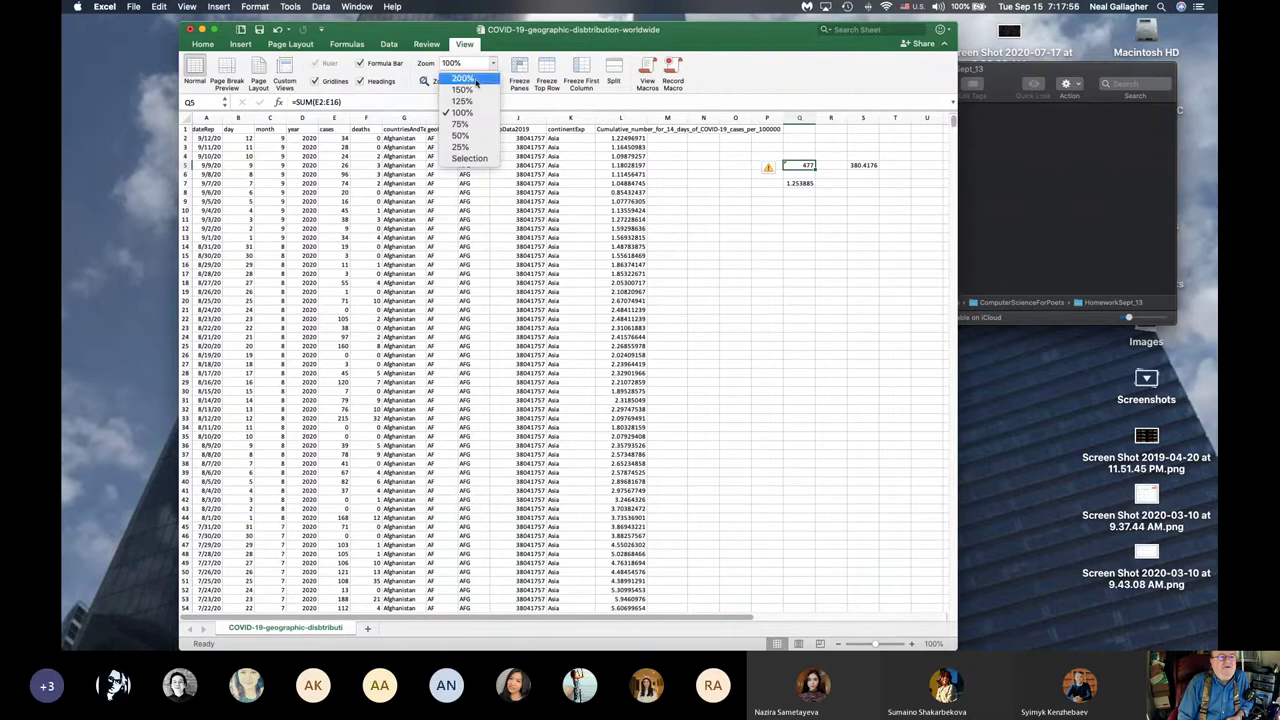
click(470, 158)
key(ctrl+Right)
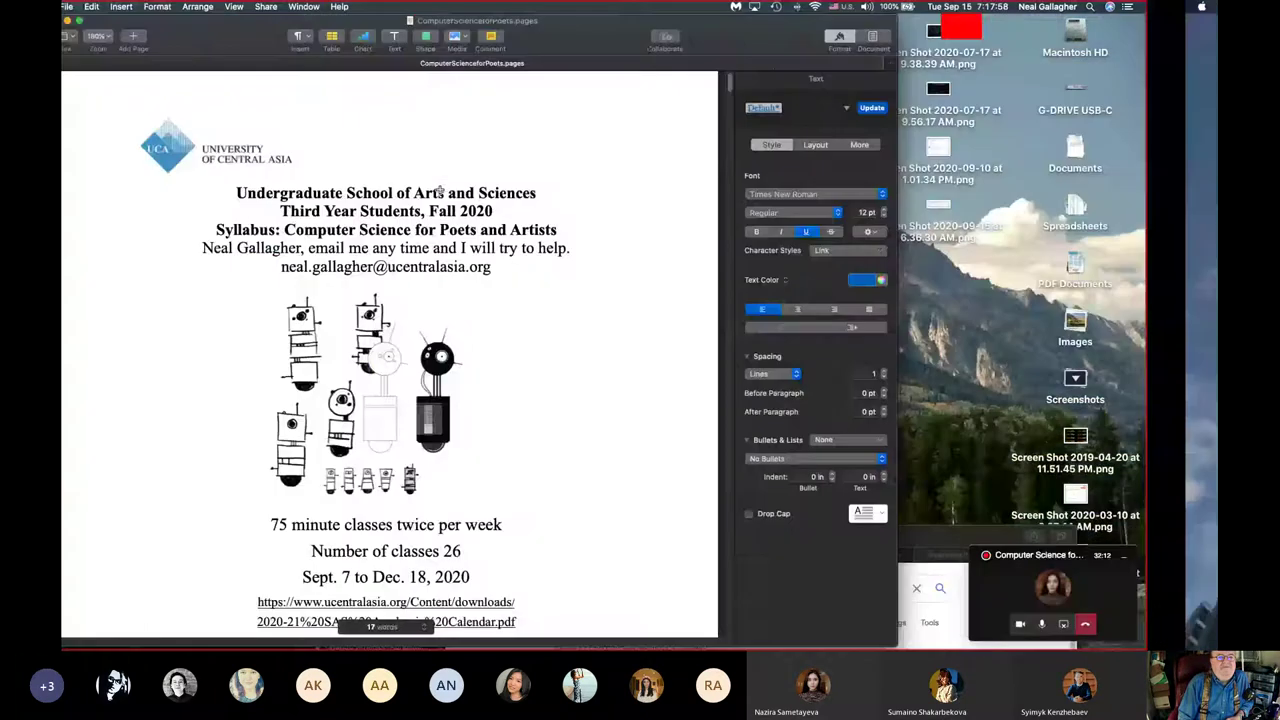
scroll(440, 193, left, 1)
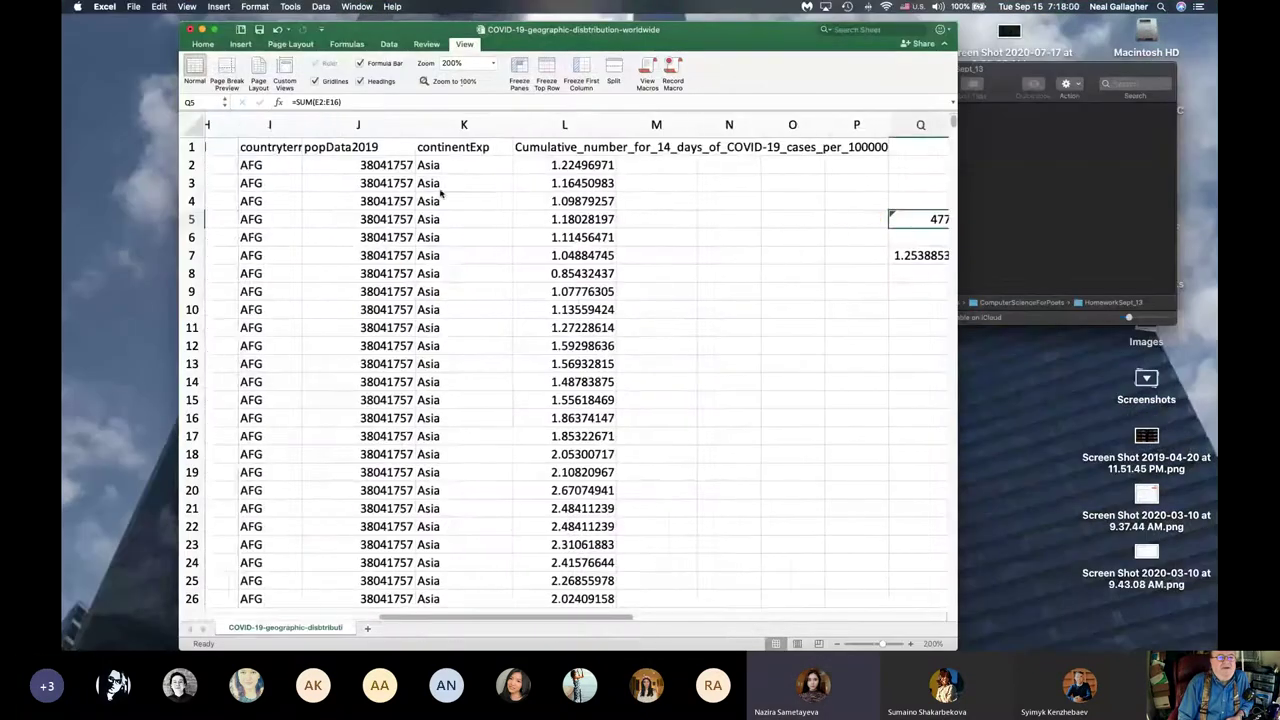
scroll(440, 193, left, 10)
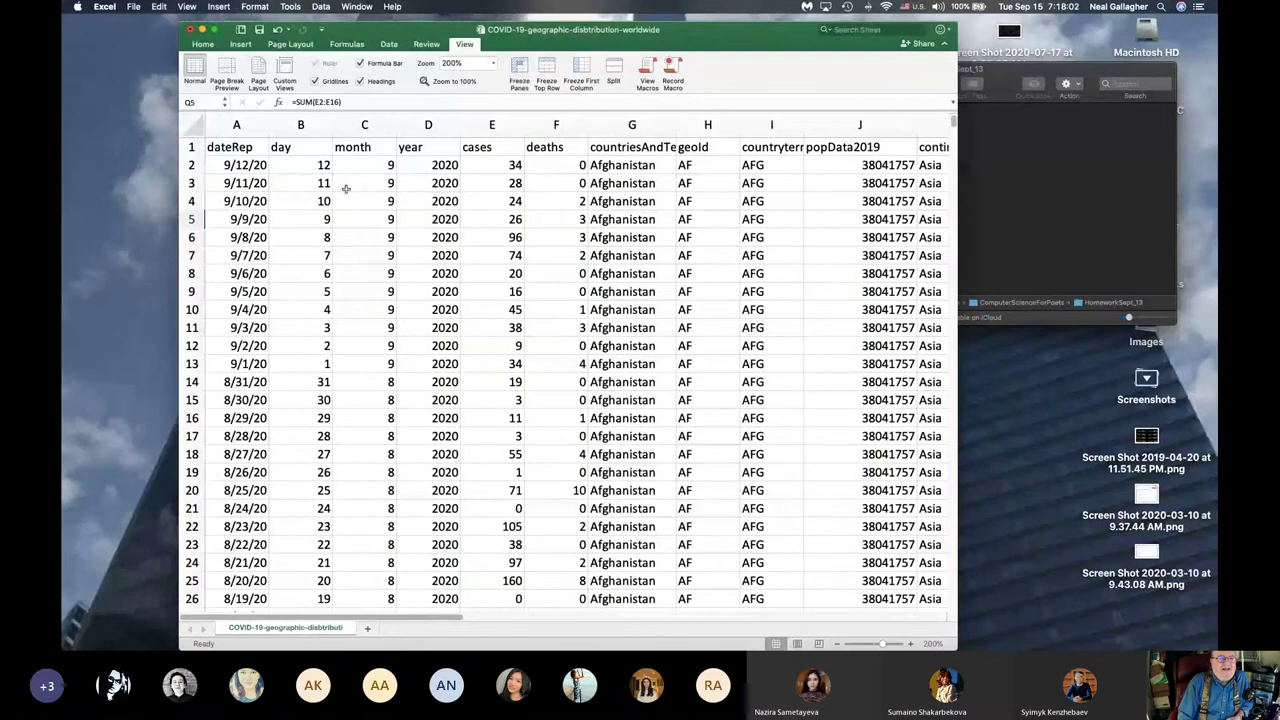
Step: Widen and reposition the workbook window so that the cumulative rate in column L and the calculations in column Q fit on screen together
scroll(778, 181, right, 5)
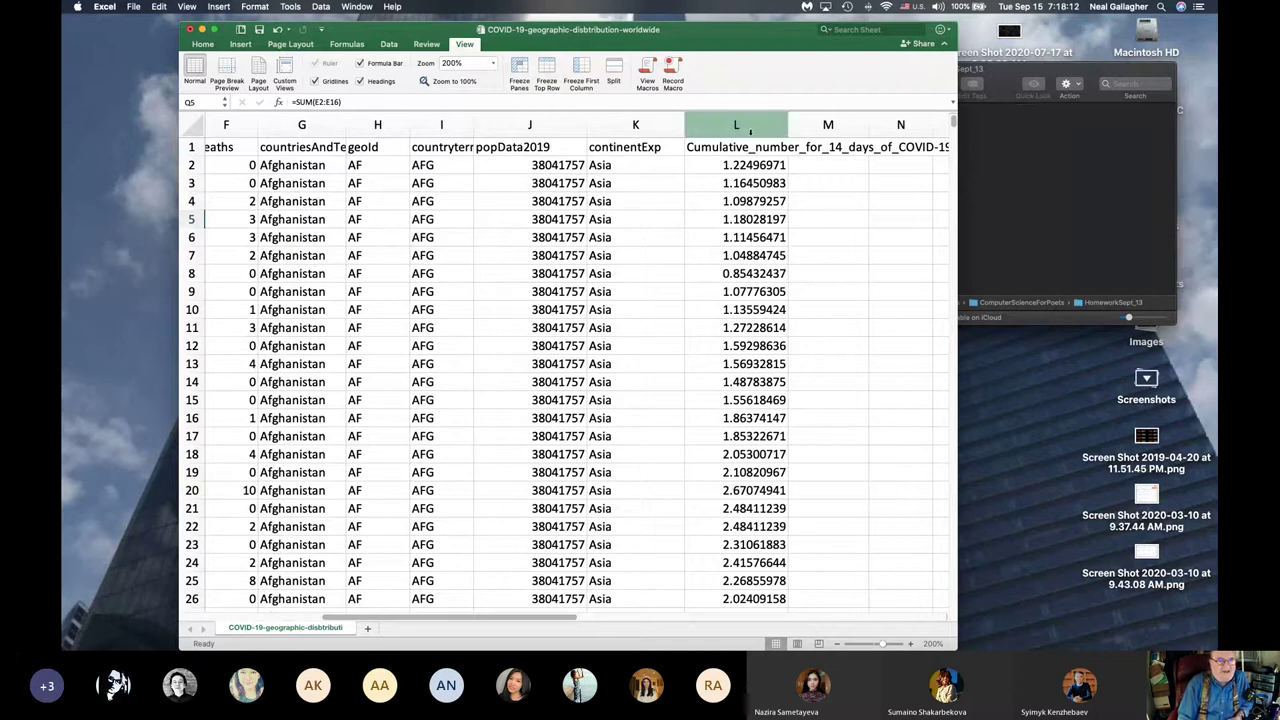
drag(712, 46, 576, 46)
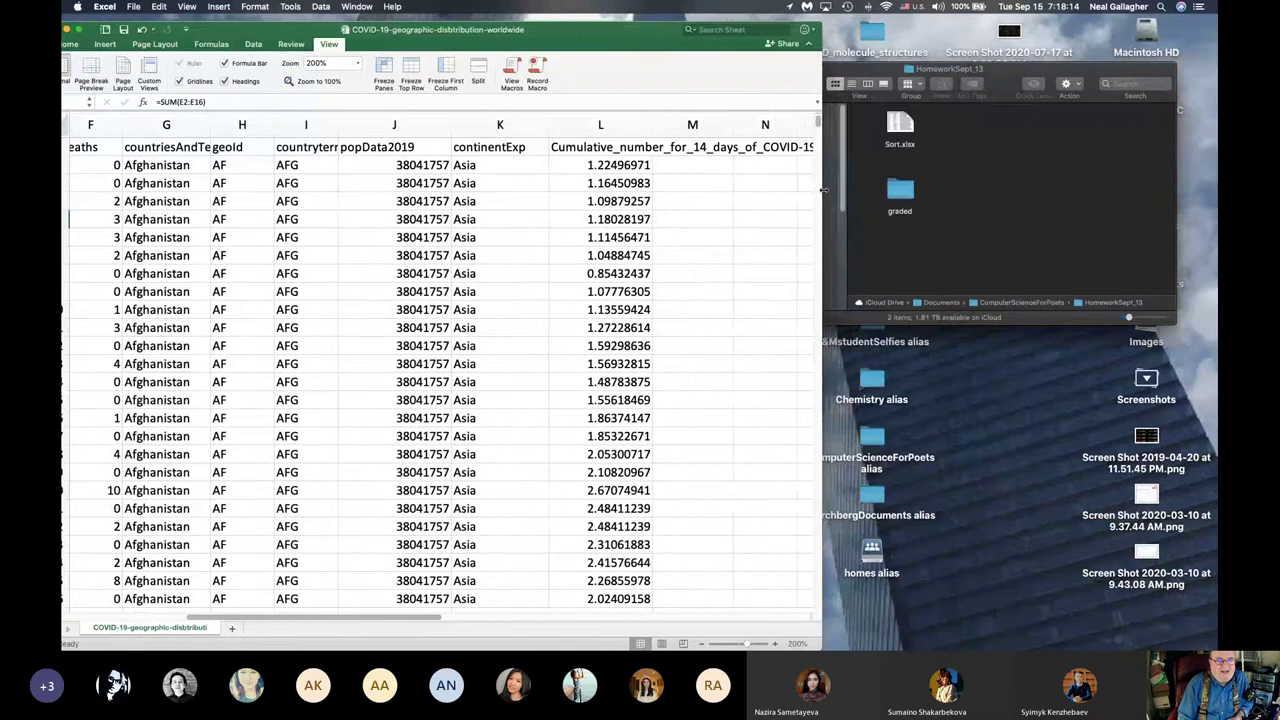
drag(822, 190, 1079, 190)
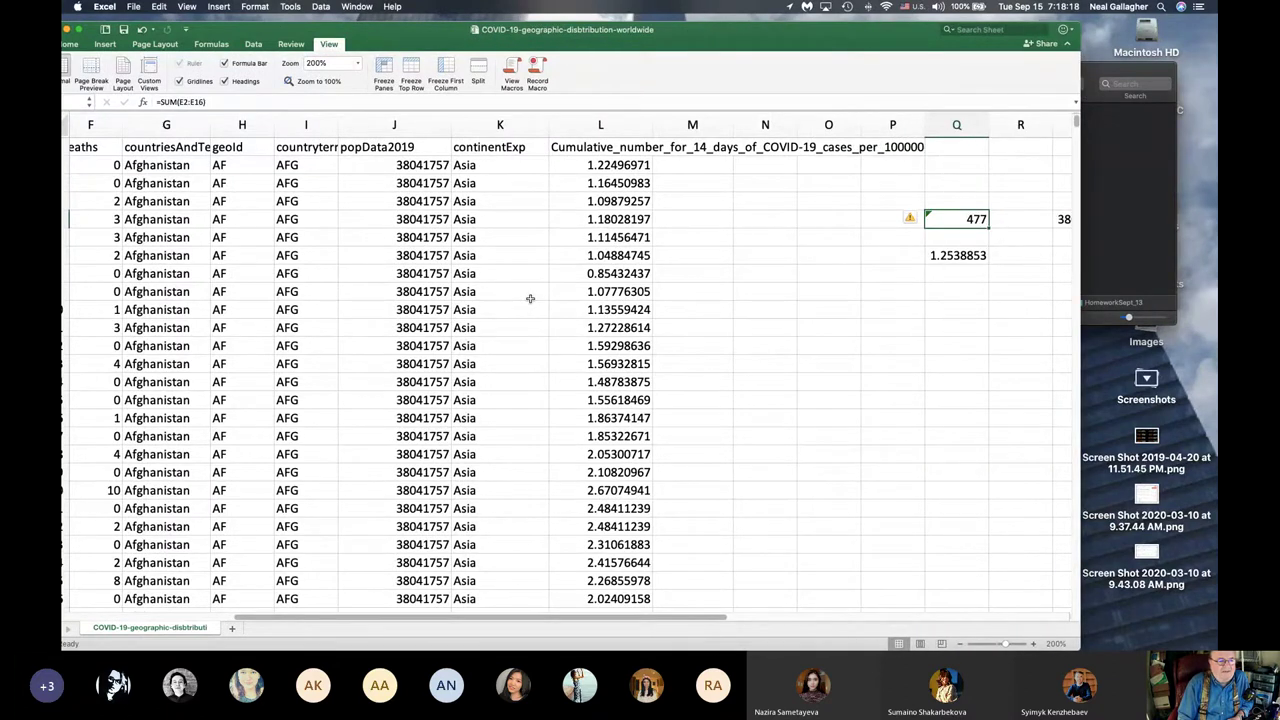
scroll(530, 298, down, 5)
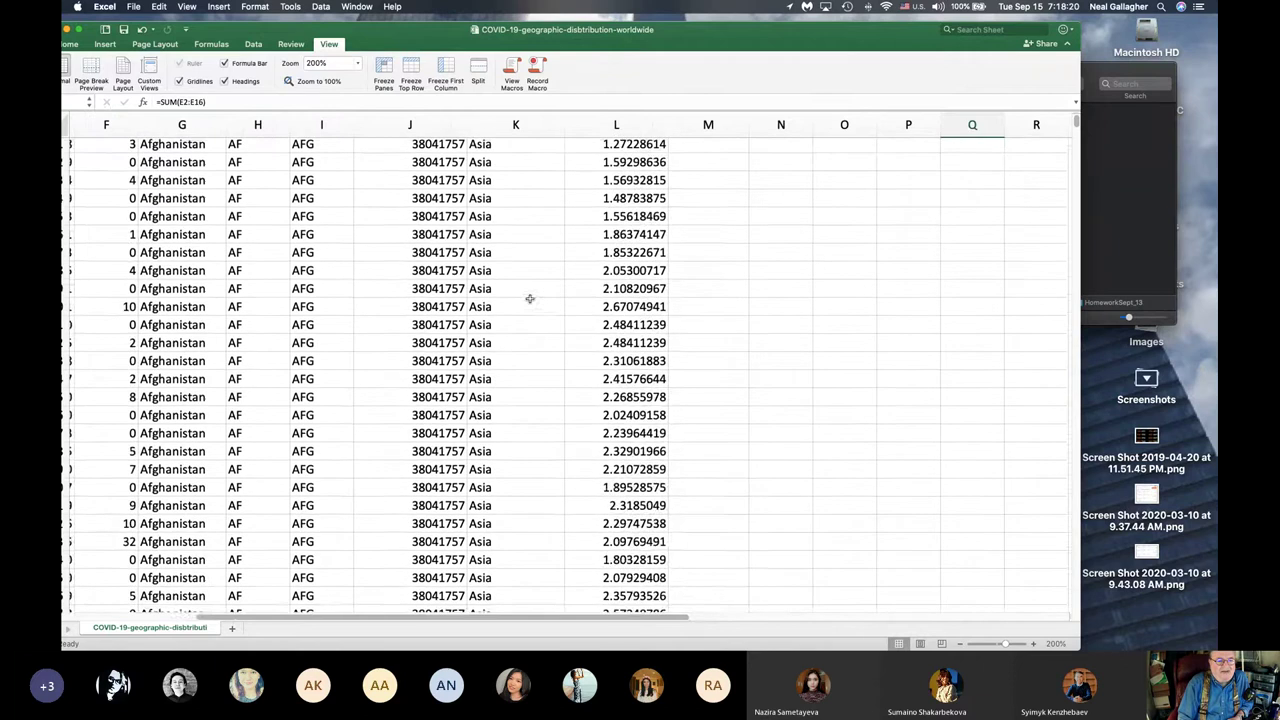
scroll(530, 298, up, 5)
scroll(530, 298, left, 1)
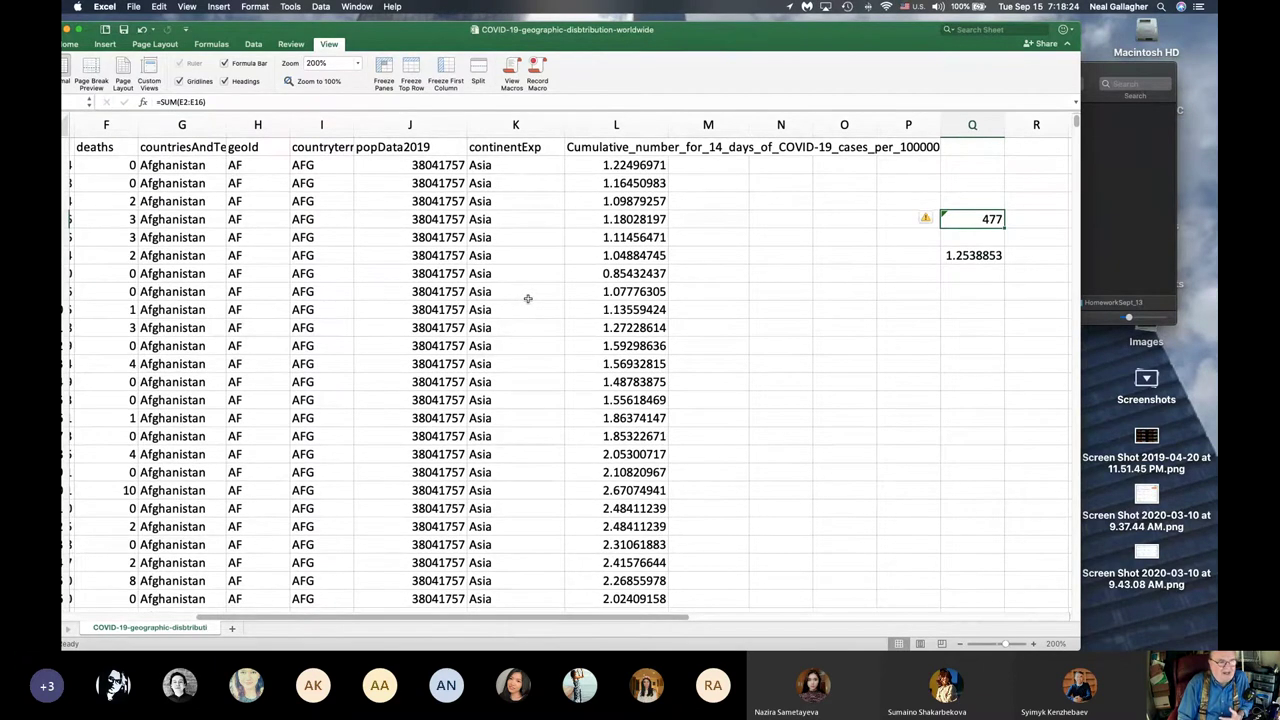
drag(690, 35, 718, 28)
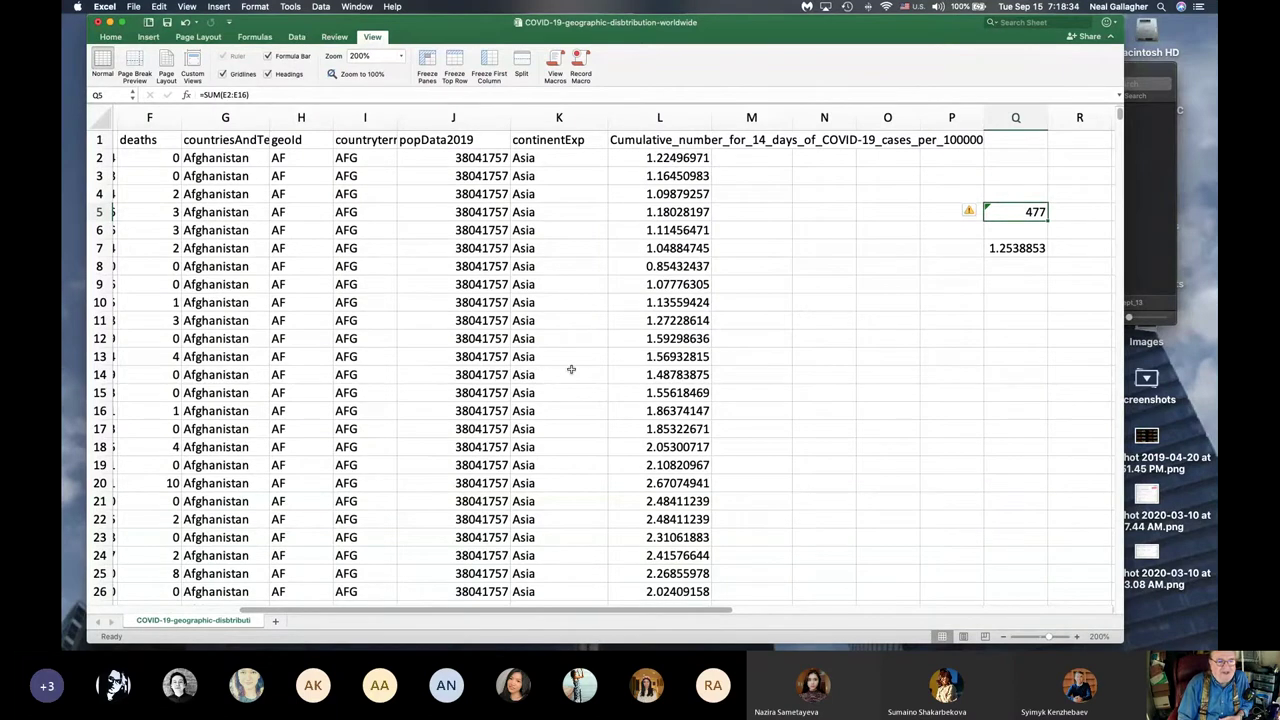
Step: Examine how Afghanistan's 14-day cases per 100,000 in column L change across the earlier dates, down to the spring 2020 rows
scroll(570, 369, down, 10)
scroll(565, 369, left, 2)
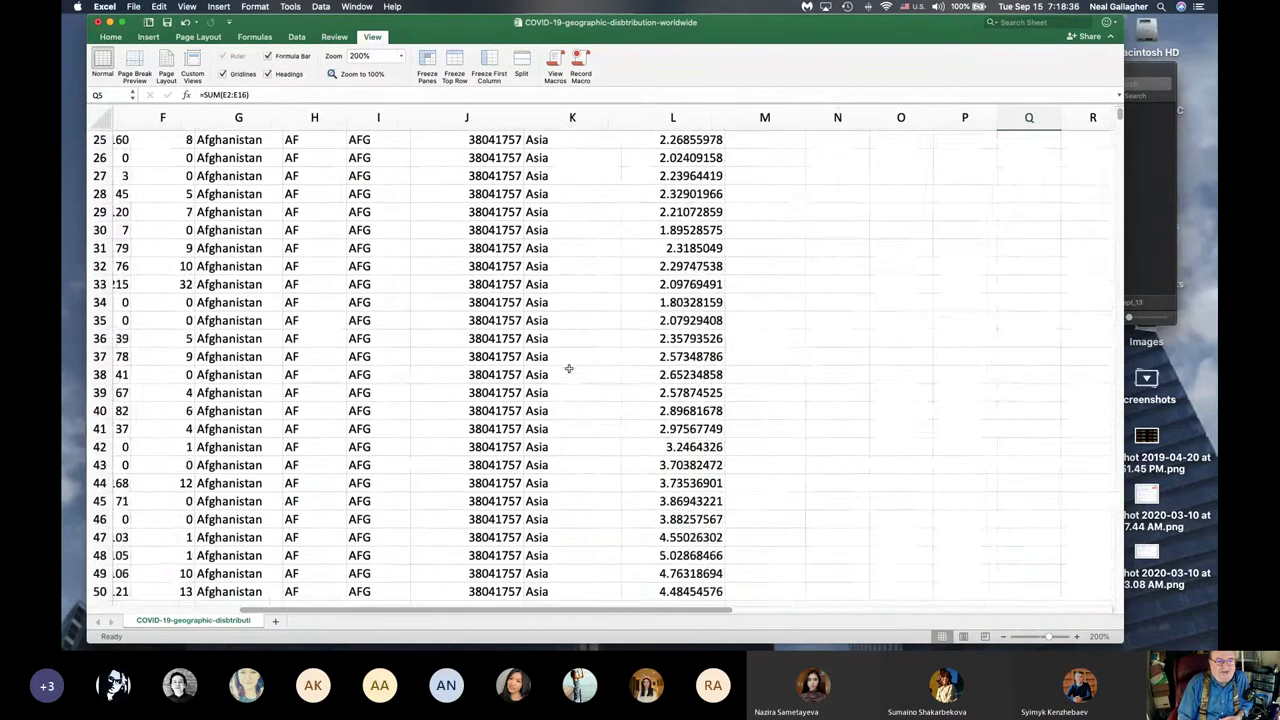
scroll(560, 368, right, 1)
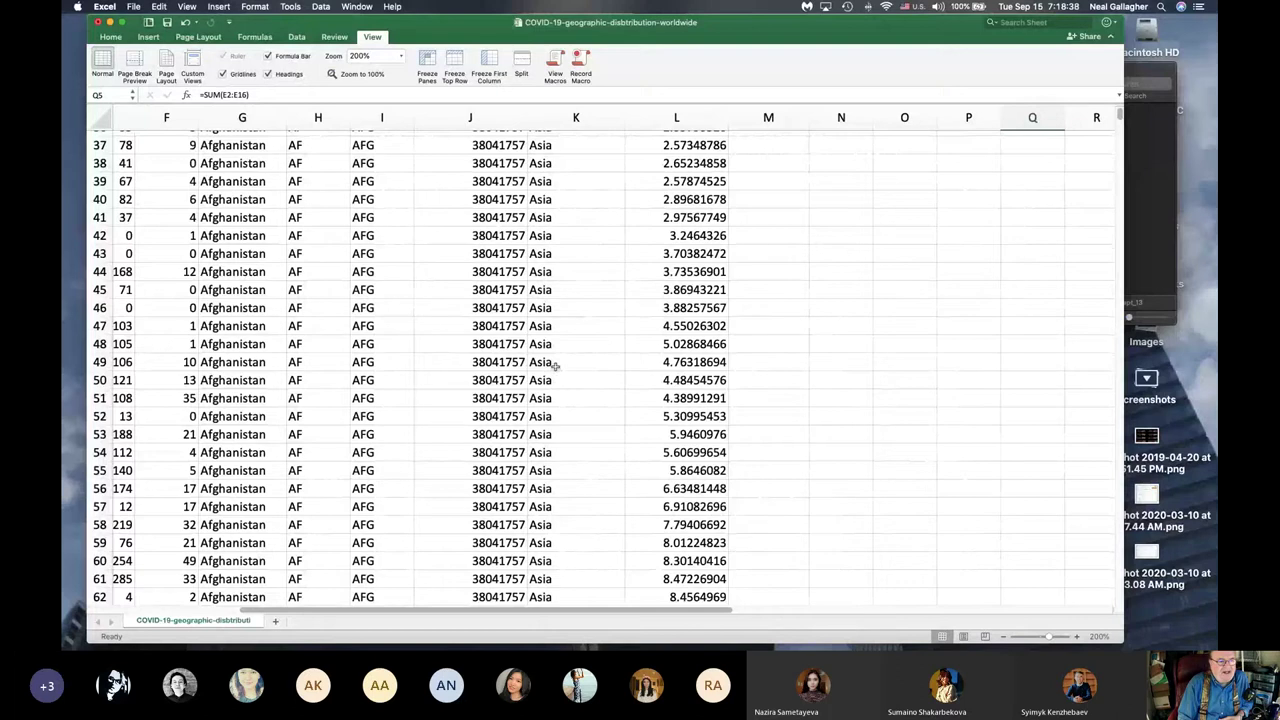
scroll(555, 367, down, 20)
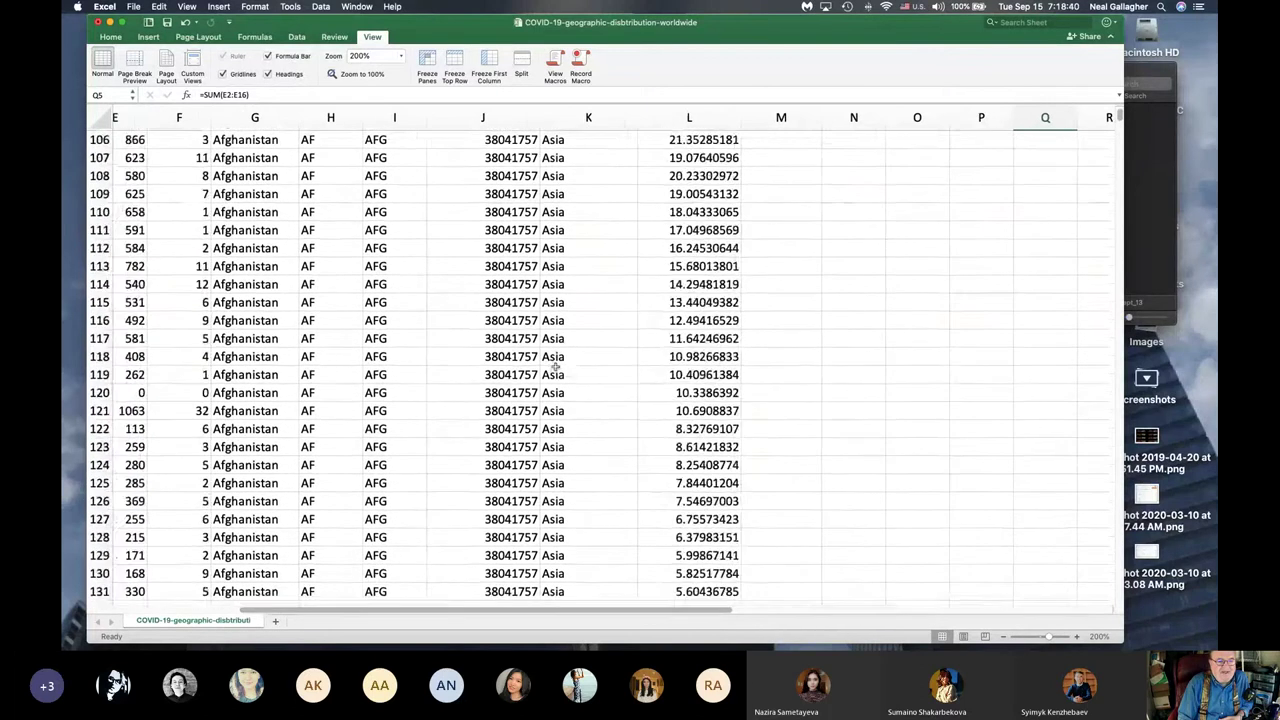
scroll(555, 366, up, 10)
scroll(555, 366, right, 1)
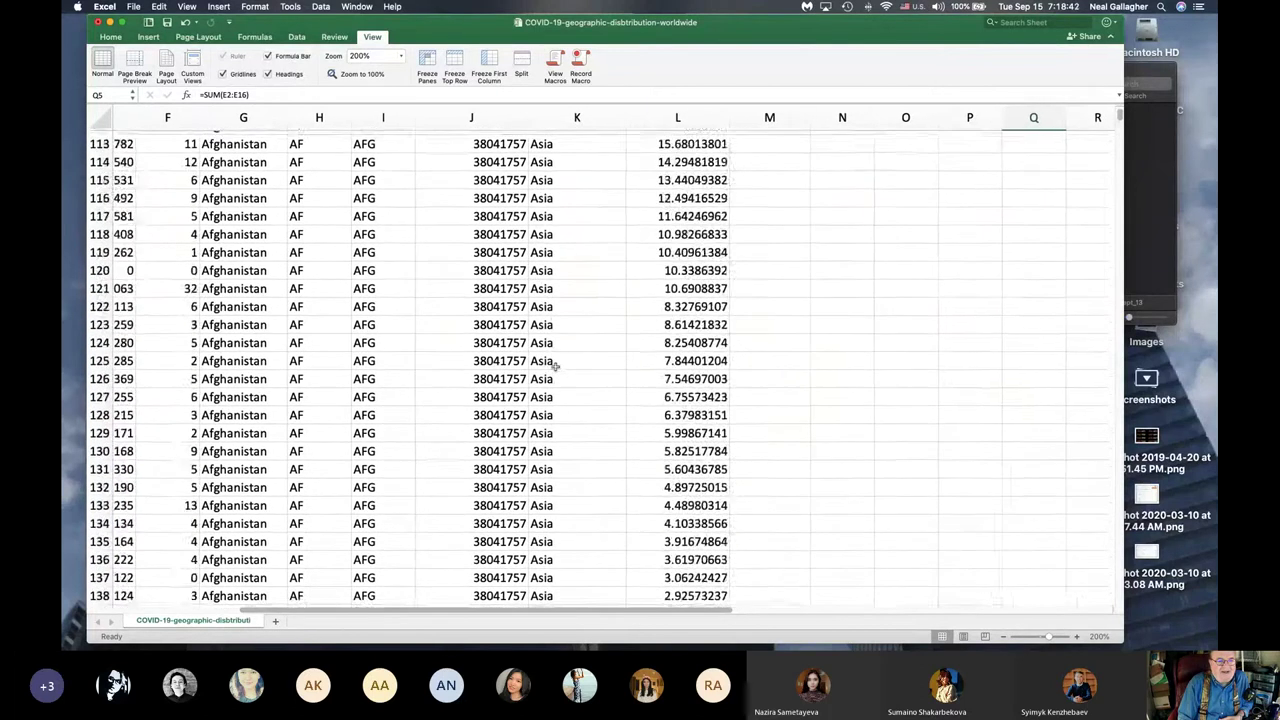
scroll(555, 367, up, 4)
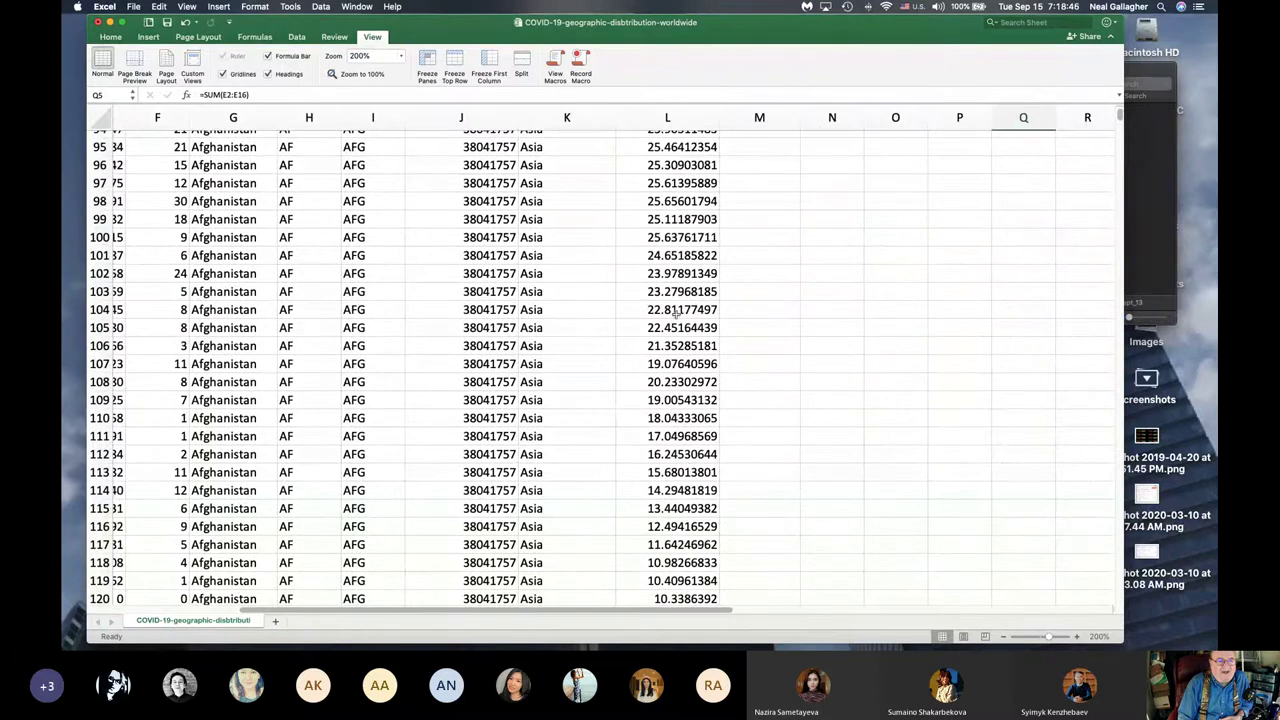
scroll(681, 262, up, 7)
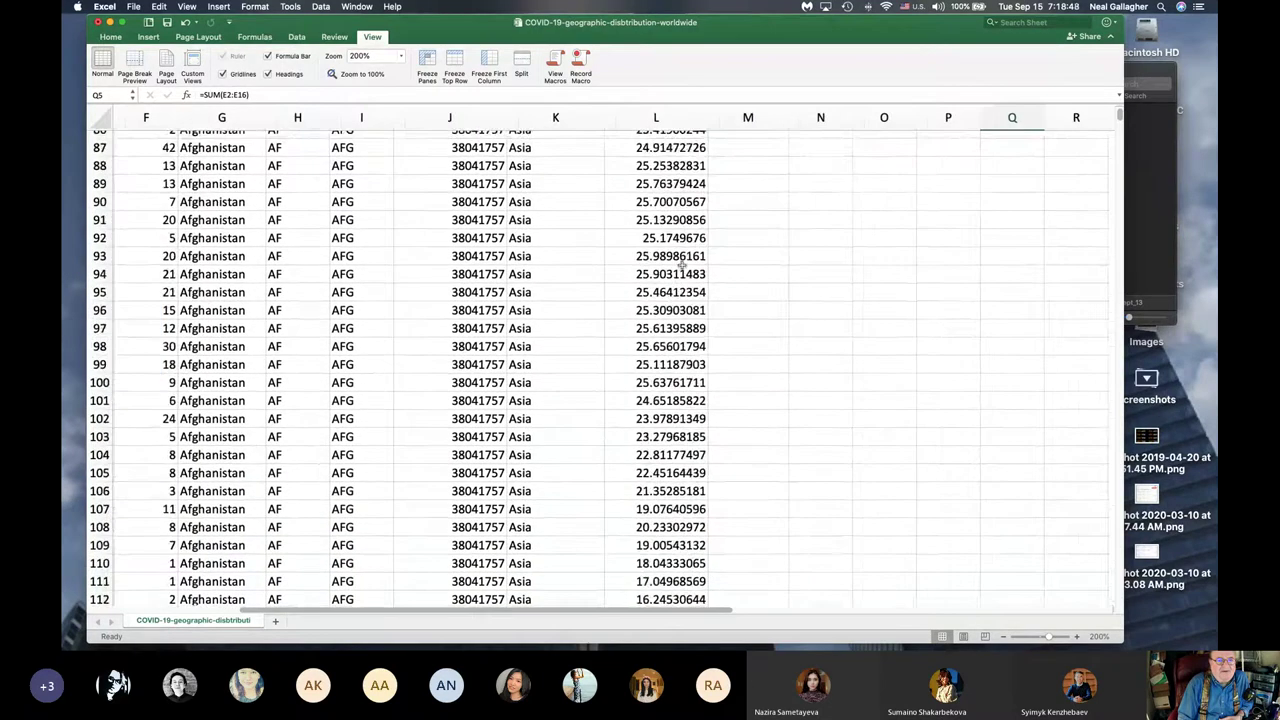
scroll(640, 261, right, 1)
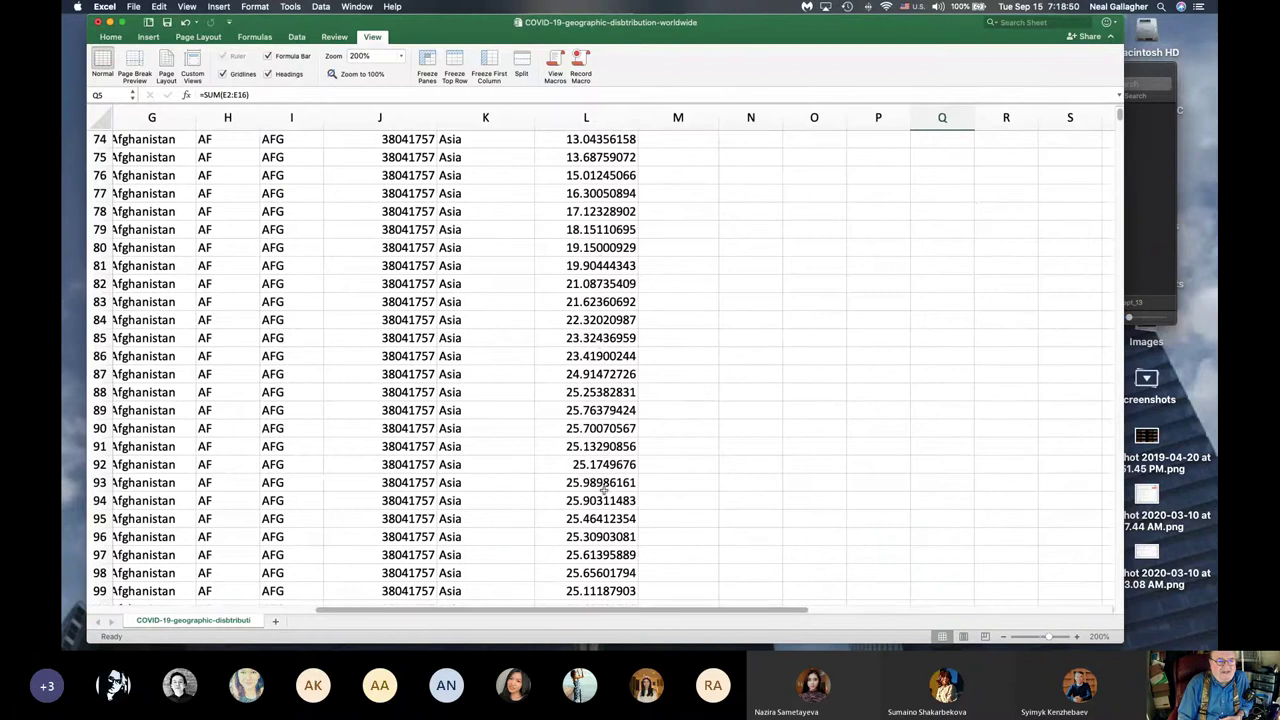
scroll(606, 454, down, 1)
scroll(606, 454, left, 1)
scroll(606, 454, down, 9)
scroll(606, 454, left, 1)
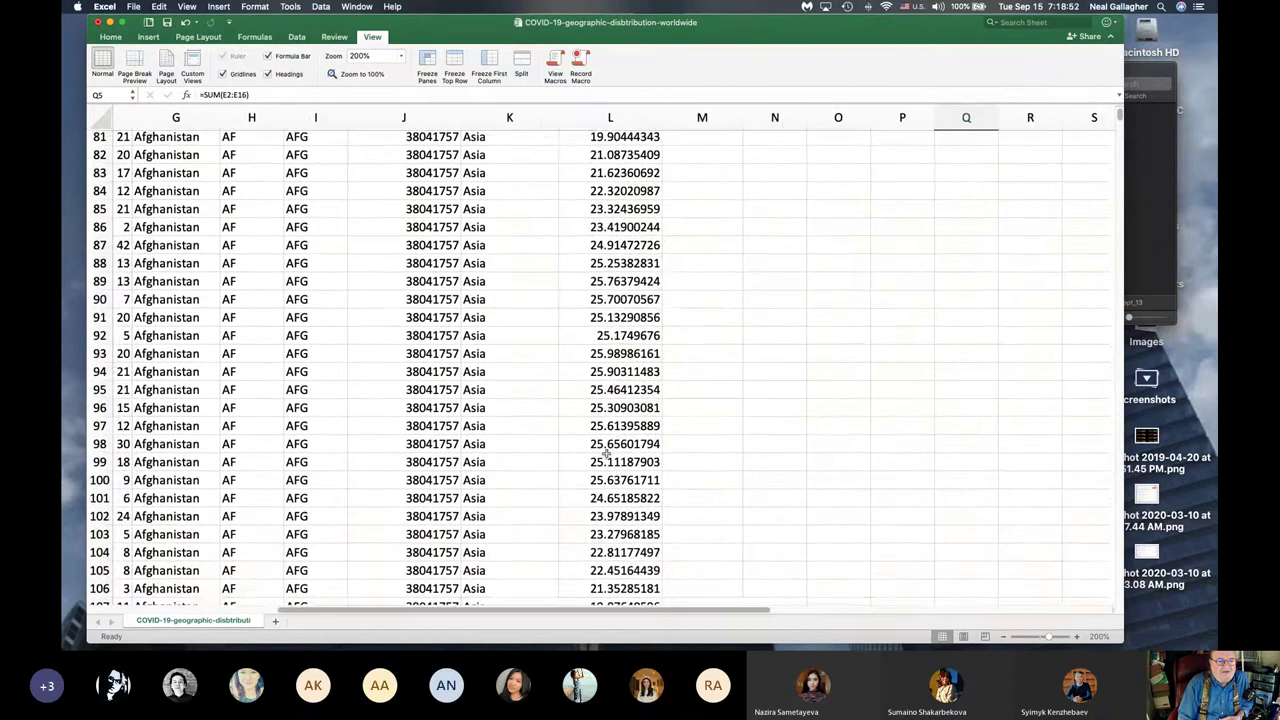
scroll(606, 454, down, 1)
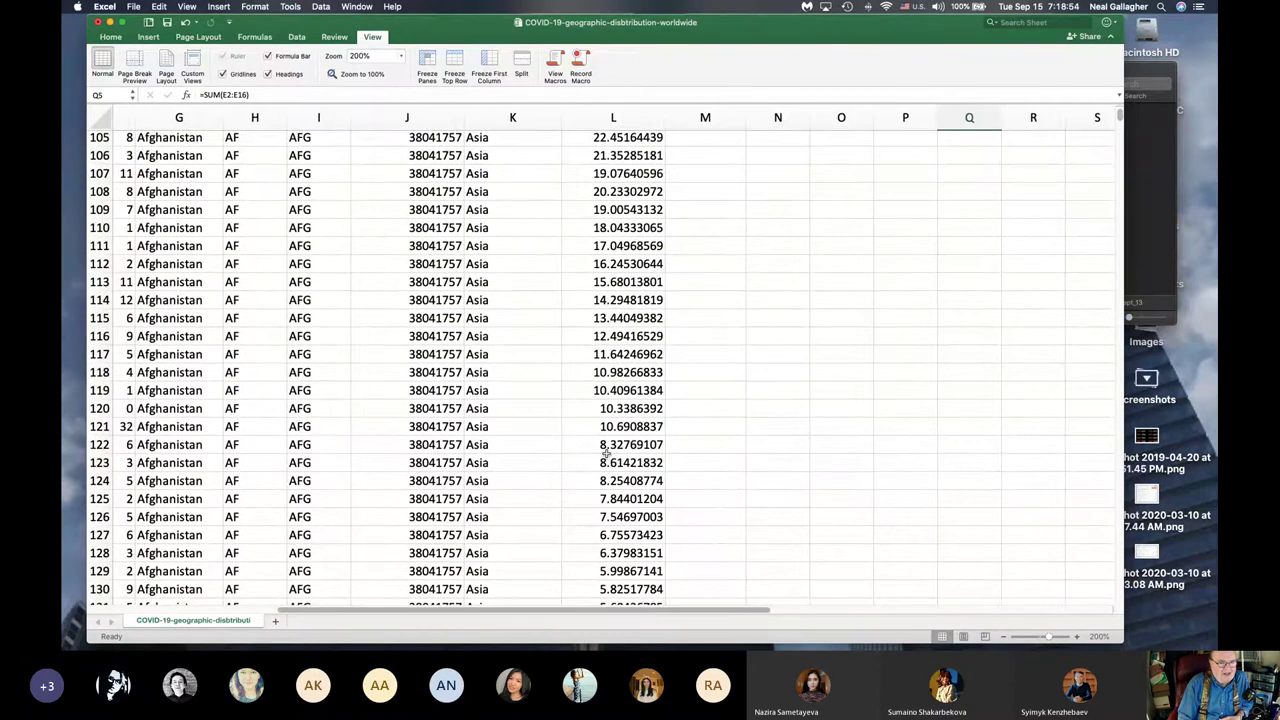
scroll(606, 454, up, 8)
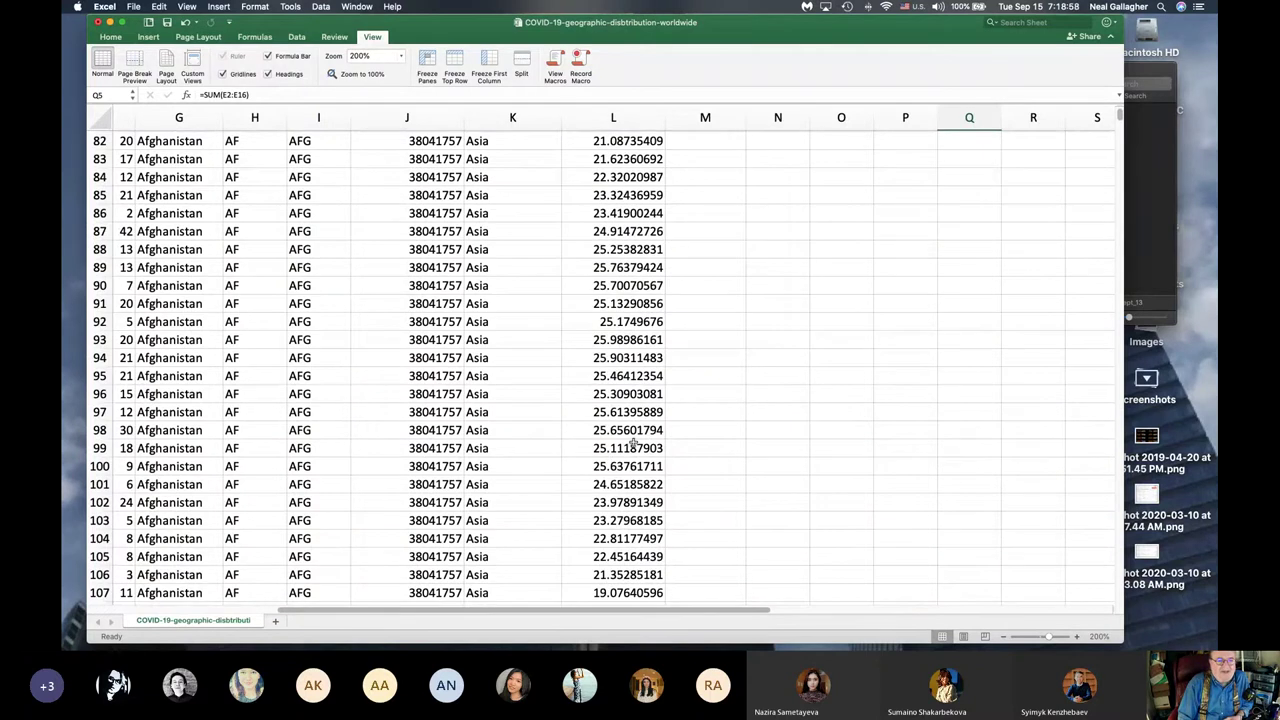
scroll(632, 438, left, 3)
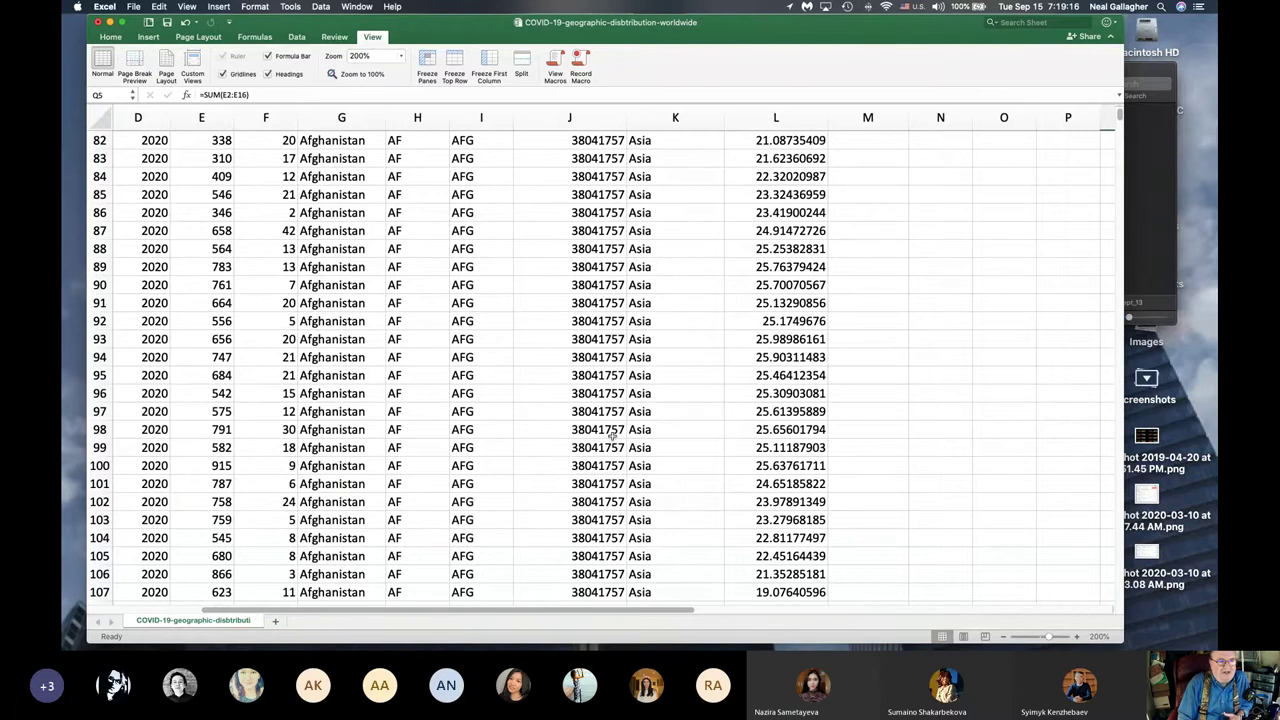
scroll(612, 435, left, 3)
scroll(622, 436, down, 15)
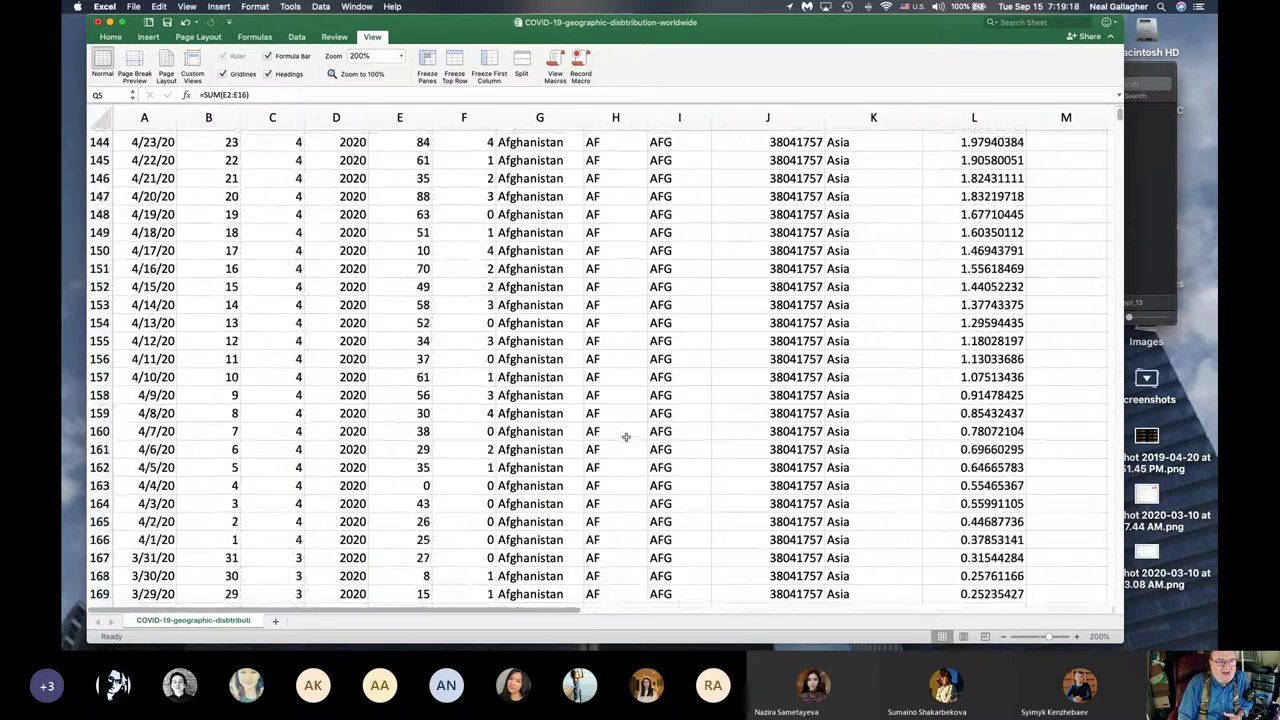
Step: Examine the earliest Afghanistan rates in column L and how Albania's 14-day rates change from September back to May 2020
scroll(625, 437, down, 6)
scroll(625, 436, down, 6)
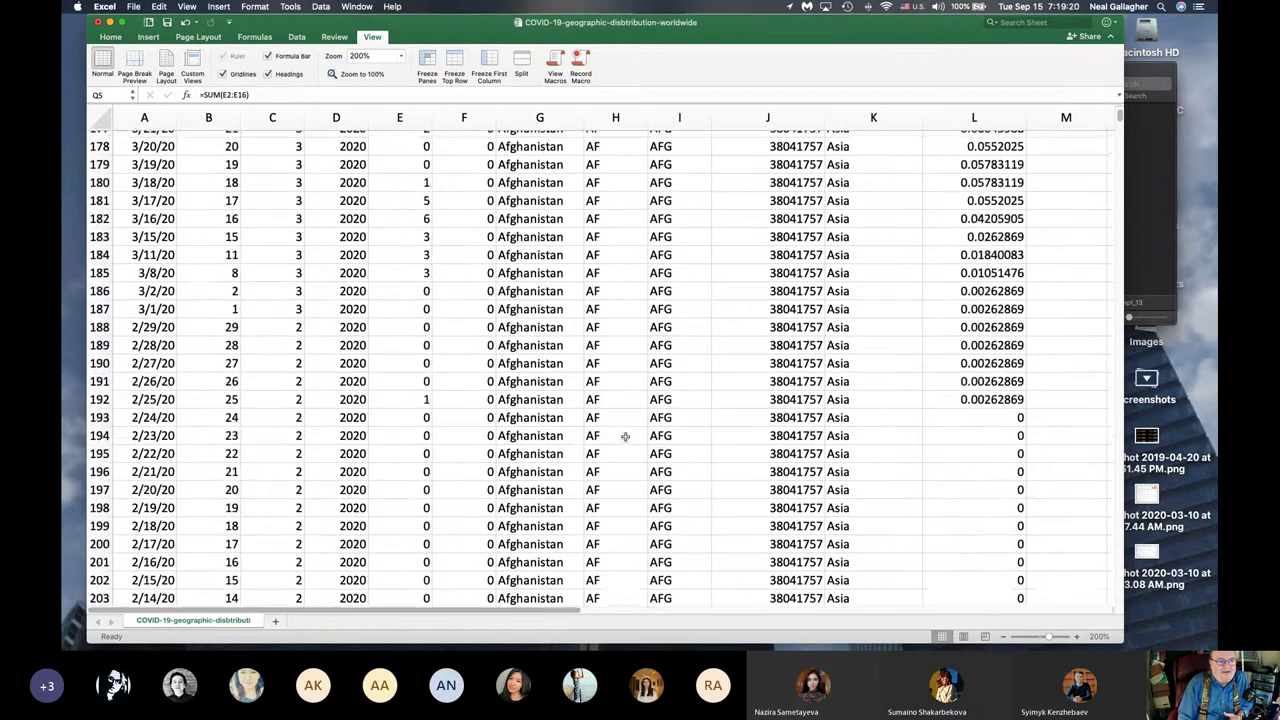
scroll(626, 436, down, 3)
scroll(626, 436, down, 11)
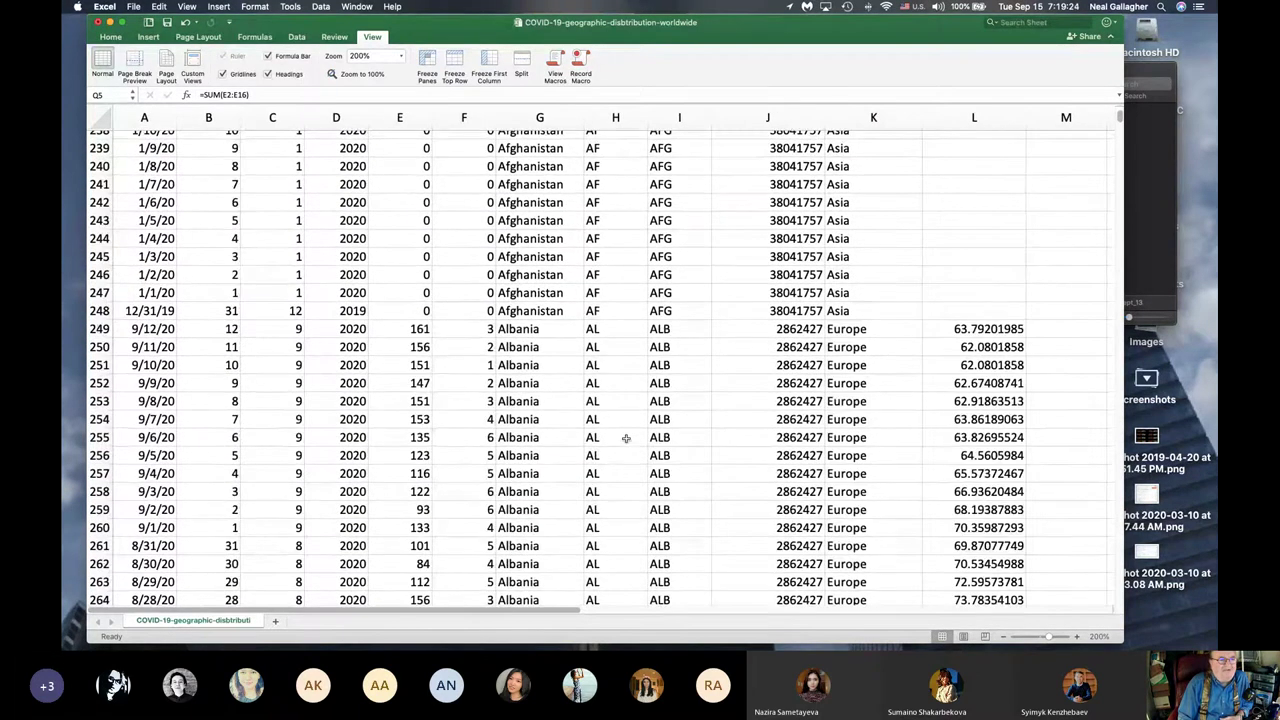
drag(453, 25, 451, 31)
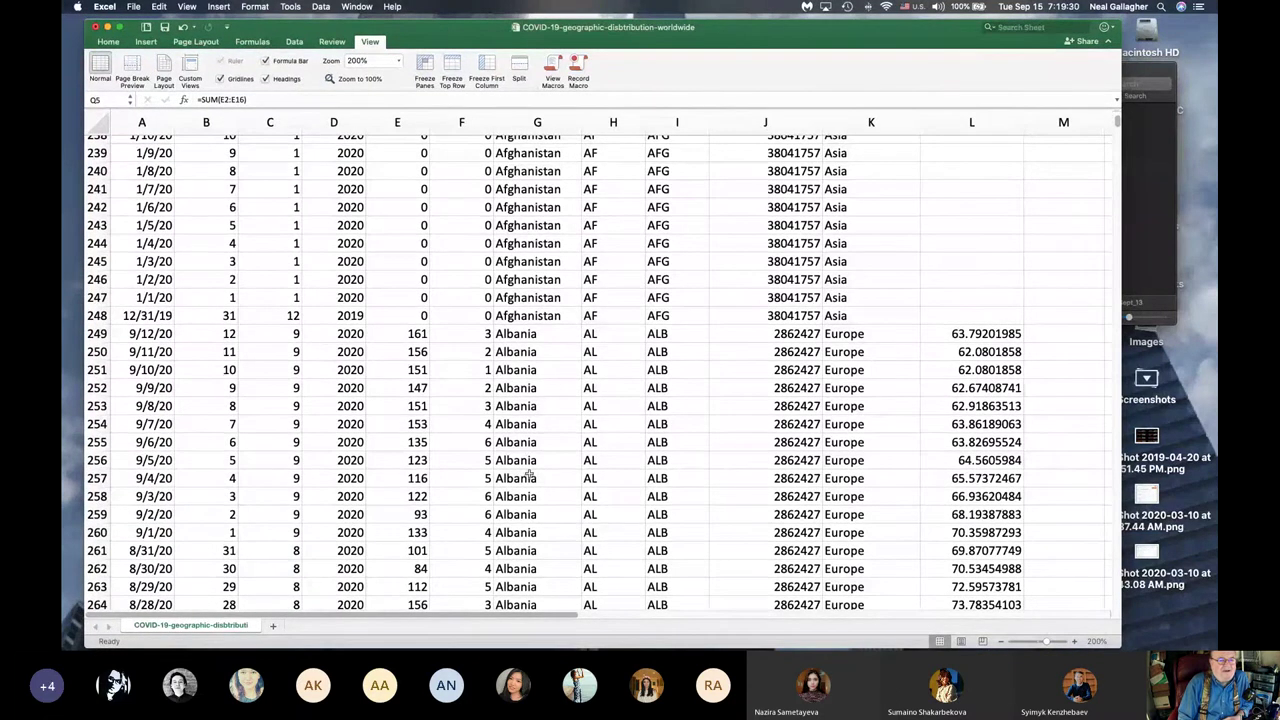
scroll(530, 462, down, 20)
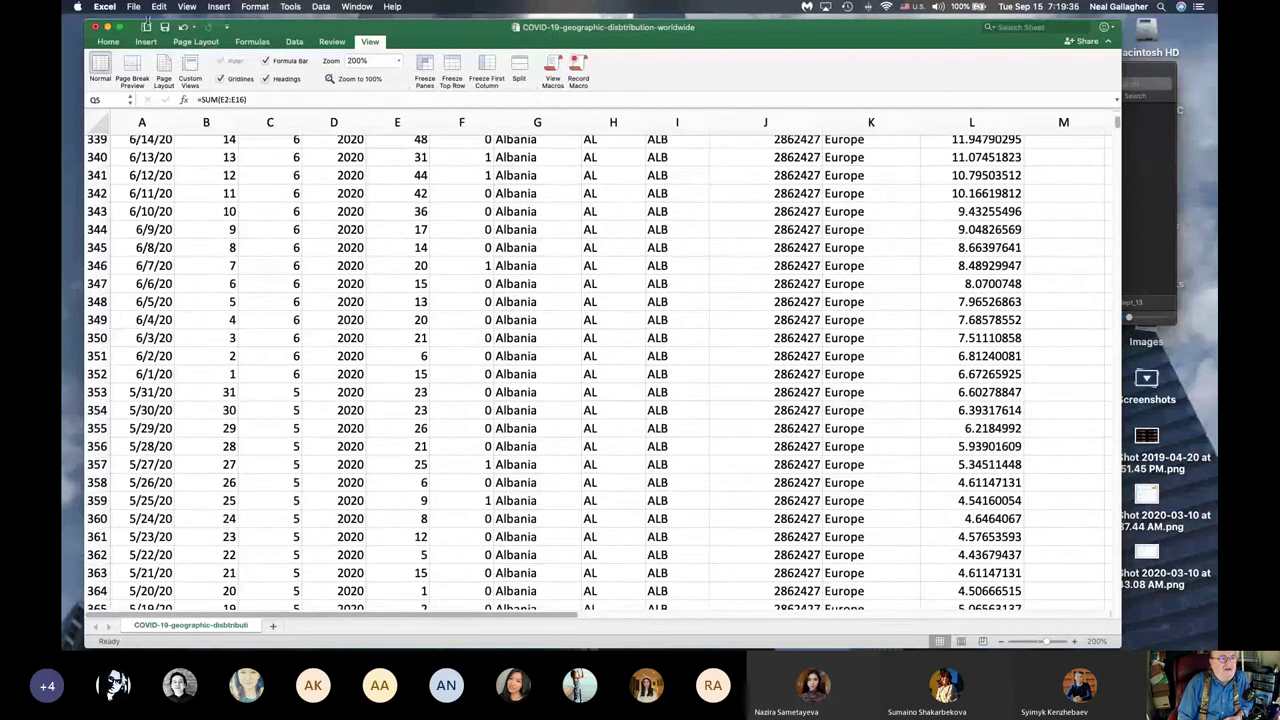
Step: Search the sheet for "kyr" to jump to Kyrgyzstan's first row, and dismiss the search dialog
click(159, 7)
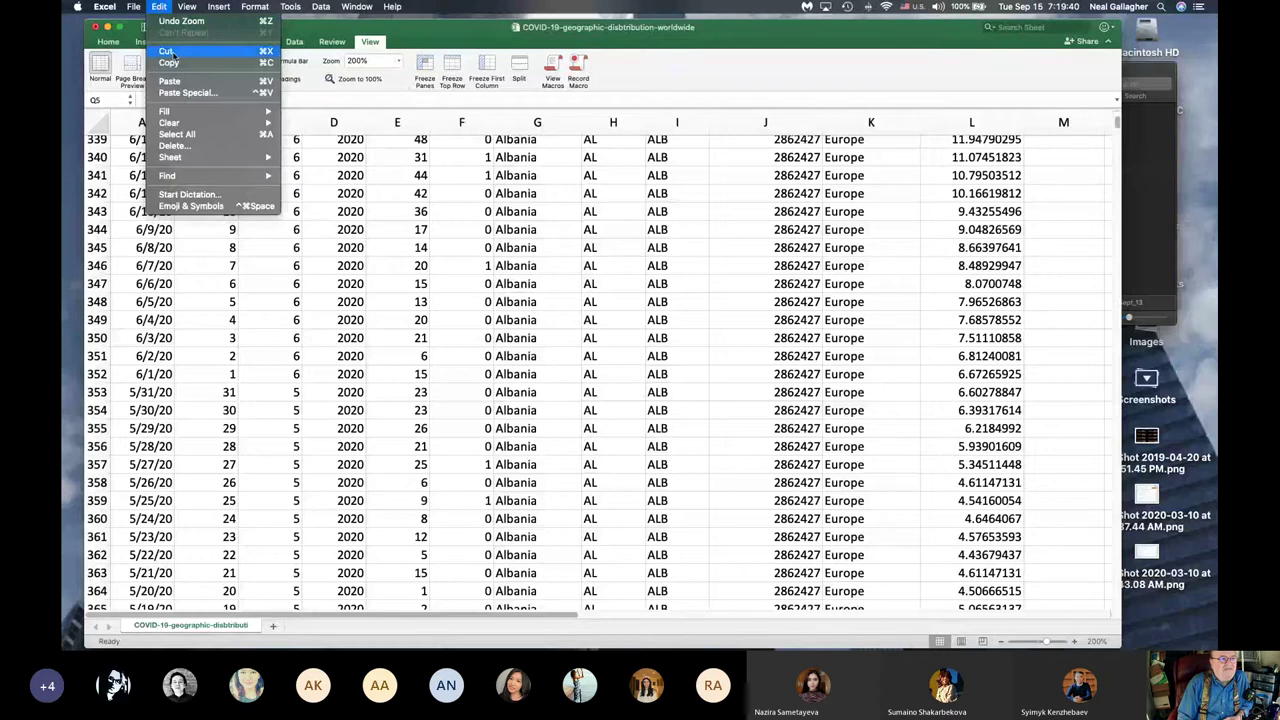
mouse_move(230, 176)
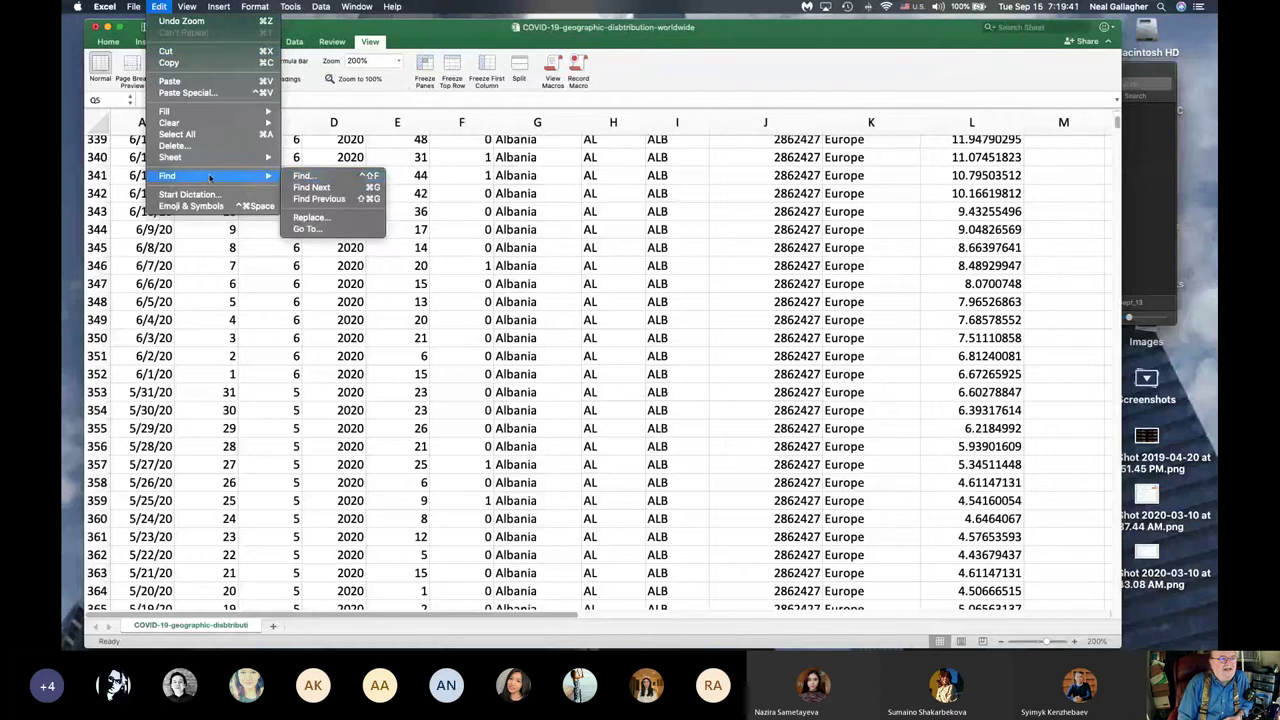
click(329, 177)
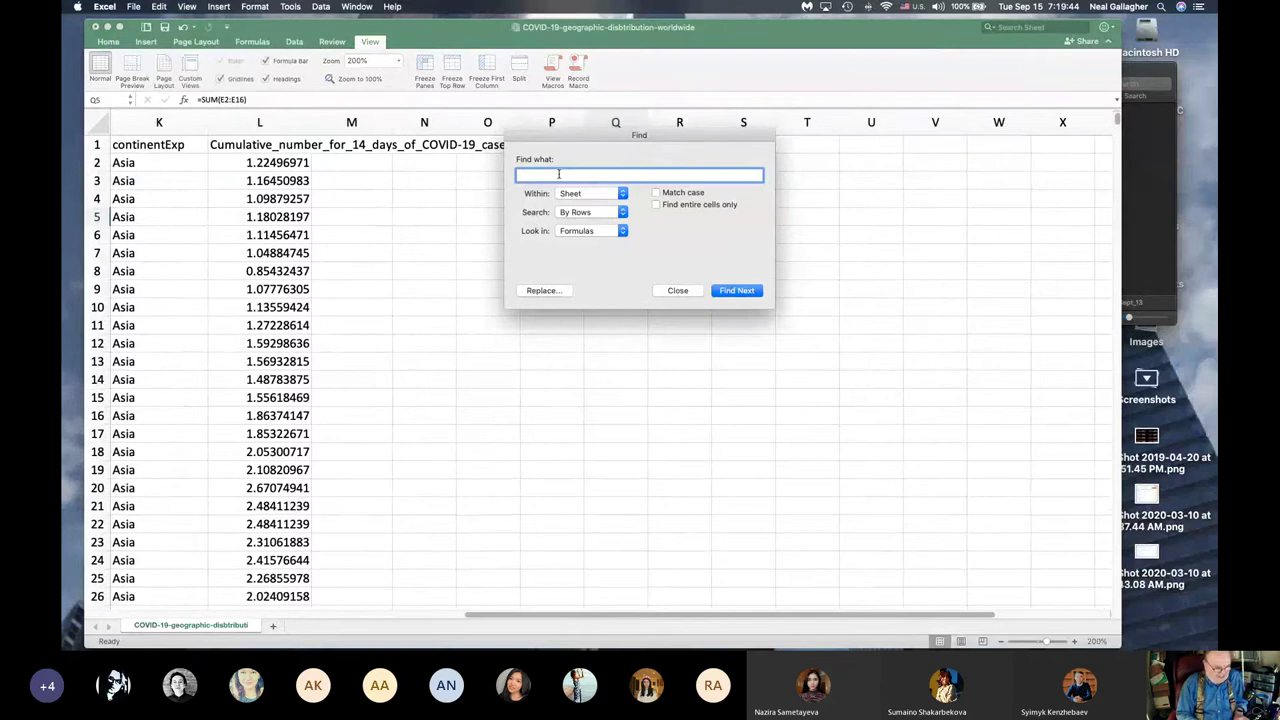
text(kyr)
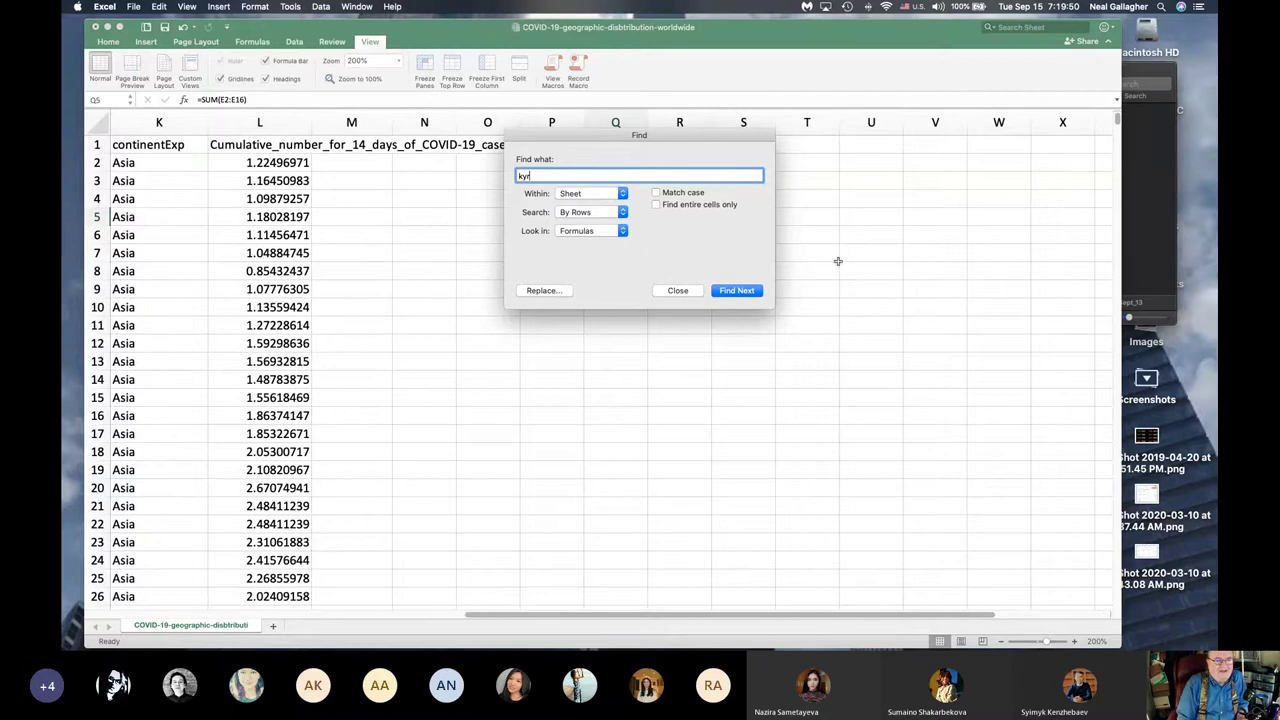
click(736, 291)
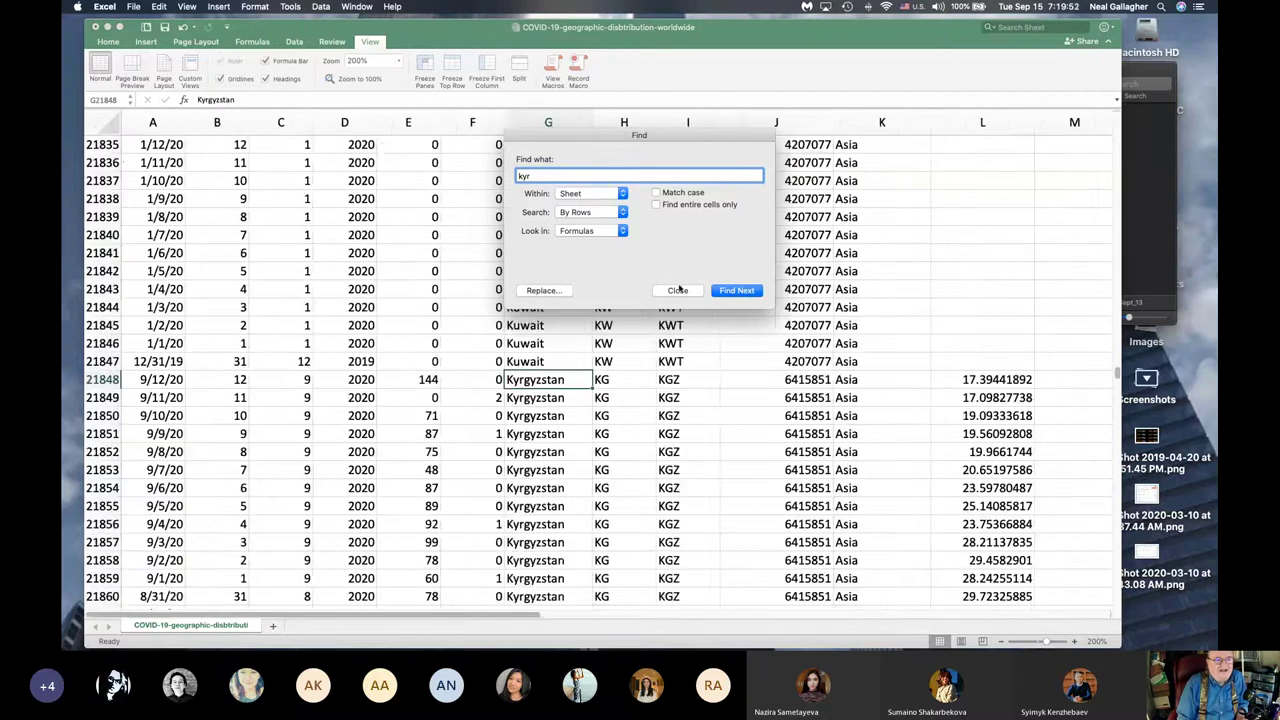
click(677, 291)
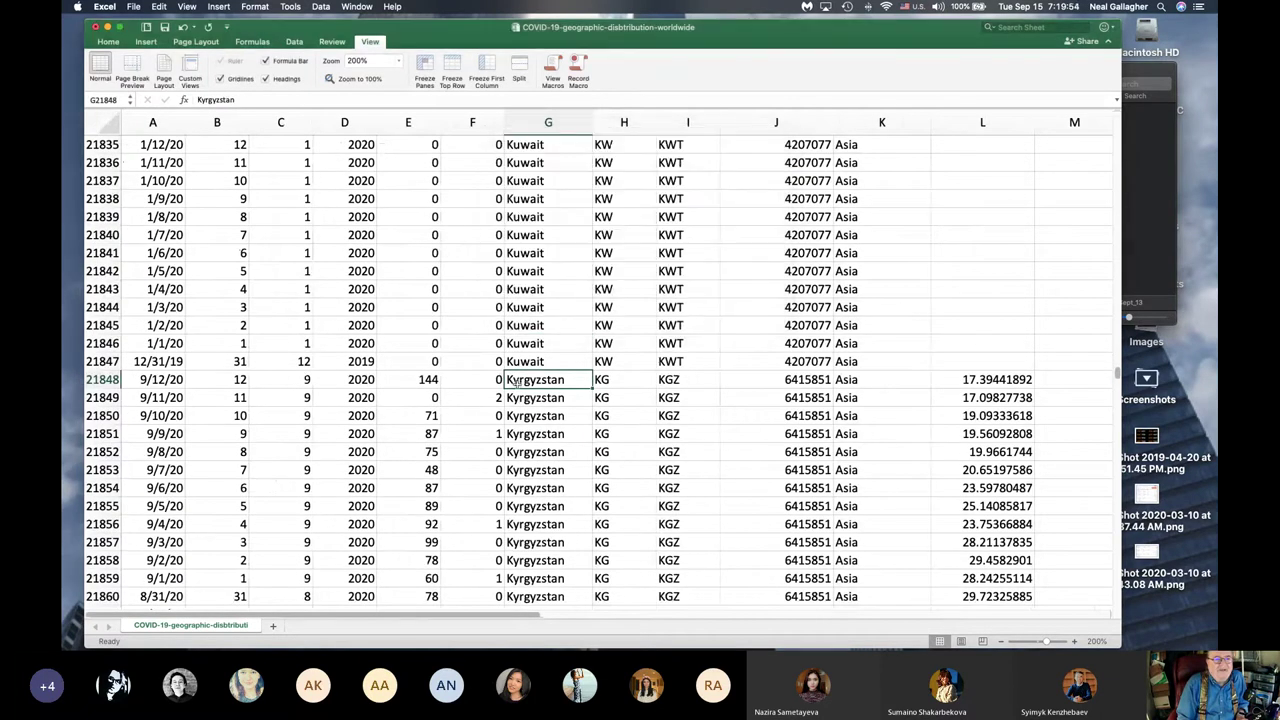
Step: Examine Kyrgyzstan's 14-day cases per 100,000 in column L, comparing the September 2020 values with those of August and late July
scroll(557, 380, down, 5)
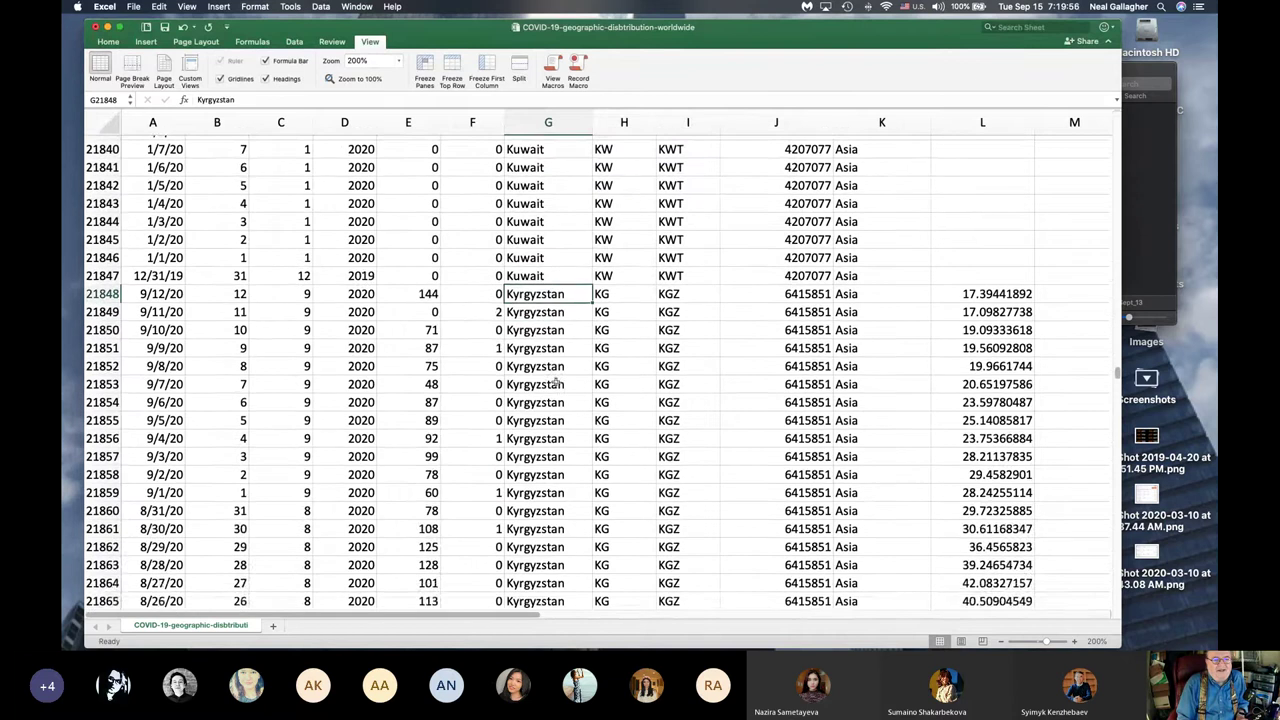
scroll(557, 381, down, 1)
scroll(557, 381, down, 10)
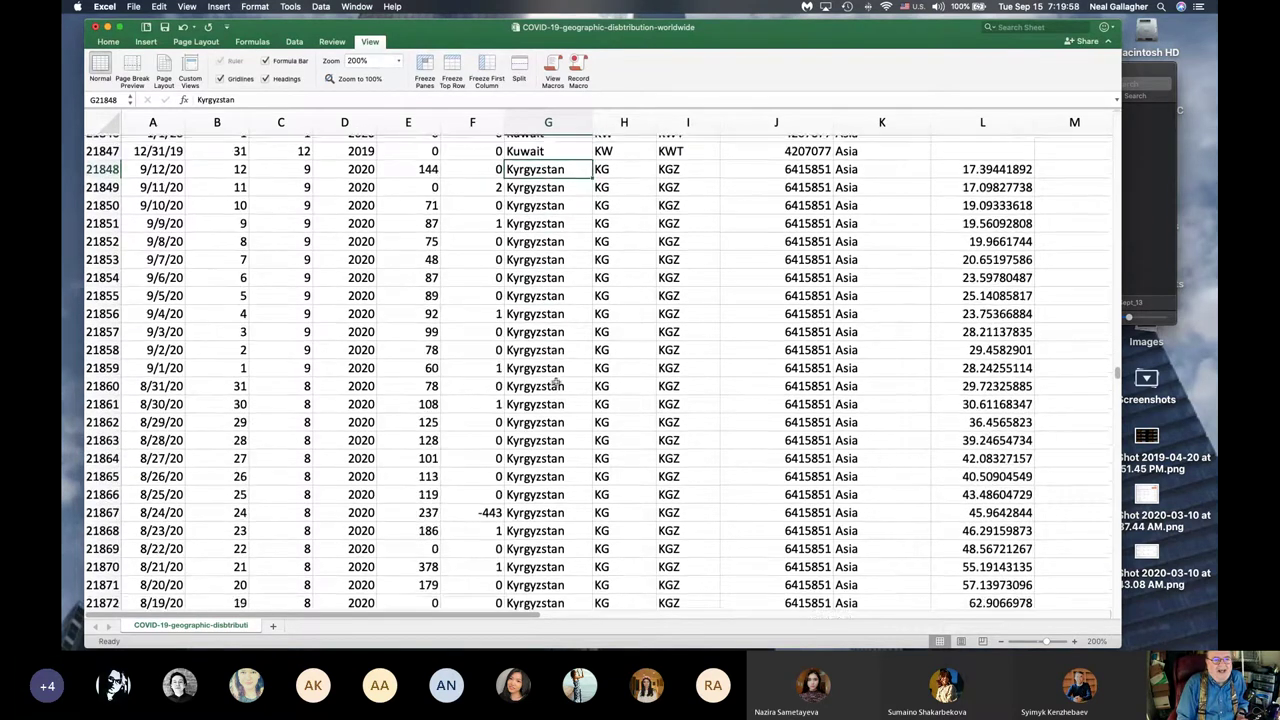
scroll(557, 380, down, 1)
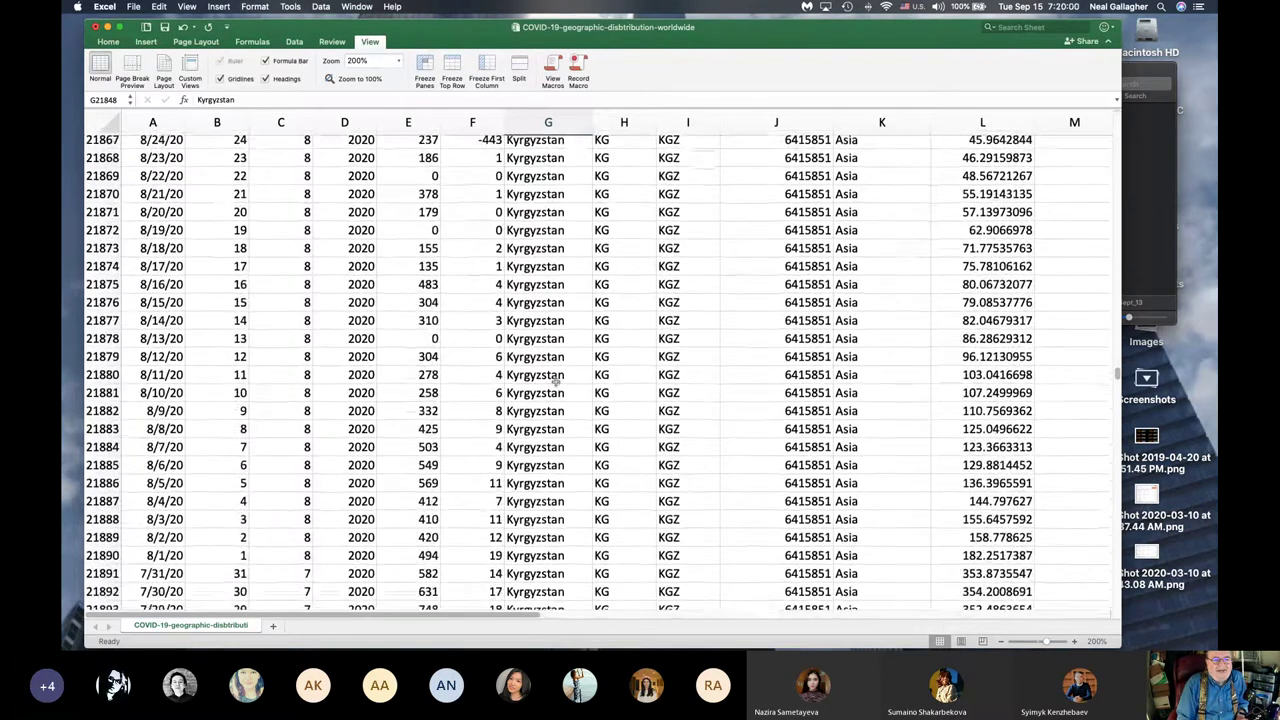
scroll(557, 380, up, 9)
scroll(557, 380, right, 1)
scroll(557, 381, up, 5)
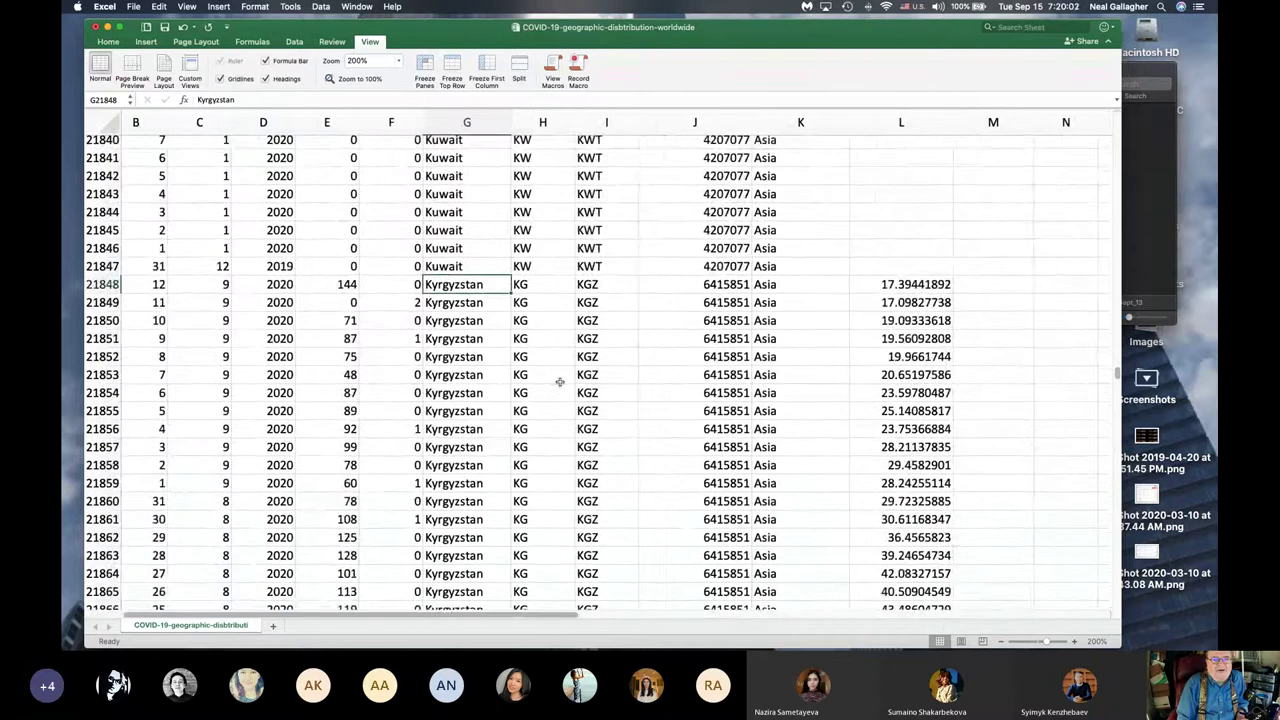
scroll(558, 381, left, 1)
scroll(559, 381, right, 1)
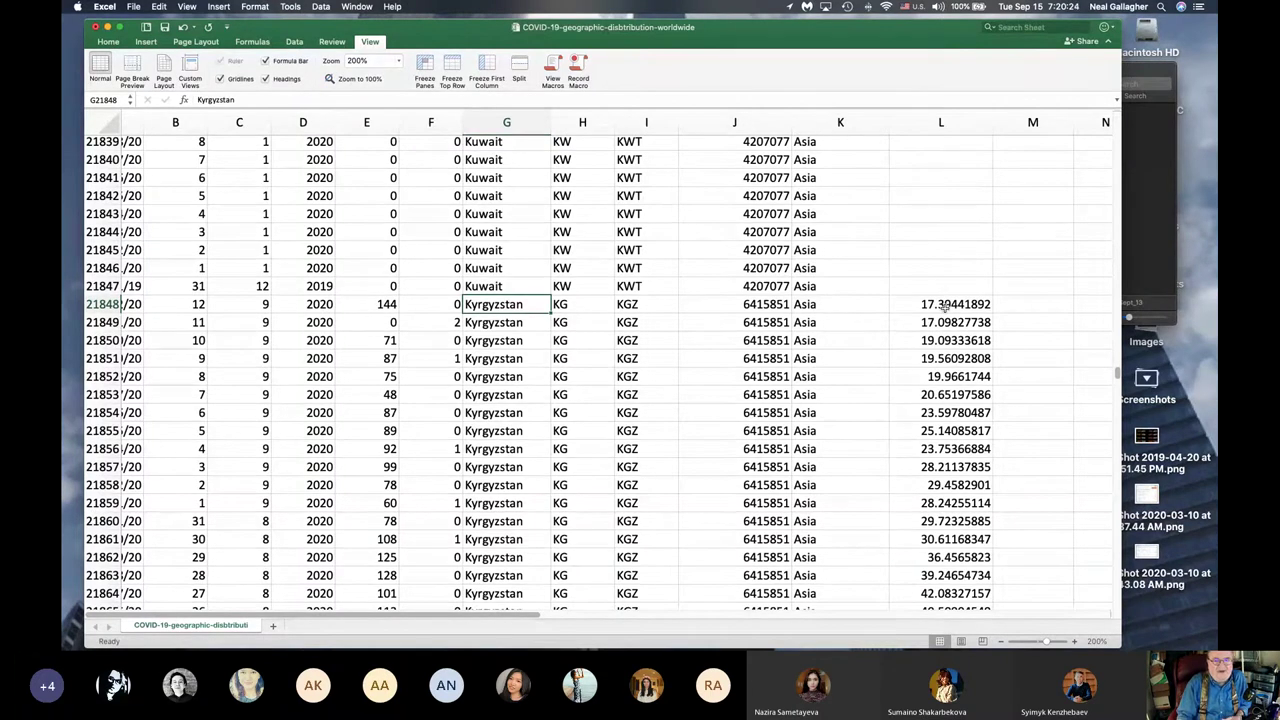
scroll(950, 307, left, 2)
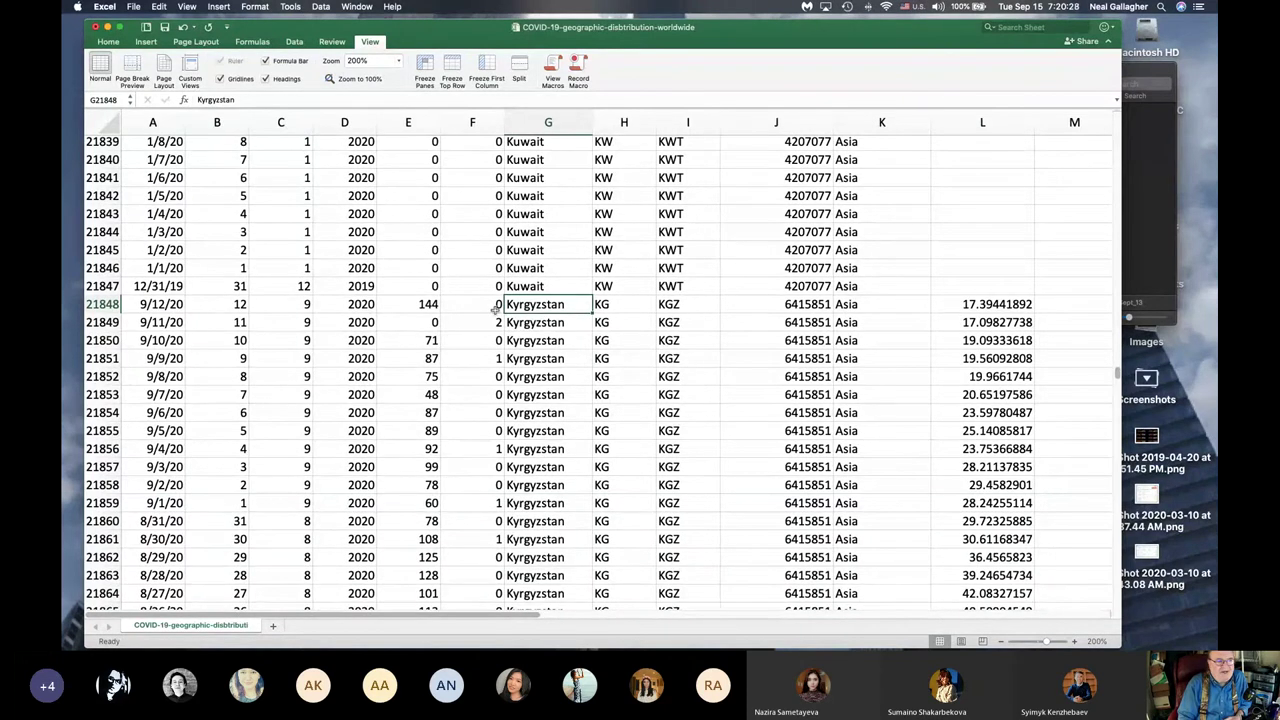
scroll(965, 313, down, 10)
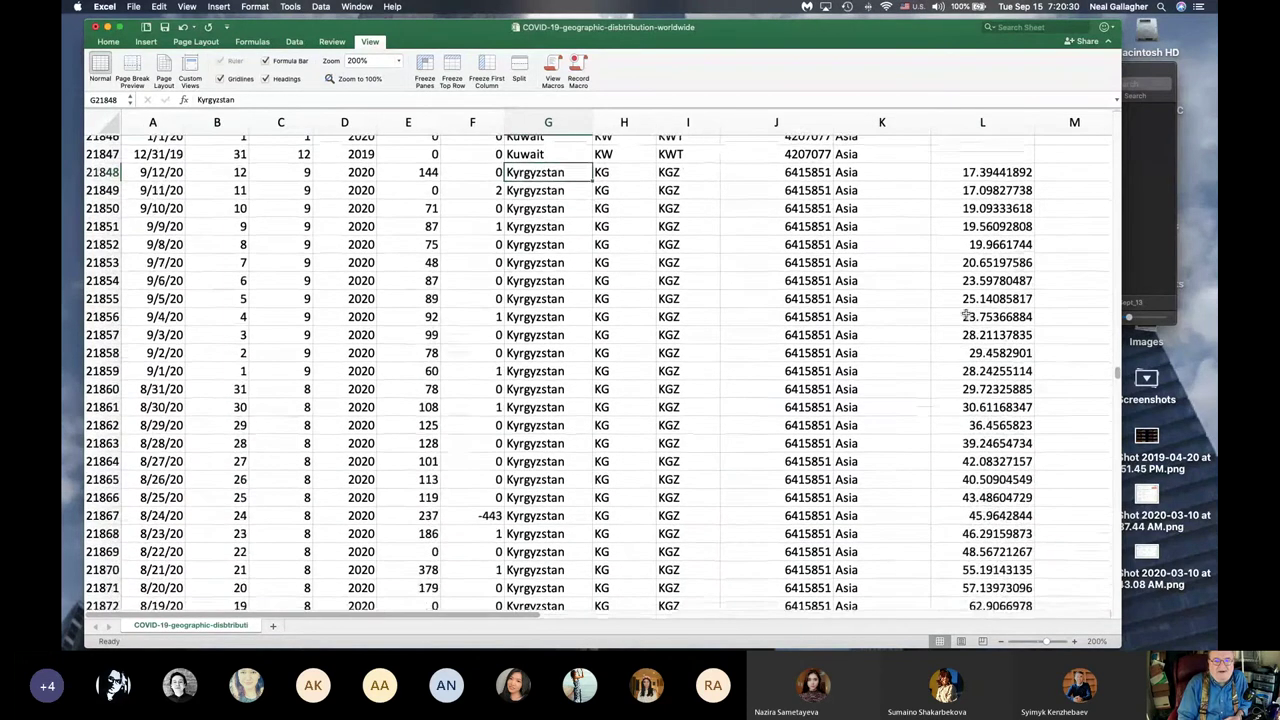
scroll(965, 313, down, 6)
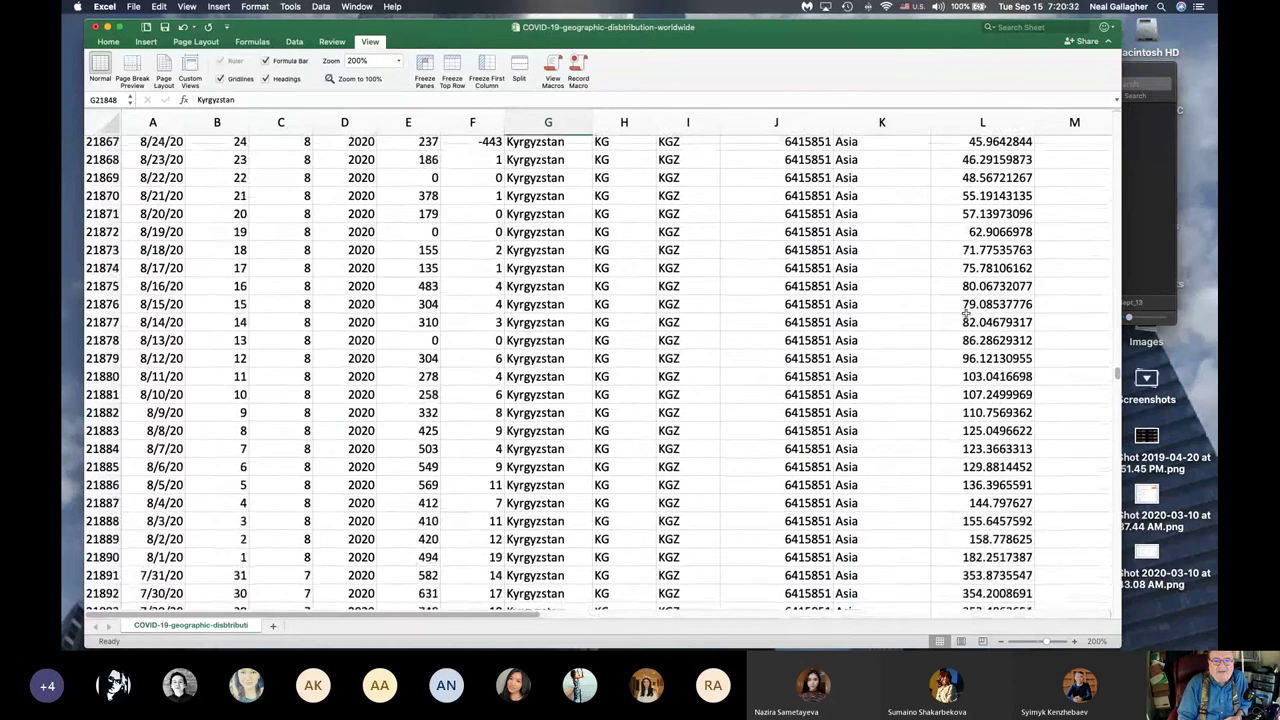
scroll(965, 313, up, 15)
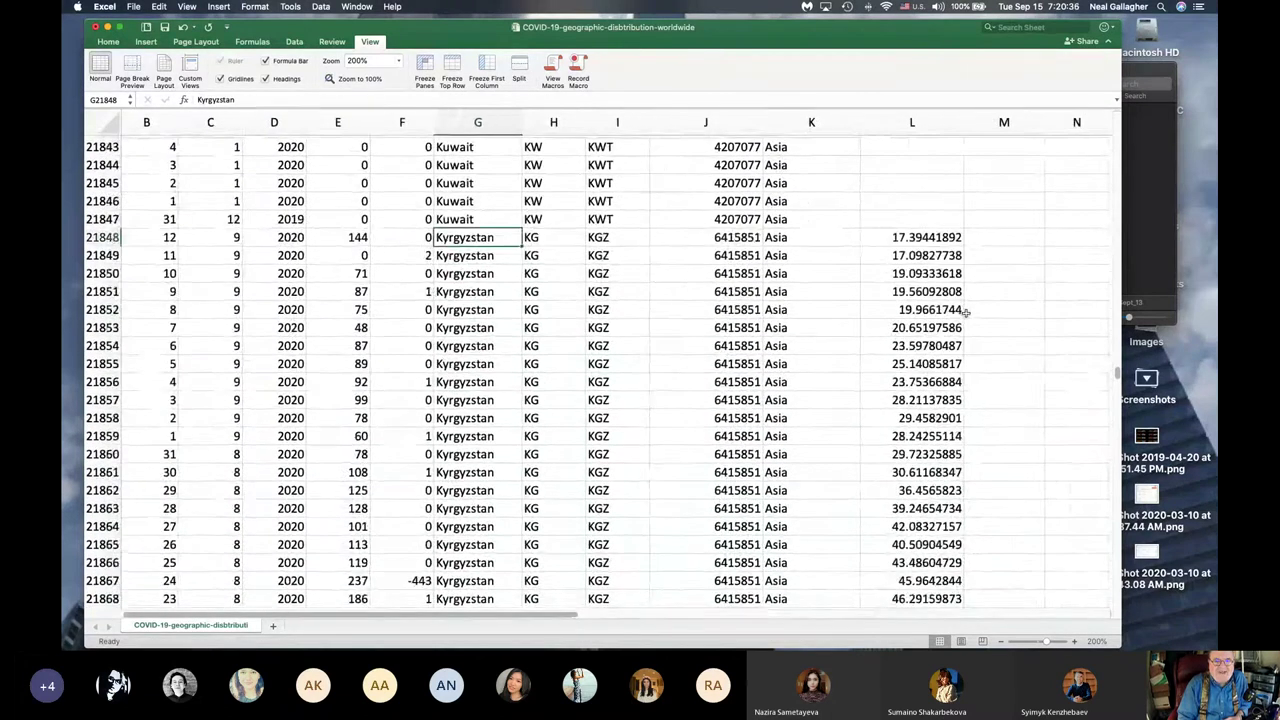
scroll(965, 313, up, 7)
scroll(965, 313, right, 3)
scroll(965, 313, down, 6)
scroll(965, 313, left, 4)
scroll(965, 313, down, 1)
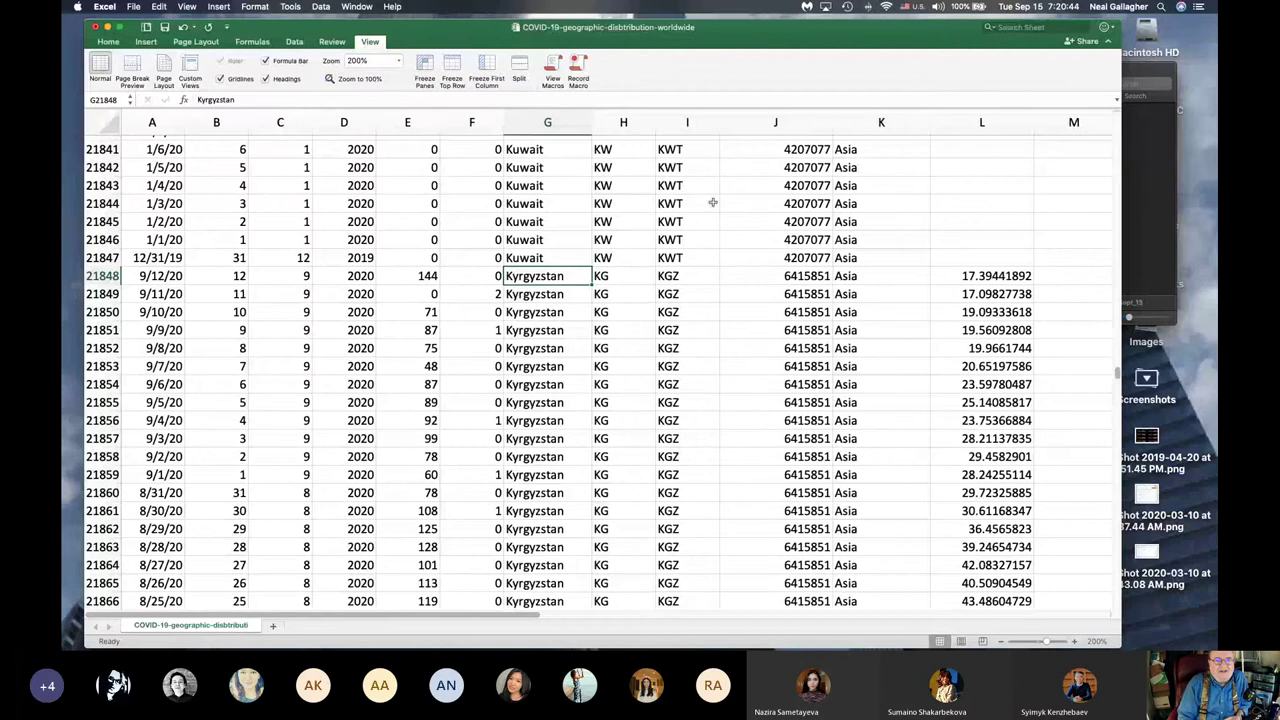
Step: Select Kyrgyzstan's column L rates from cell L21848 (9/12/20) down to the last filled value on 4/1/20
drag(750, 38, 628, 33)
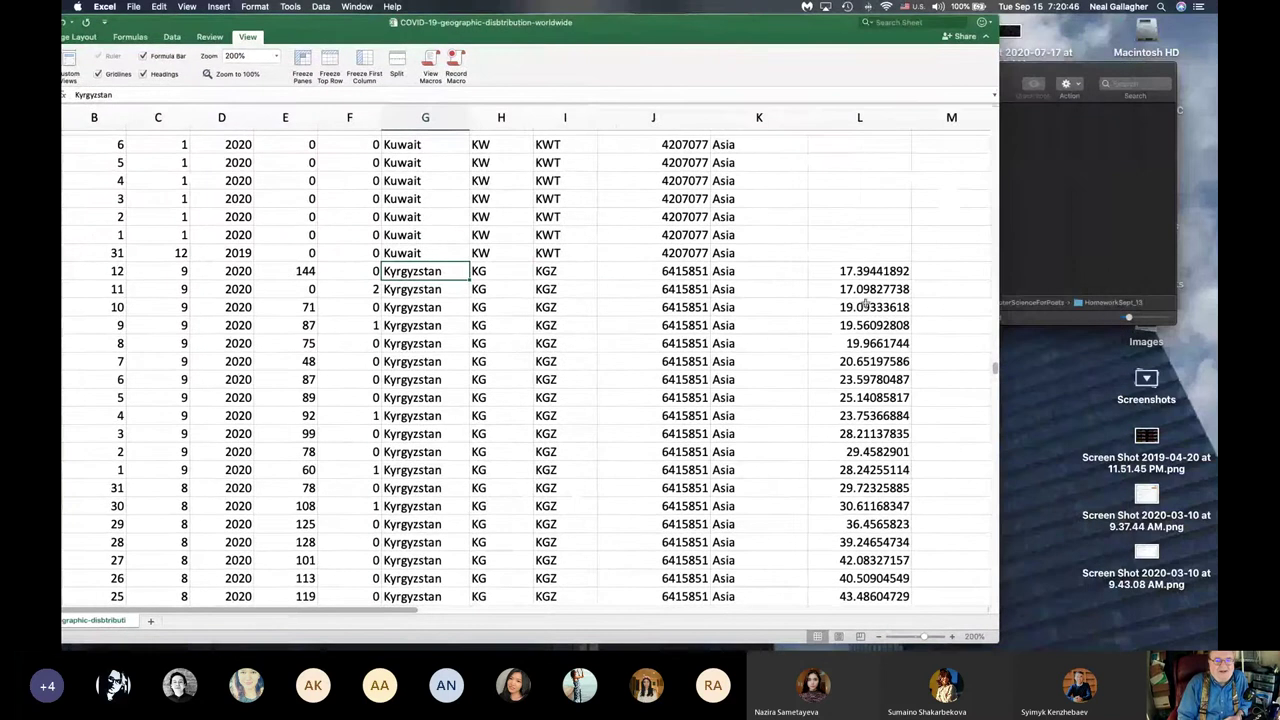
scroll(772, 498, down, 2)
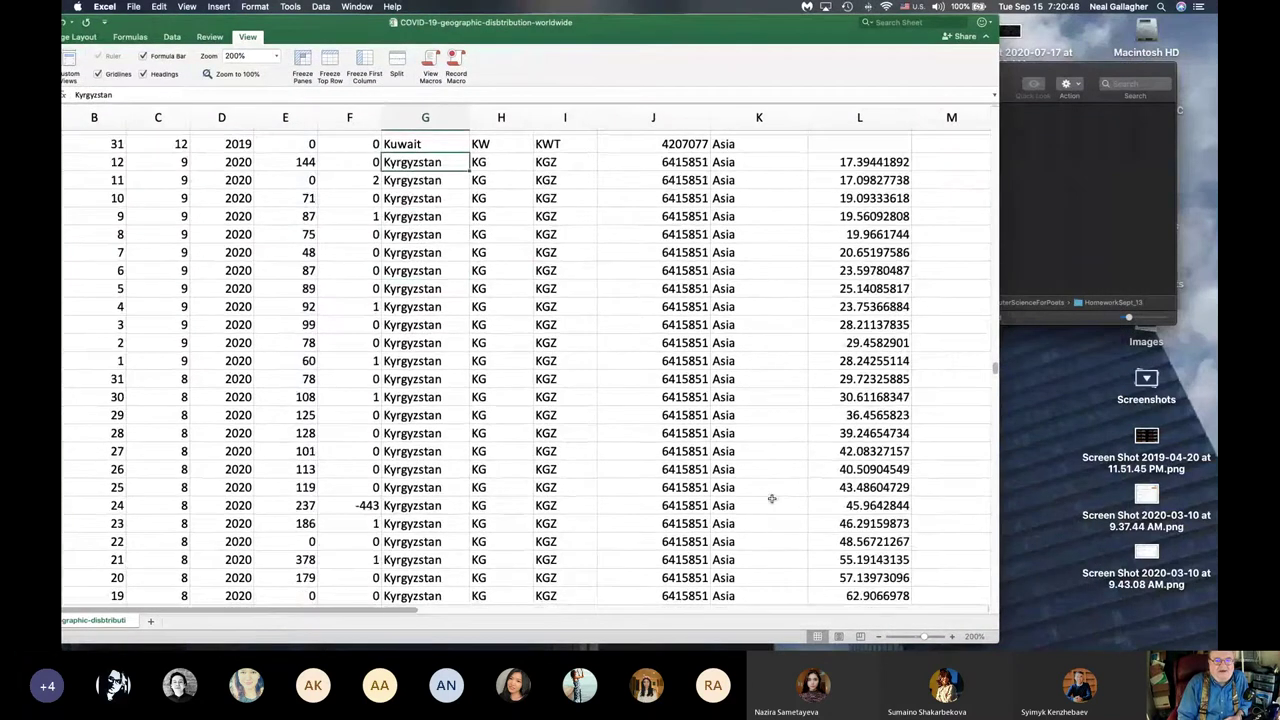
scroll(855, 343, up, 9)
scroll(855, 343, down, 8)
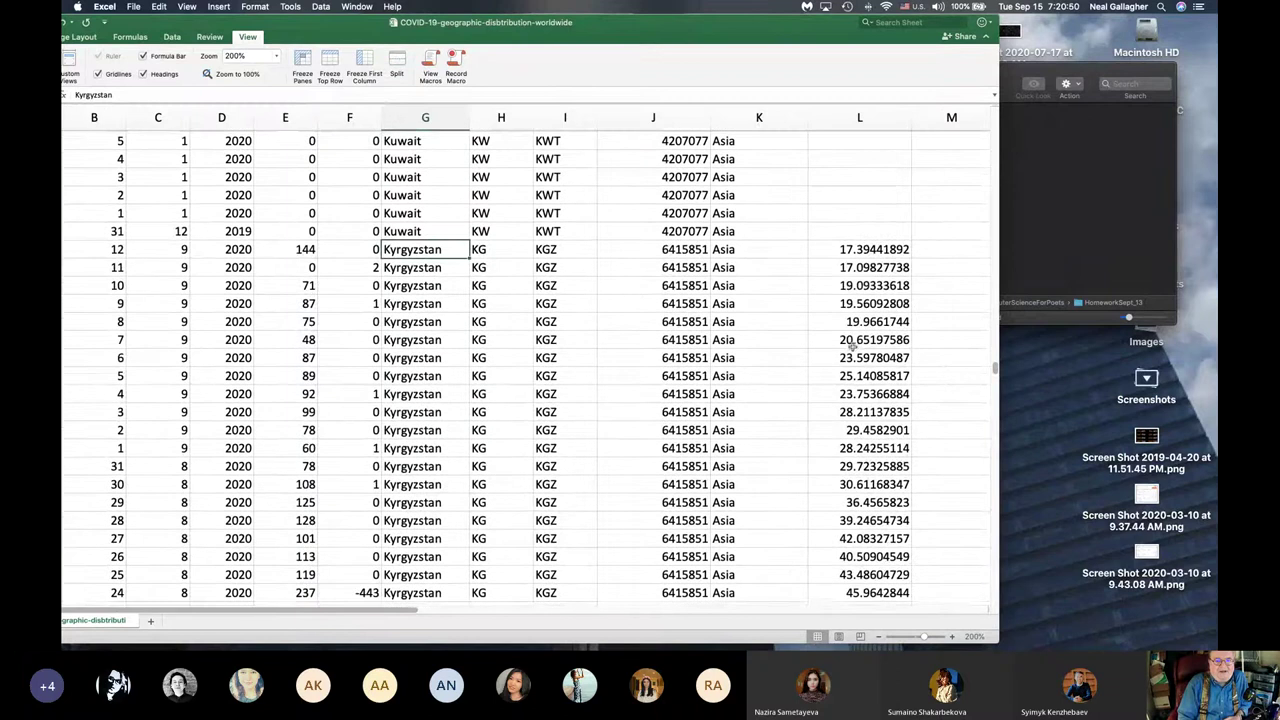
click(857, 252)
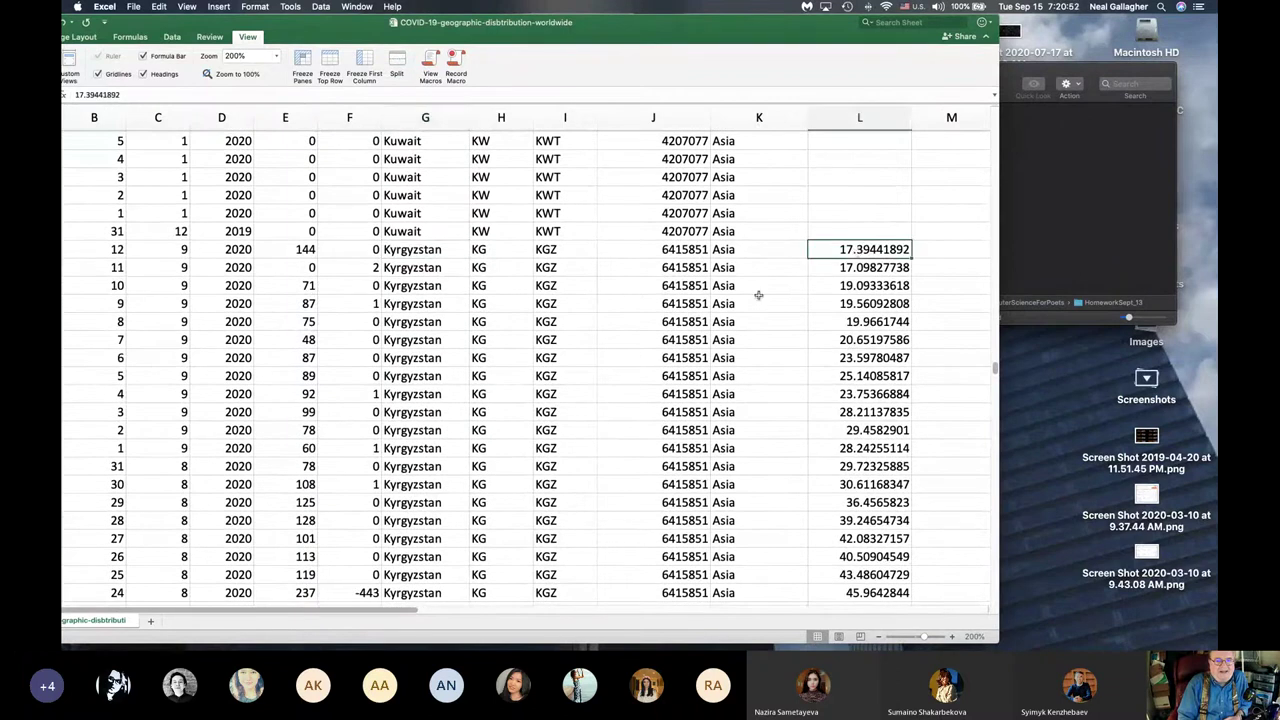
scroll(758, 295, down, 20)
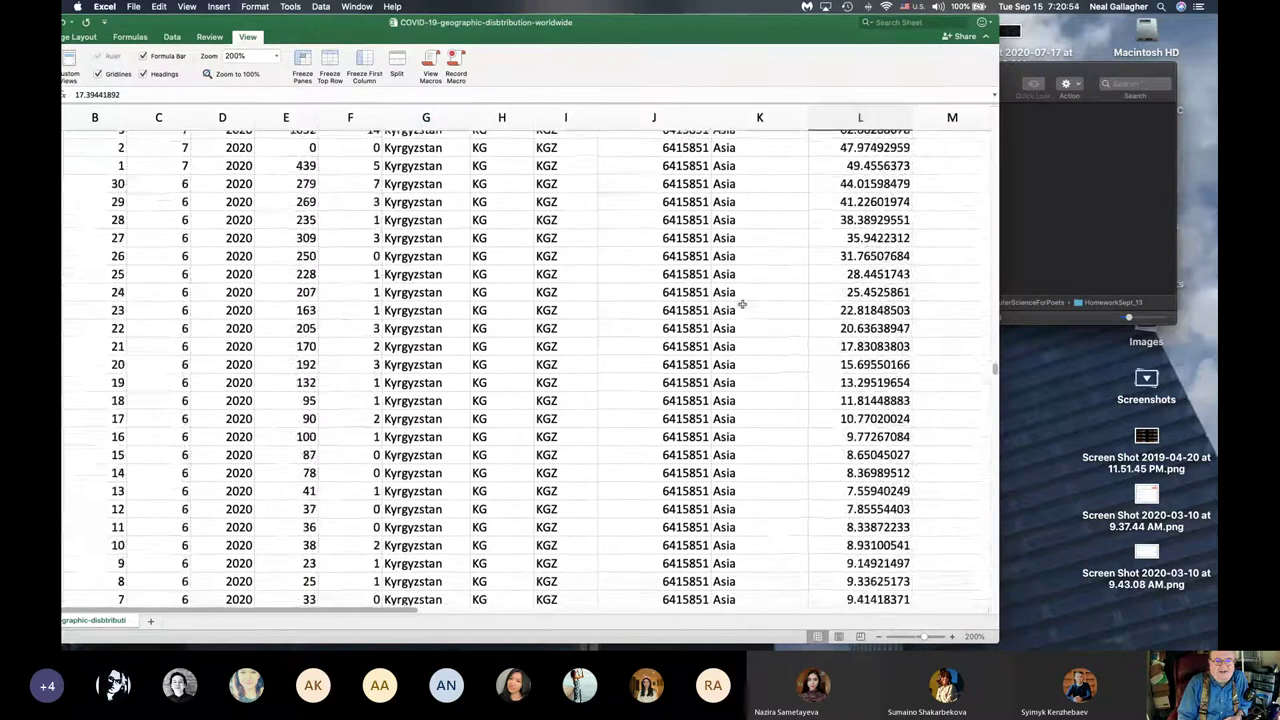
scroll(743, 304, down, 20)
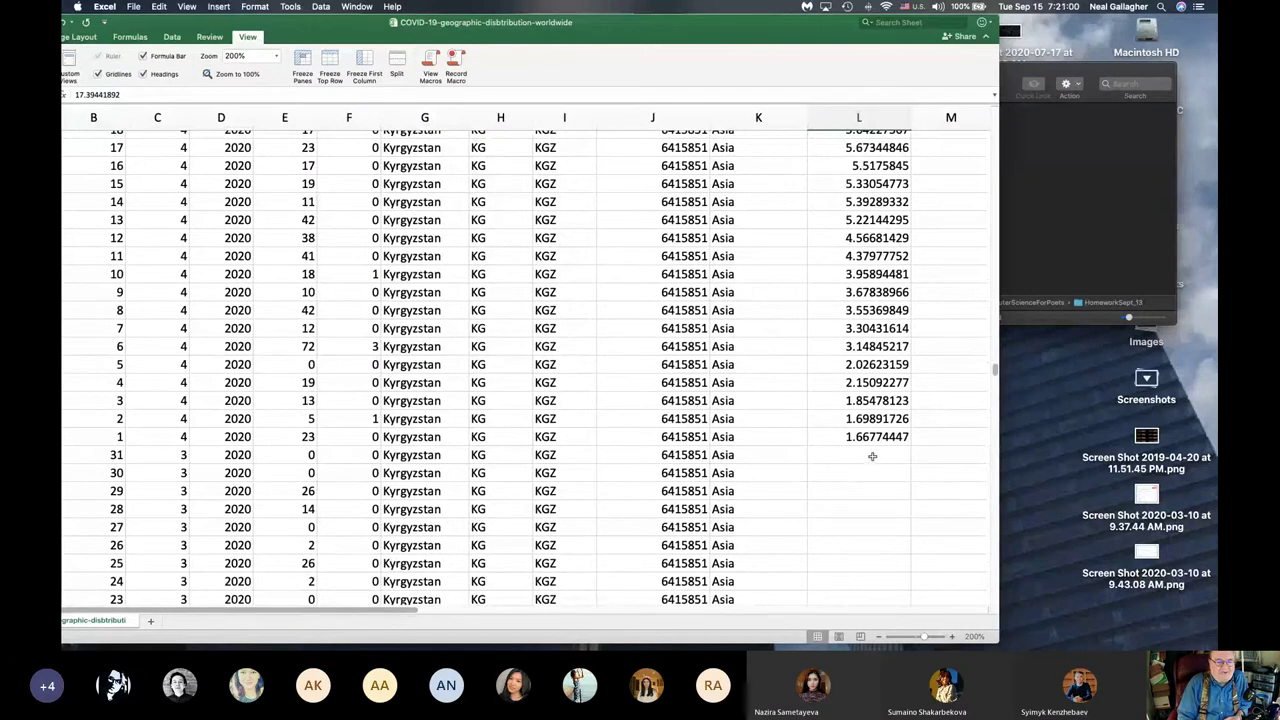
scroll(867, 457, right, 1)
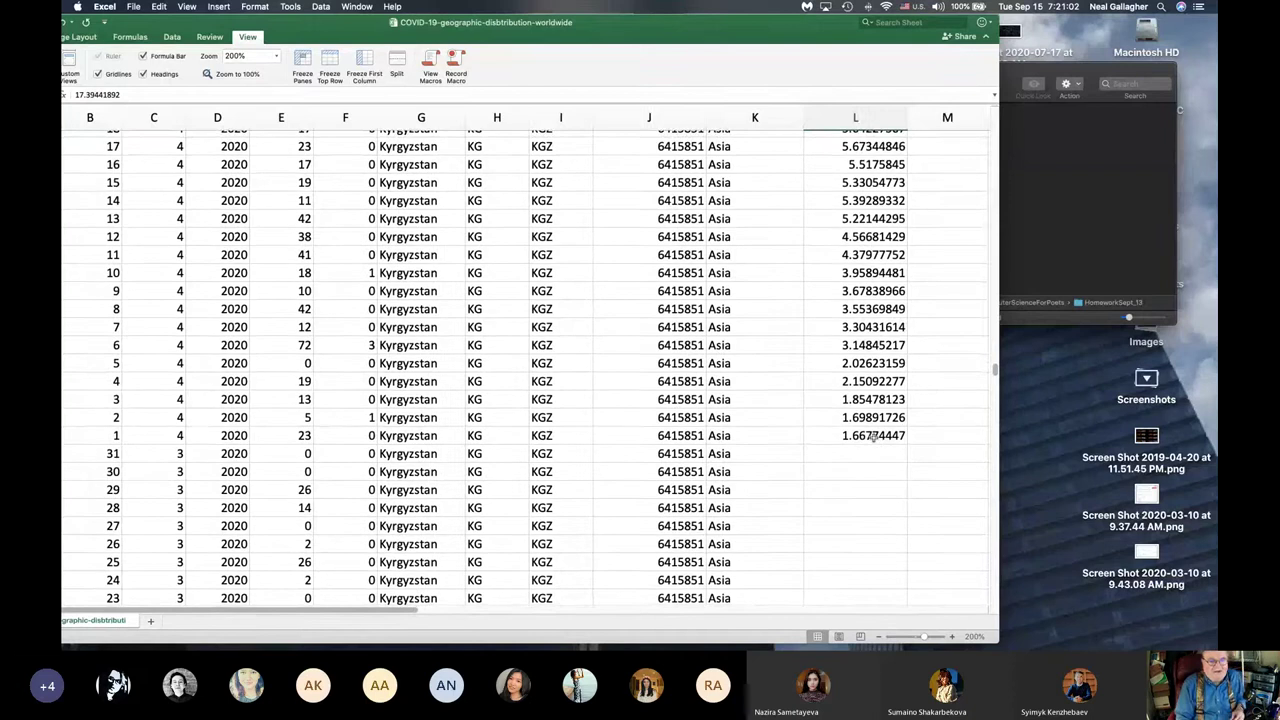
shift+click(873, 436)
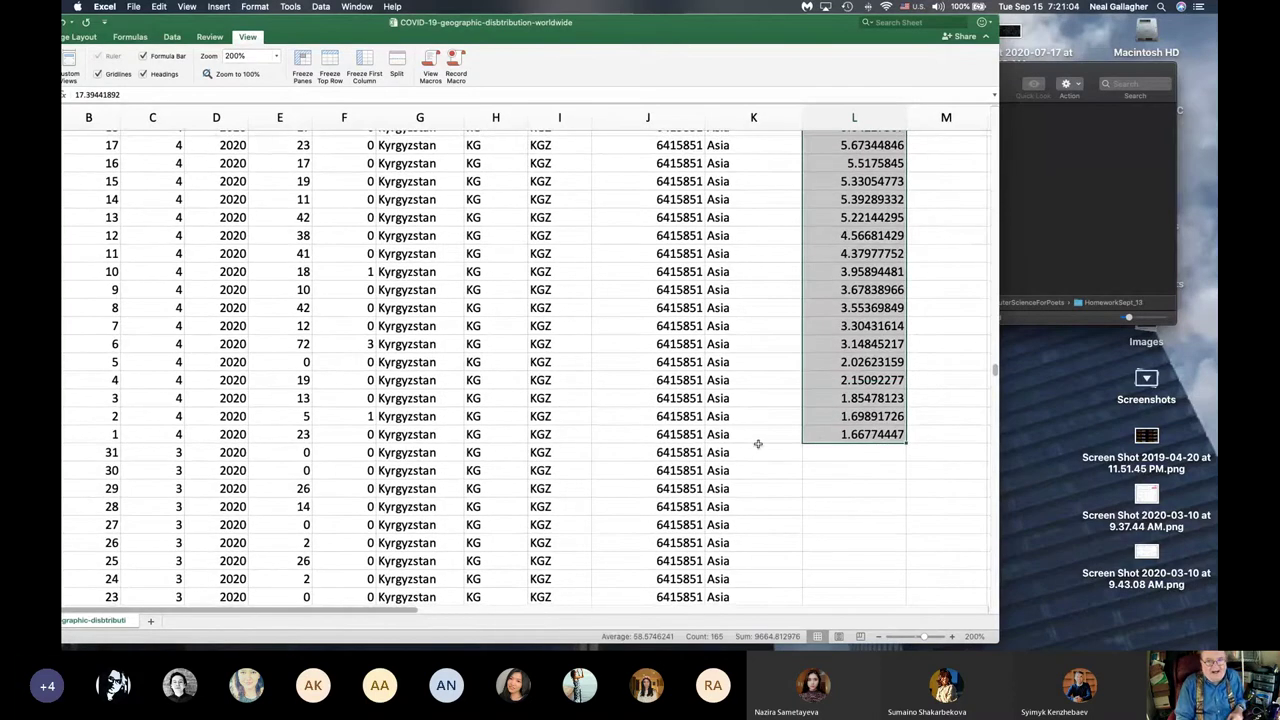
Step: Insert the recommended Line chart of Kyrgyzstan's selected 14-day rates, with the workbook window repositioned to show its row numbers
scroll(719, 444, up, 1)
scroll(719, 444, up, 10)
scroll(719, 444, right, 3)
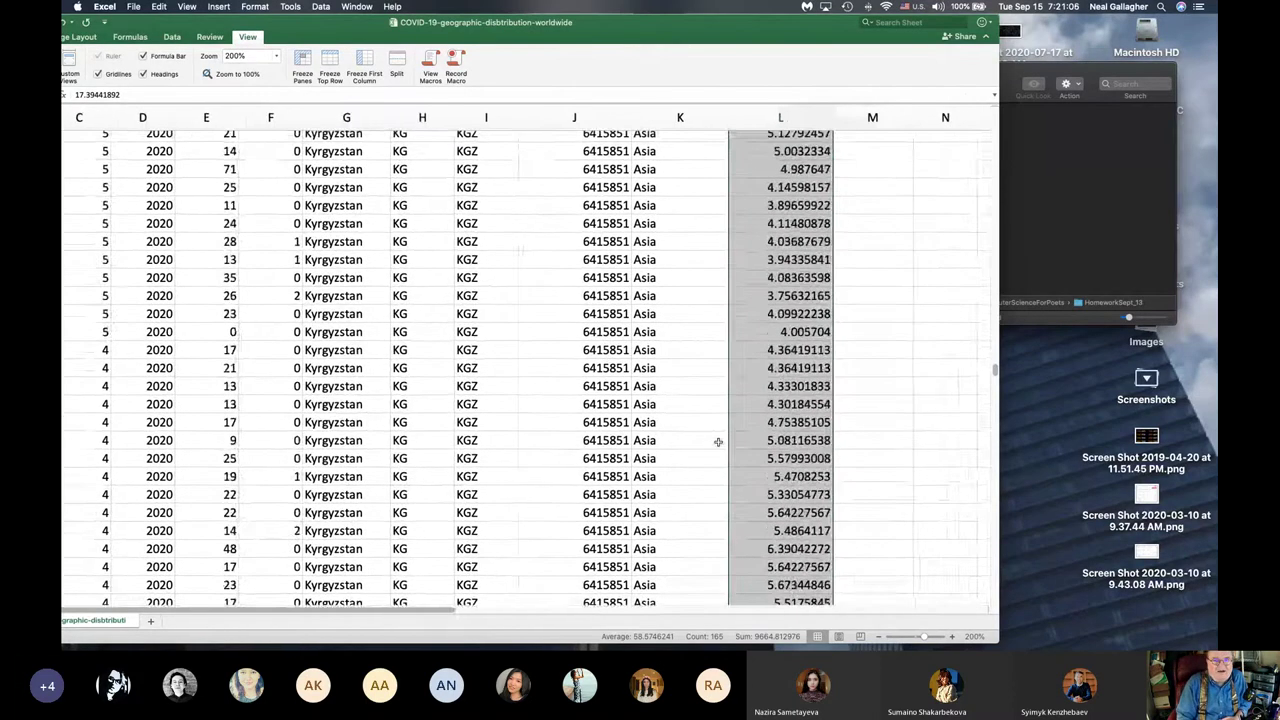
scroll(718, 442, up, 10)
scroll(718, 442, right, 3)
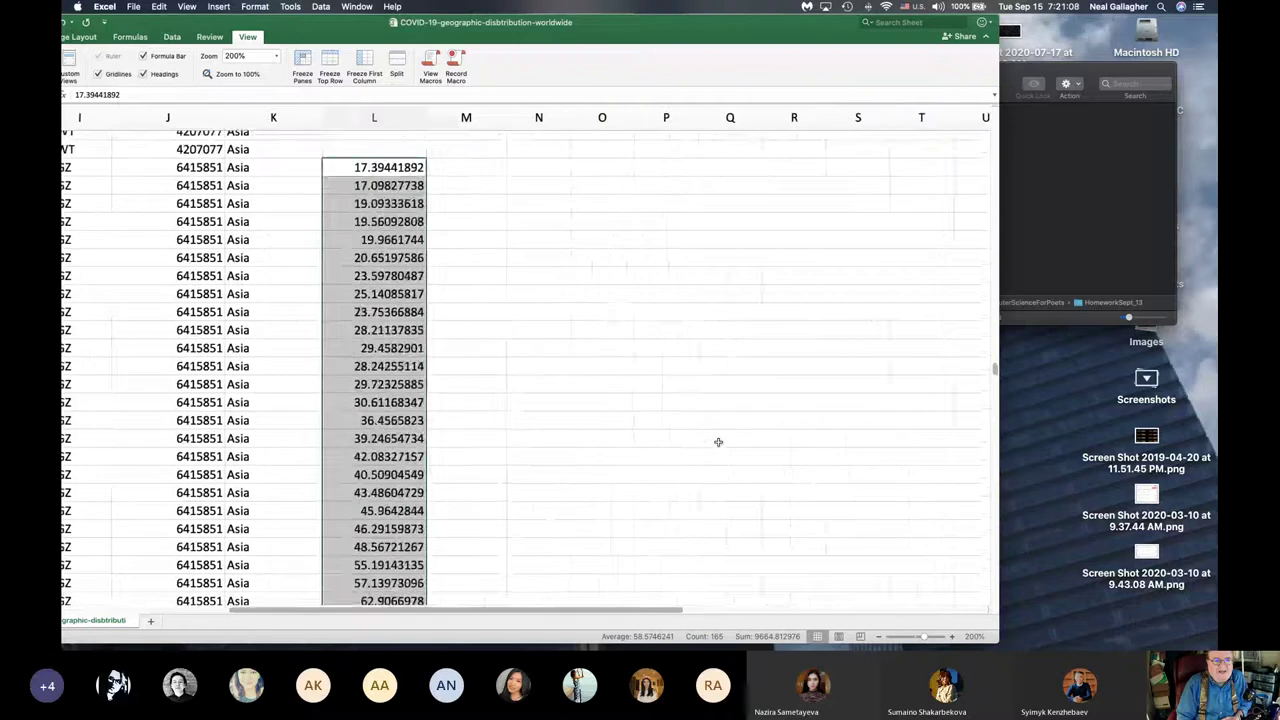
scroll(719, 441, down, 5)
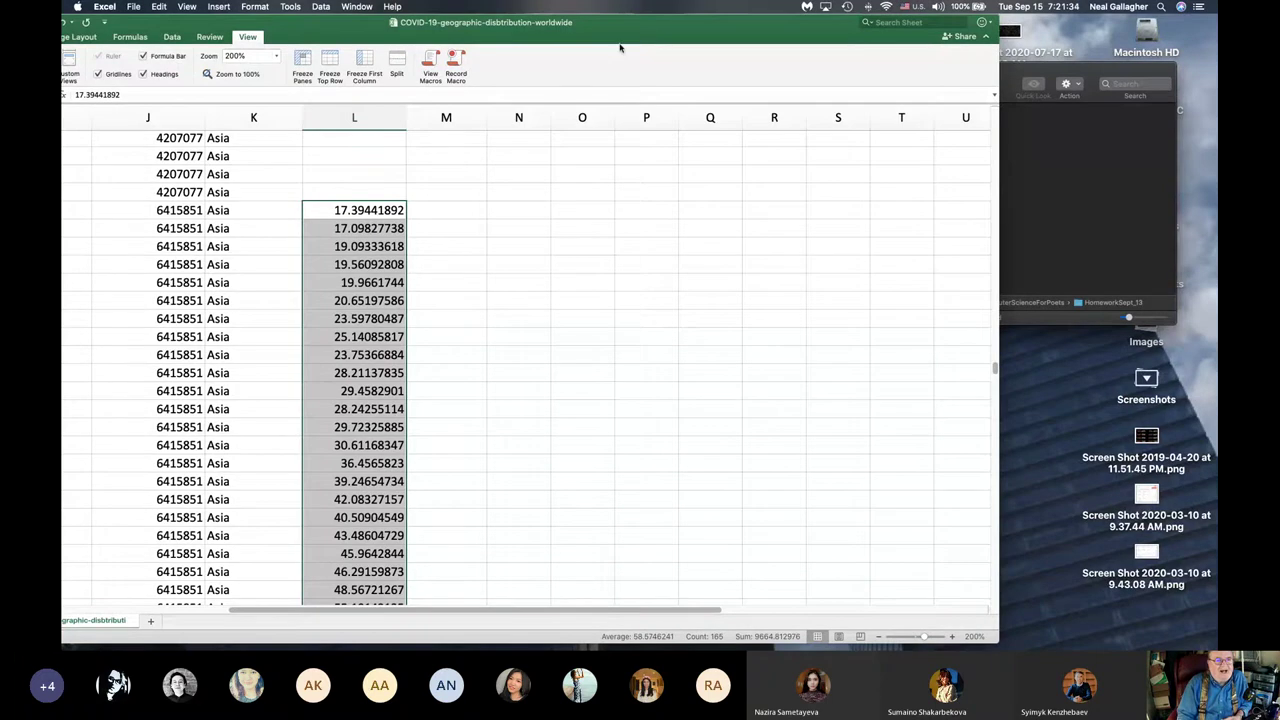
drag(624, 30, 785, 28)
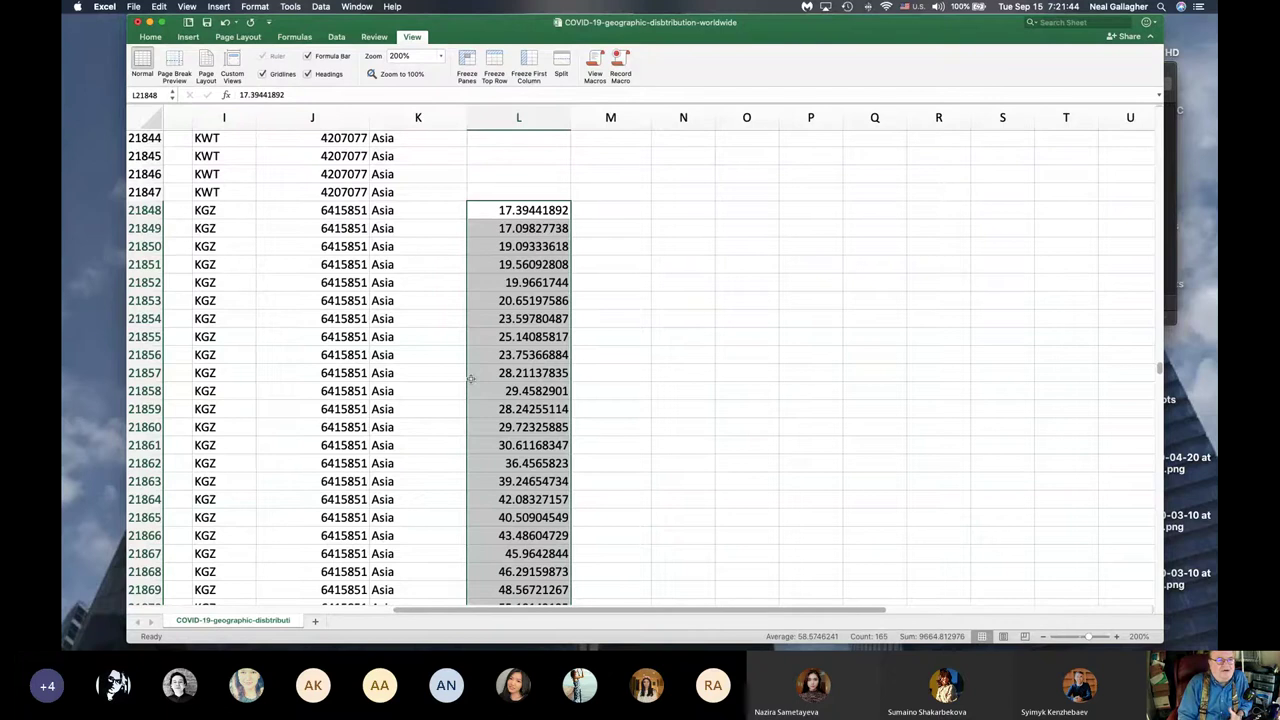
click(187, 37)
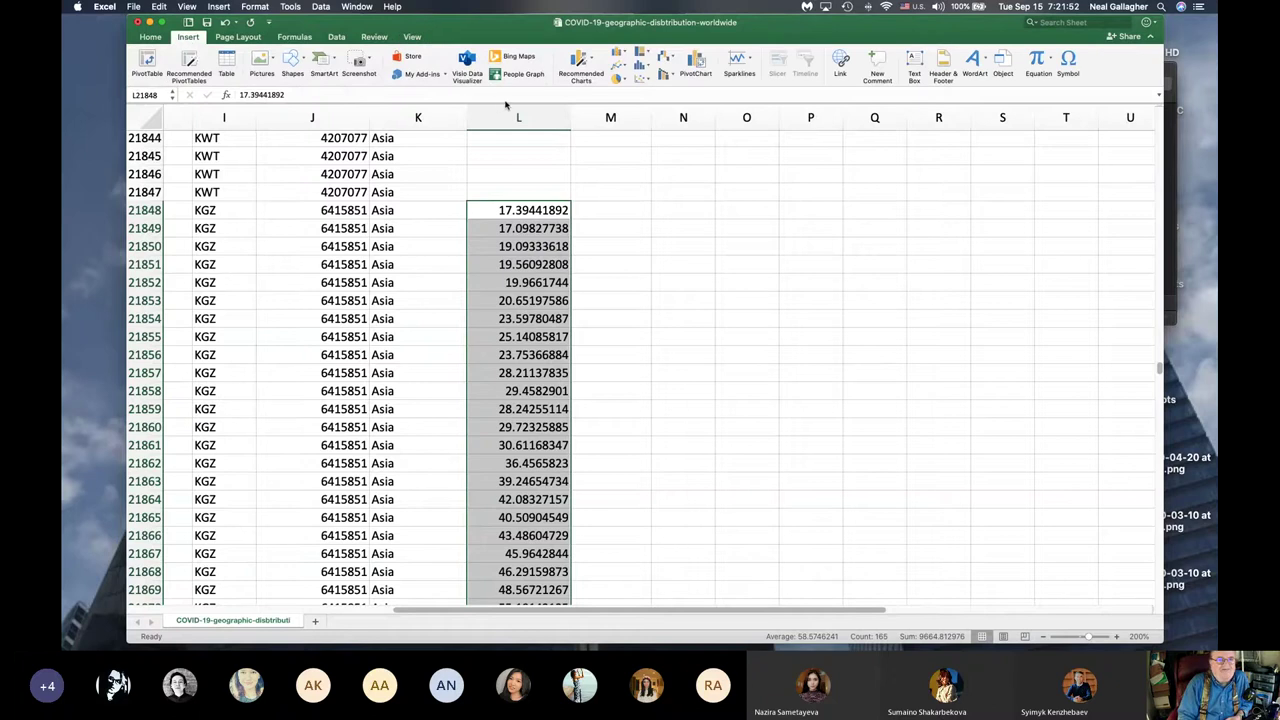
click(583, 62)
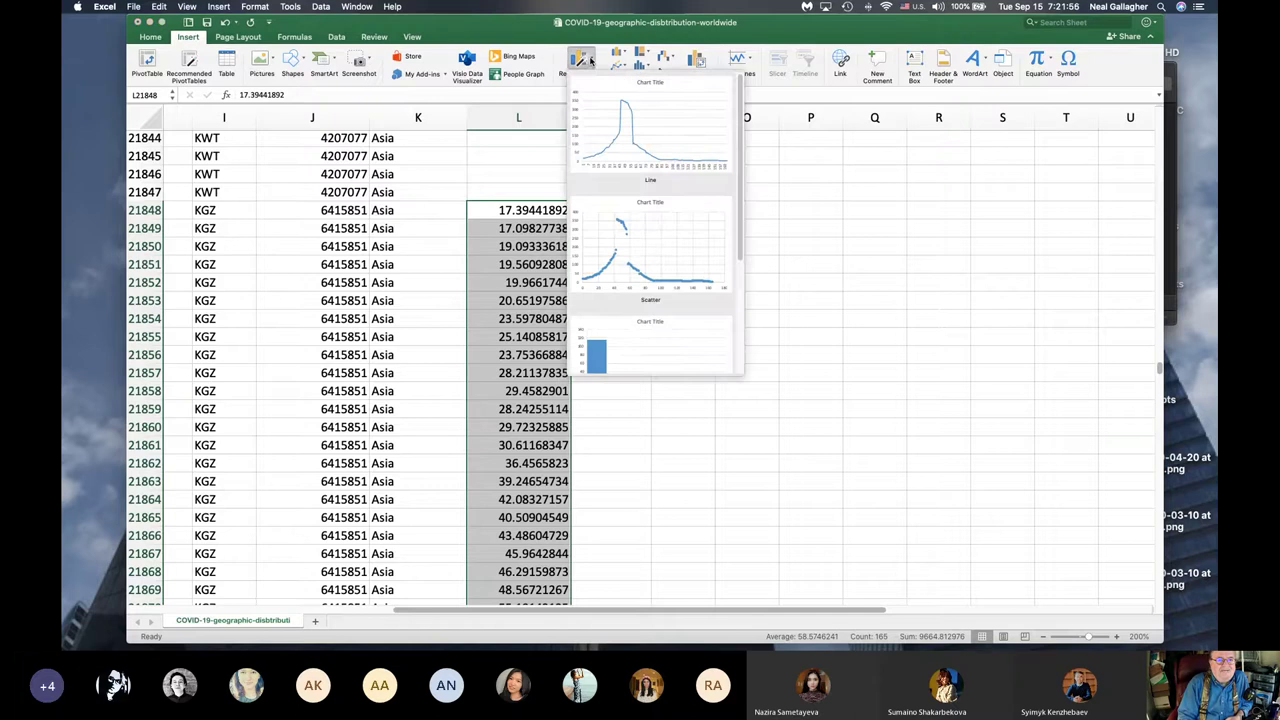
click(616, 130)
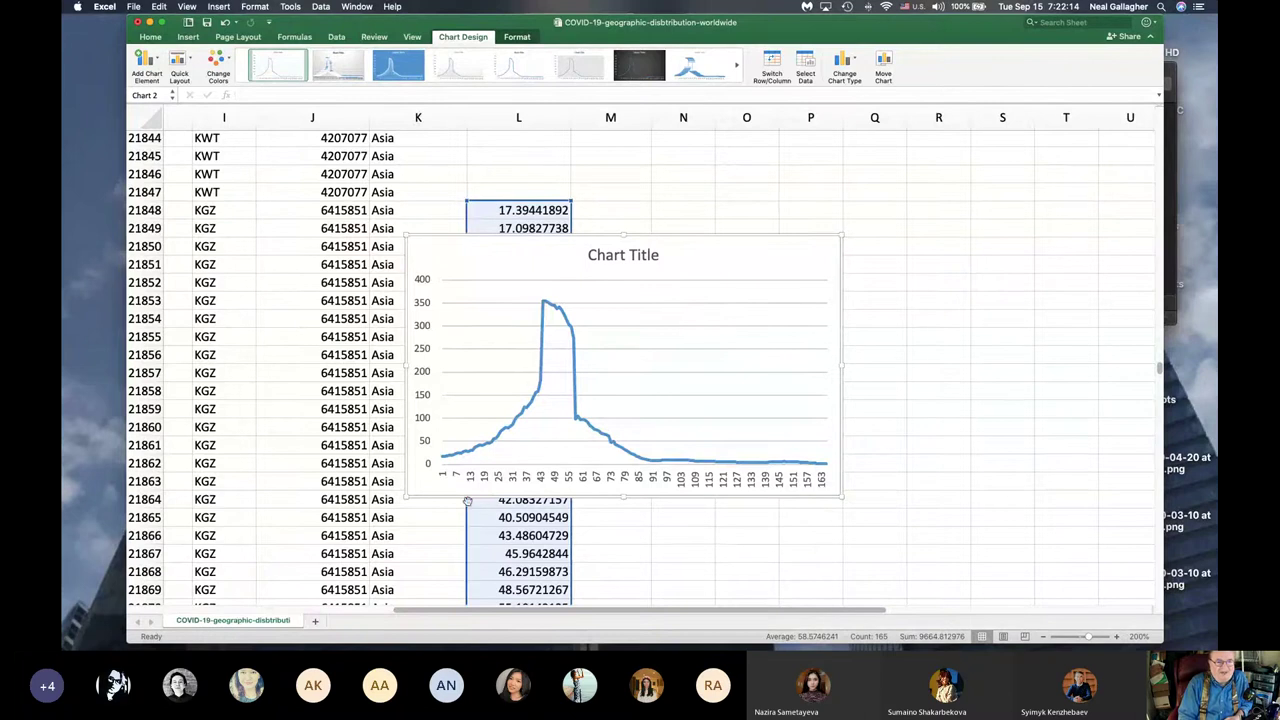
Step: Move the Kyrgyzstan line chart up the sheet so it spans about rows 21845 to 21858
mouse_move(548, 309)
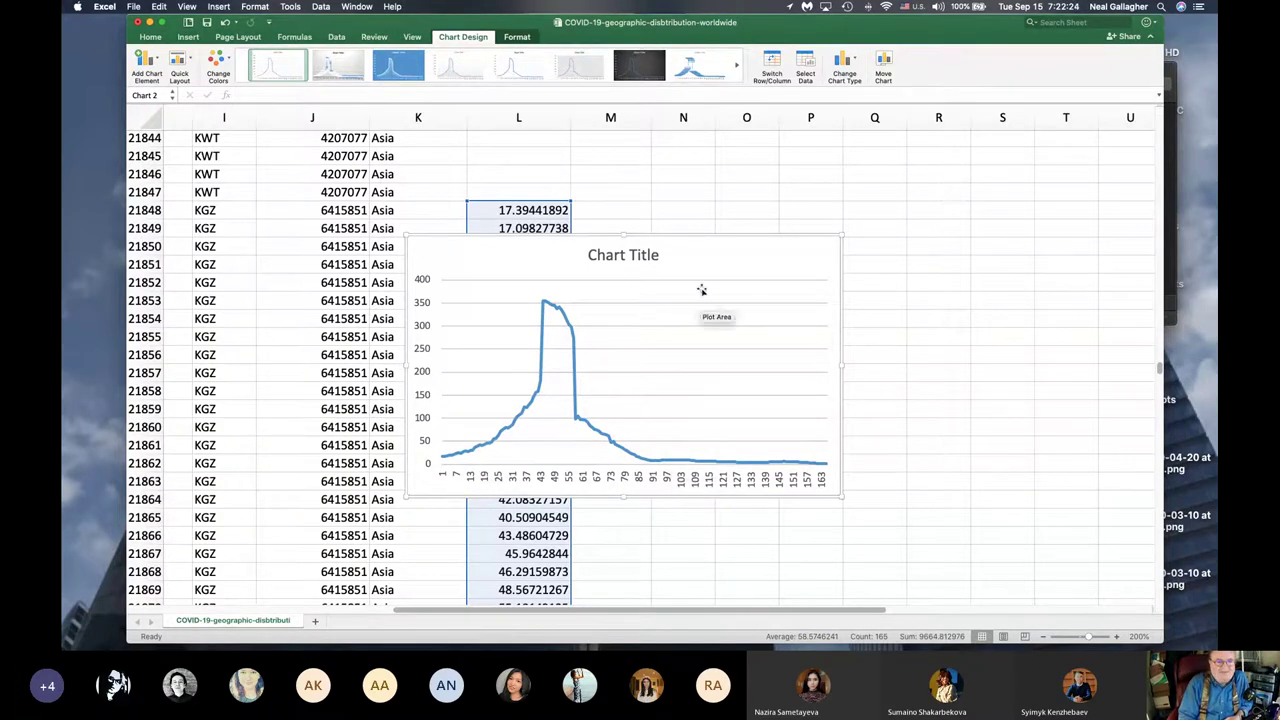
drag(691, 257, 687, 168)
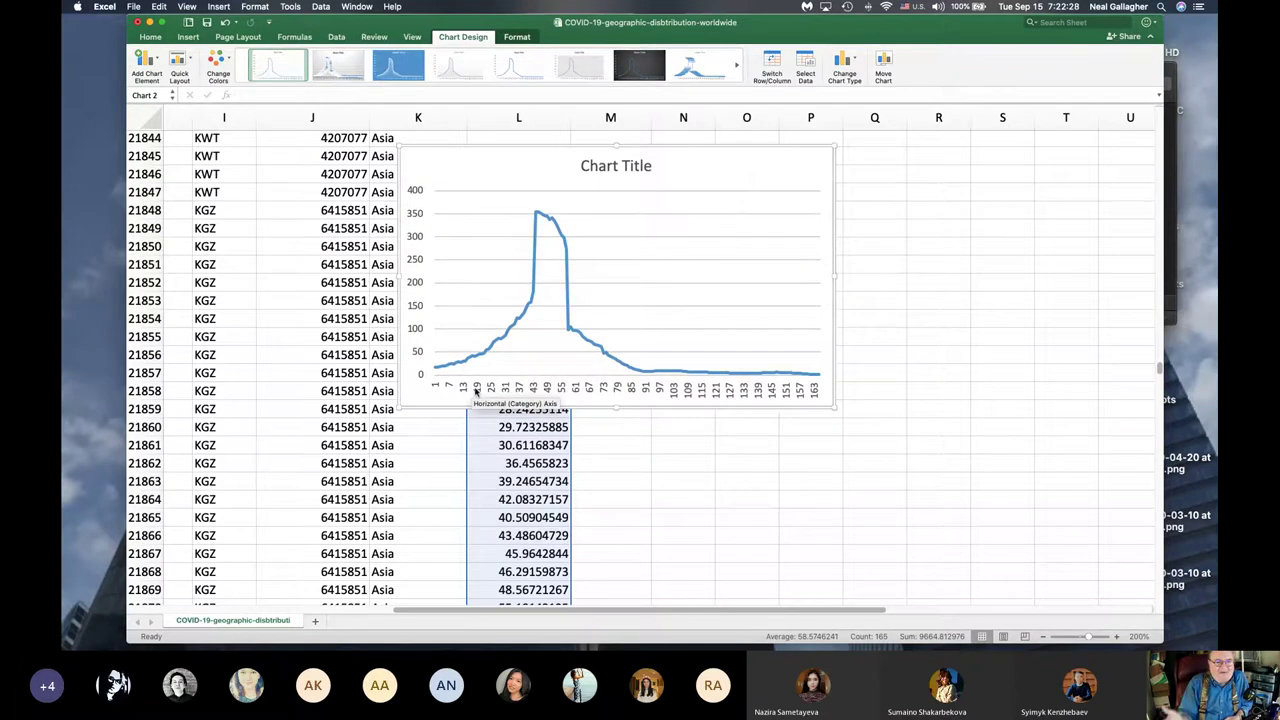
mouse_move(444, 370)
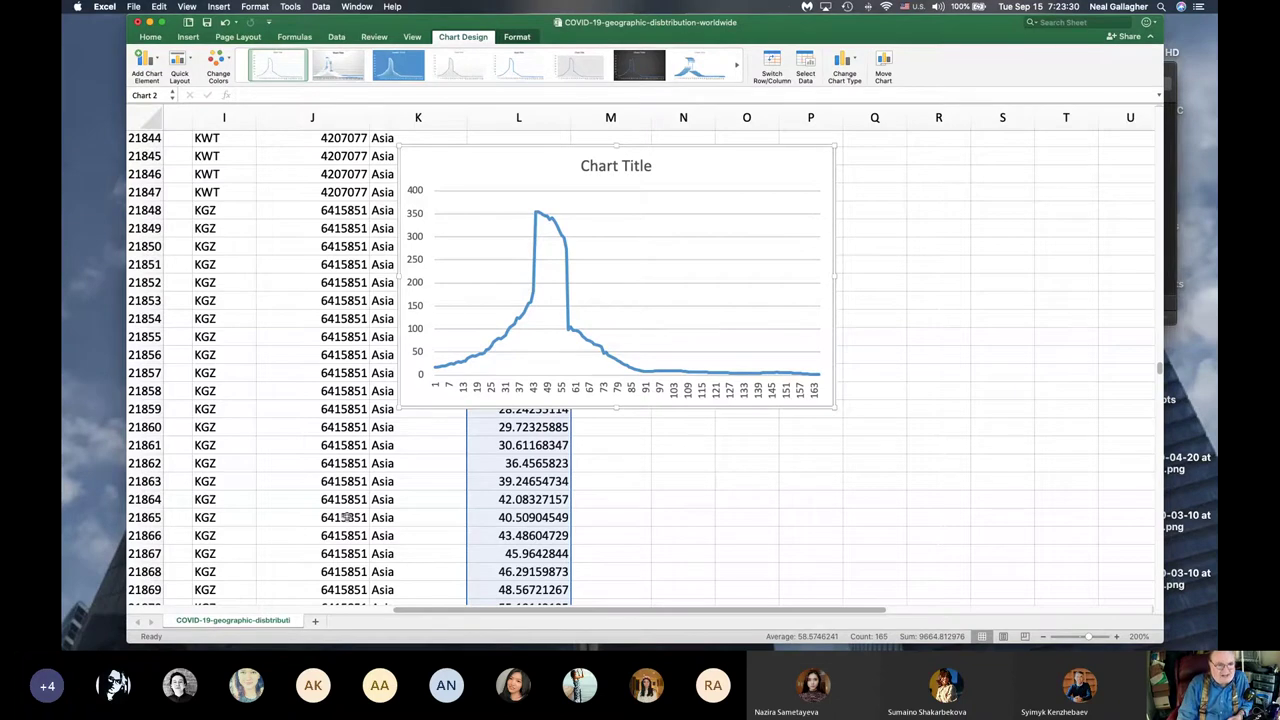
Step: Switch to Safari, bring its window into full view, read the Google results for "Excel swap the order of the x-axis in a chart", and return to Excel
mouse_move(286, 615)
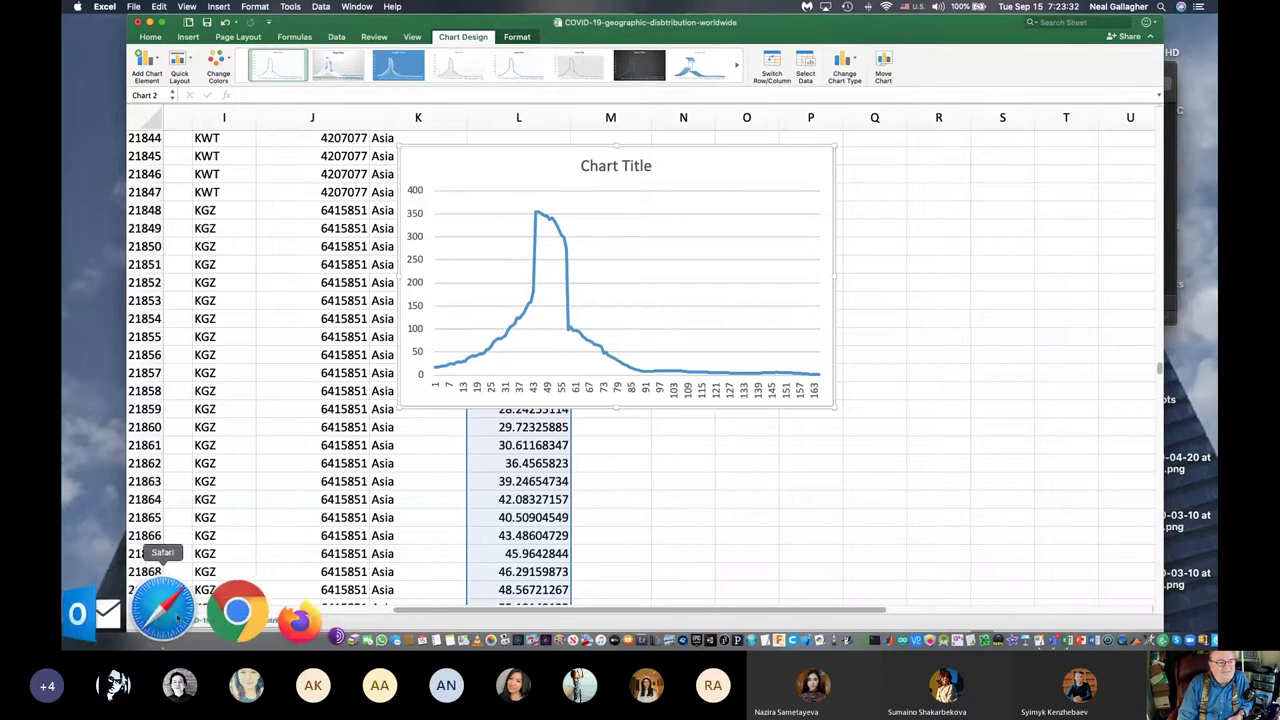
click(165, 608)
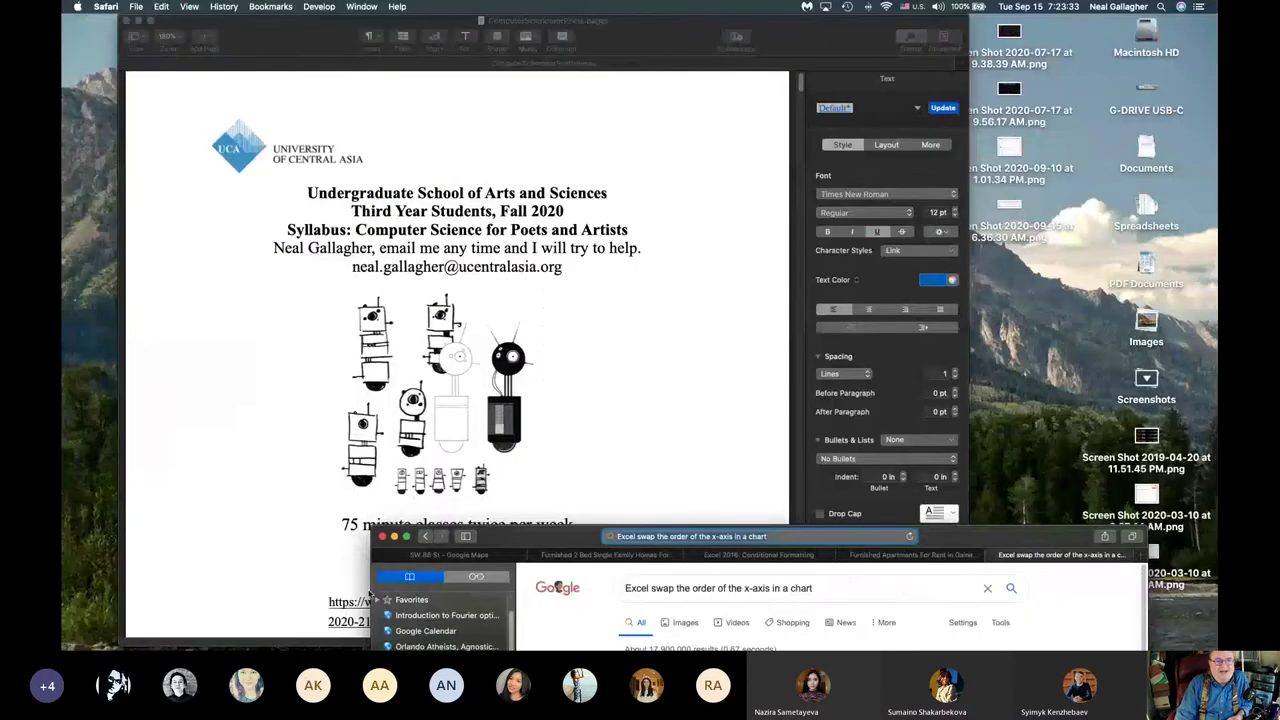
drag(537, 539, 300, 42)
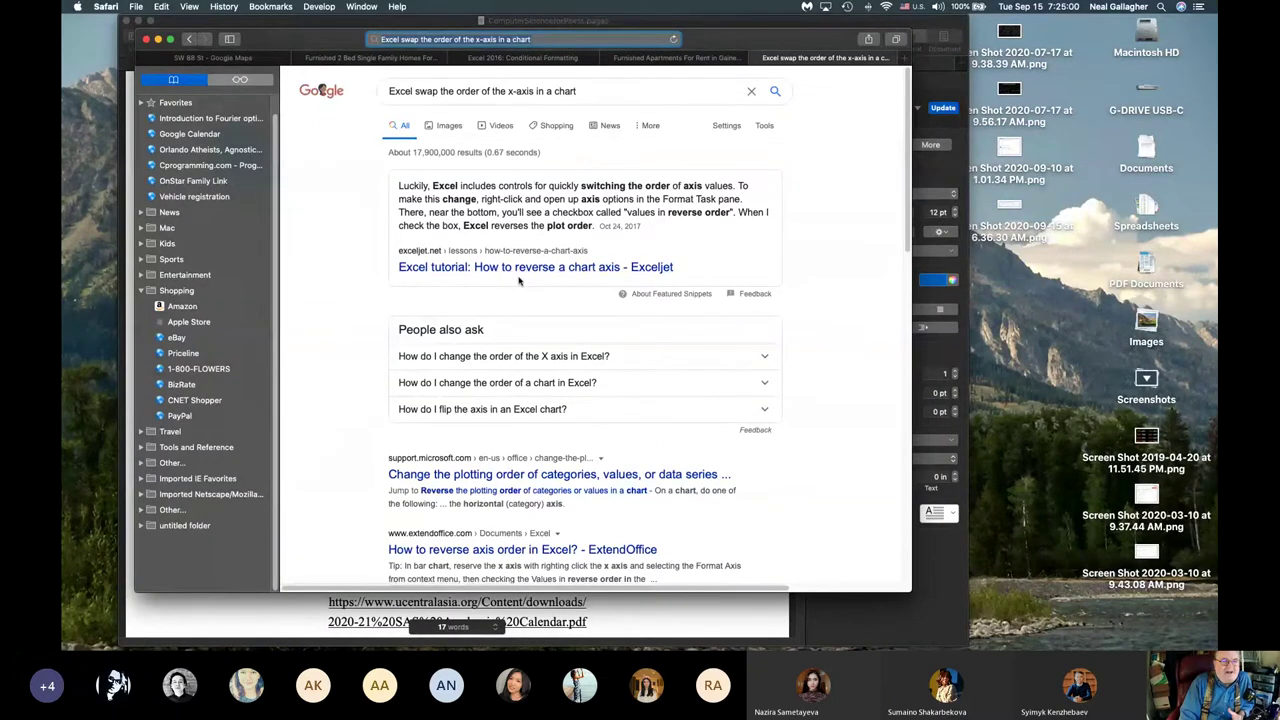
key(super+Tab)
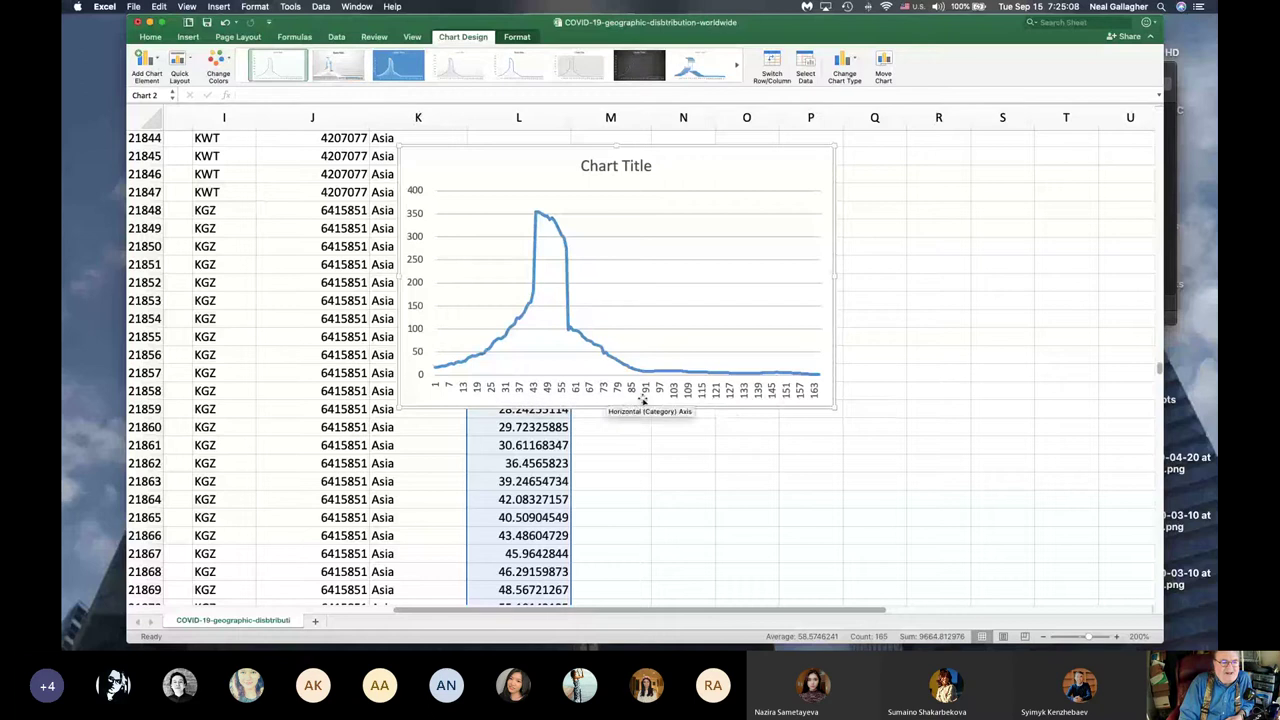
Step: Format the chart's horizontal axis to show Categories in reverse order
click(537, 392)
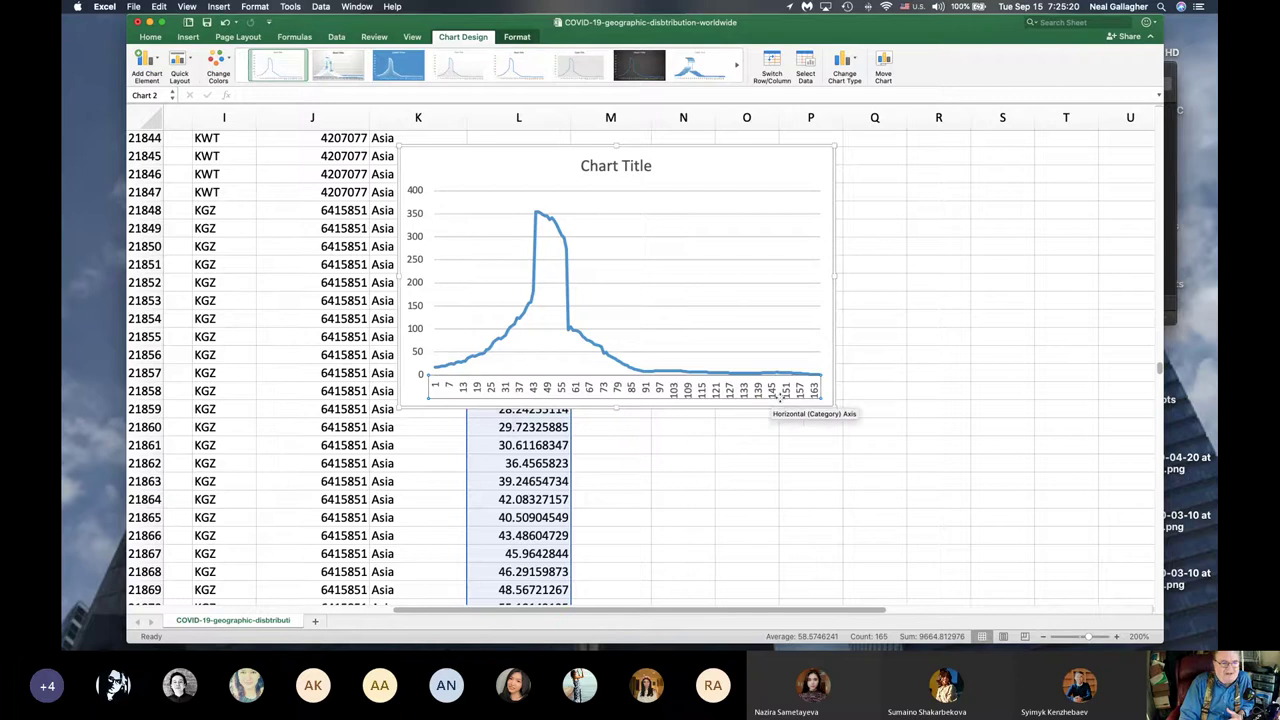
scroll(601, 390, left, 1)
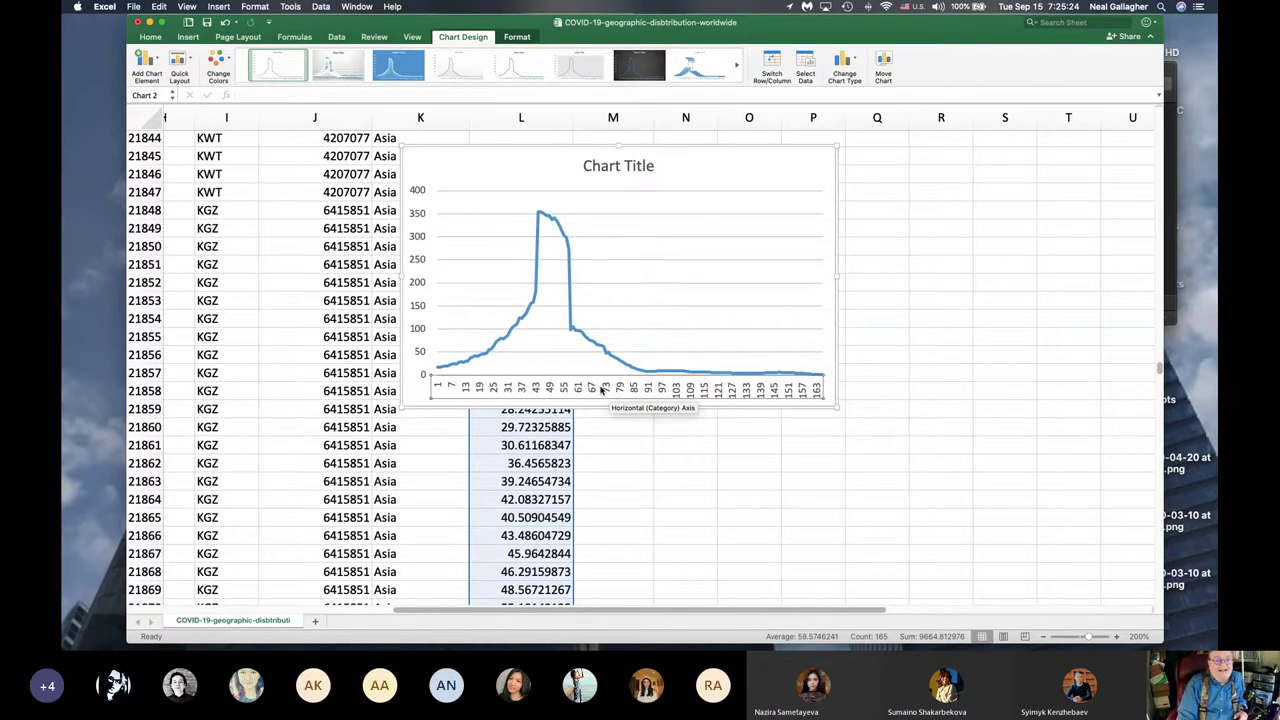
right_click(601, 390)
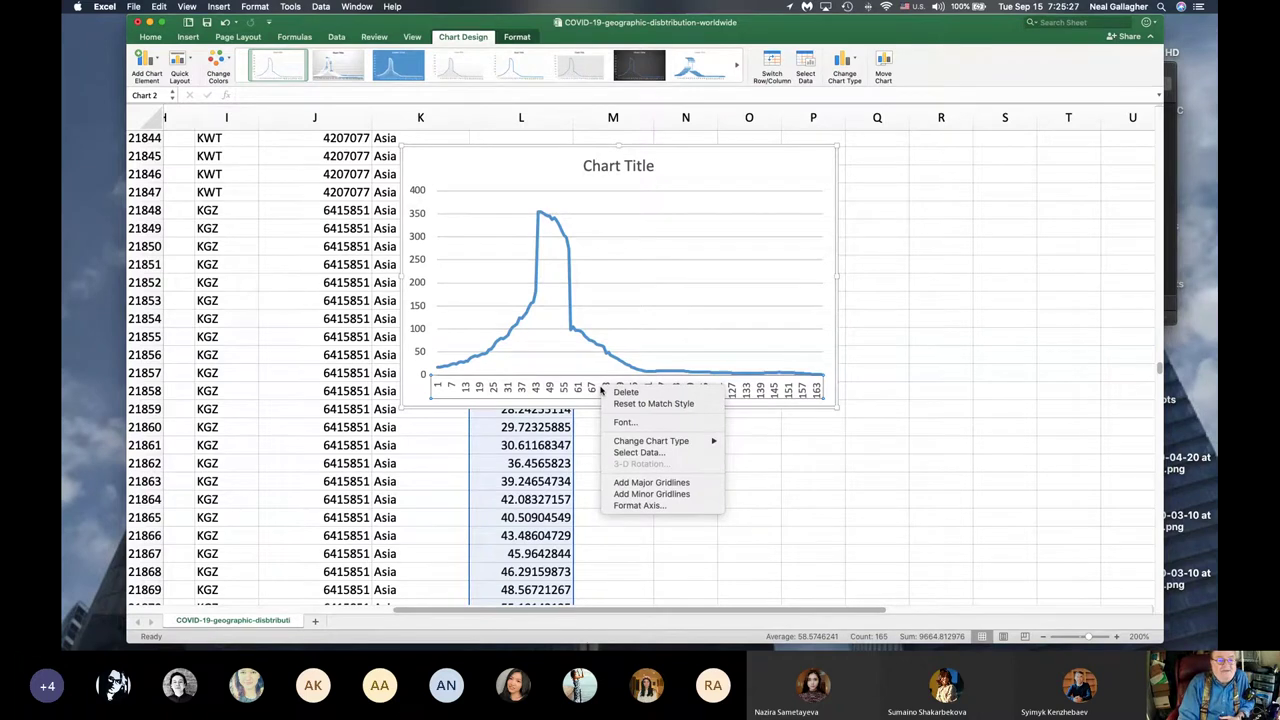
mouse_move(628, 443)
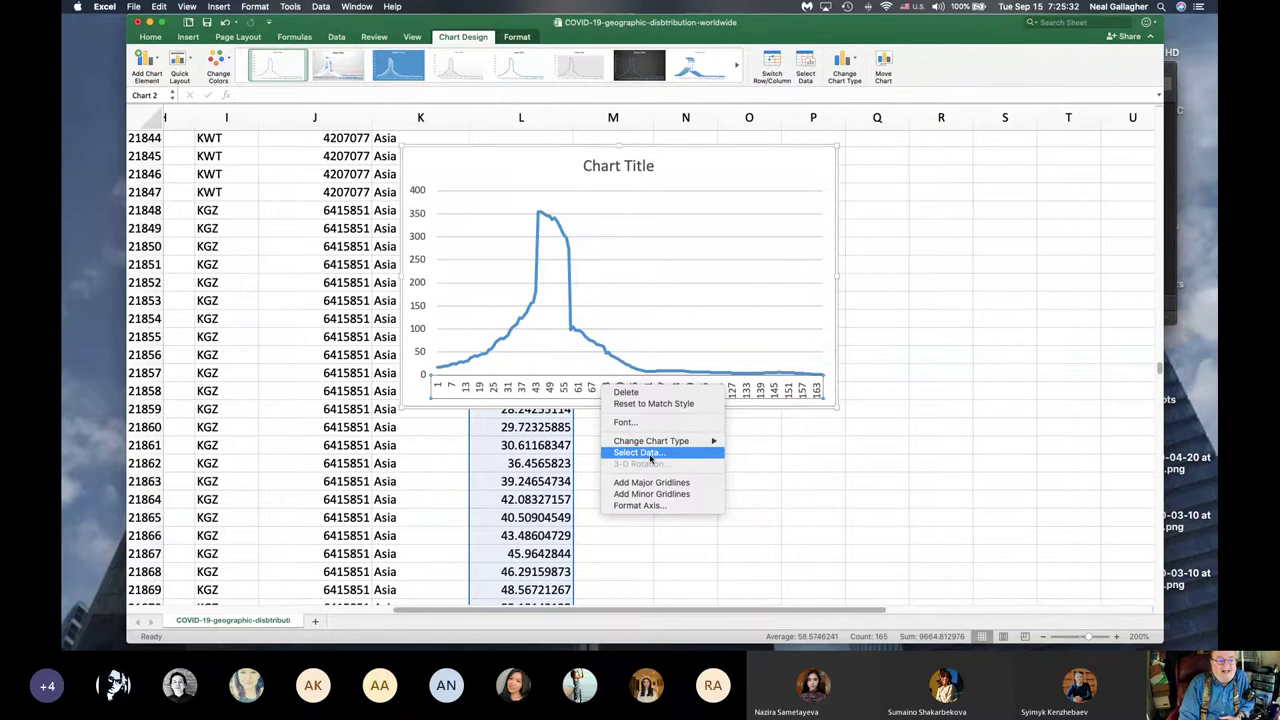
click(653, 509)
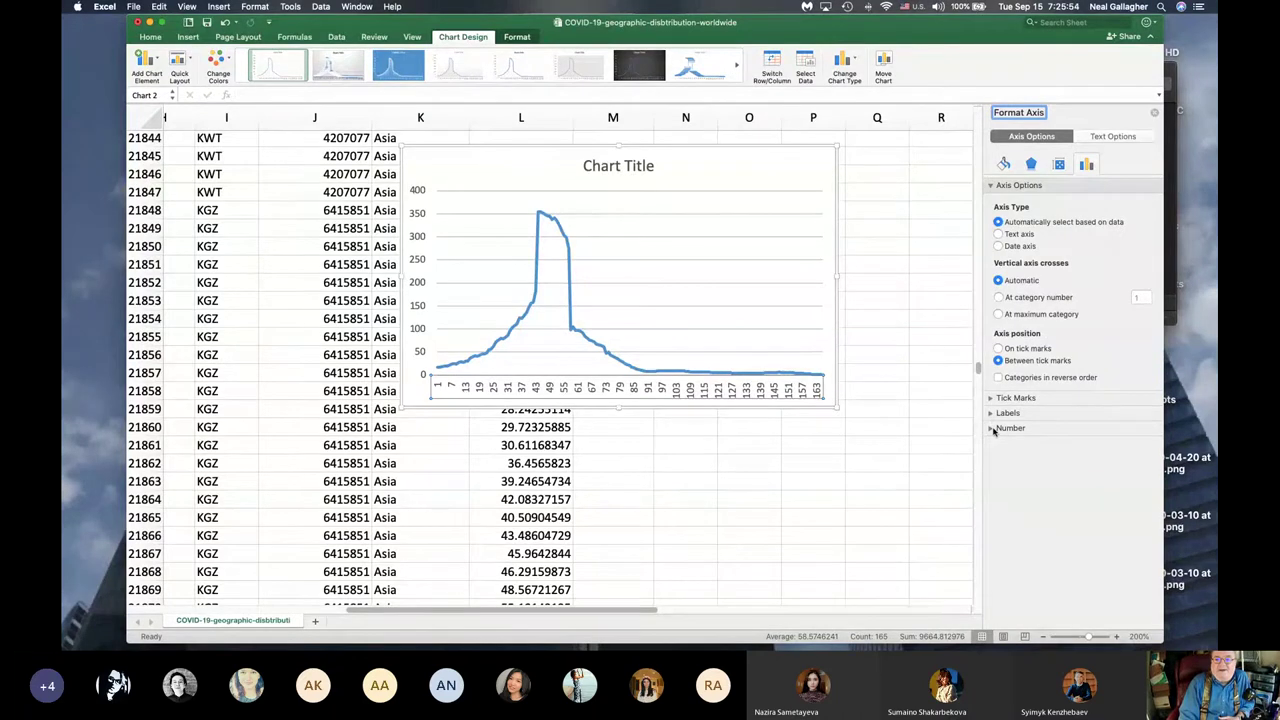
click(997, 378)
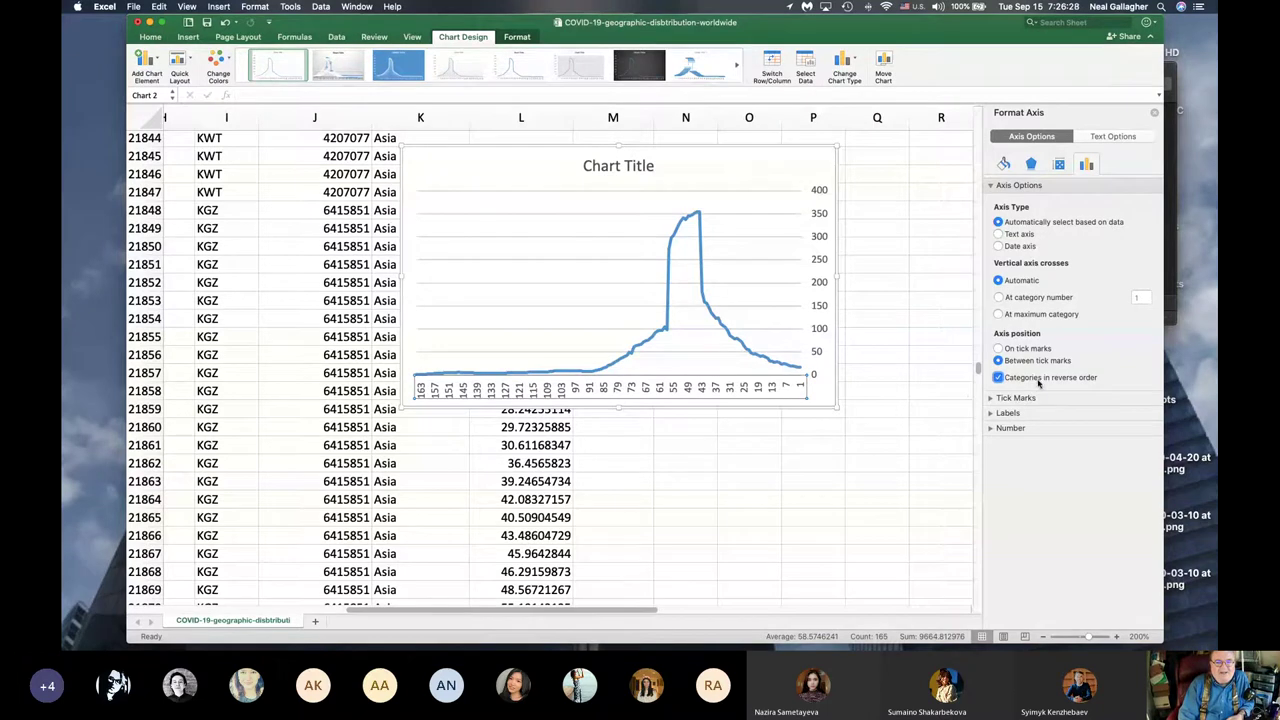
mouse_move(701, 233)
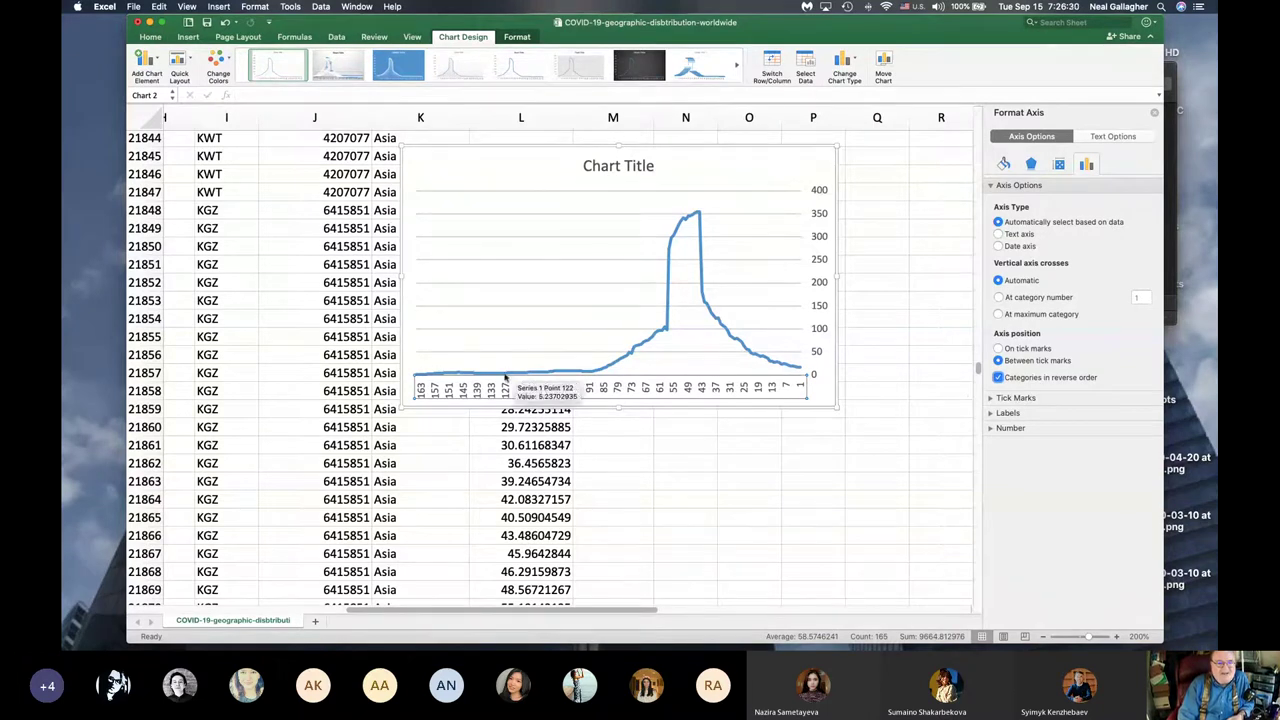
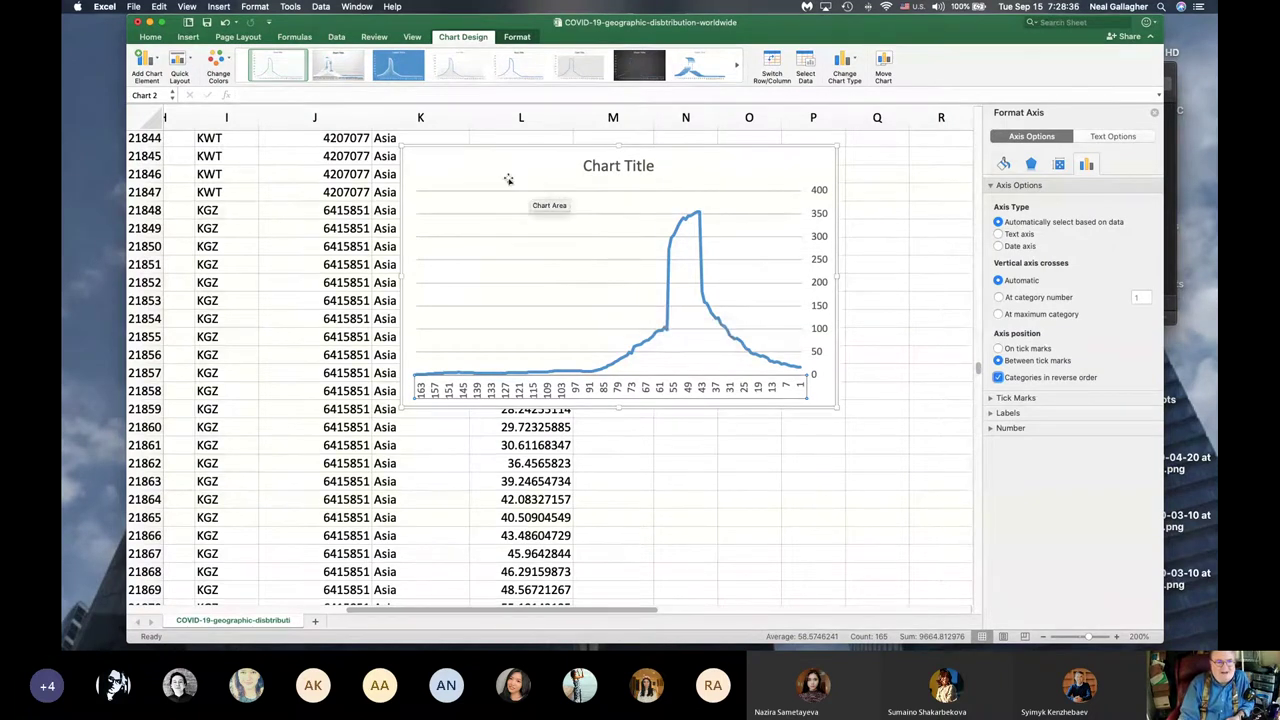
Step: Move the chart clear of column L to around column O, uncovering Kyrgyzstan's 14-day rates
drag(504, 177, 817, 175)
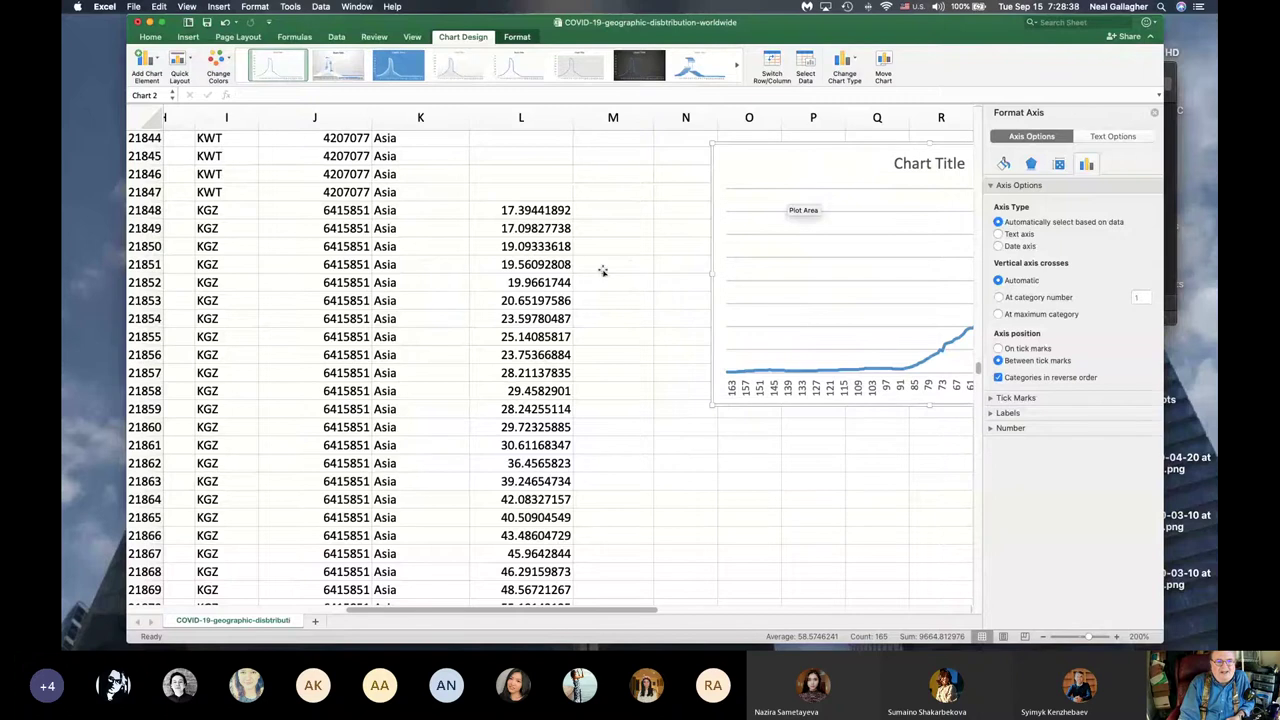
scroll(409, 312, left, 1)
scroll(409, 312, left, 5)
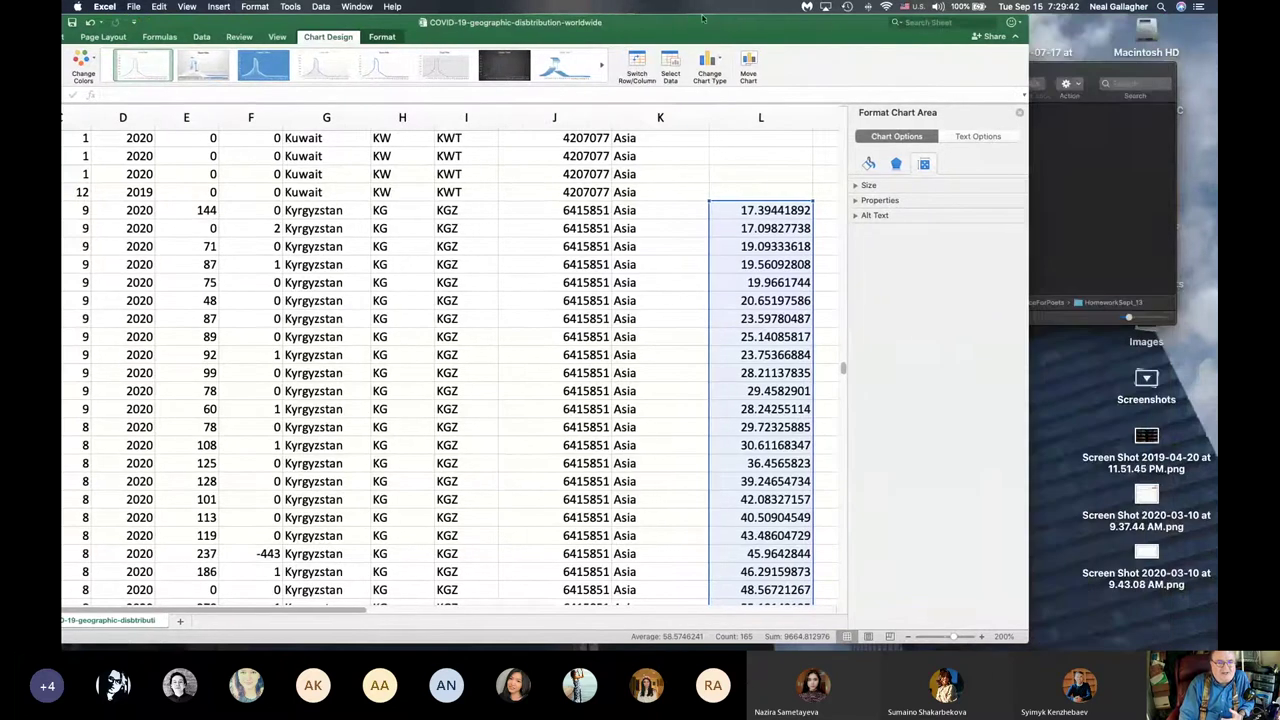
Step: Examine Kyrgyzstan's August 2020 rates and daily figures, repositioning the workbook window to show the dates and row numbers
scroll(779, 290, down, 10)
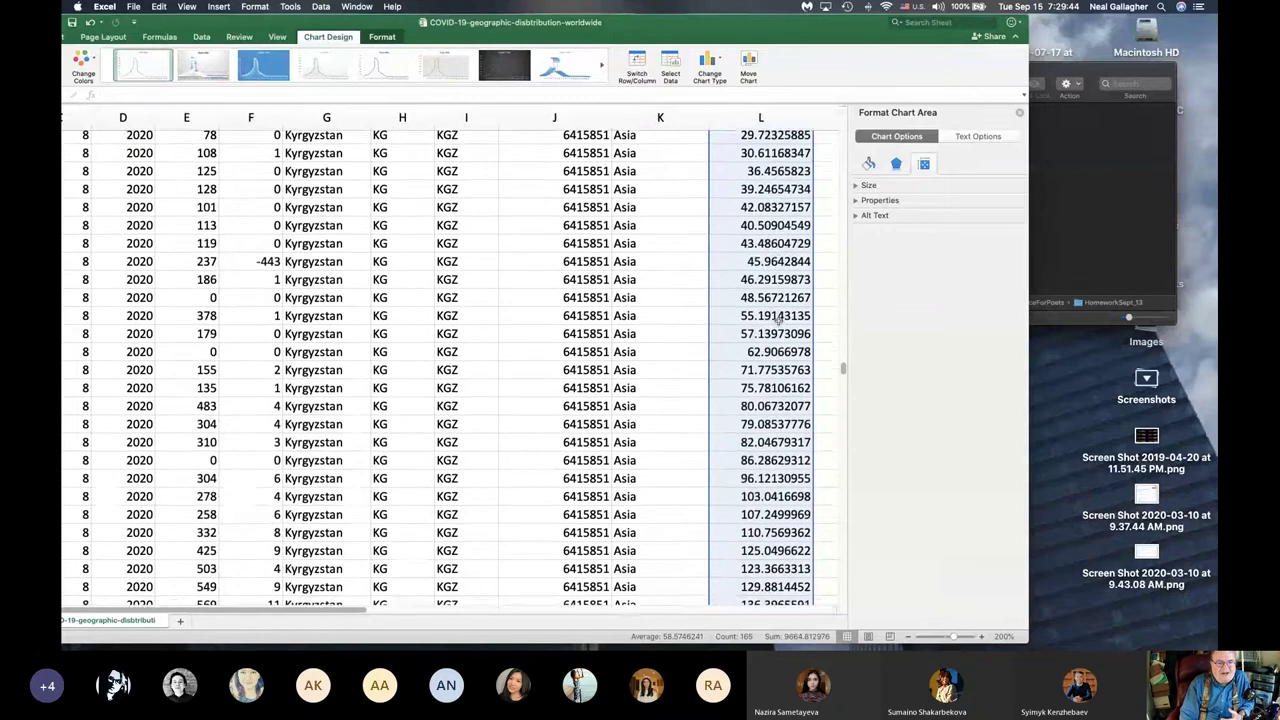
scroll(779, 323, down, 1)
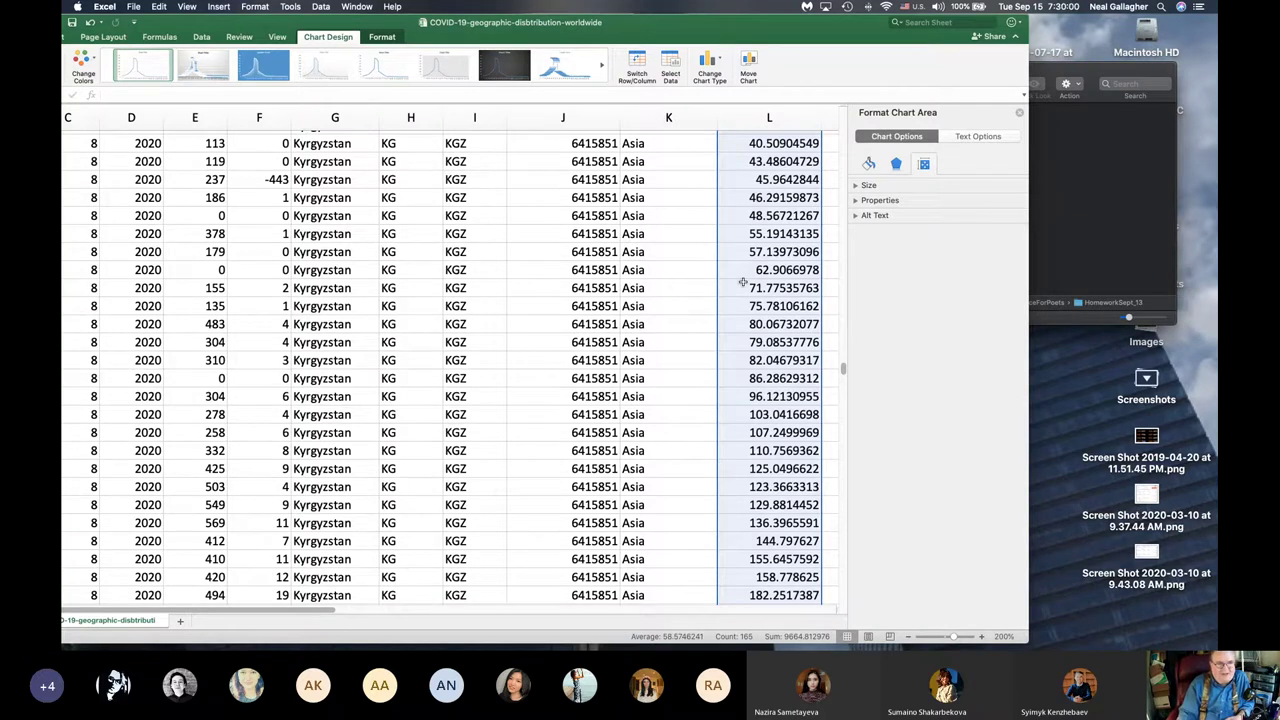
scroll(491, 286, left, 3)
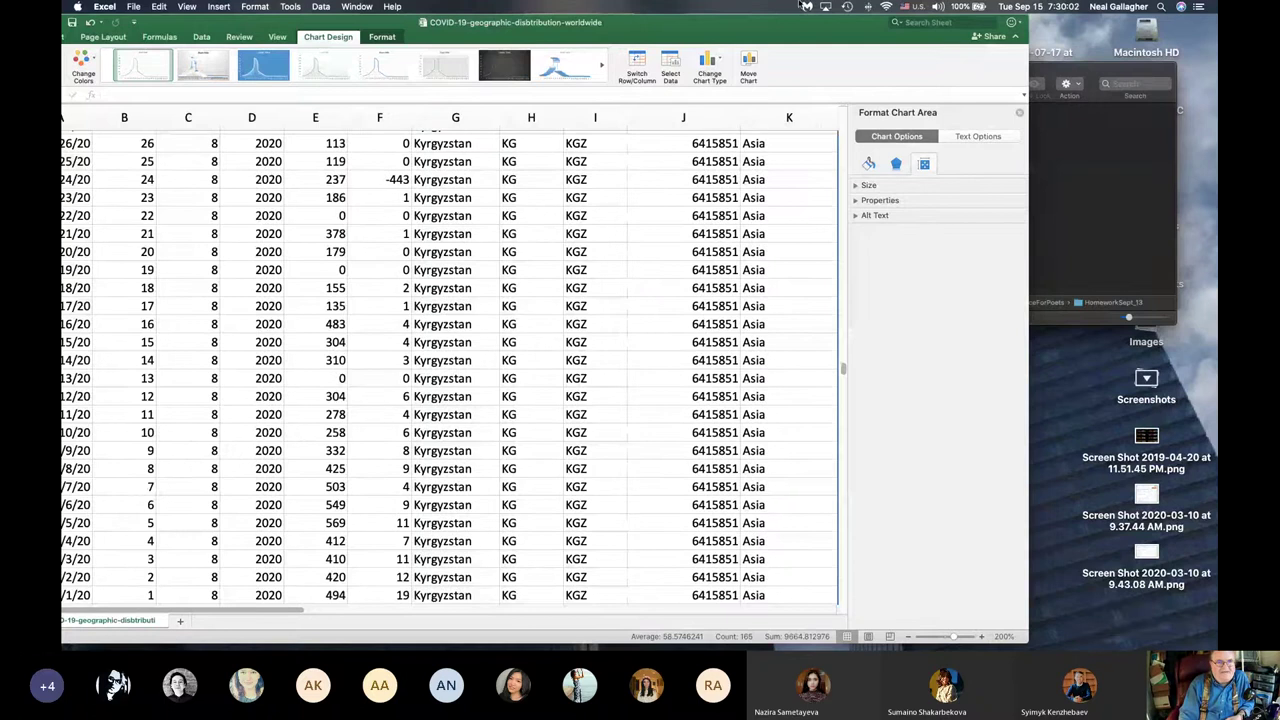
drag(758, 38, 960, 38)
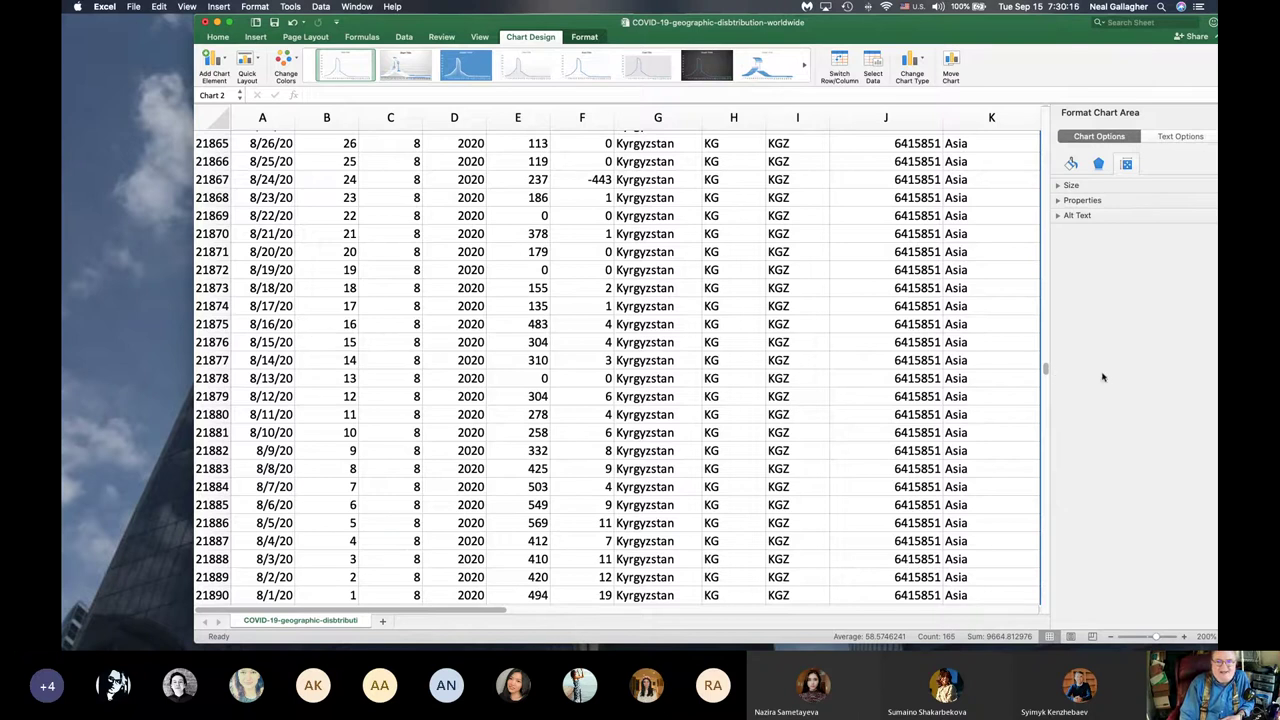
Step: Go to the end of the dataset and examine the last countries' records upward from Zimbabwe through Western Sahara to Vietnam's April 2020 rows
drag(1045, 370, 1038, 643)
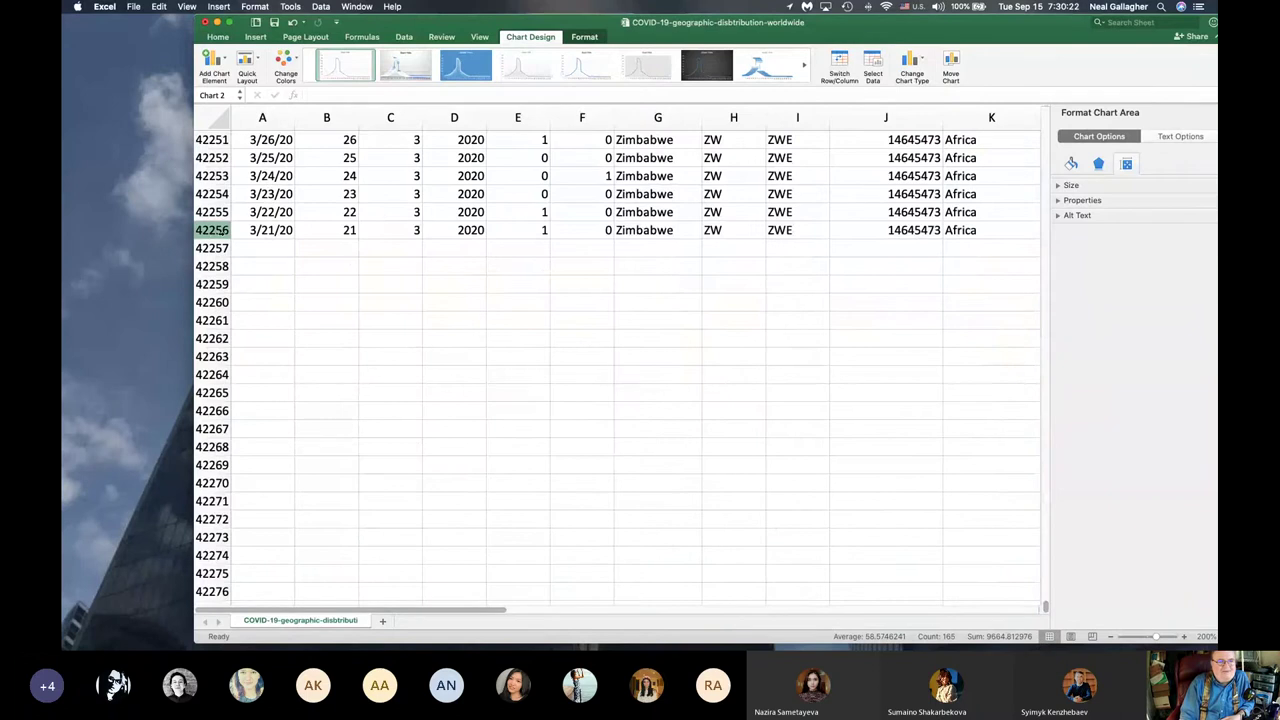
scroll(466, 261, up, 10)
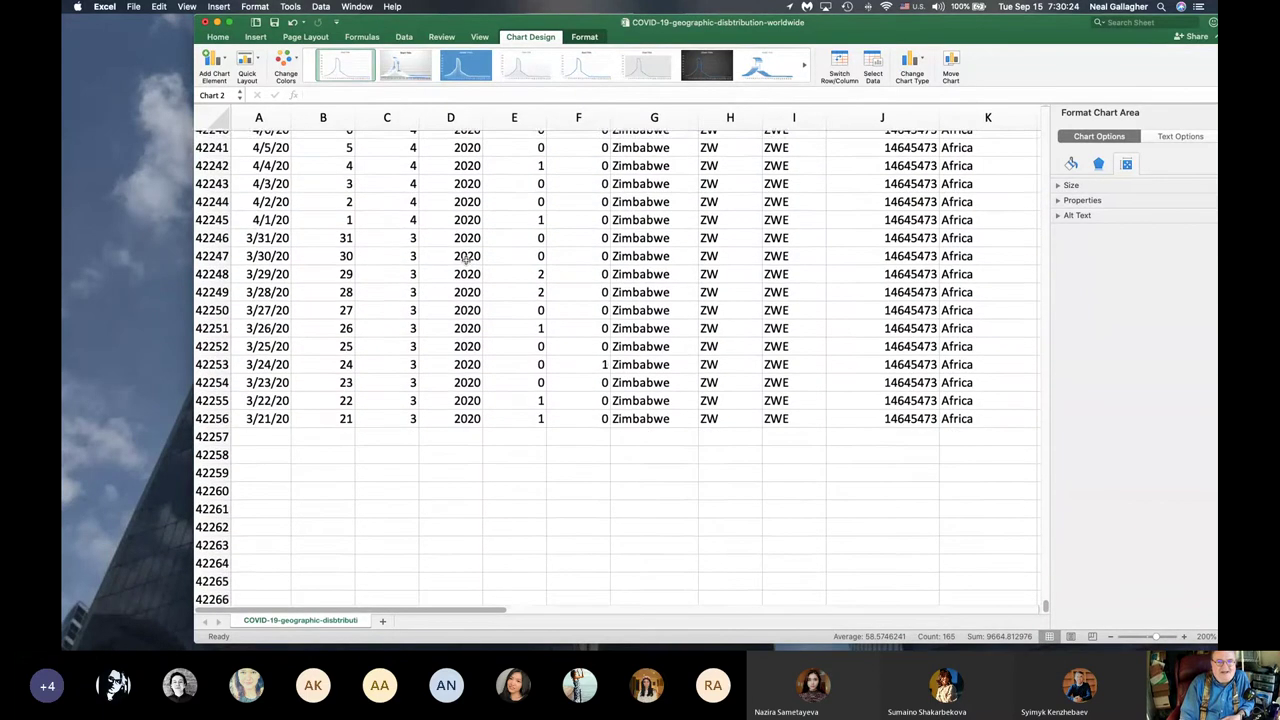
scroll(466, 261, up, 7)
scroll(466, 261, right, 5)
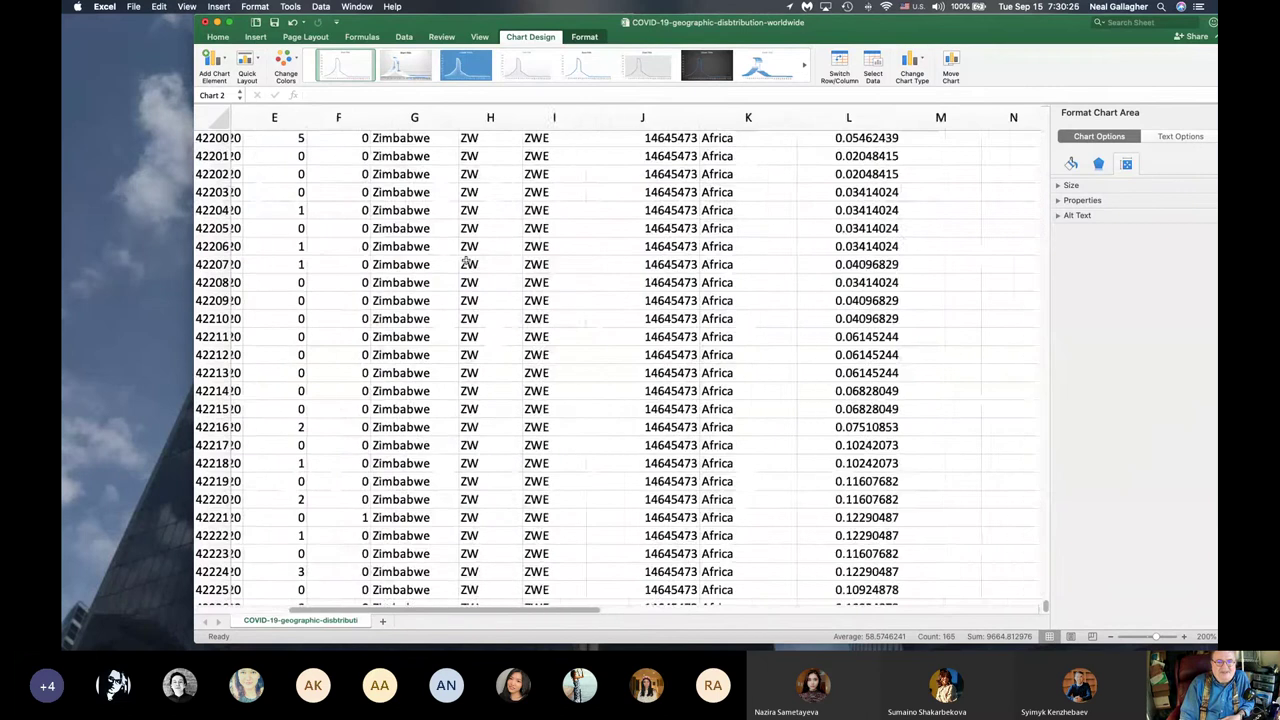
scroll(466, 261, left, 5)
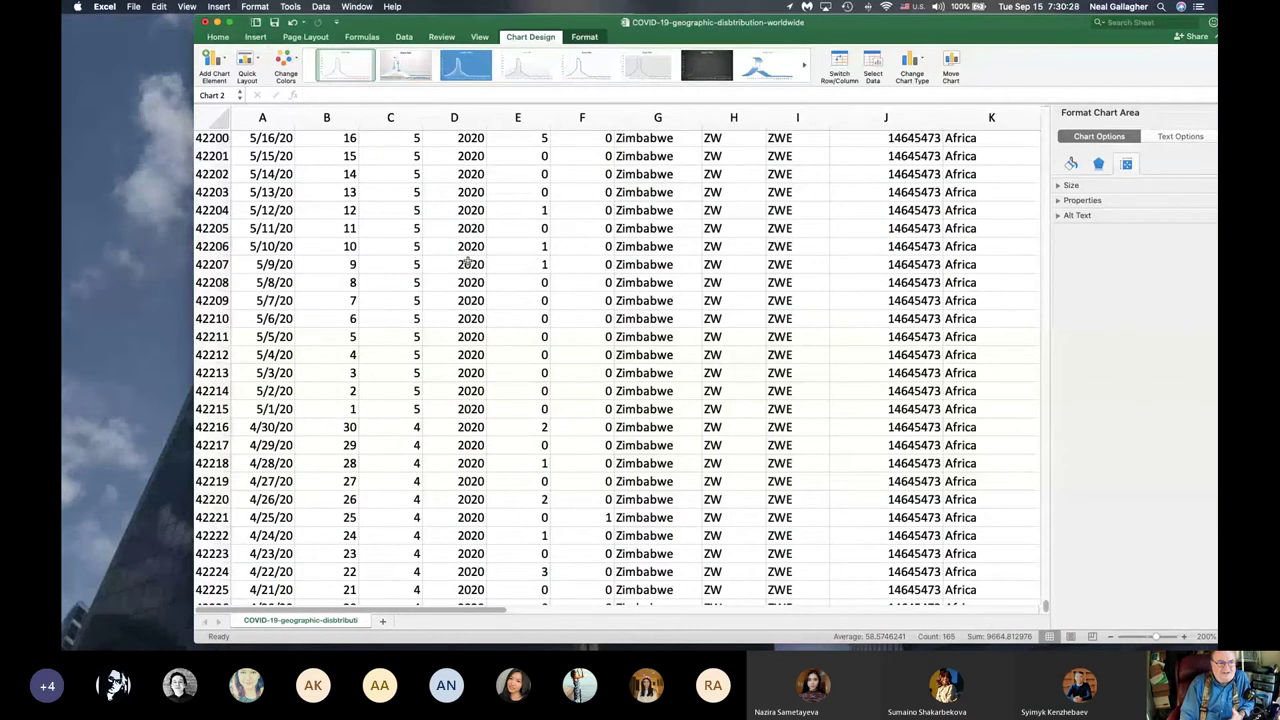
scroll(467, 260, up, 20)
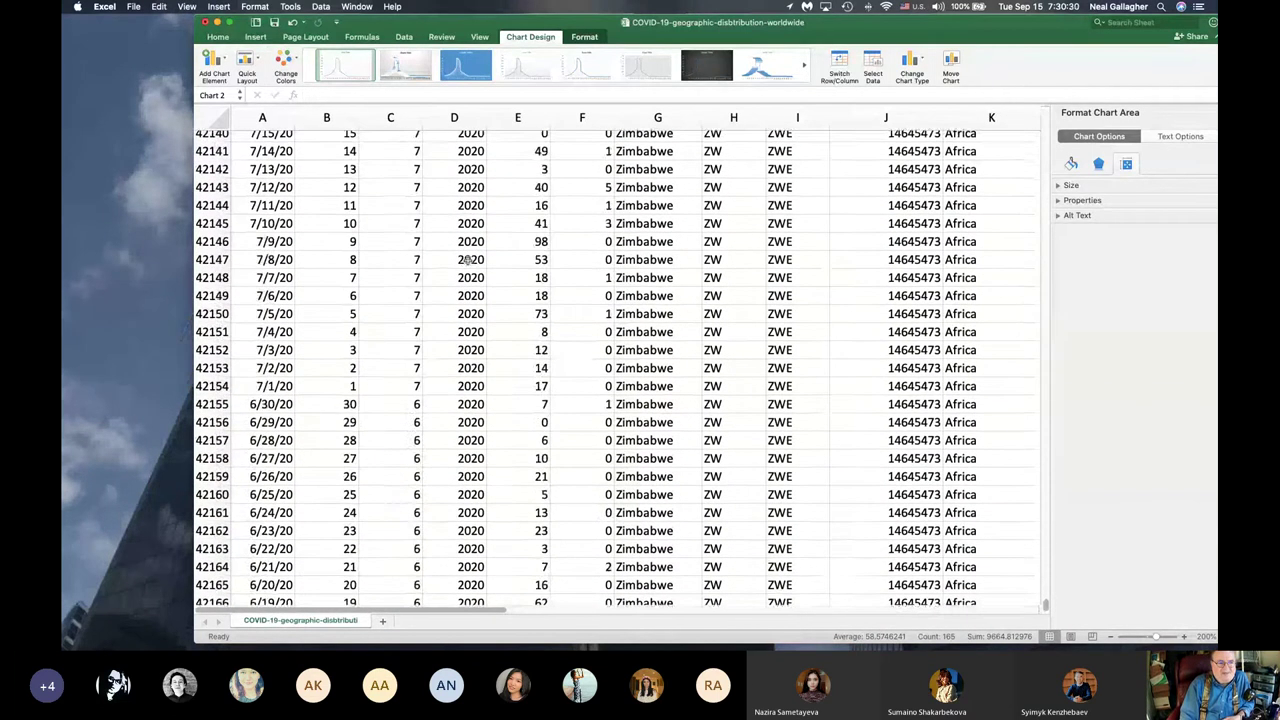
scroll(467, 261, up, 20)
scroll(467, 261, right, 1)
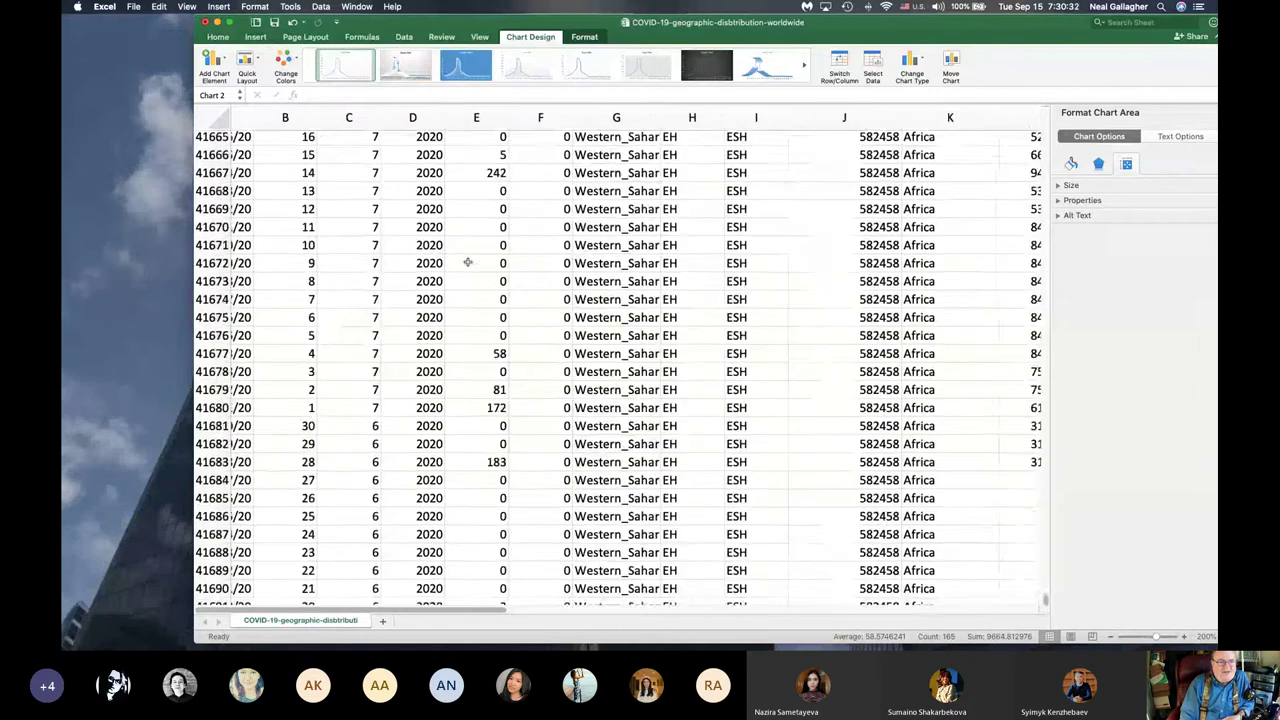
scroll(467, 261, up, 20)
scroll(467, 261, right, 1)
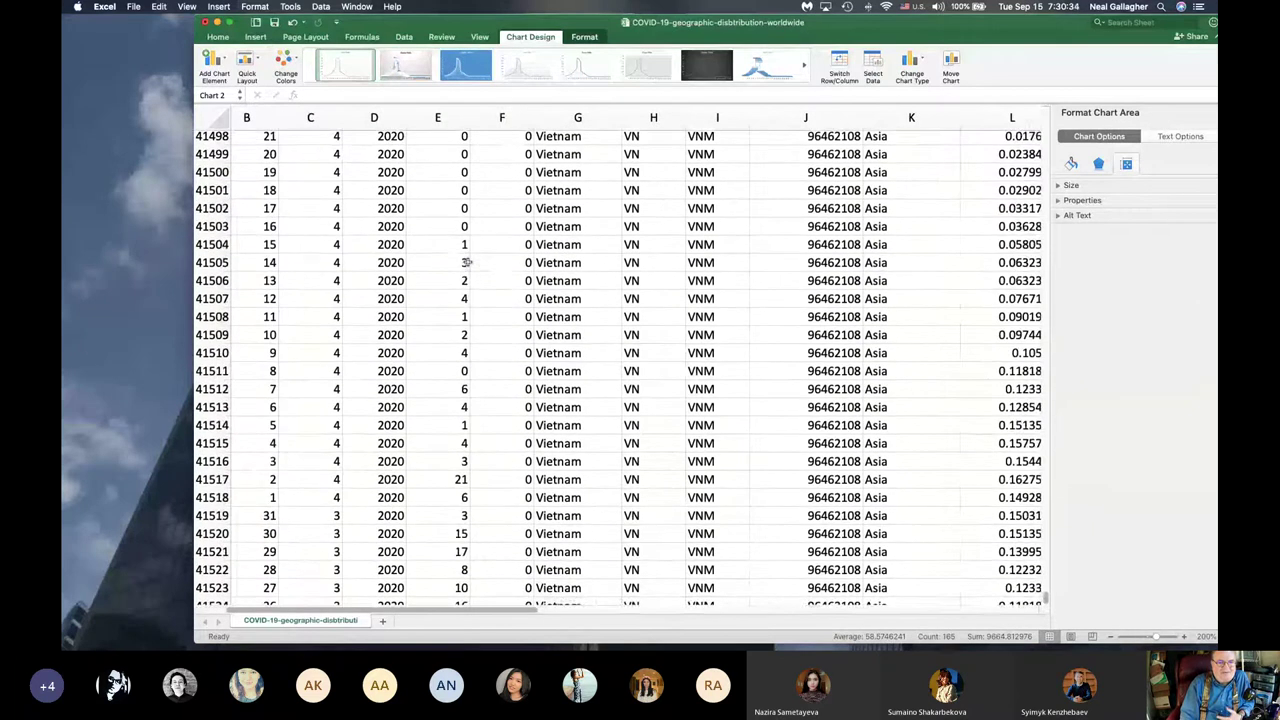
scroll(467, 262, left, 1)
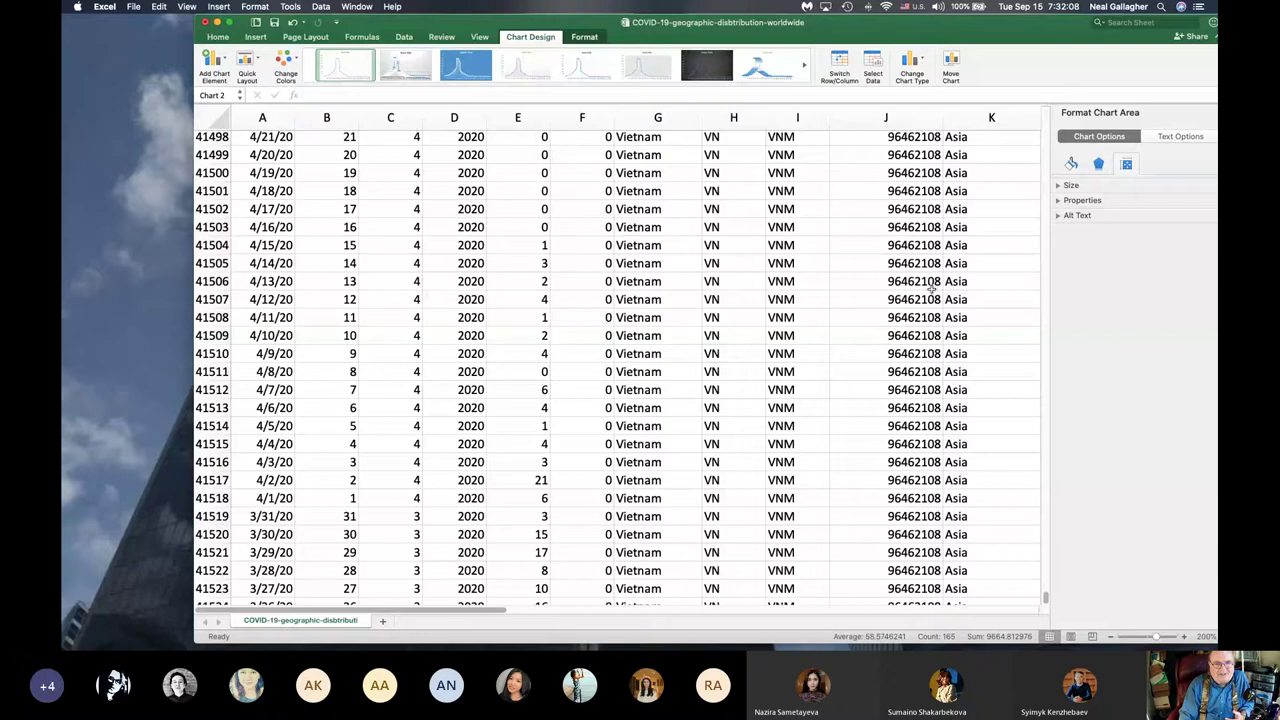
Step: Examine the 14-day cases per 100,000 in column L for Vietnam and for Venezuela above it
scroll(930, 287, up, 10)
scroll(930, 287, up, 5)
scroll(930, 287, right, 8)
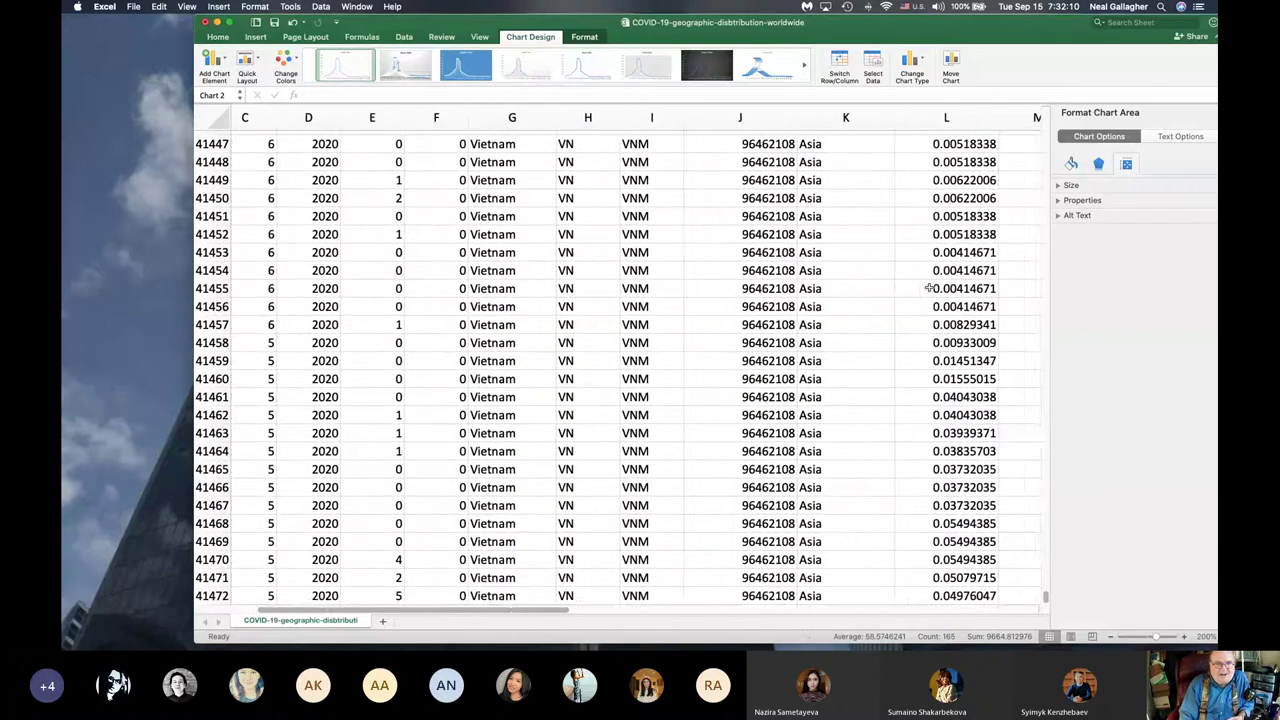
scroll(922, 282, left, 3)
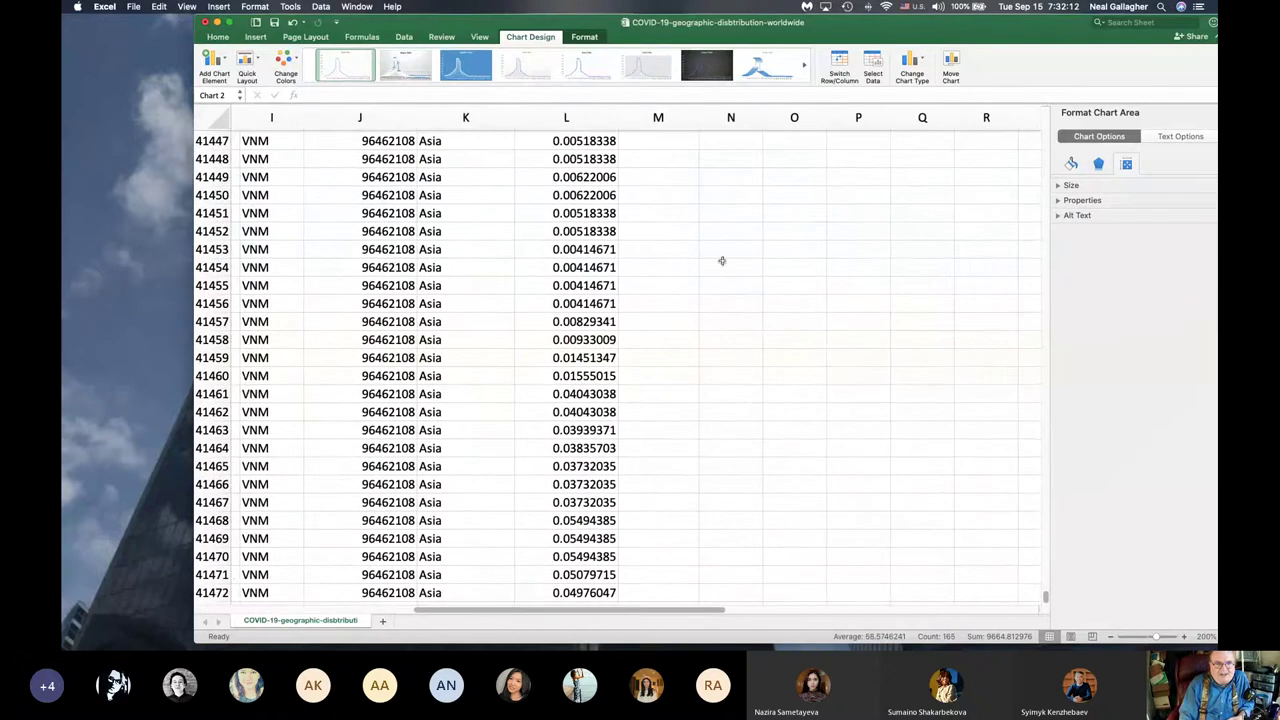
scroll(630, 250, up, 2)
scroll(598, 243, up, 20)
scroll(600, 244, right, 1)
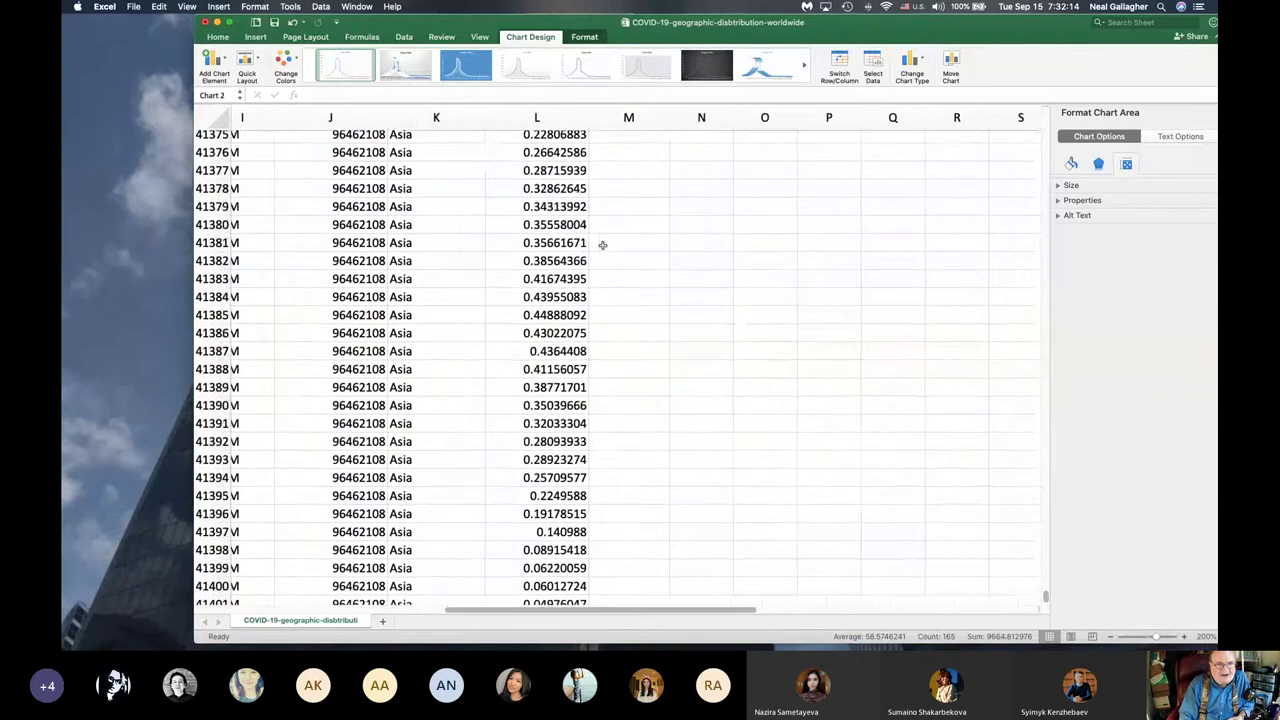
scroll(602, 245, up, 15)
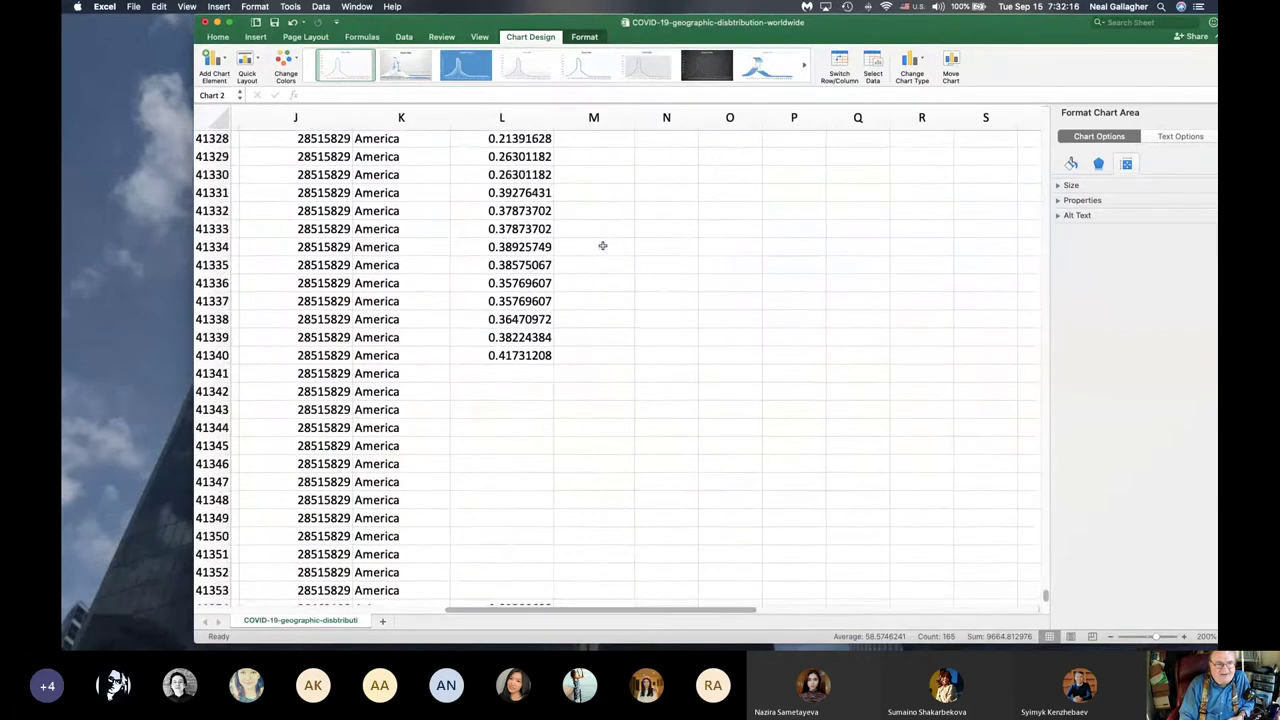
scroll(602, 245, up, 20)
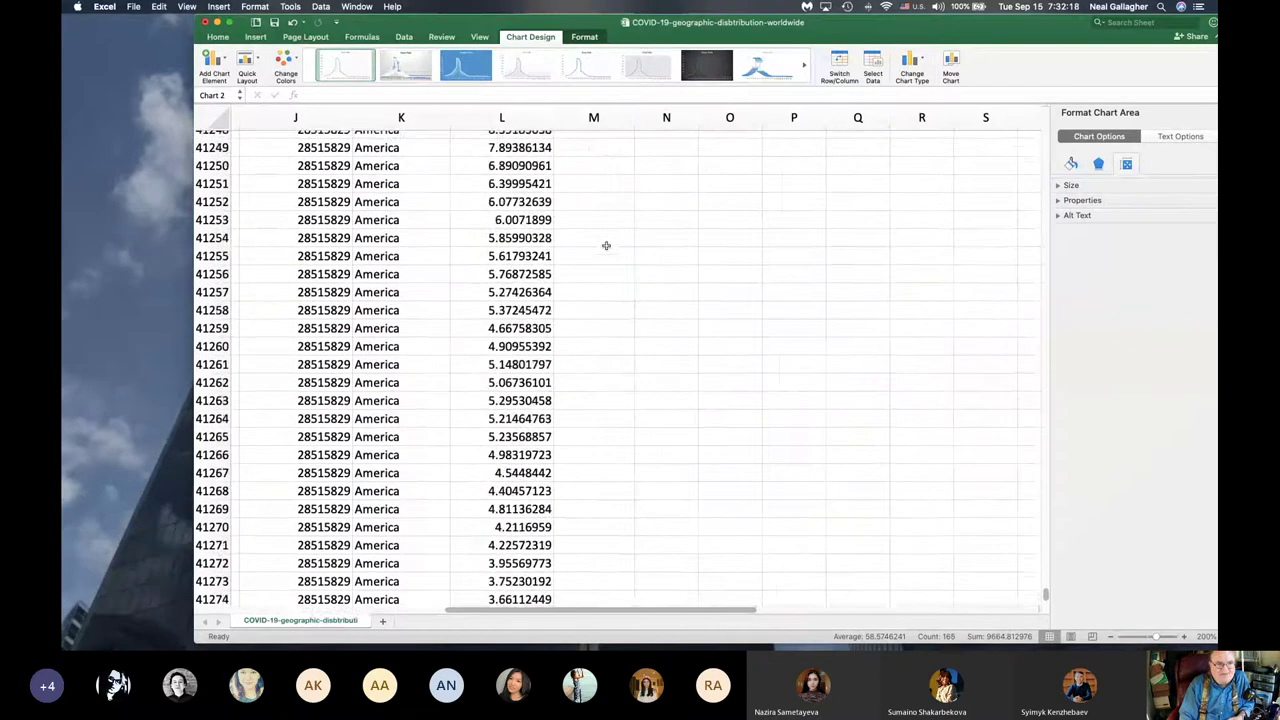
scroll(620, 247, left, 1)
scroll(621, 247, left, 4)
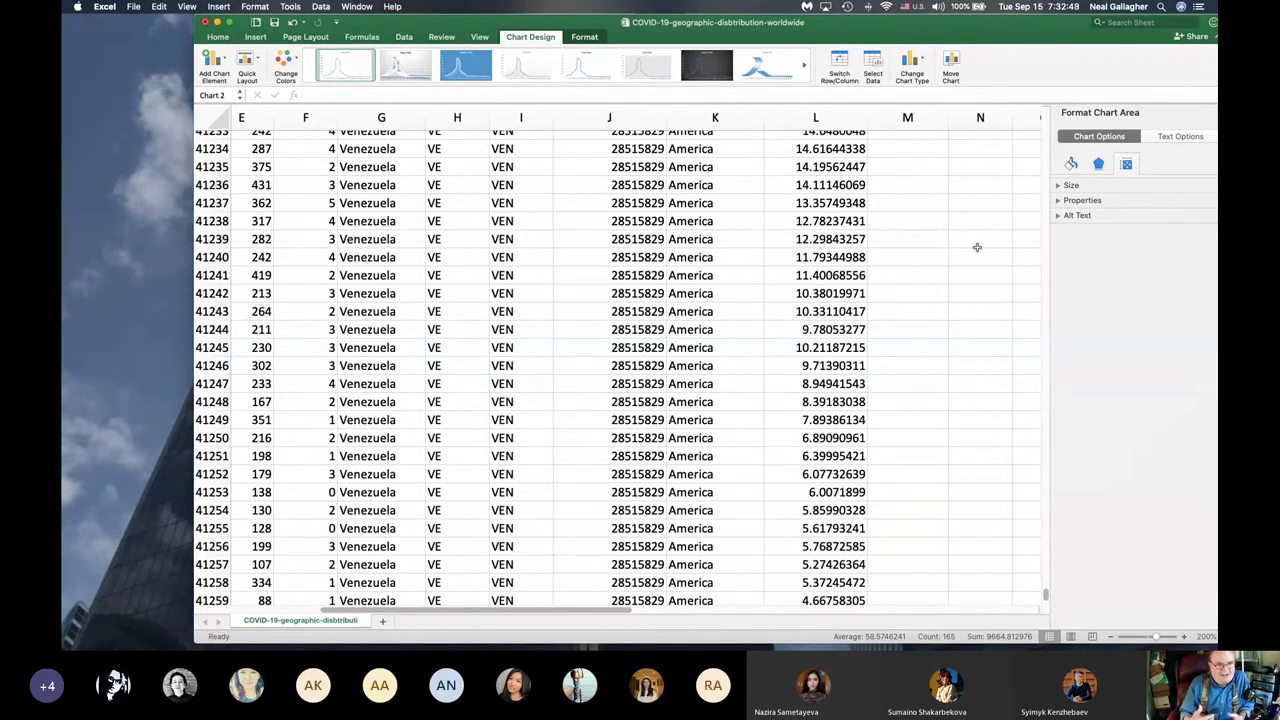
Step: Examine Venezuela's dates and 14-day rates in column L, from June 2020 up to its first row below Uzbekistan
scroll(904, 266, left, 5)
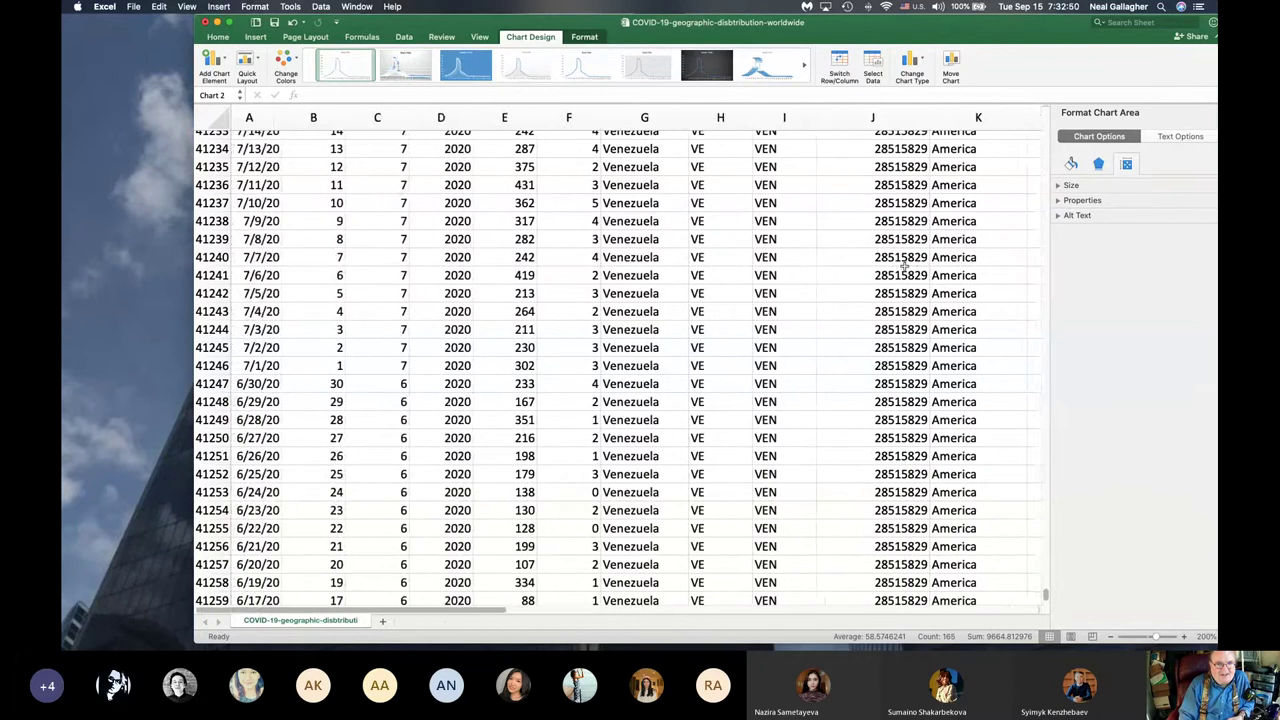
scroll(904, 266, right, 3)
scroll(904, 266, right, 2)
scroll(904, 266, up, 10)
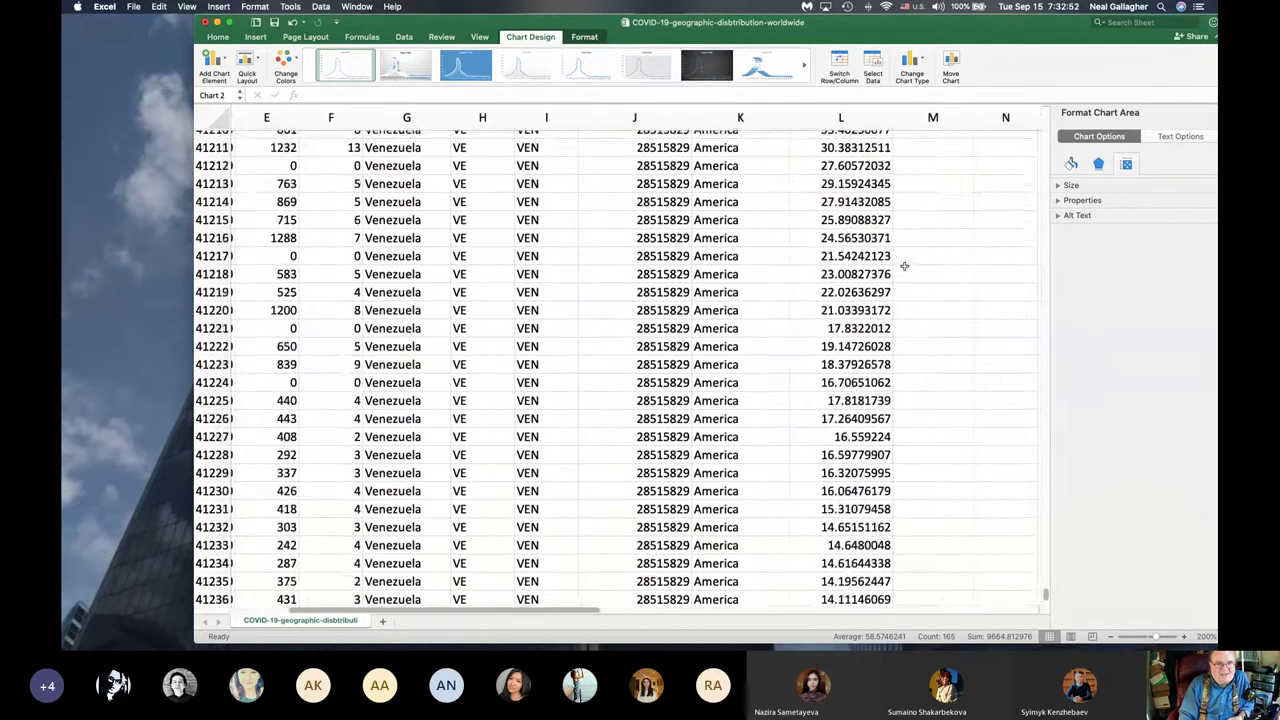
scroll(904, 266, up, 5)
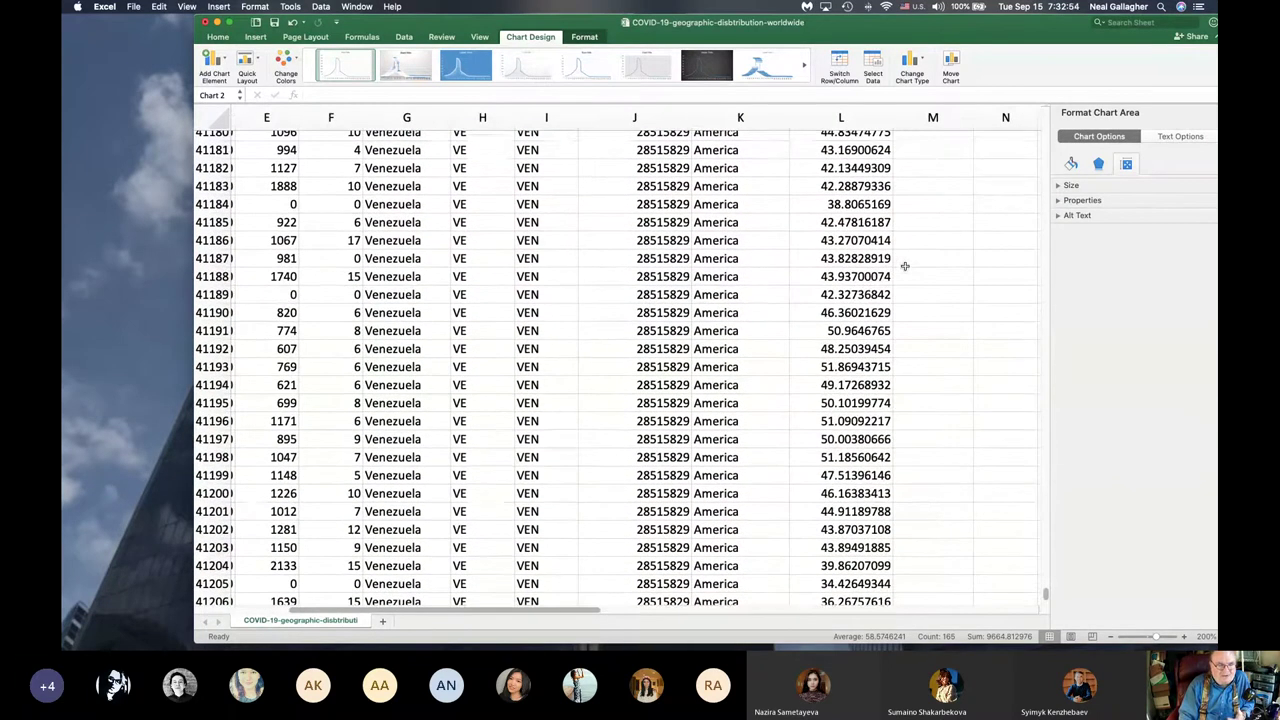
scroll(904, 266, up, 5)
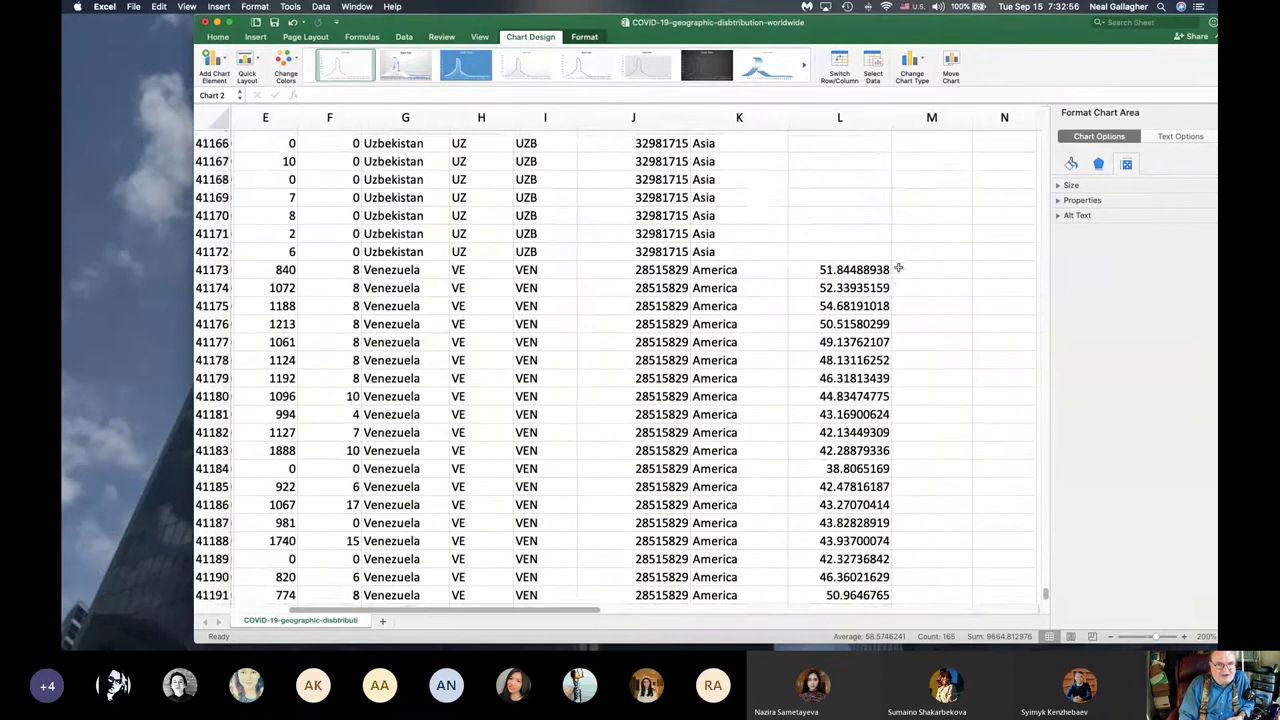
scroll(898, 267, down, 3)
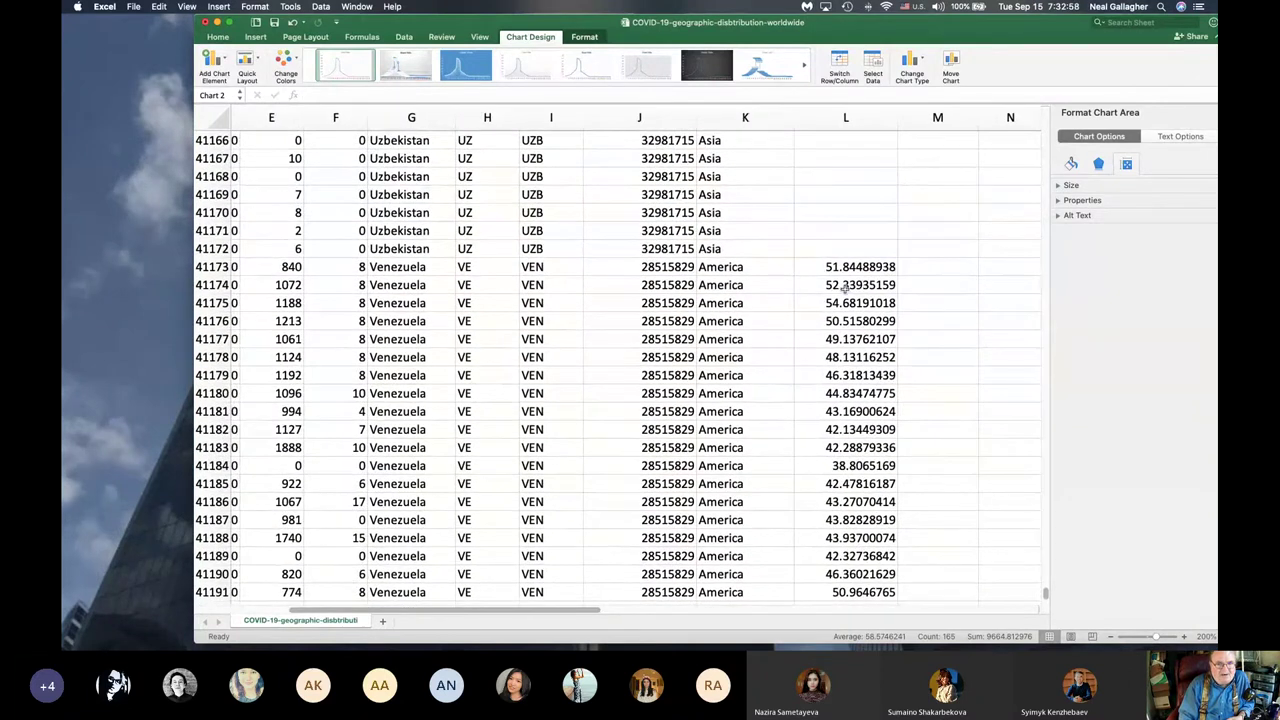
scroll(845, 290, left, 1)
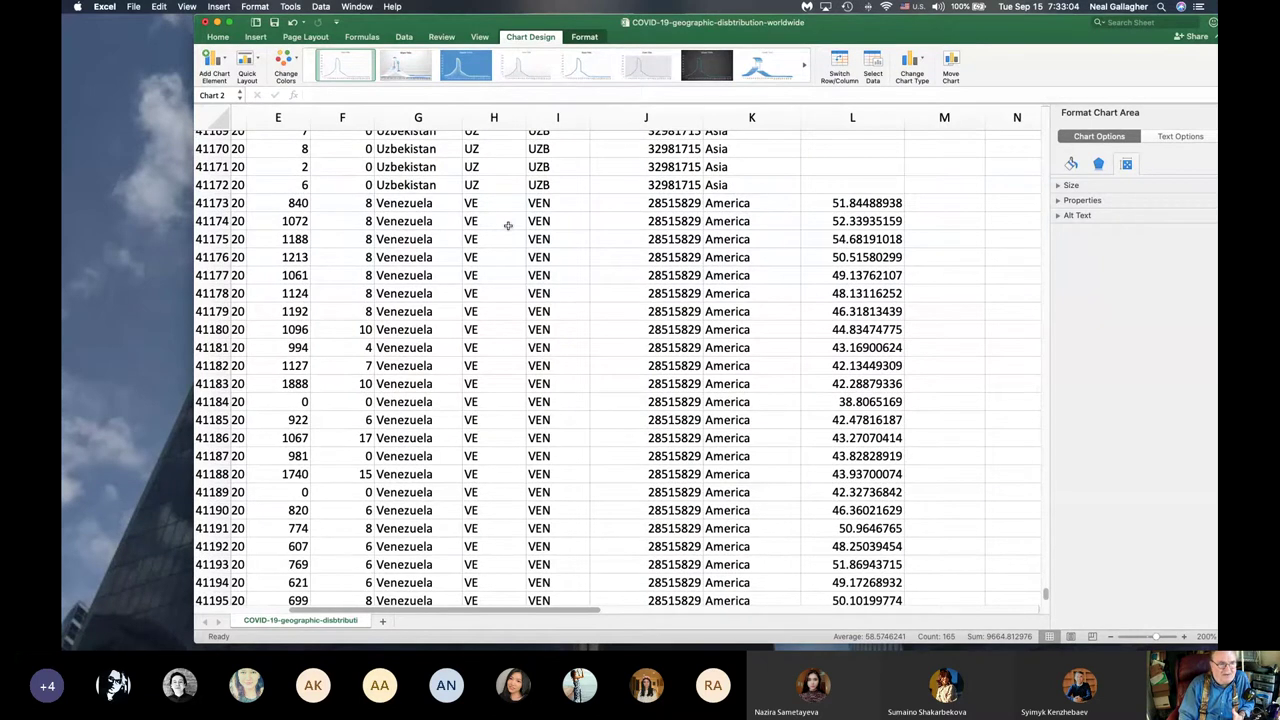
Step: Look through the records upward from Uzbekistan through Uruguay to the United States, and return to the start of the dataset
scroll(508, 225, left, 4)
scroll(519, 231, up, 10)
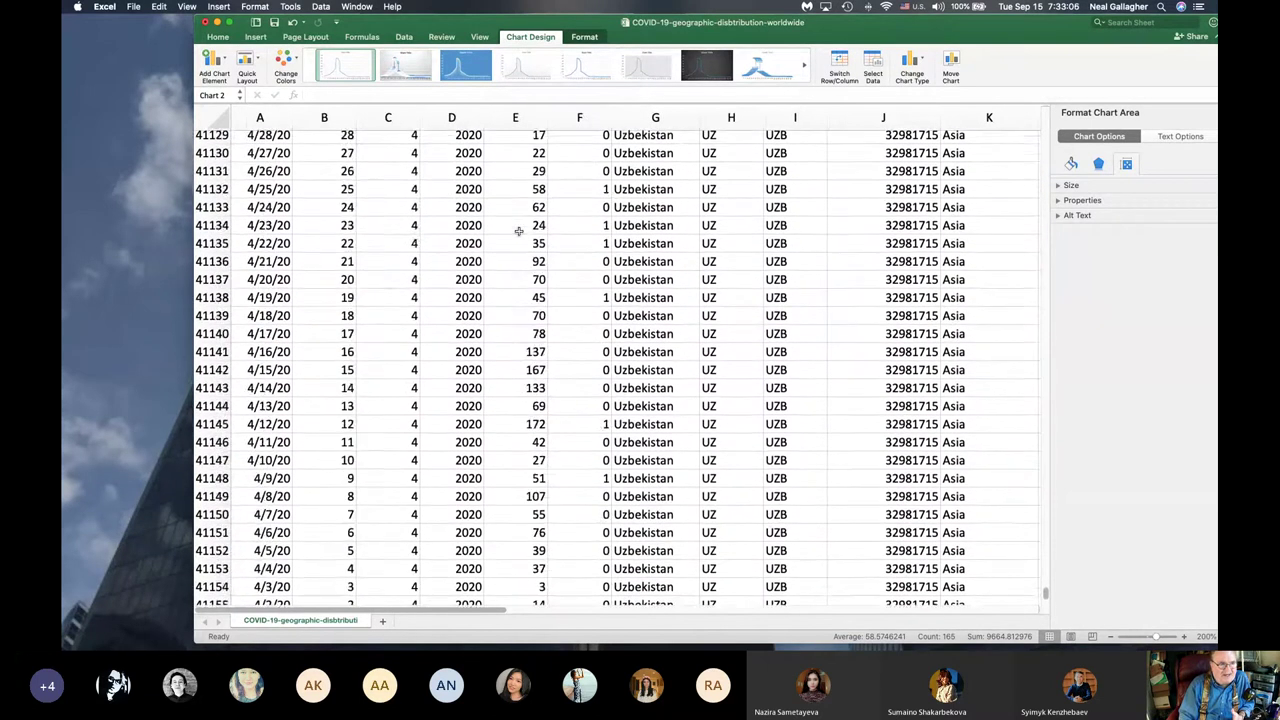
scroll(519, 231, up, 20)
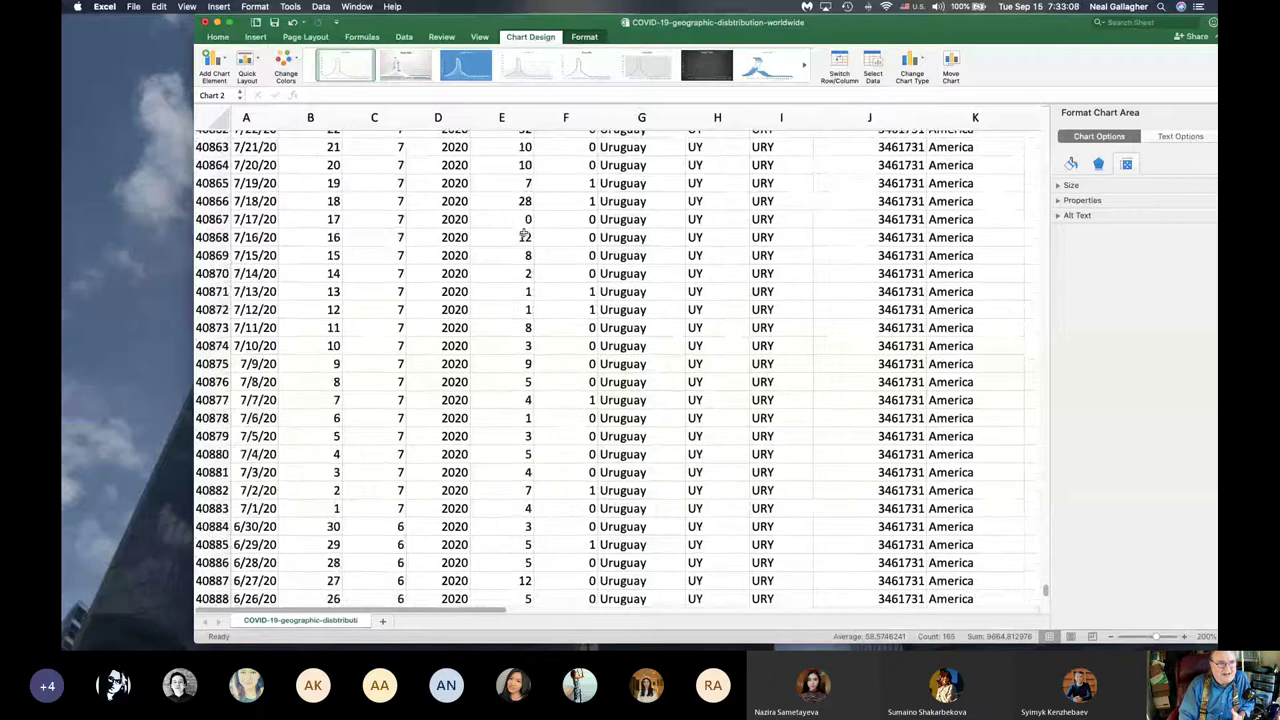
scroll(524, 235, up, 20)
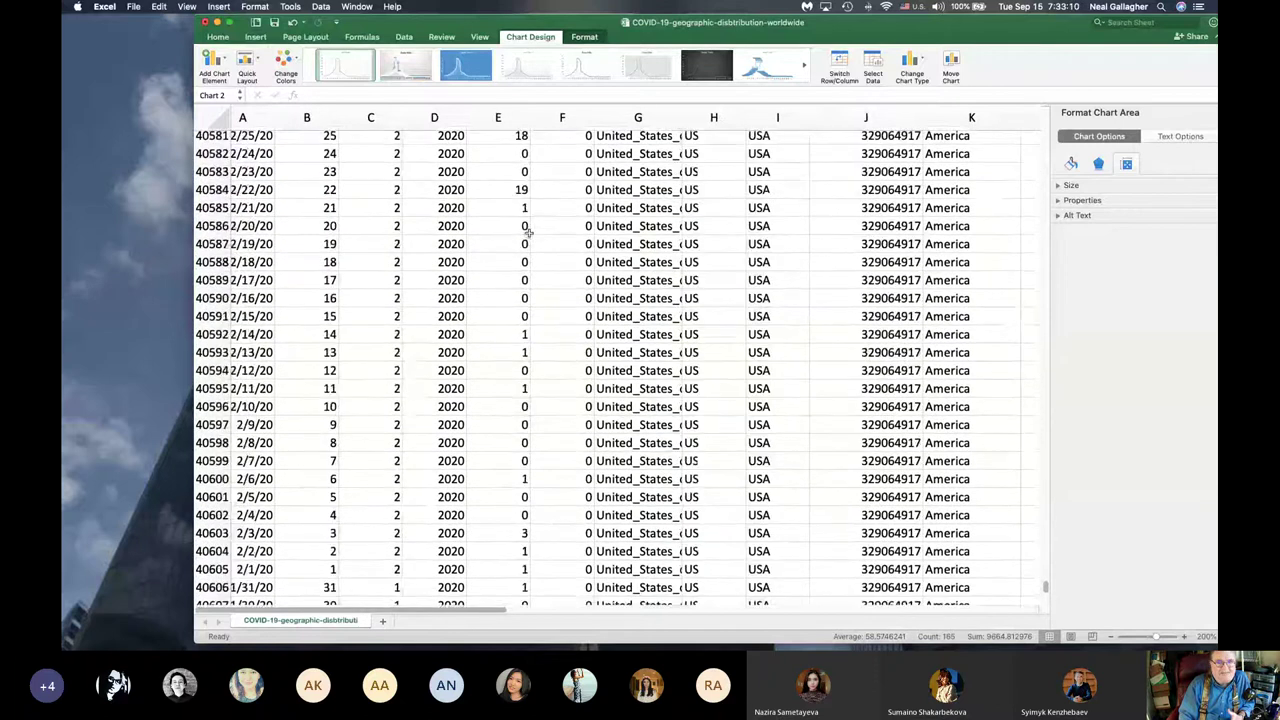
scroll(527, 232, up, 7)
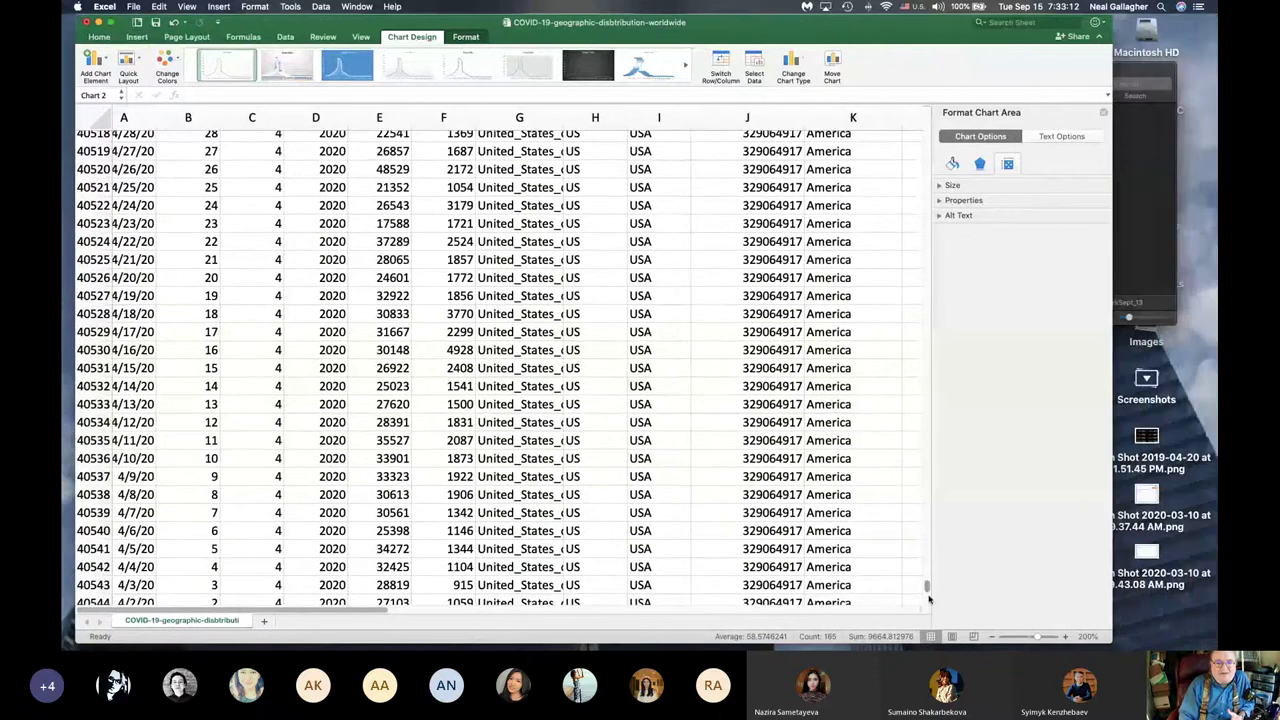
drag(927, 584, 900, 68)
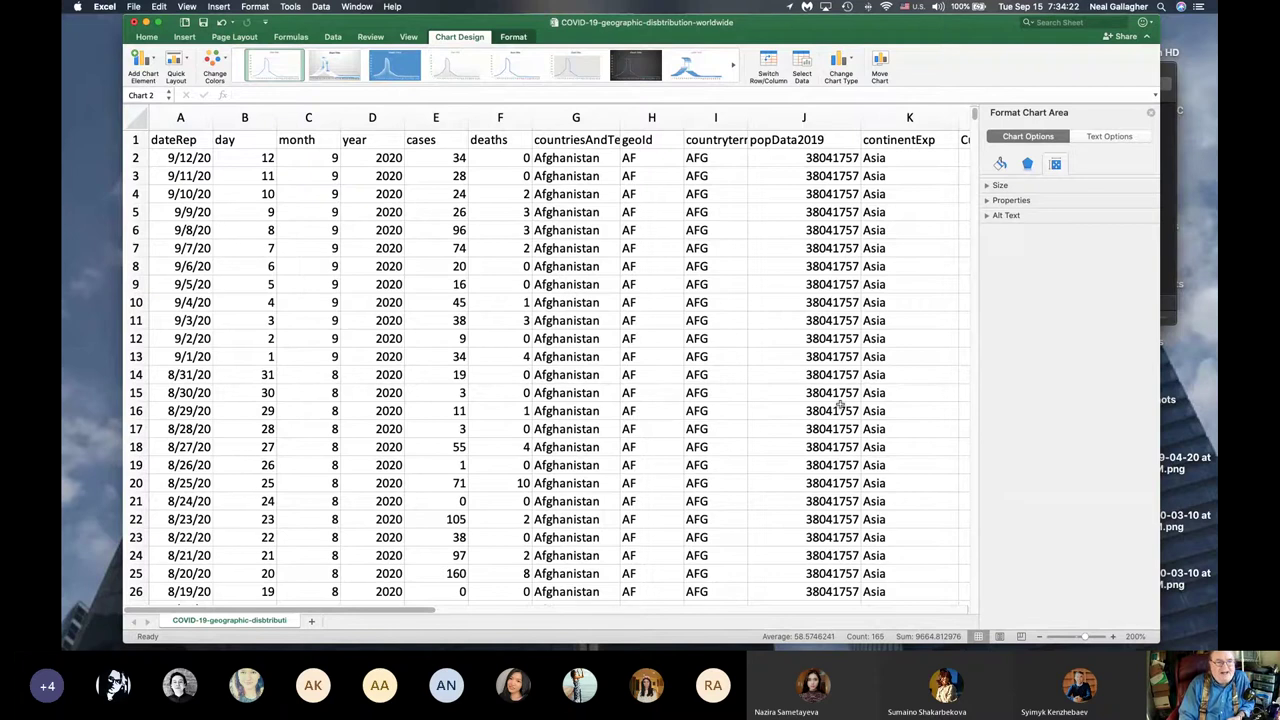
Step: Examine Afghanistan's daily cases and deaths from September back to January 2020, shifting the workbook window slightly
scroll(840, 405, down, 8)
scroll(840, 405, down, 12)
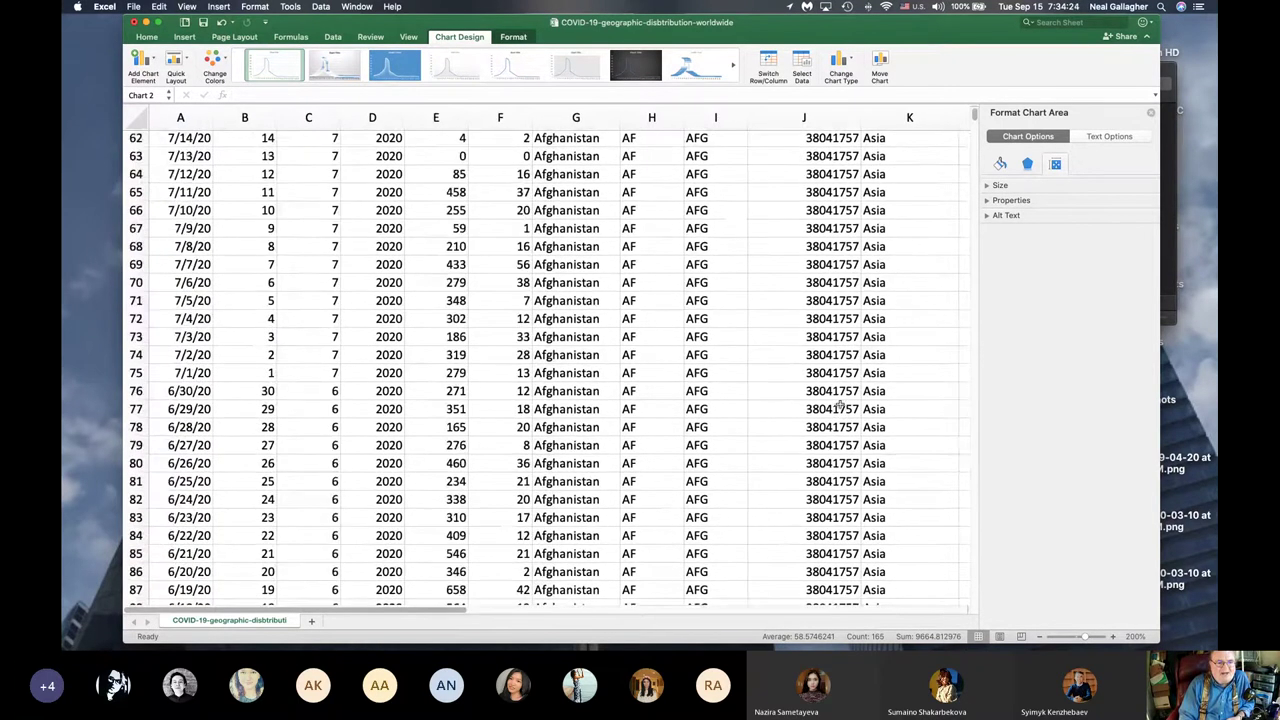
scroll(840, 405, down, 1)
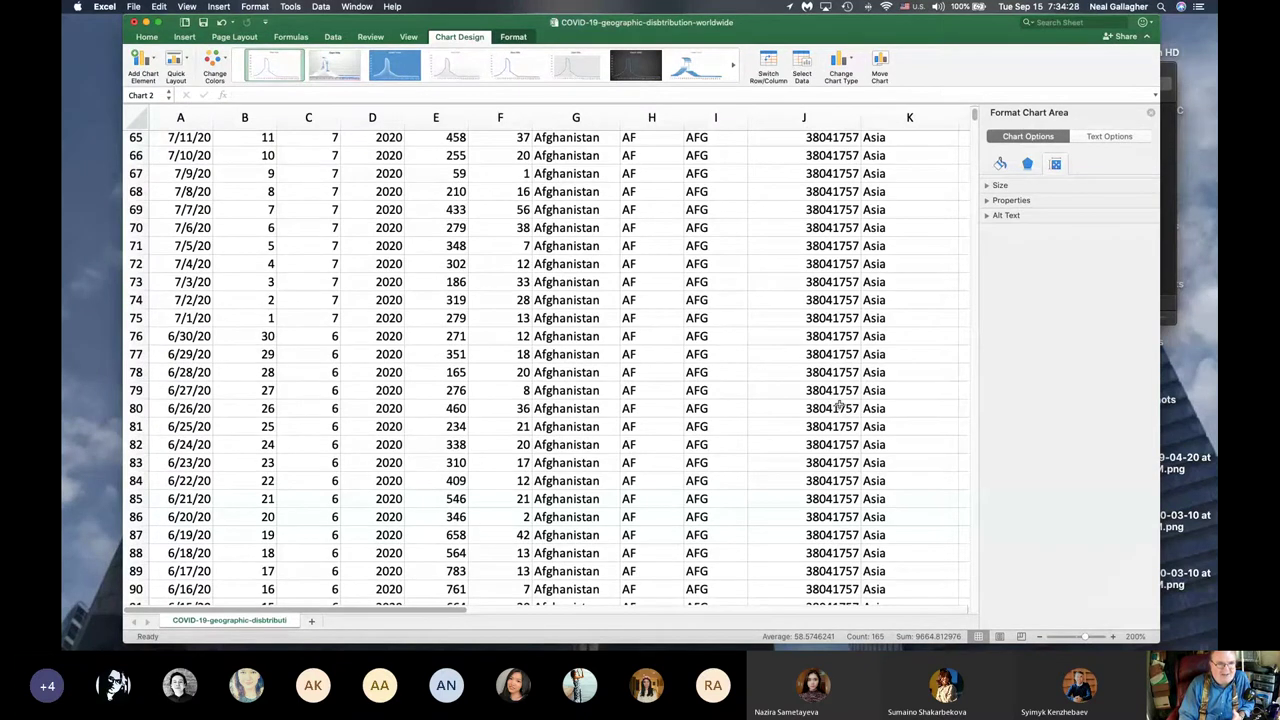
scroll(840, 405, down, 15)
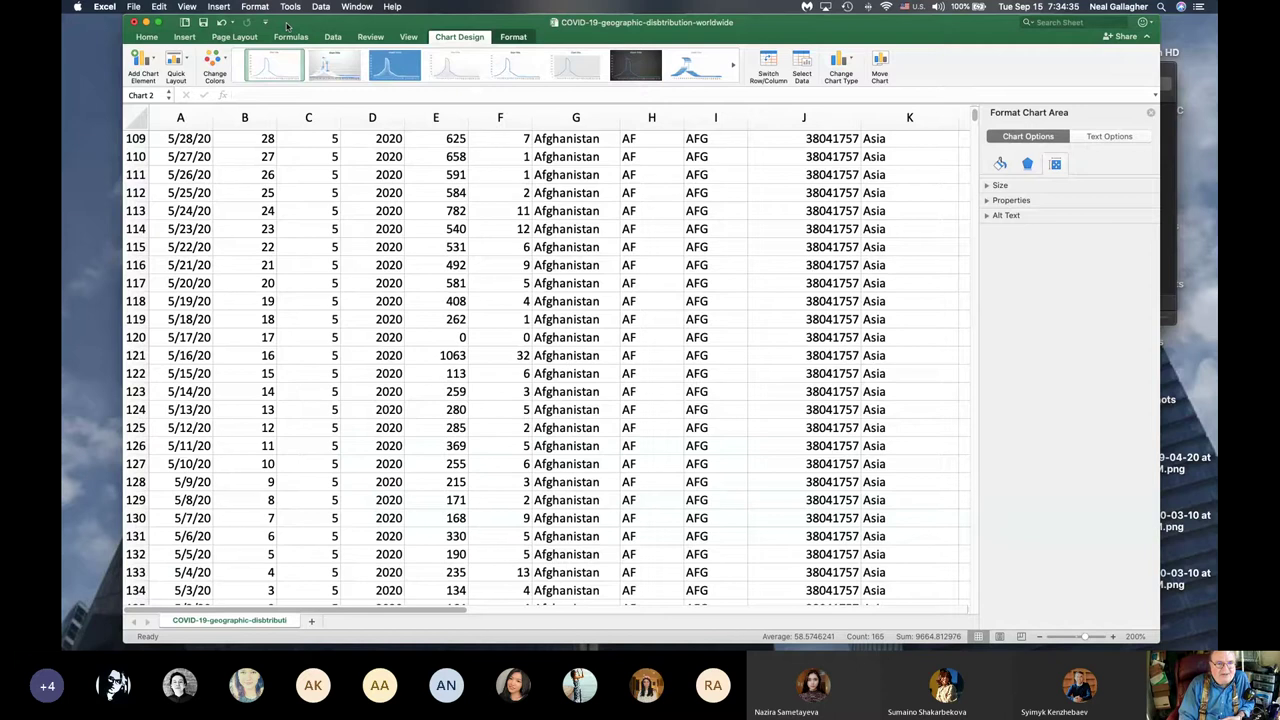
scroll(602, 392, down, 15)
scroll(602, 391, down, 3)
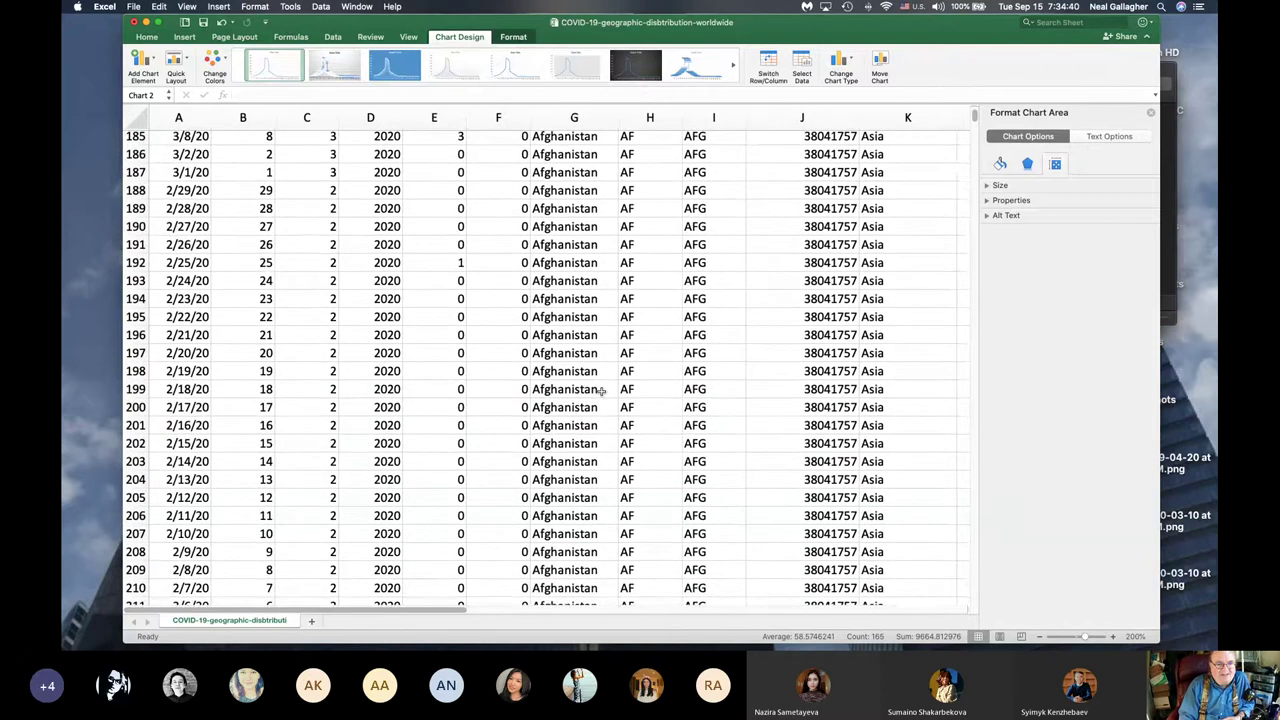
scroll(602, 391, down, 3)
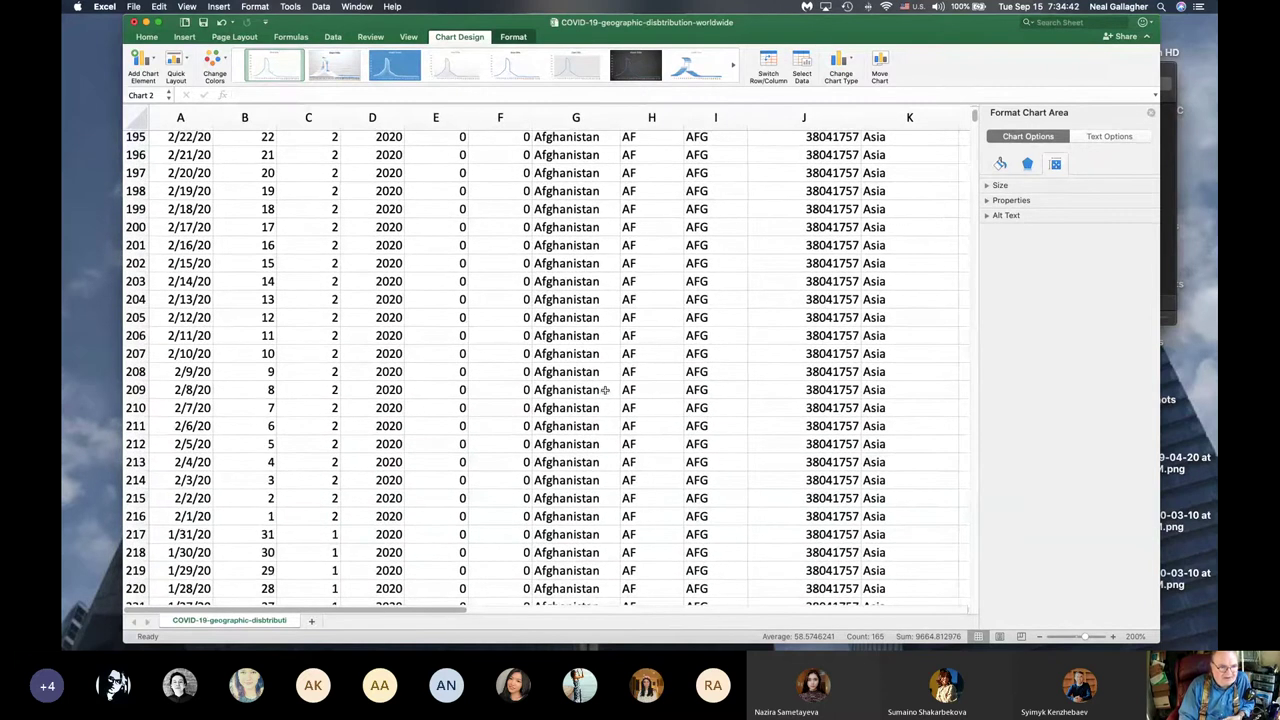
scroll(603, 390, up, 20)
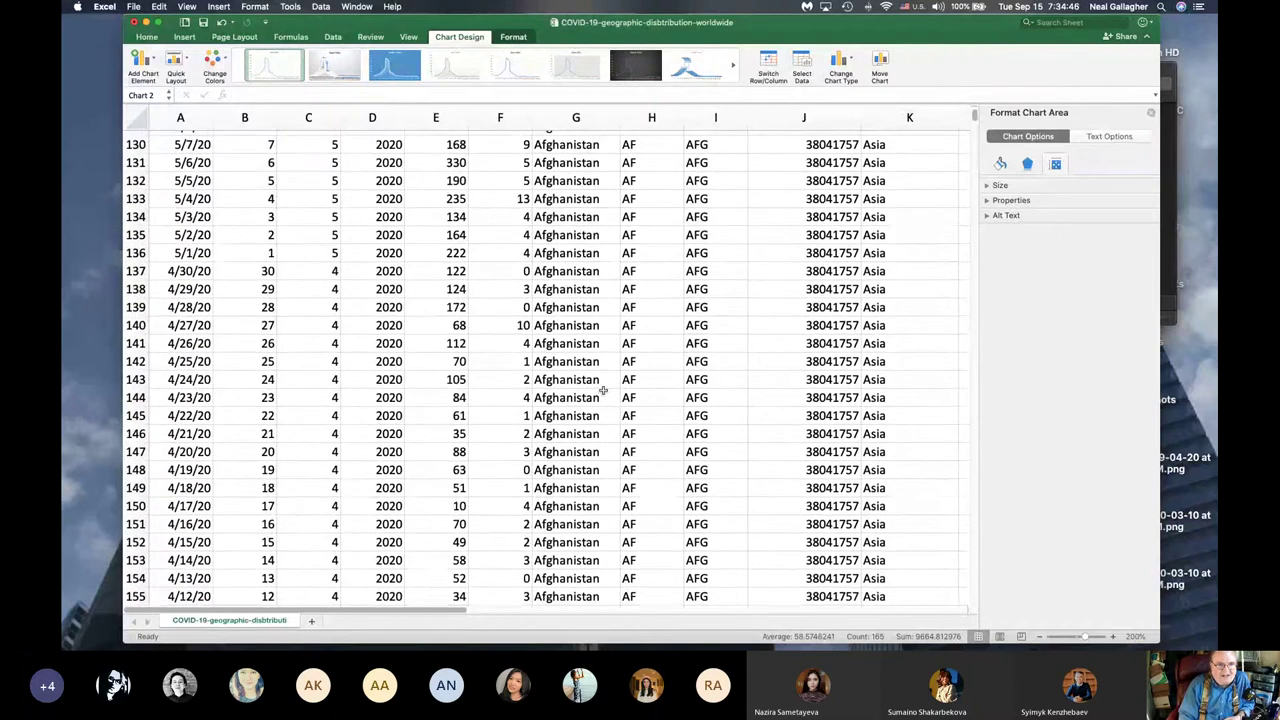
scroll(603, 390, down, 18)
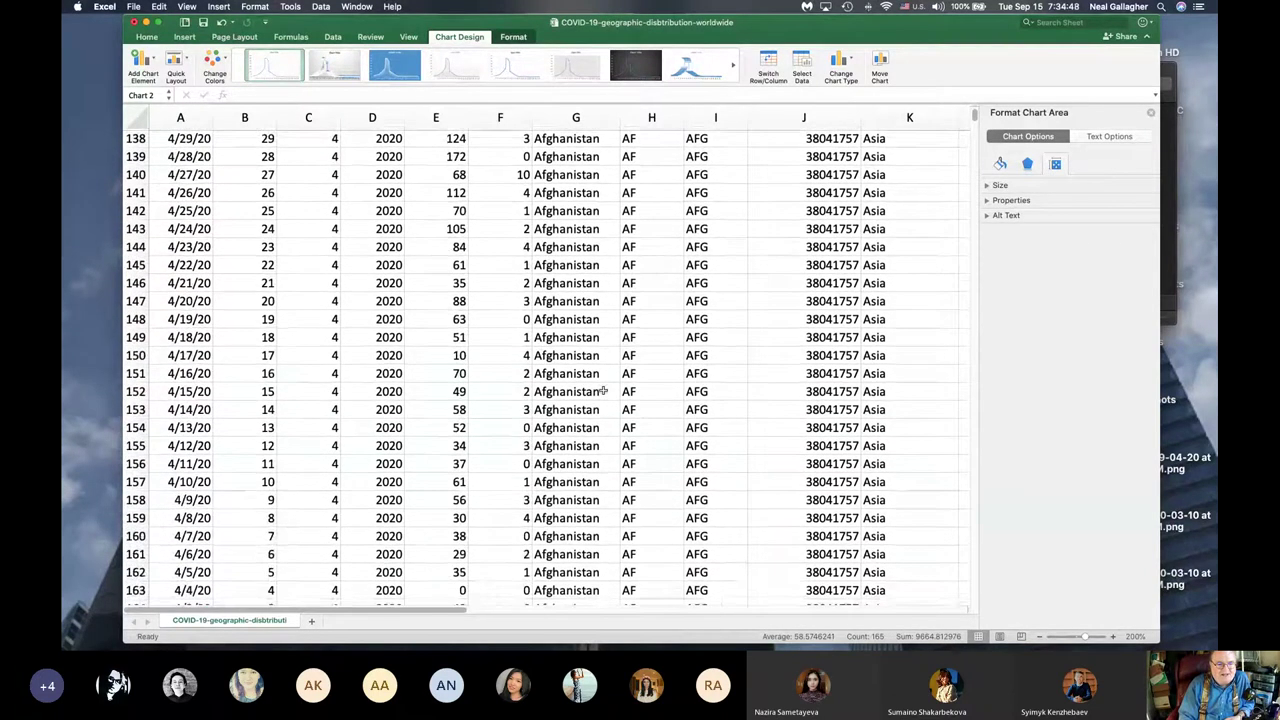
scroll(603, 390, down, 9)
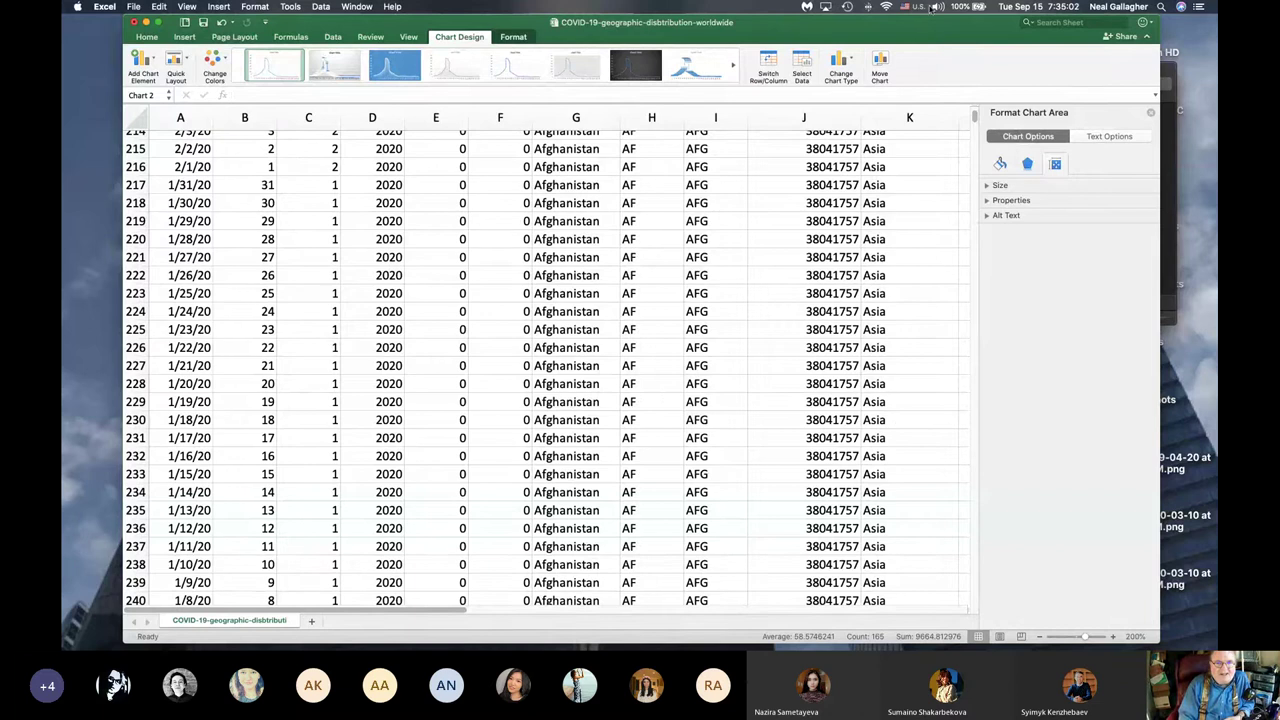
mouse_move(925, 22)
mouse_down()
mouse_move(890, 28)
mouse_move(912, 22)
mouse_up()
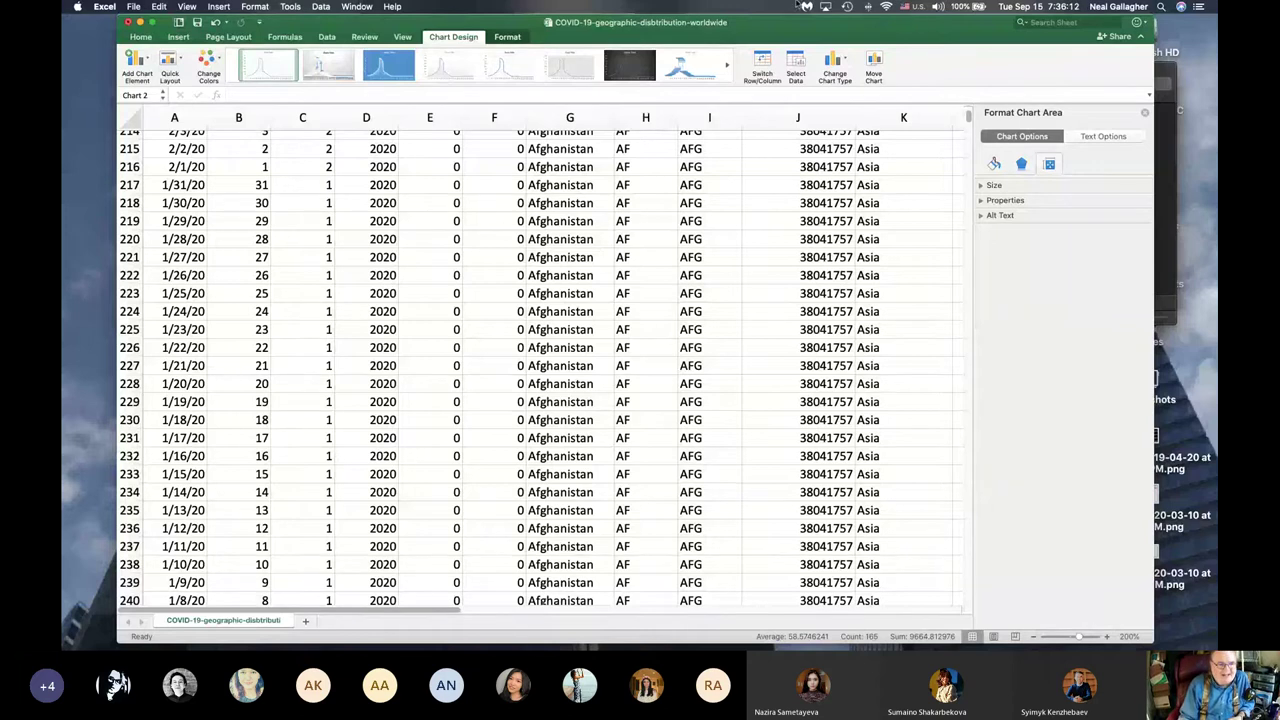
Step: Return to the header row and Afghanistan's September 2020 records, and nudge the workbook window
scroll(793, 223, up, 1)
scroll(793, 223, up, 20)
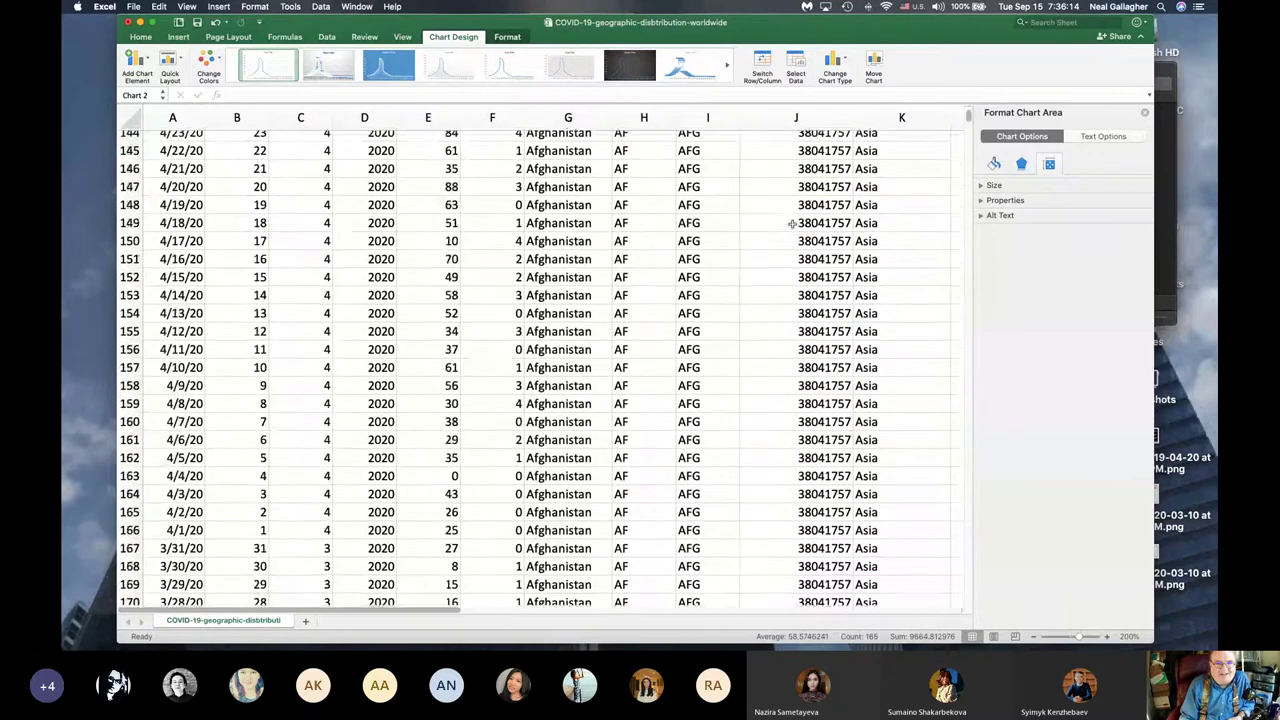
scroll(793, 223, up, 8)
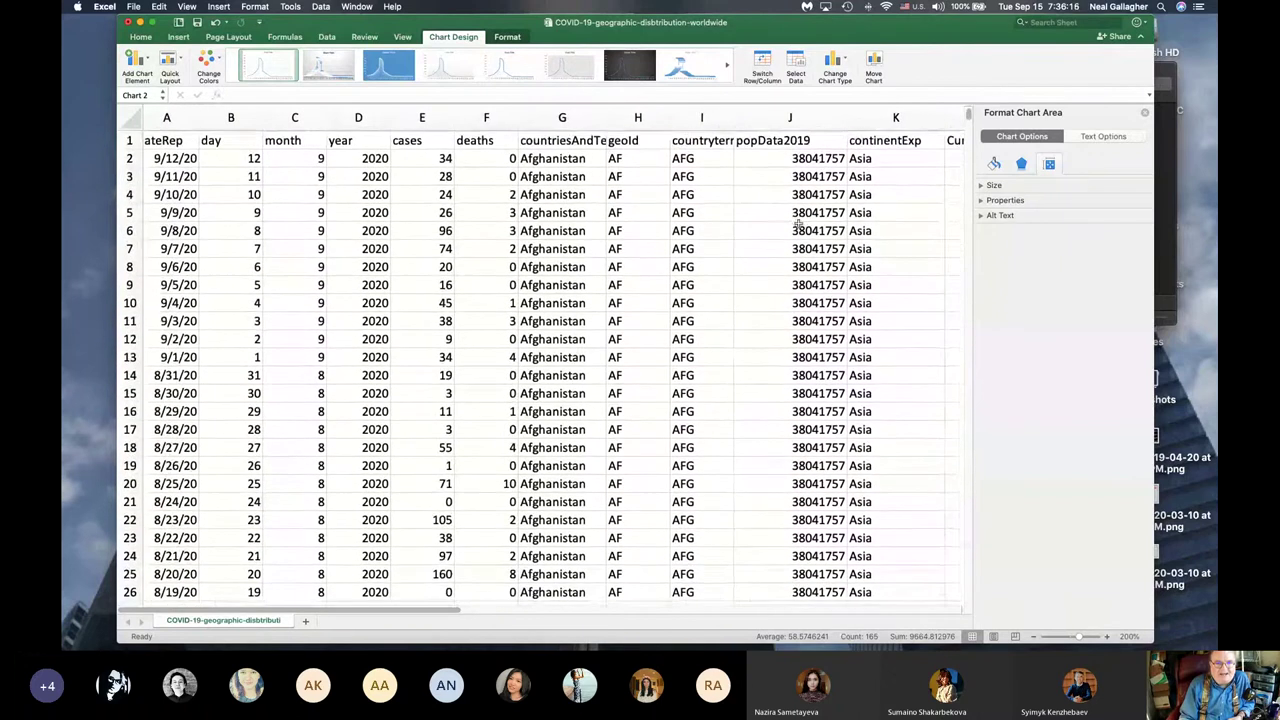
drag(878, 18, 868, 8)
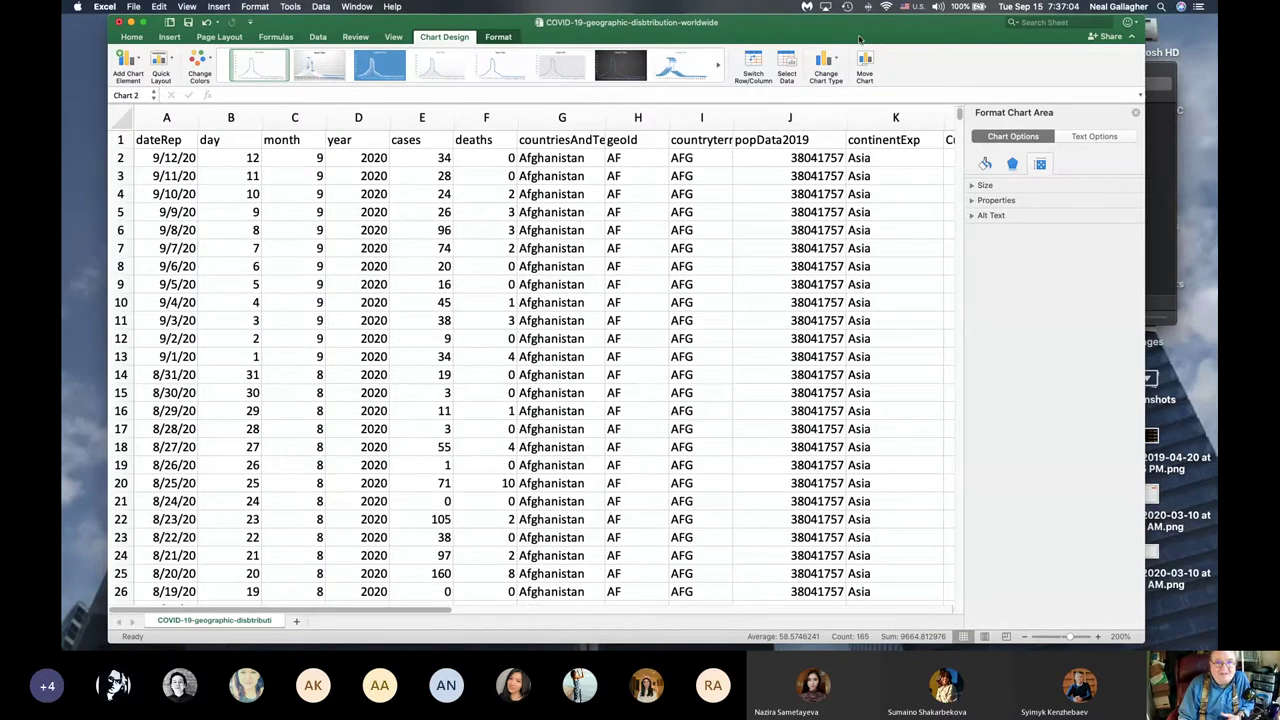
Step: Examine the records from Afghanistan through Albania to Algeria's June and July 2020 rows
scroll(872, 196, up, 2)
scroll(872, 196, down, 20)
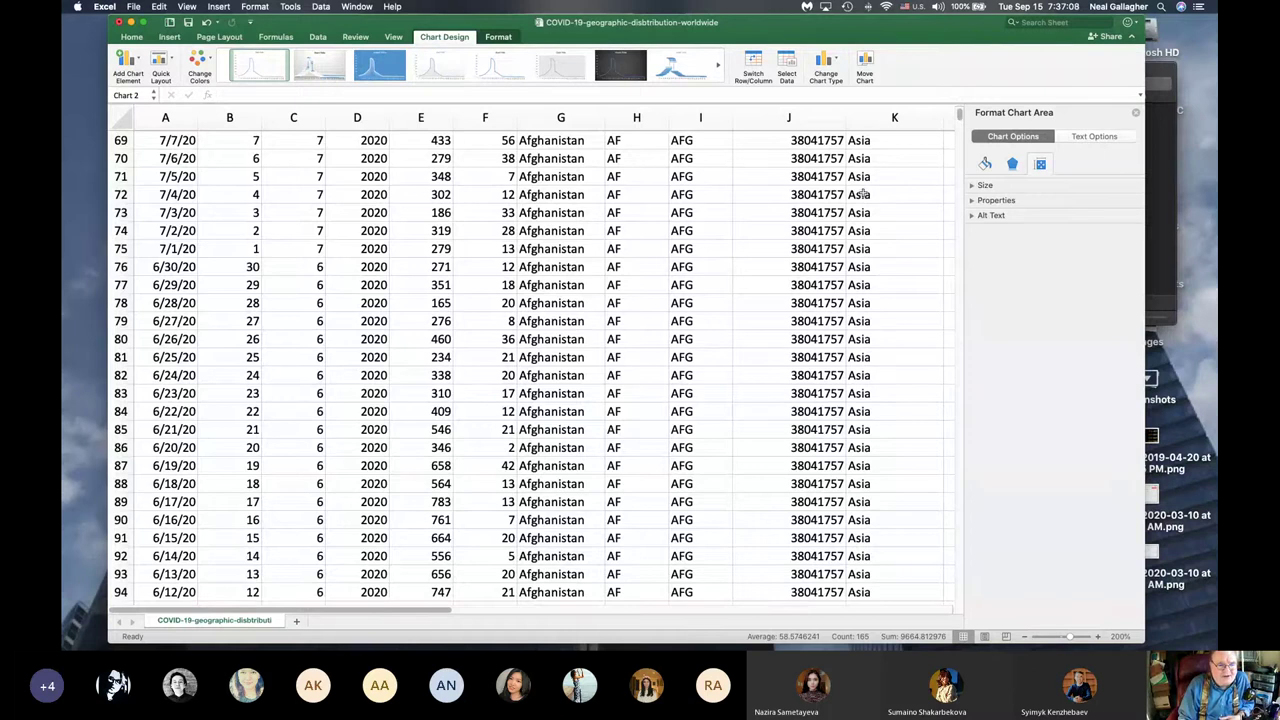
scroll(860, 192, down, 12)
scroll(858, 191, down, 20)
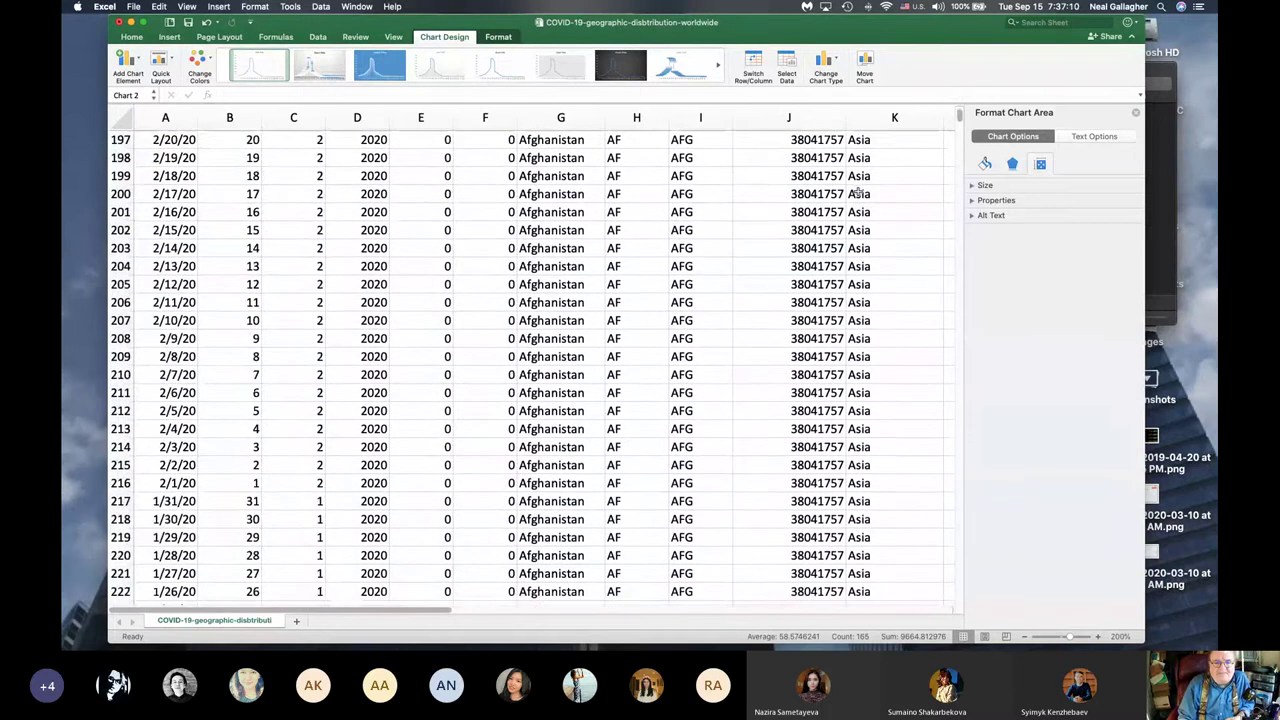
scroll(858, 190, down, 7)
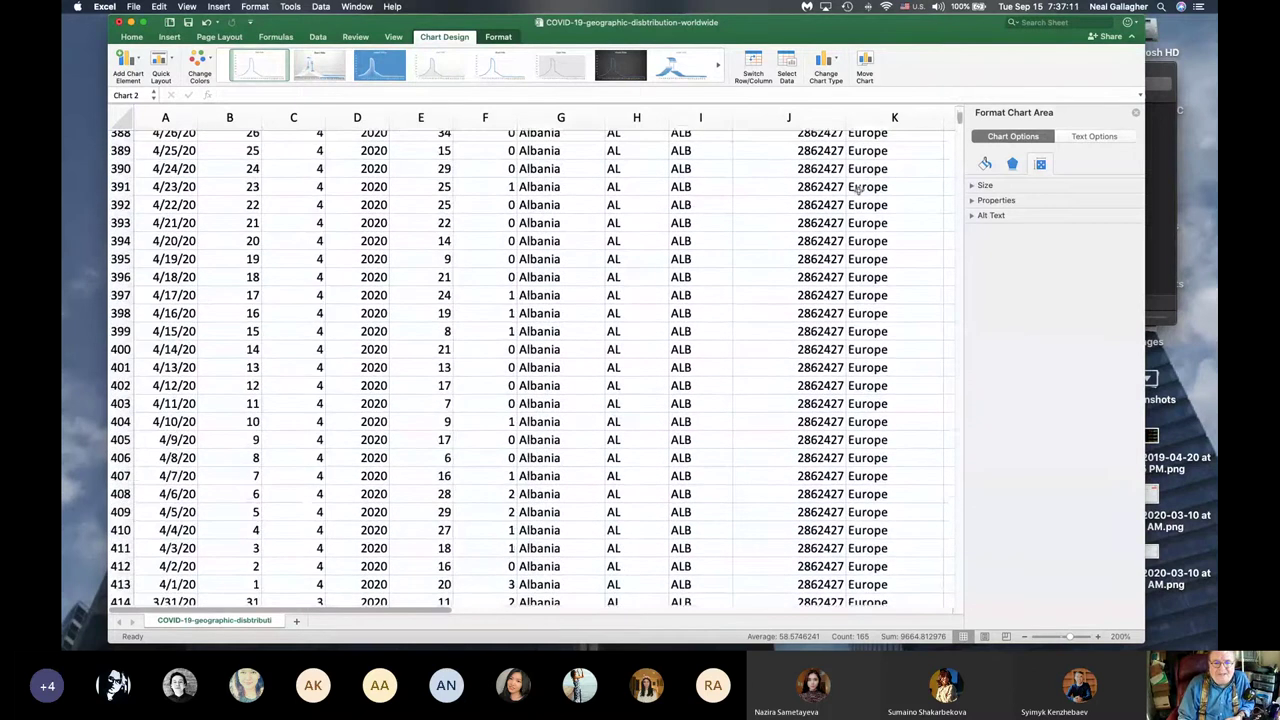
scroll(858, 190, down, 20)
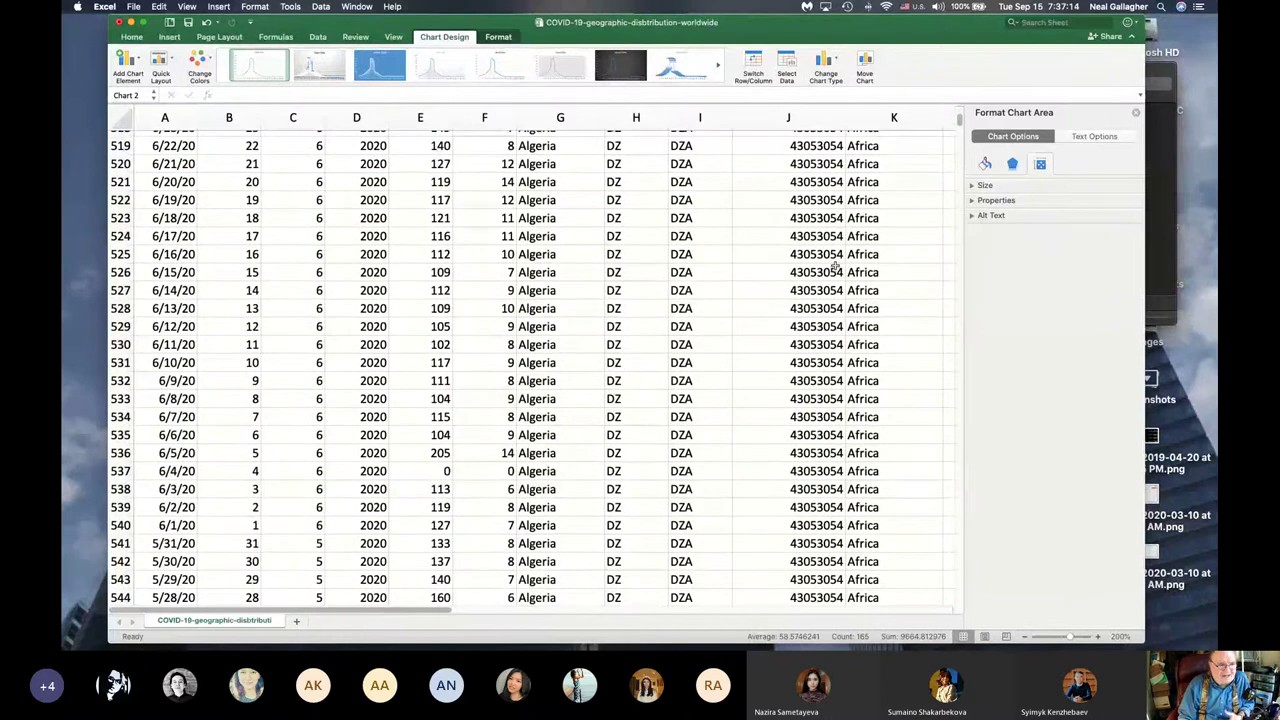
scroll(835, 265, up, 8)
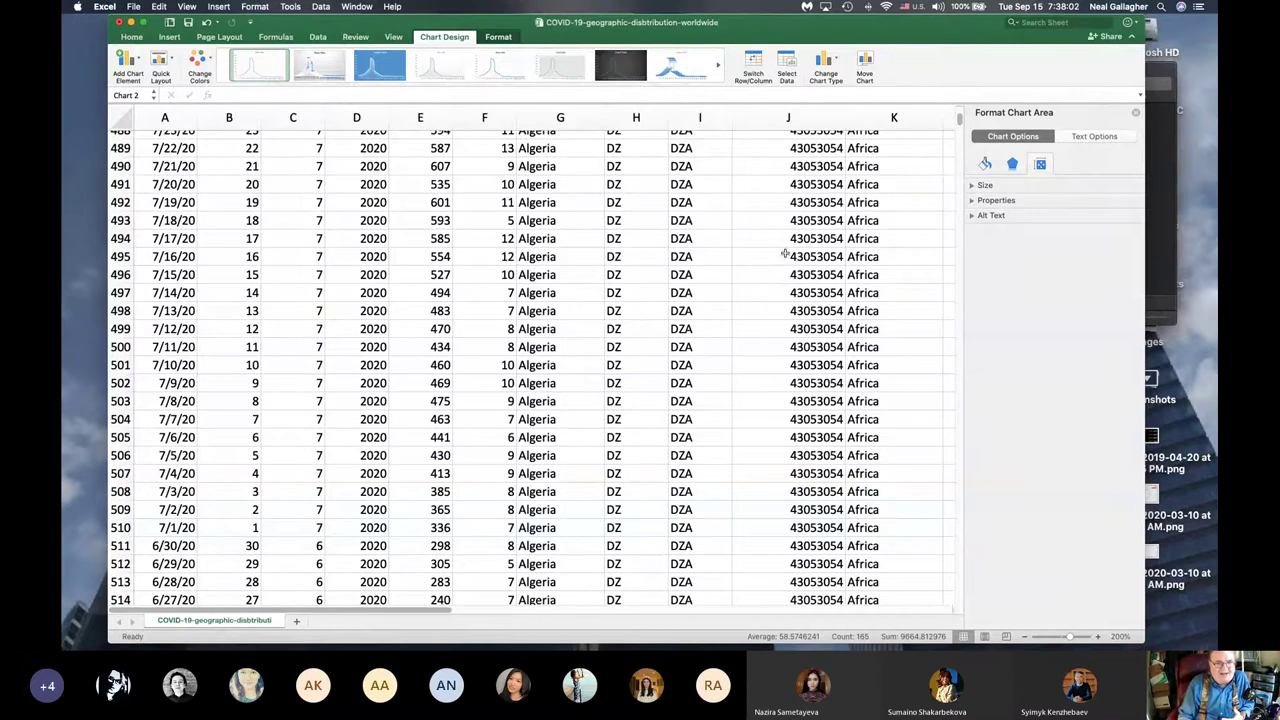
Step: Show Afghanistan's 14-day cumulative cases per 100,000 in column L beside the check calculations in columns Q and S, repositioning the window
scroll(760, 255, right, 10)
scroll(709, 252, up, 20)
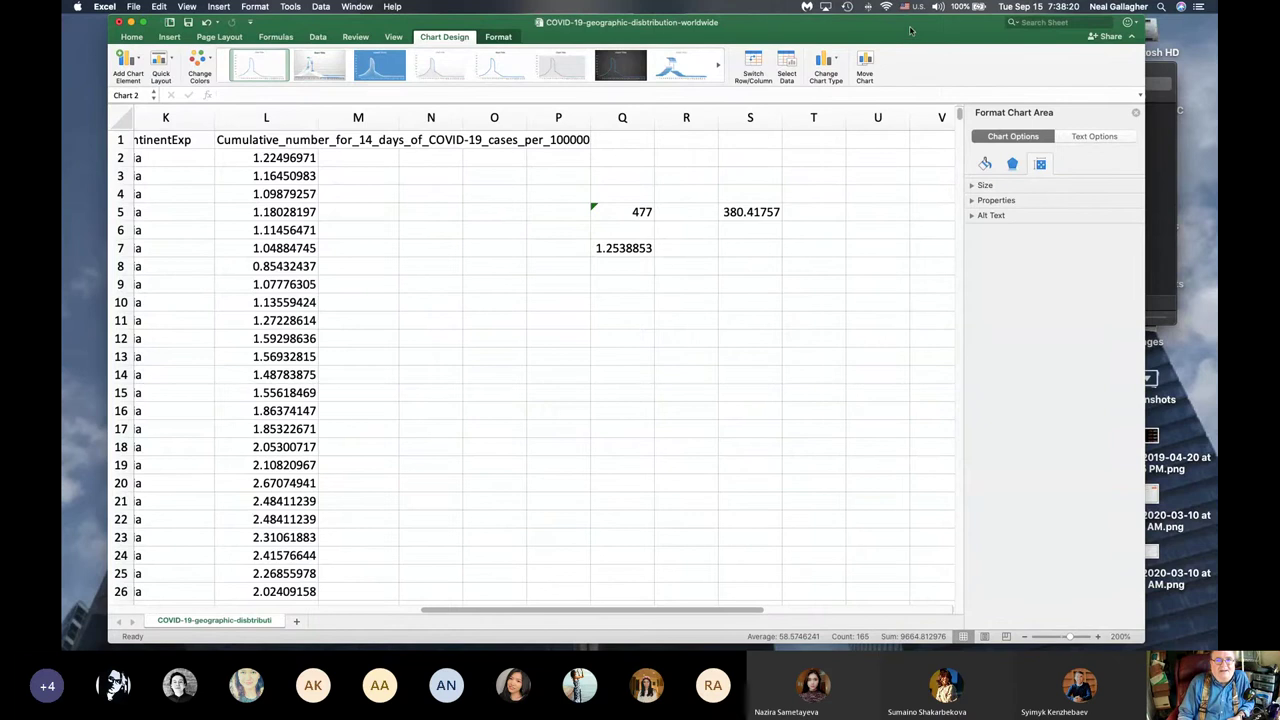
drag(910, 30, 968, 30)
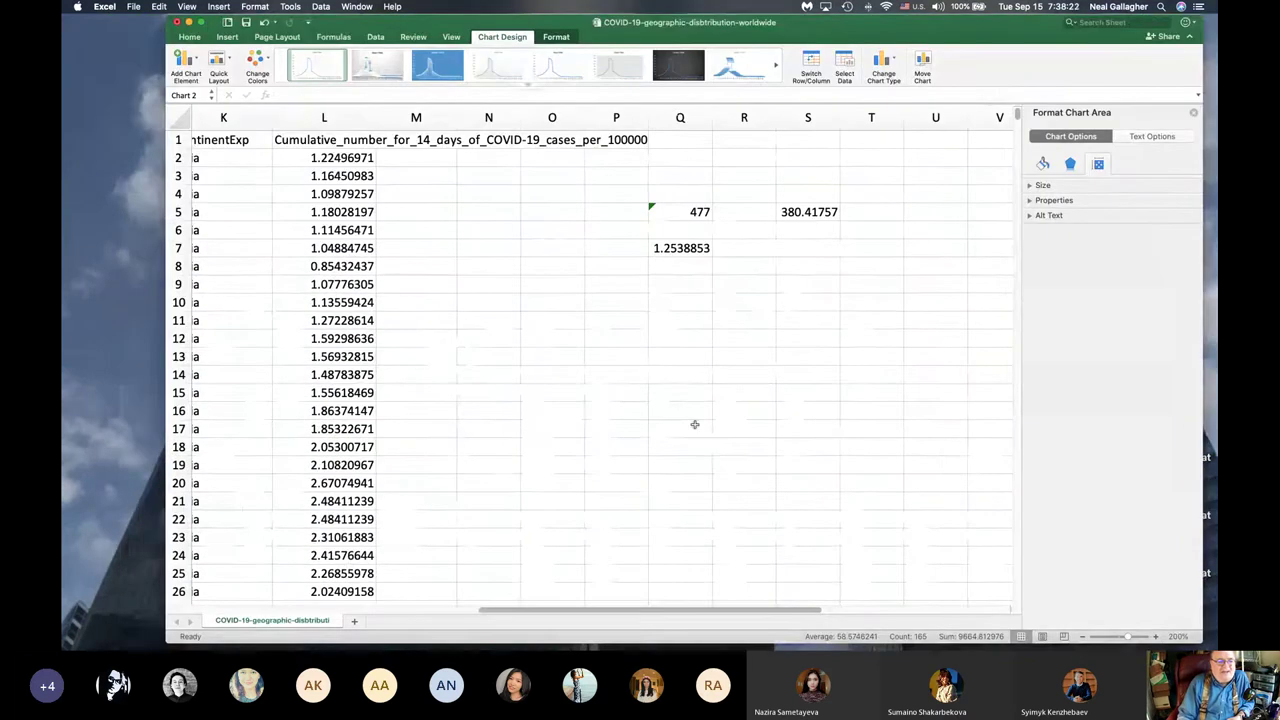
Step: Switch to the ComputerScienceforPoets syllabus in Pages and examine the weekly schedule's topics and video links for Weeks 1 to 3
mouse_move(755, 645)
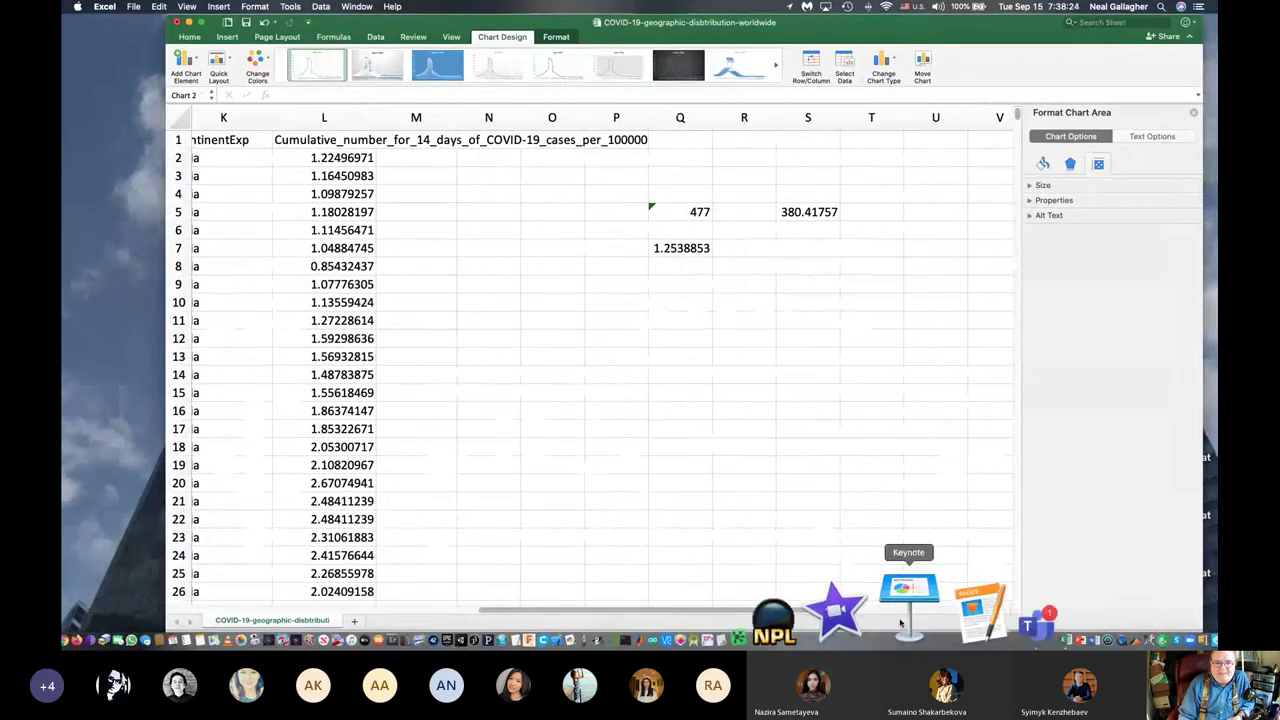
click(903, 620)
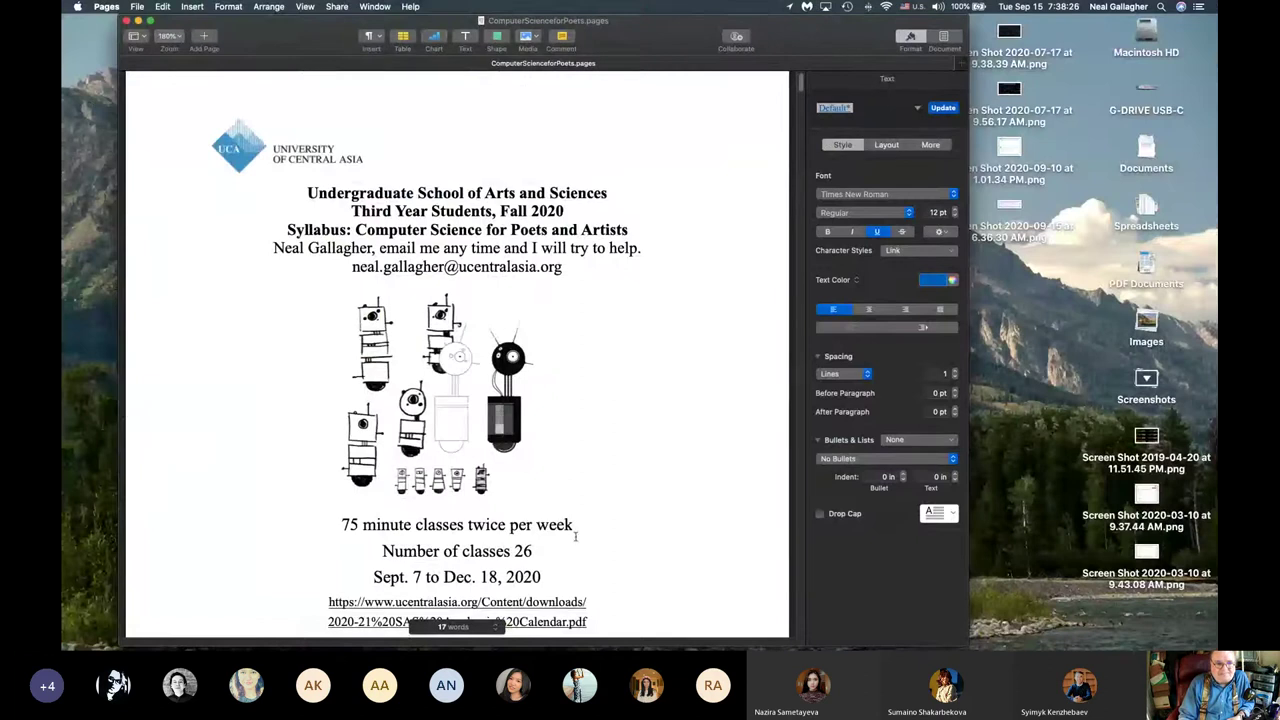
scroll(575, 537, down, 20)
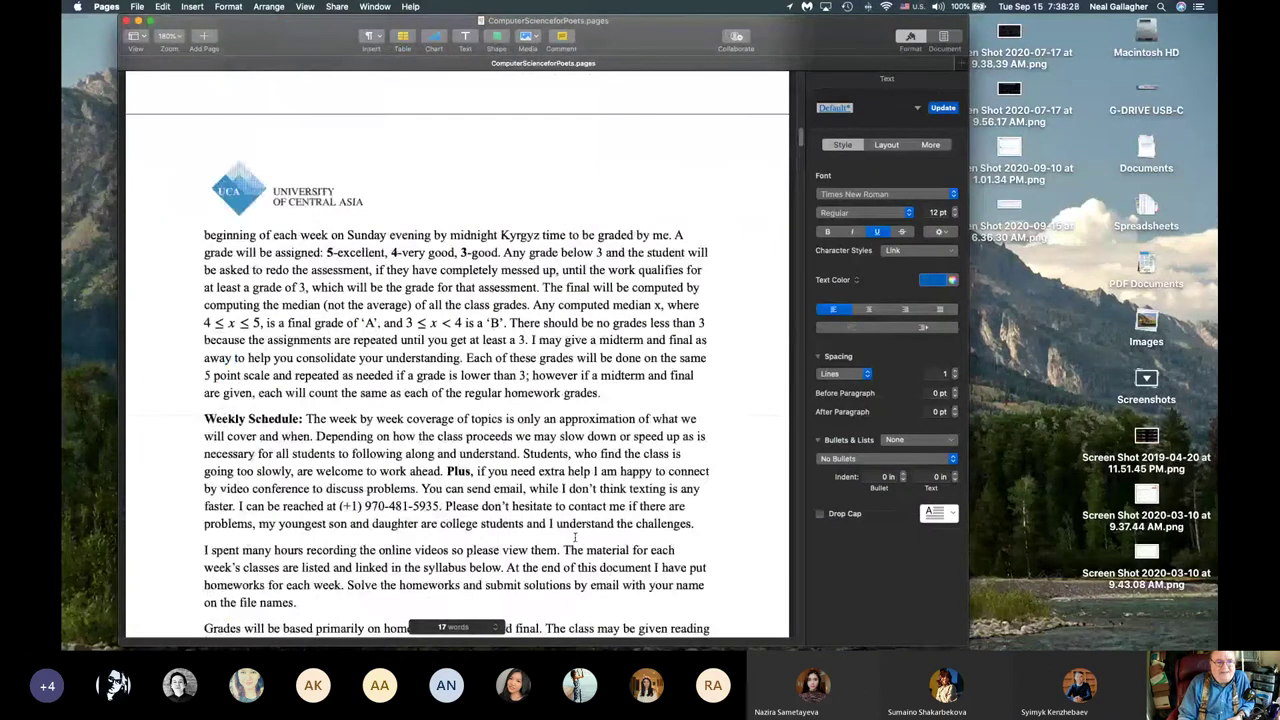
scroll(575, 541, down, 5)
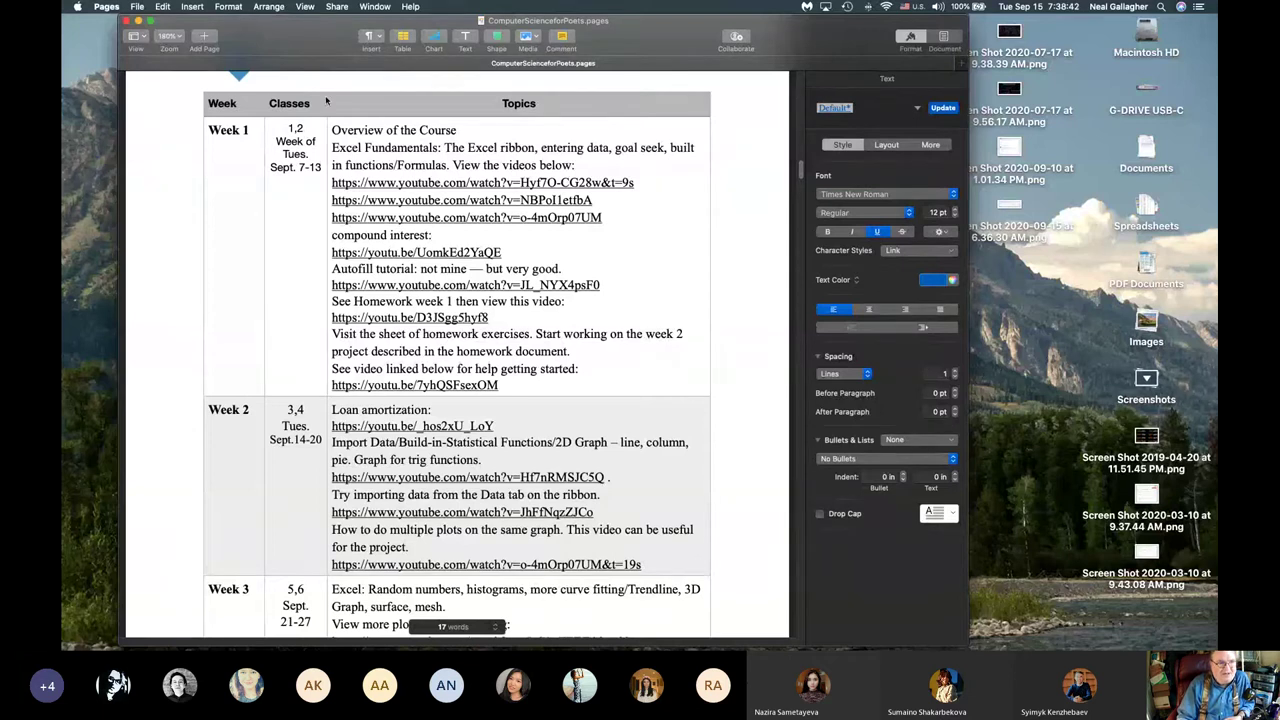
drag(305, 34, 355, 32)
scroll(492, 463, down, 3)
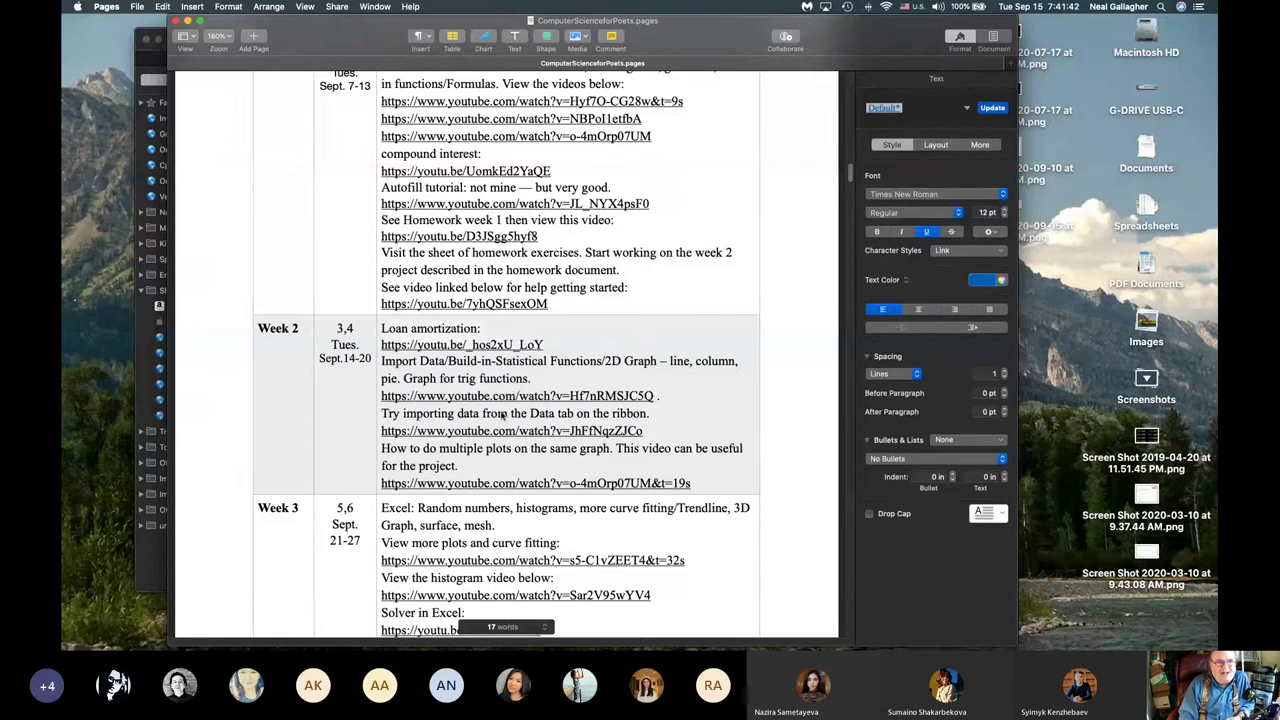
Step: Switch to Excel and create a new blank workbook
mouse_move(560, 635)
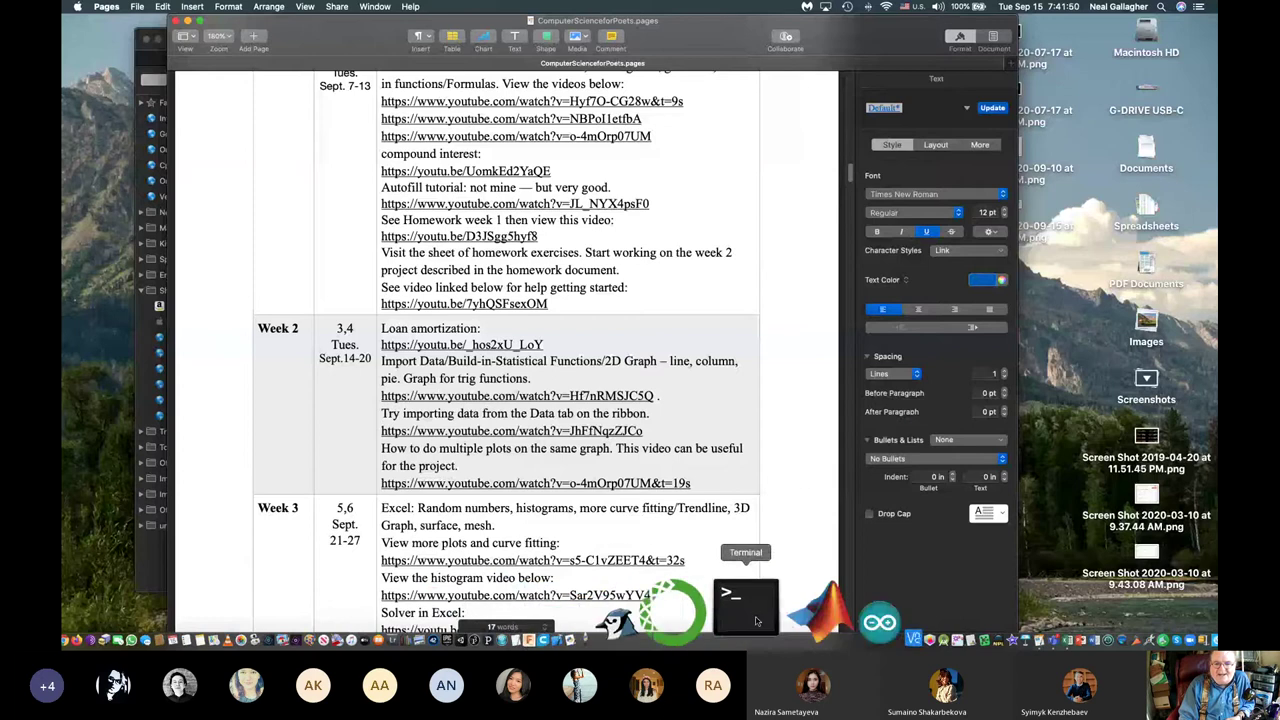
click(942, 612)
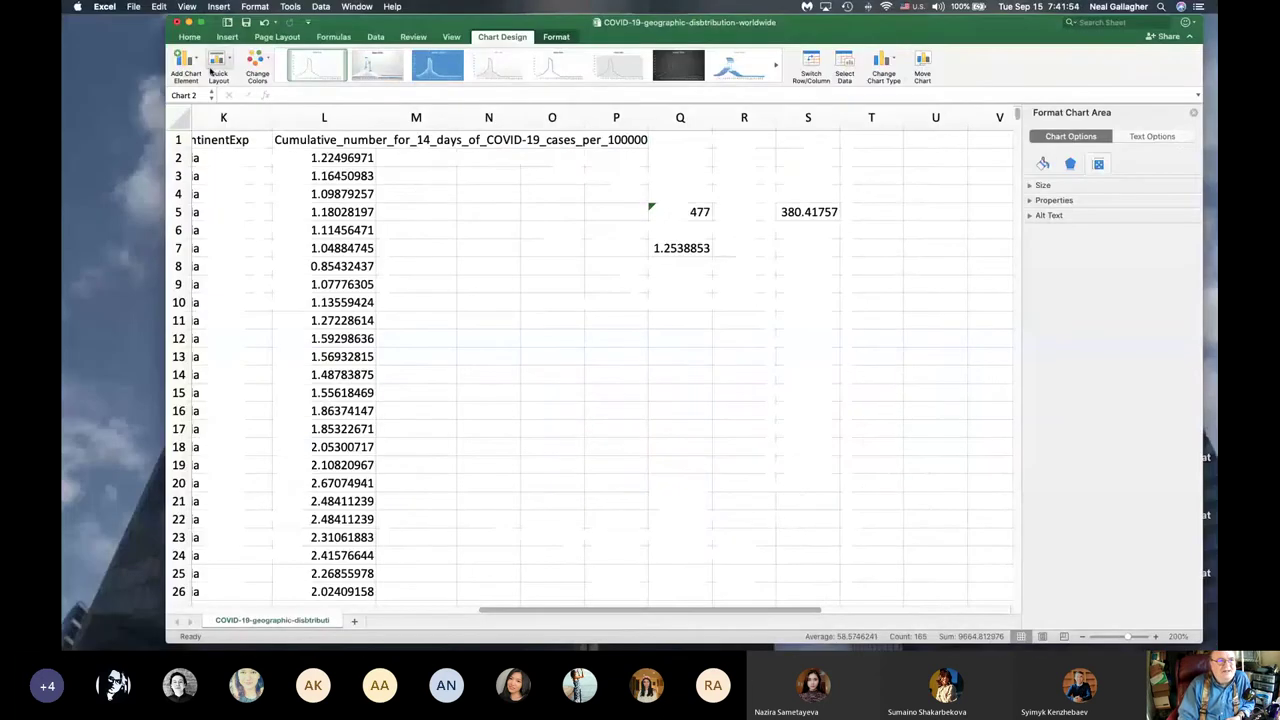
click(133, 7)
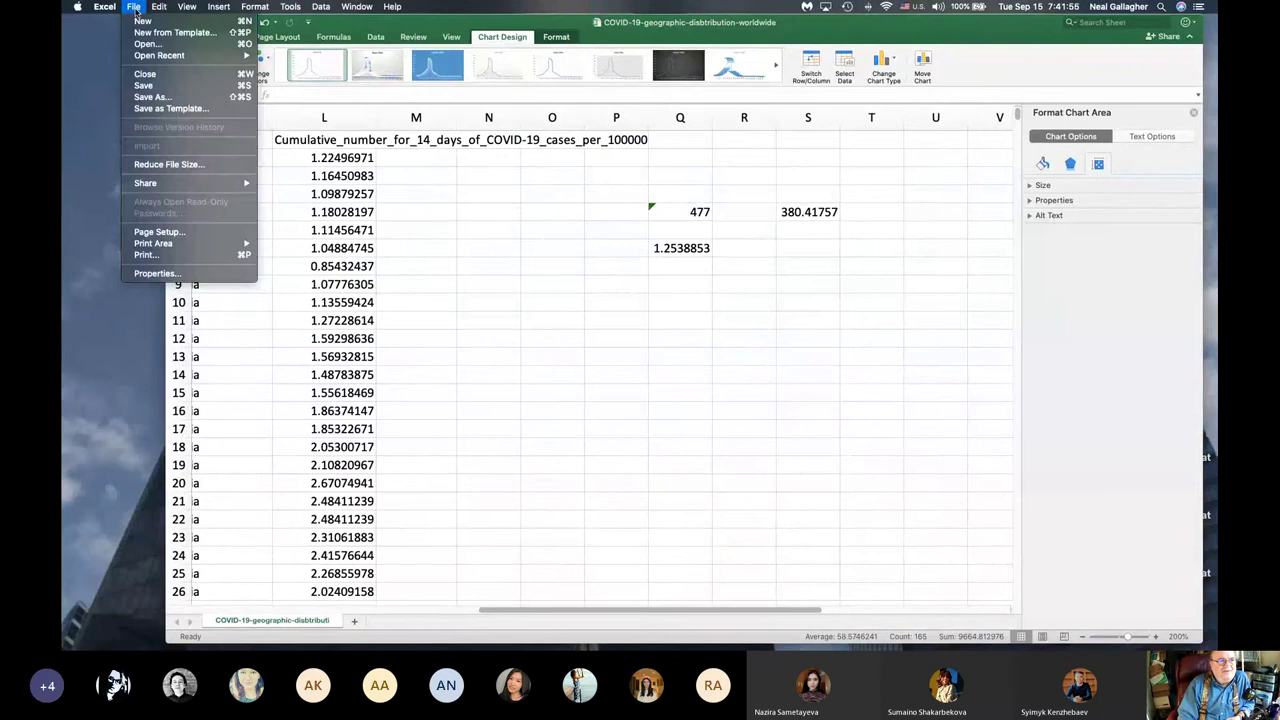
click(143, 21)
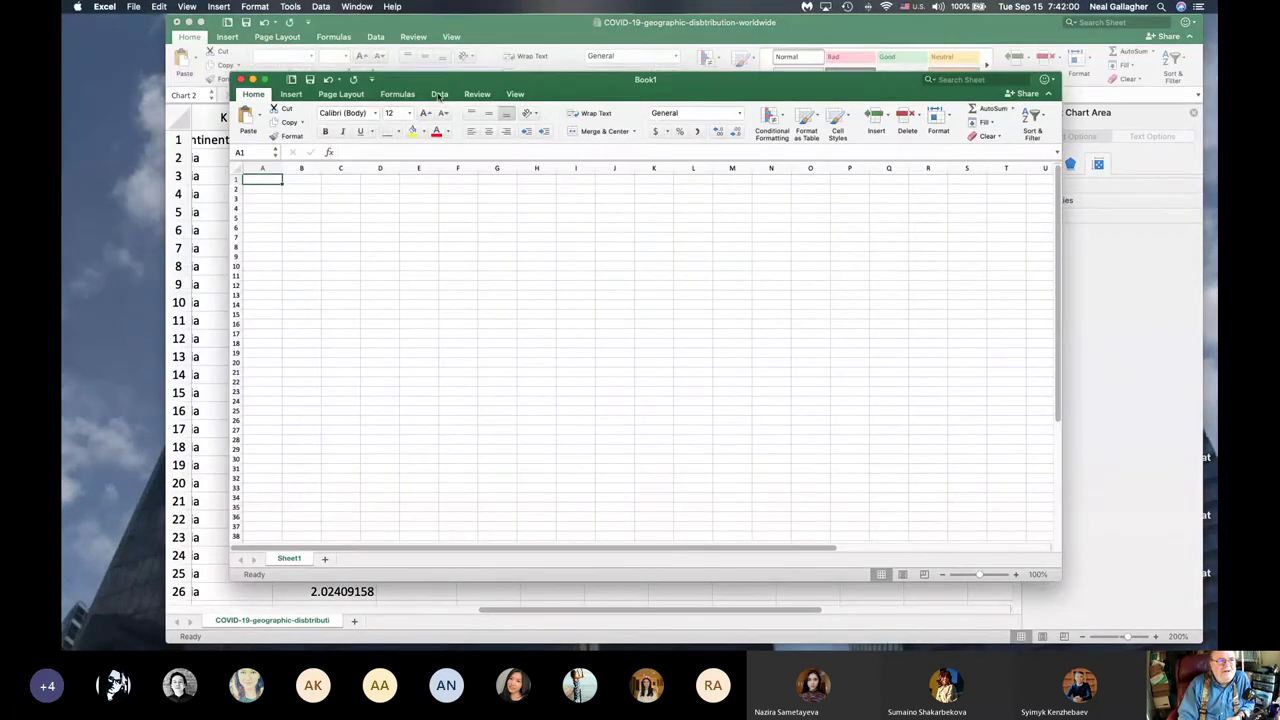
Step: Set the new workbook's zoom to 200% and move and enlarge its window to cover the COVID-19 workbook
click(515, 95)
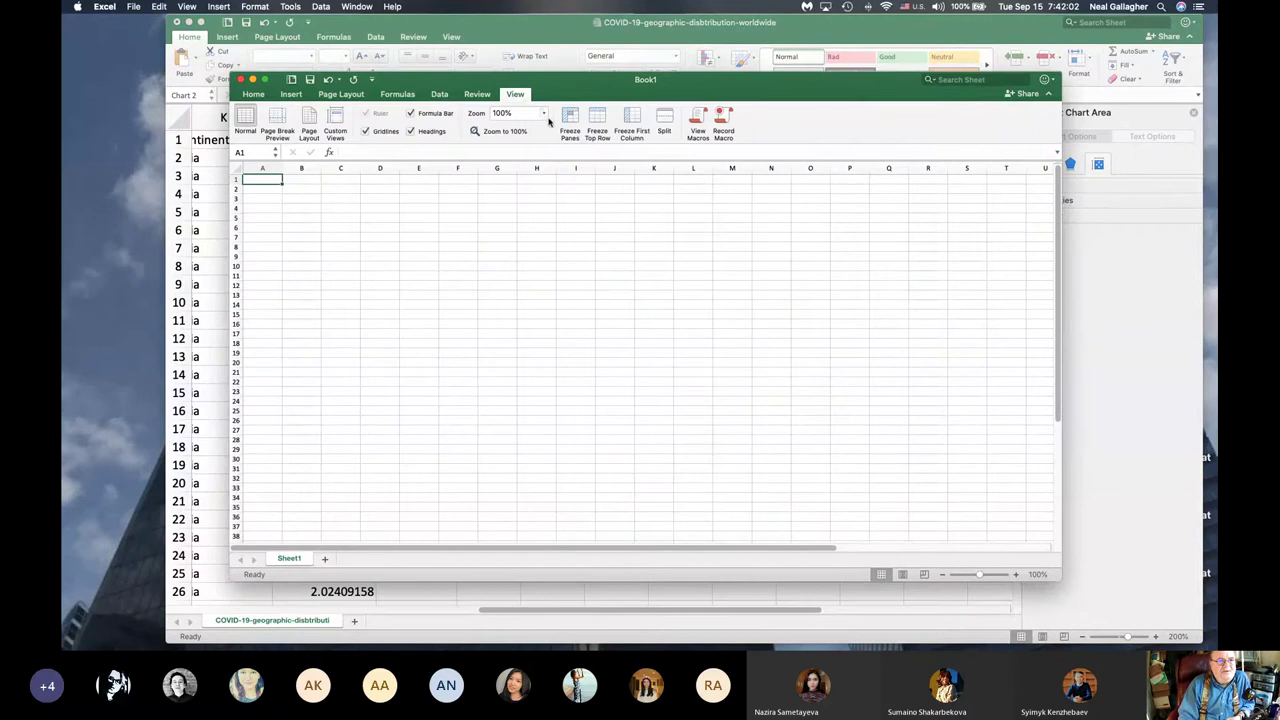
click(547, 118)
click(535, 127)
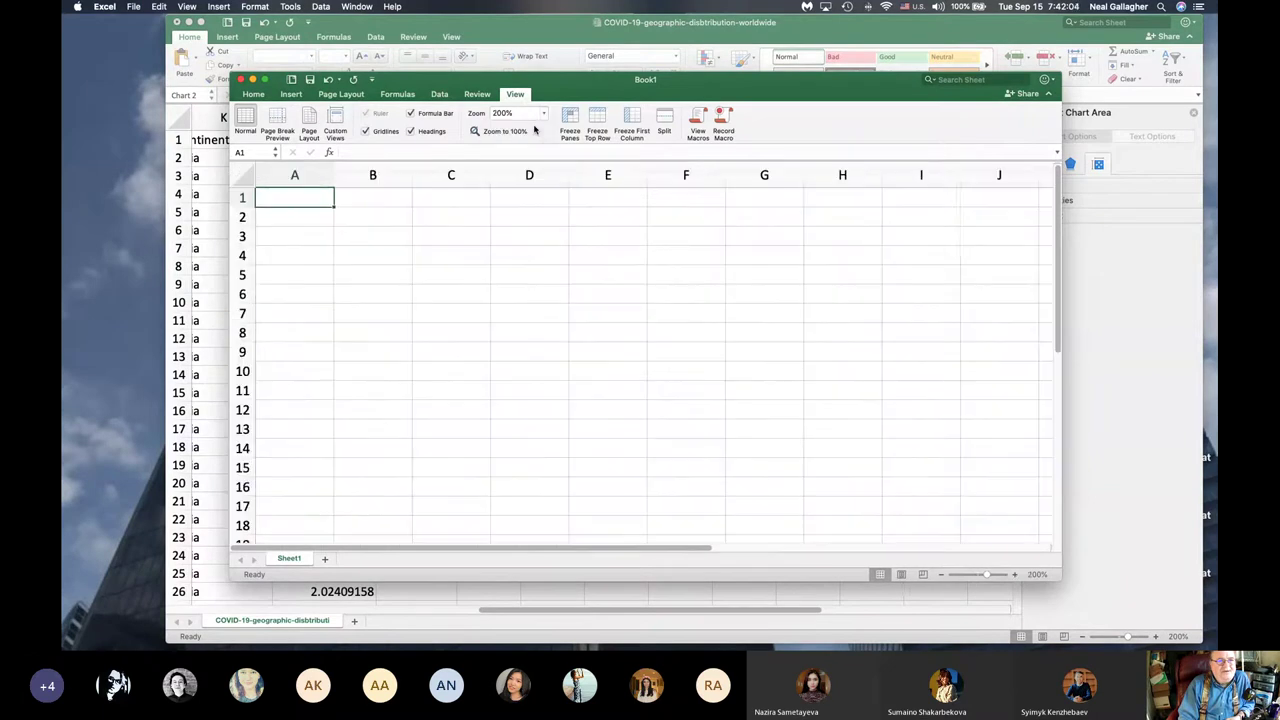
drag(590, 80, 520, 23)
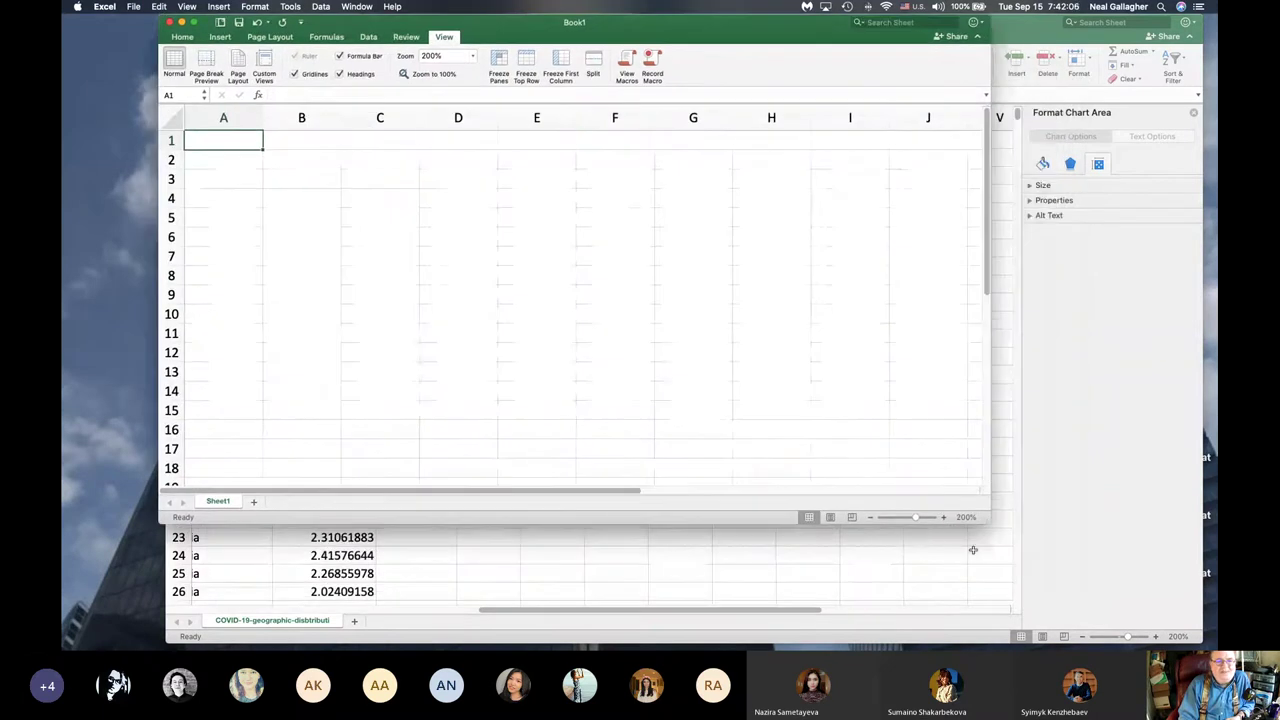
drag(990, 524, 1147, 633)
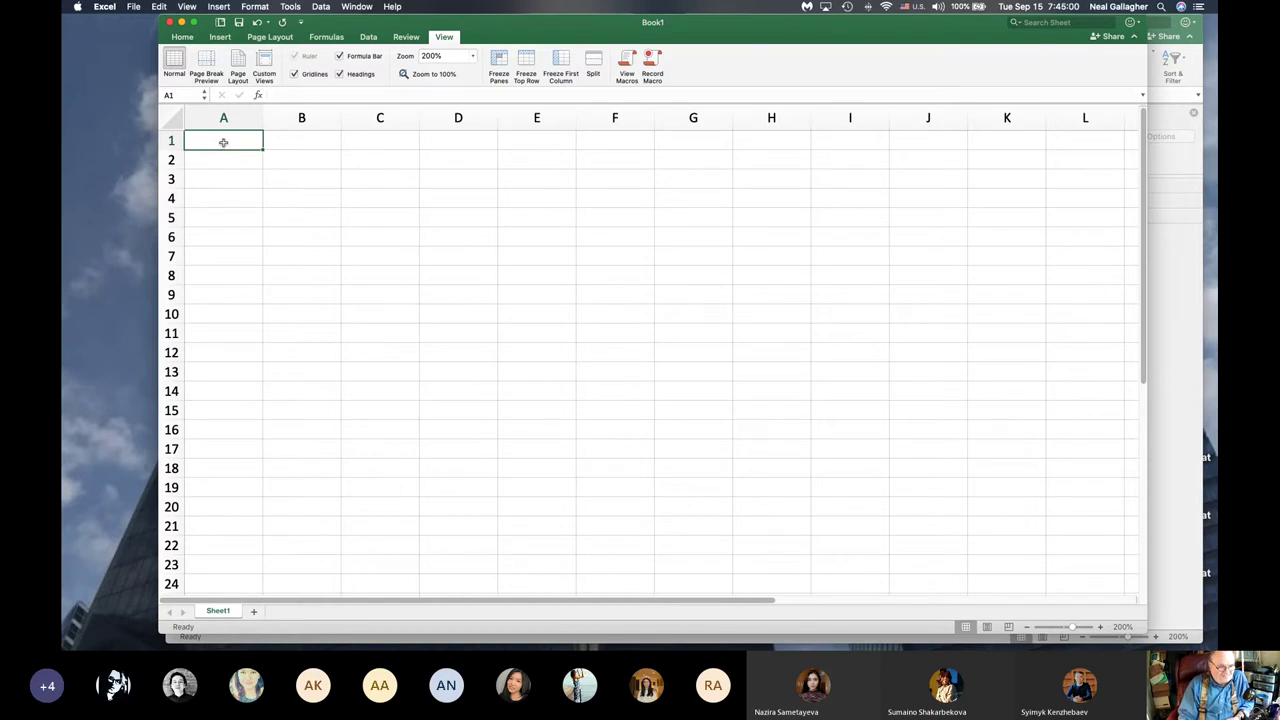
Step: Enter 0 in cell A1 and 5 in cell A2 as the first two angles in degrees
text(0)
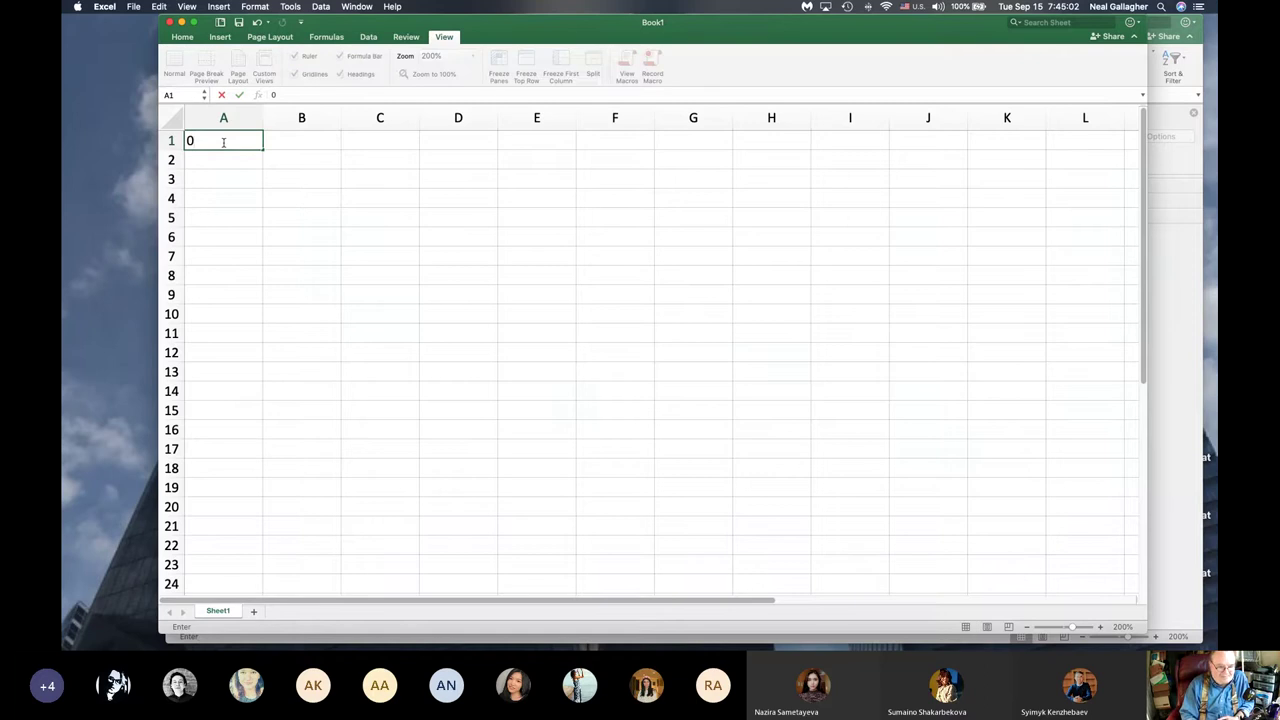
key(Return)
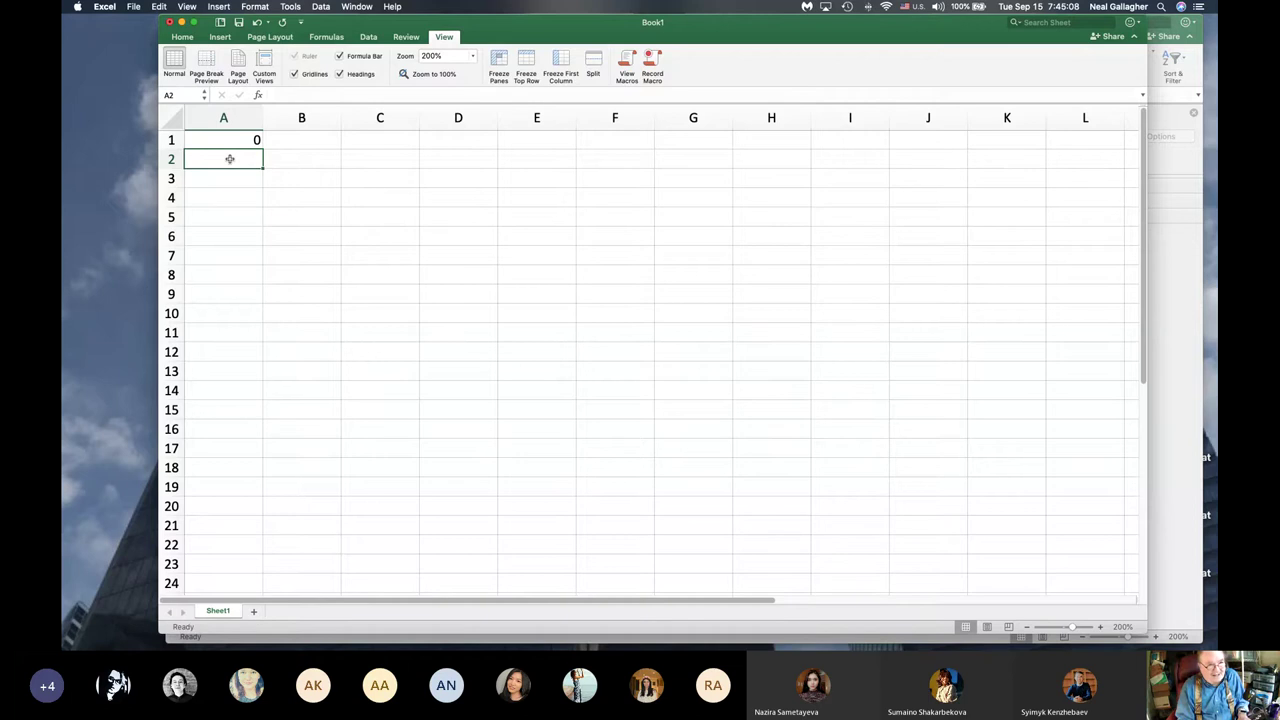
text(5)
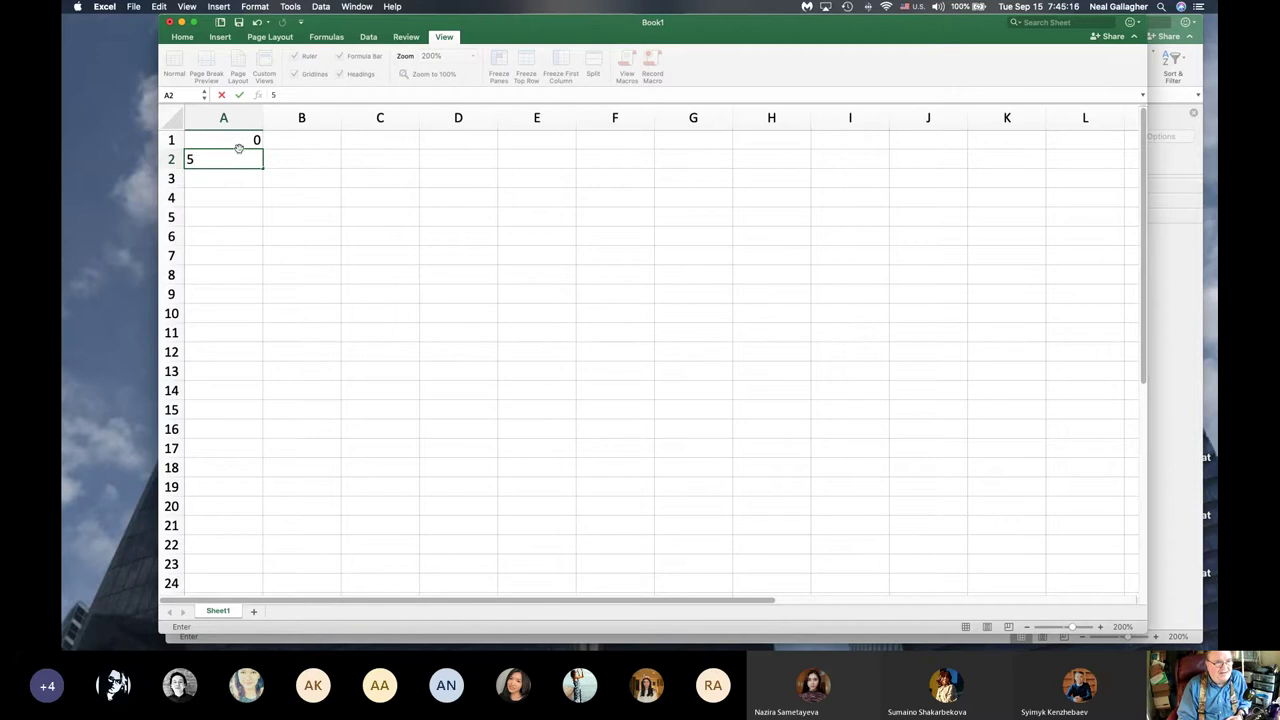
click(238, 141)
click(240, 154)
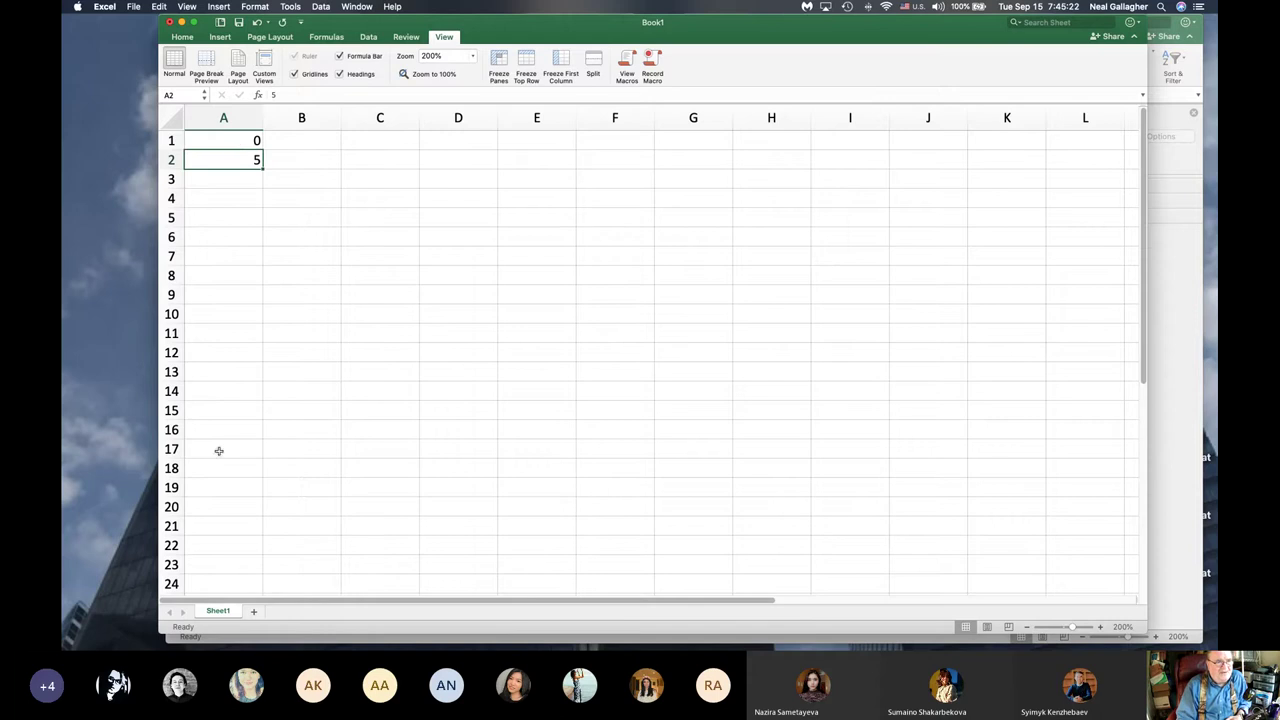
Step: Extend the series from A1:A2 down column A in steps of 5 to 360 in row 73
scroll(231, 144, down, 1)
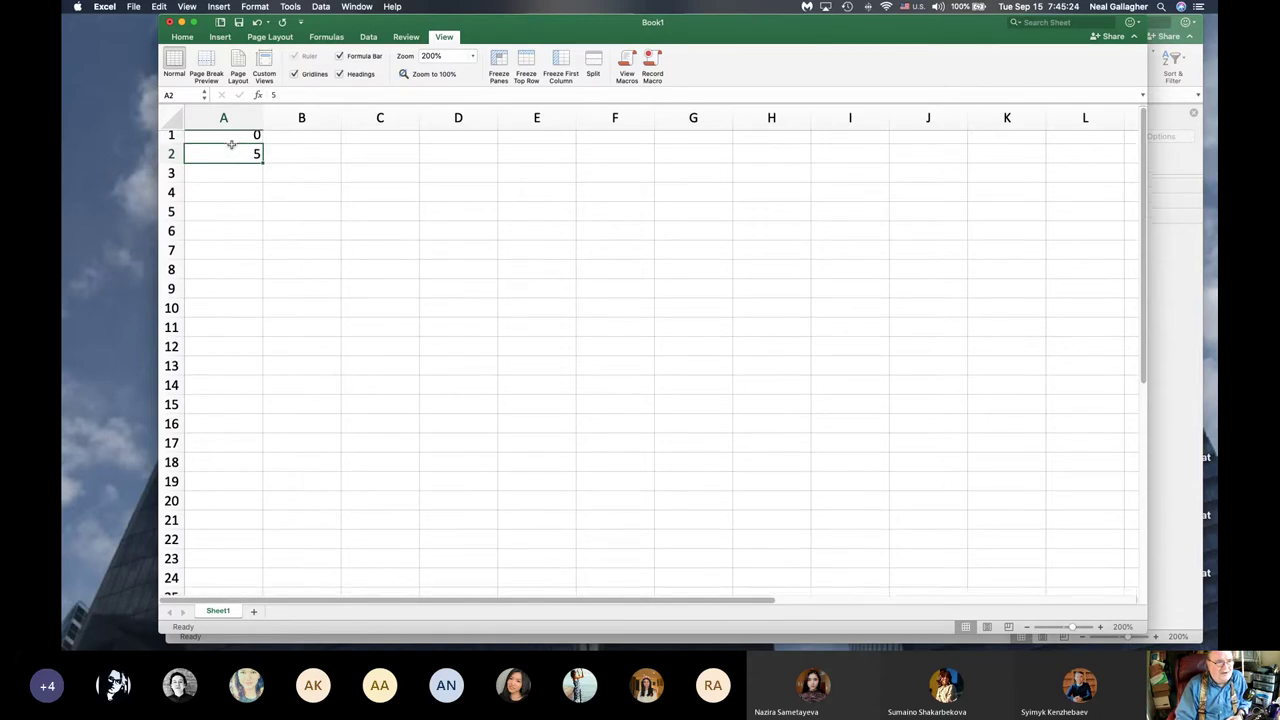
scroll(231, 145, up, 1)
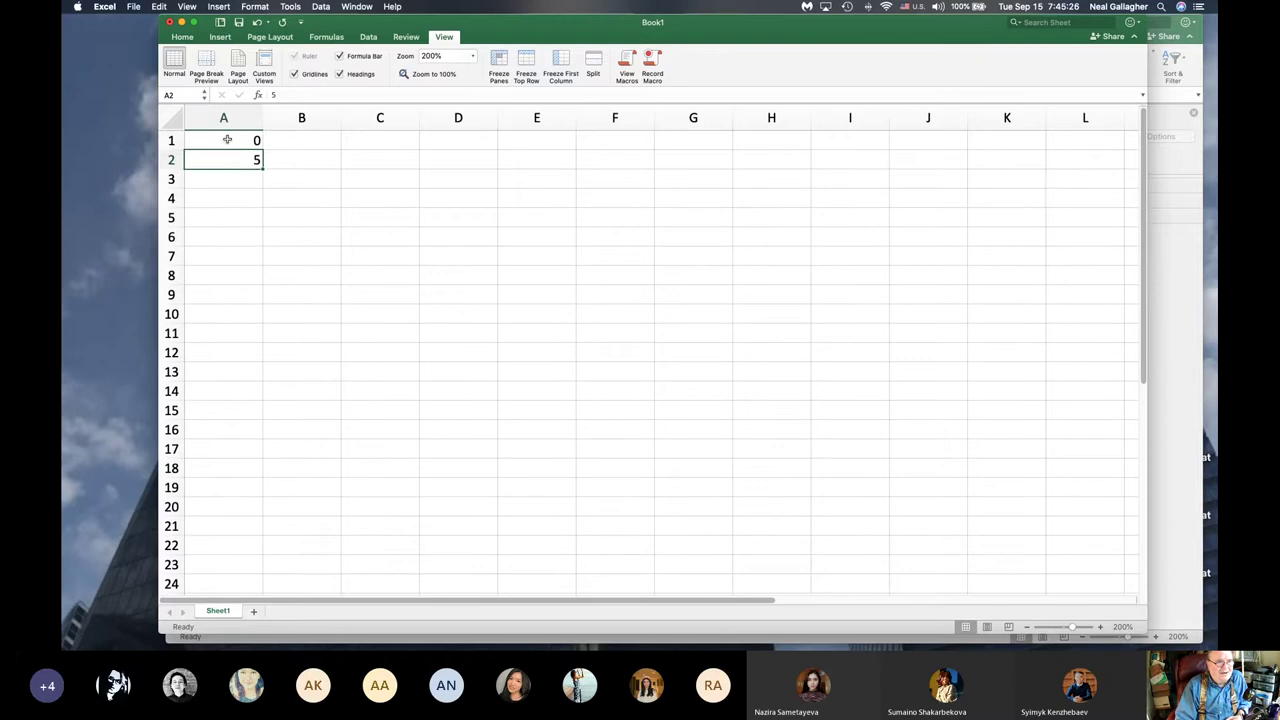
click(227, 139)
drag(227, 139, 227, 157)
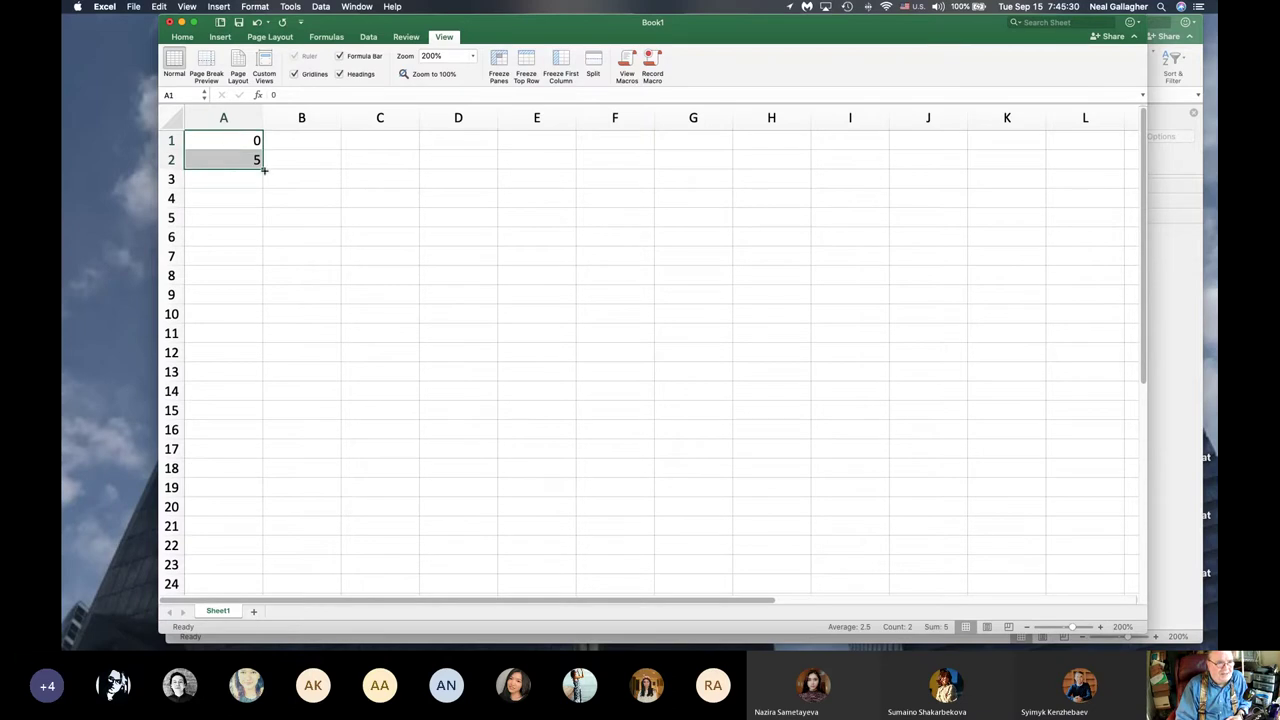
drag(263, 168, 263, 581)
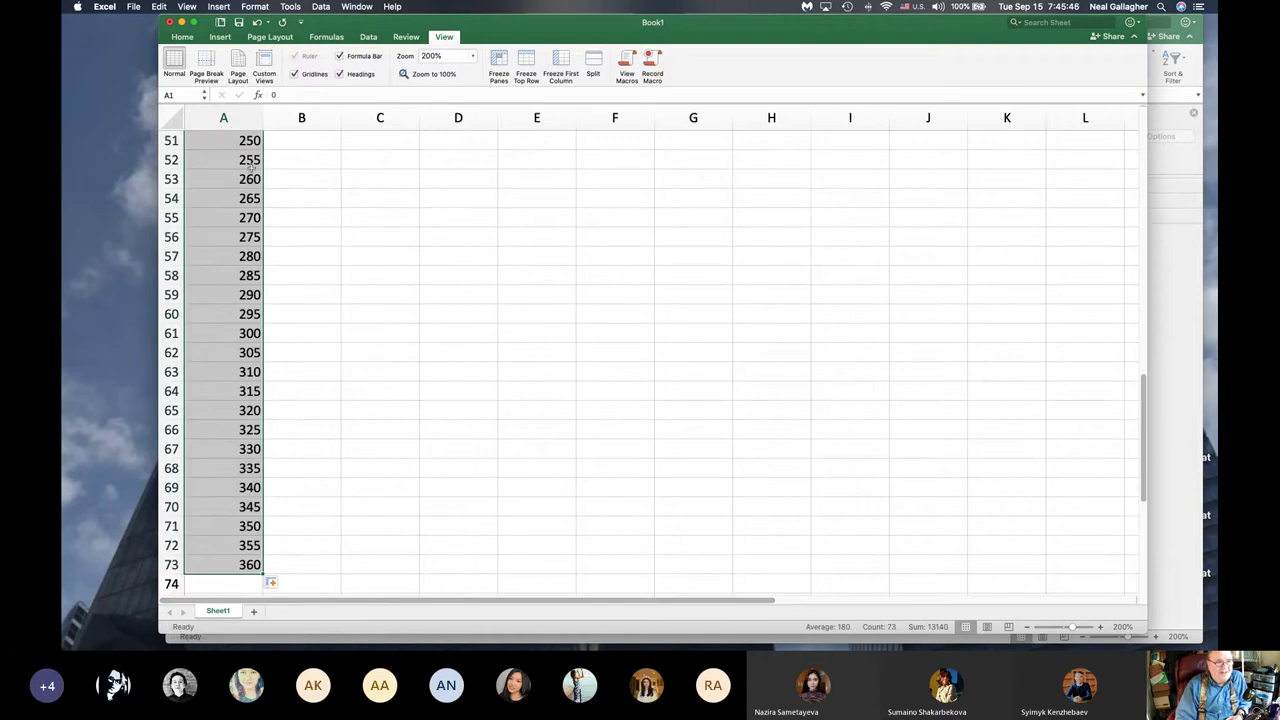
scroll(249, 168, up, 20)
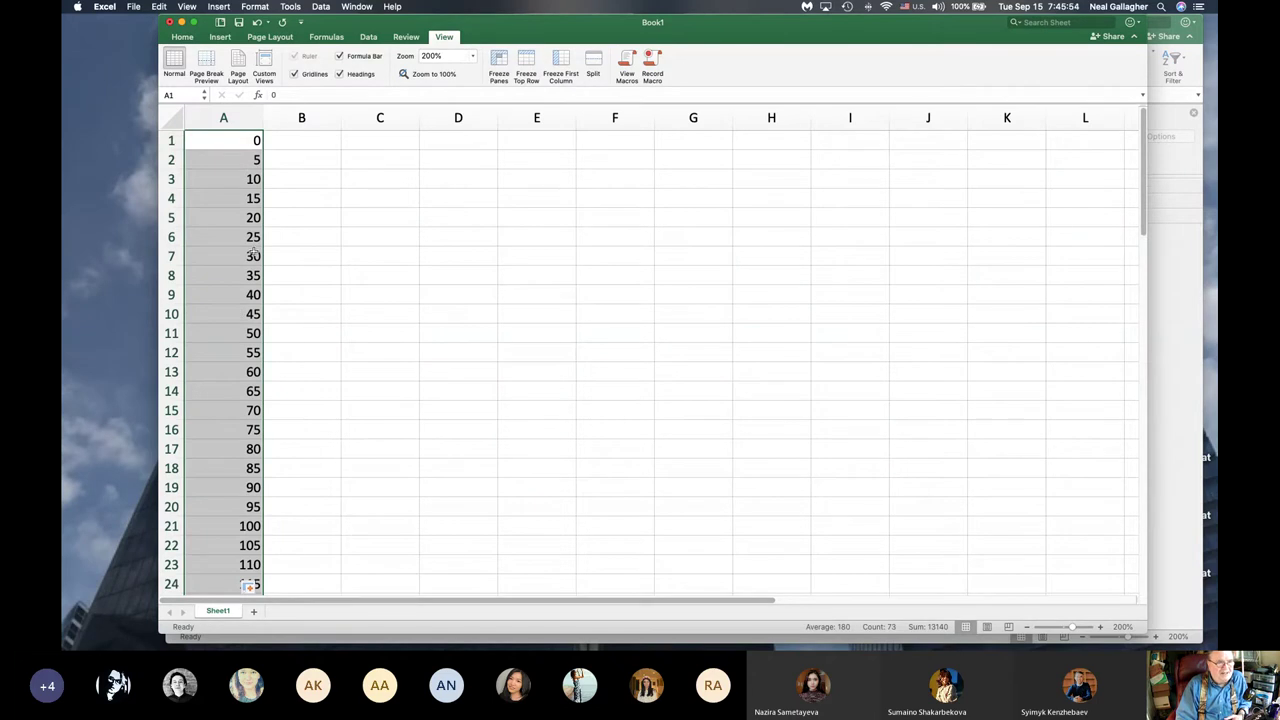
Step: Enter the degrees-to-radians formula =A1*PI()/180 in cell B1
click(314, 143)
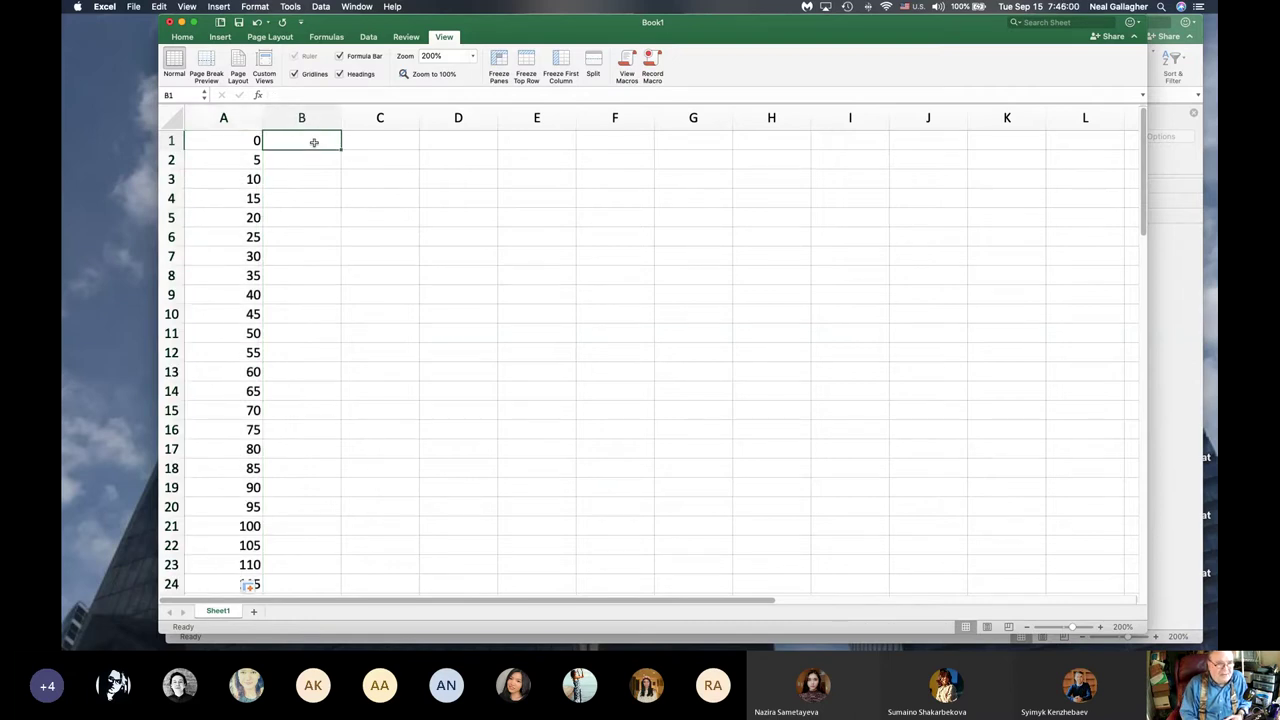
text(=)
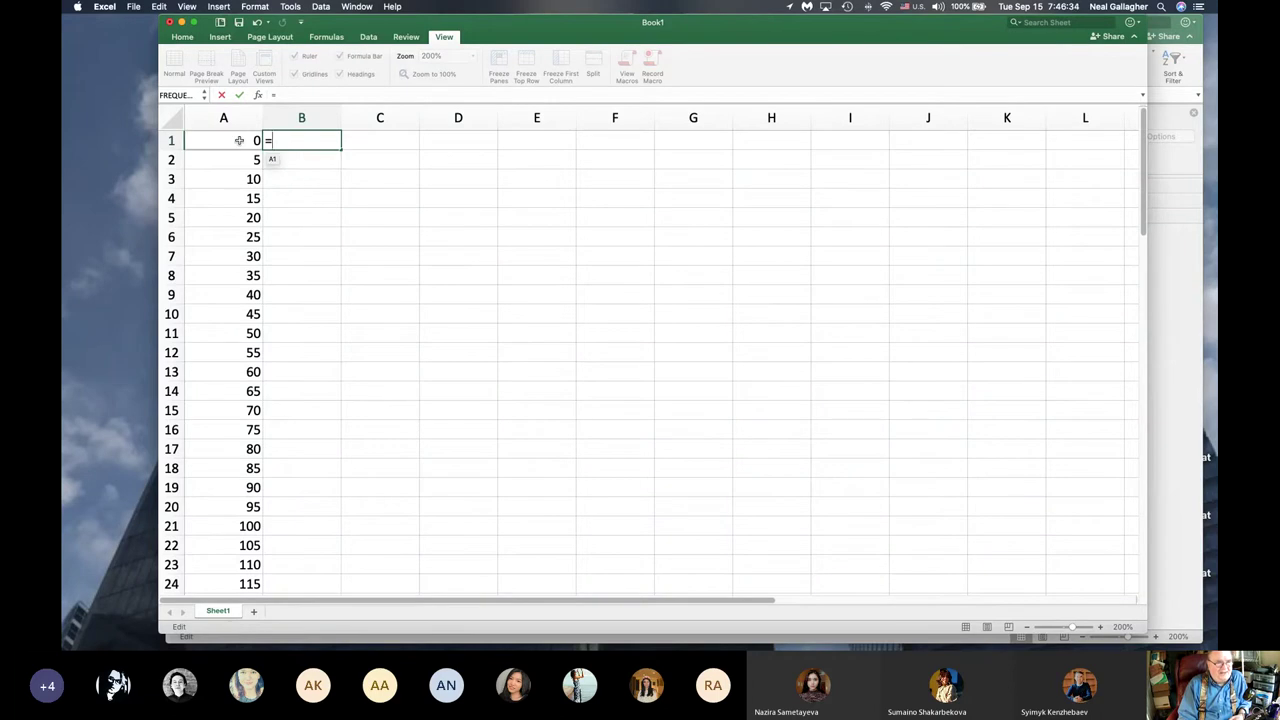
click(239, 140)
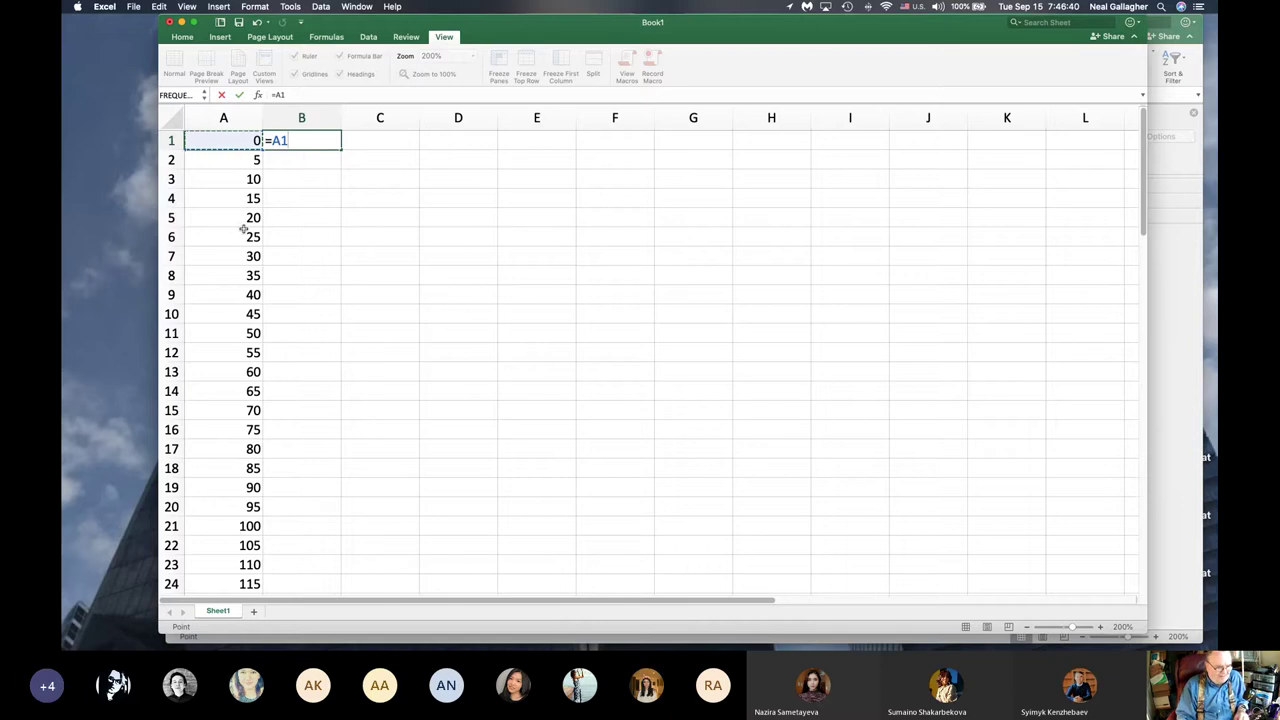
text(*)
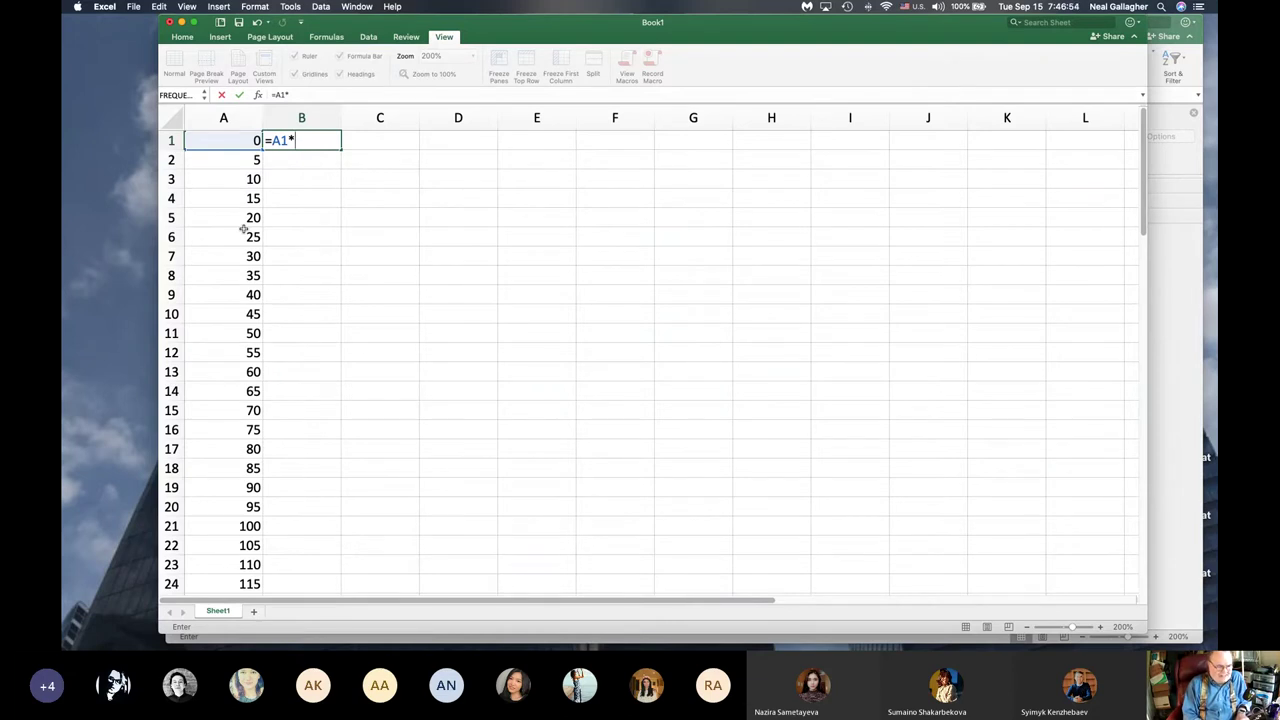
text(PI)
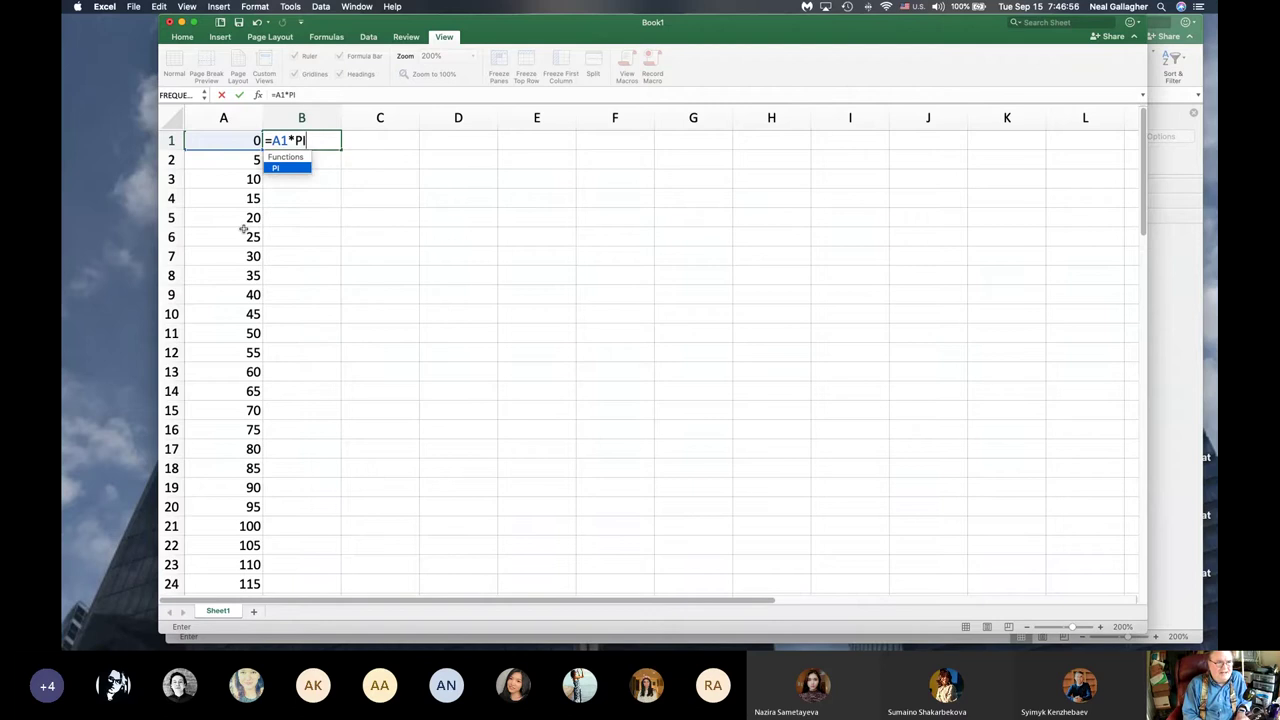
text(())
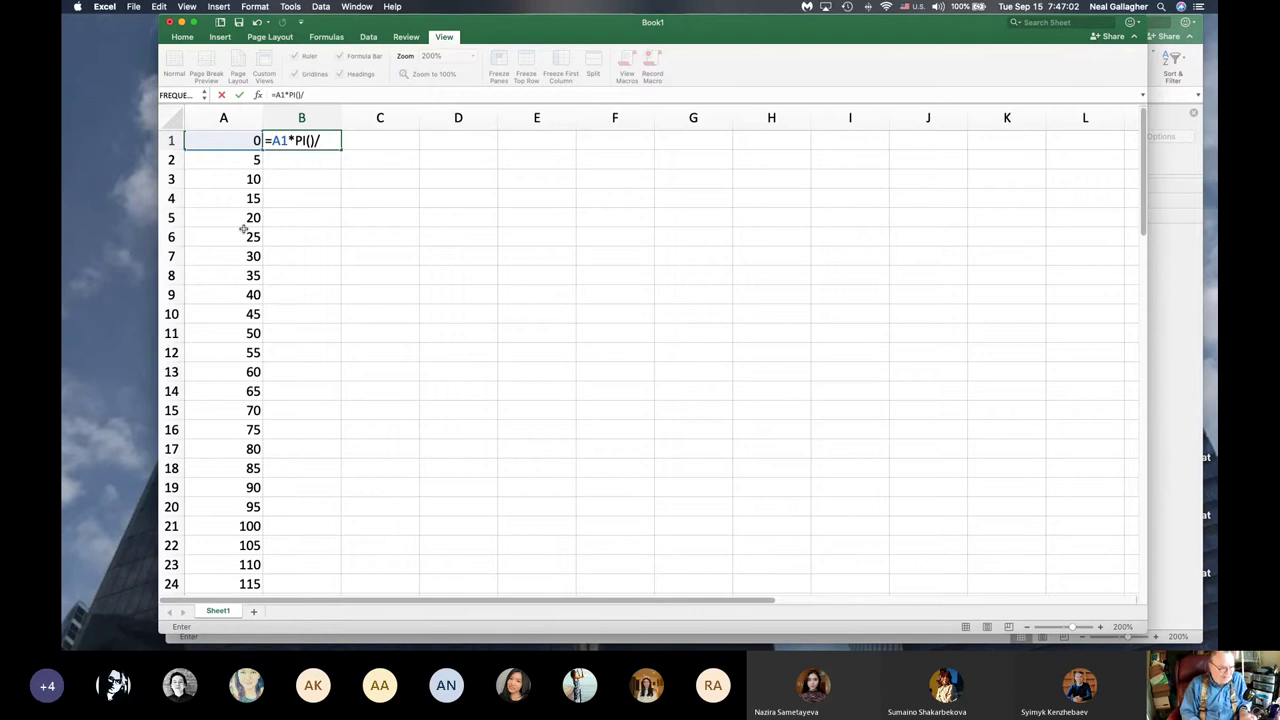
text(/180)
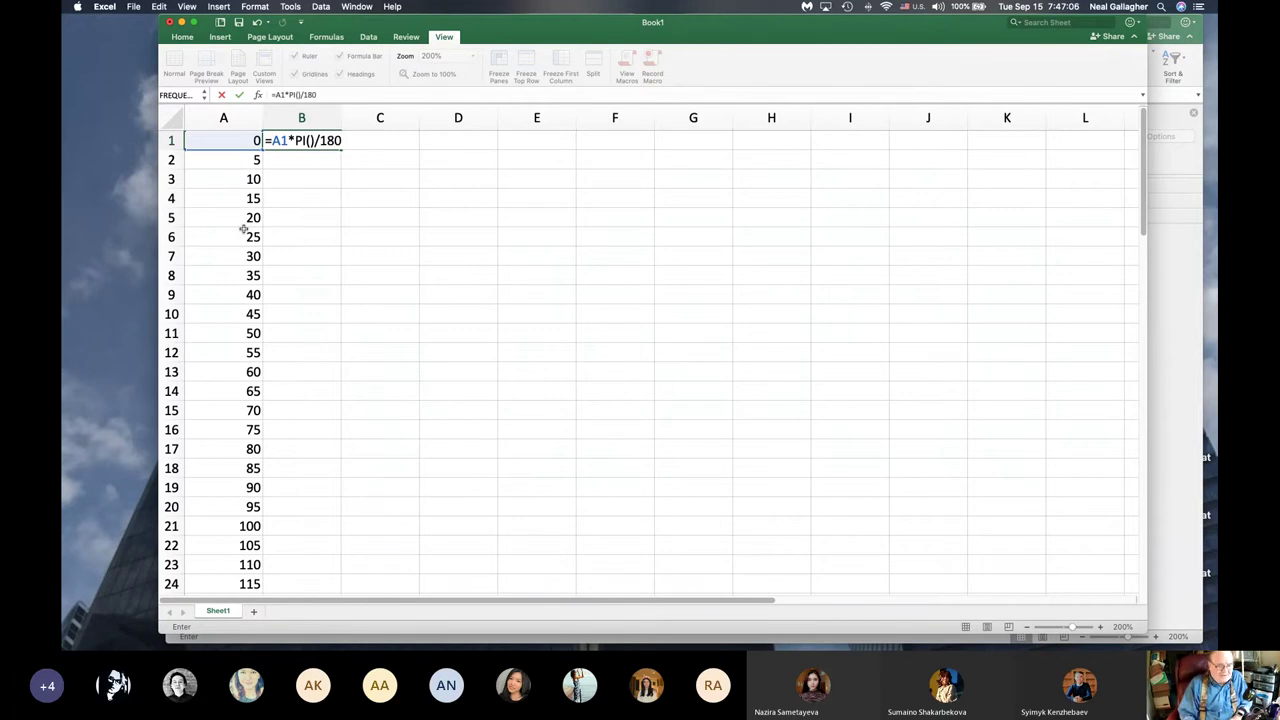
key(Return)
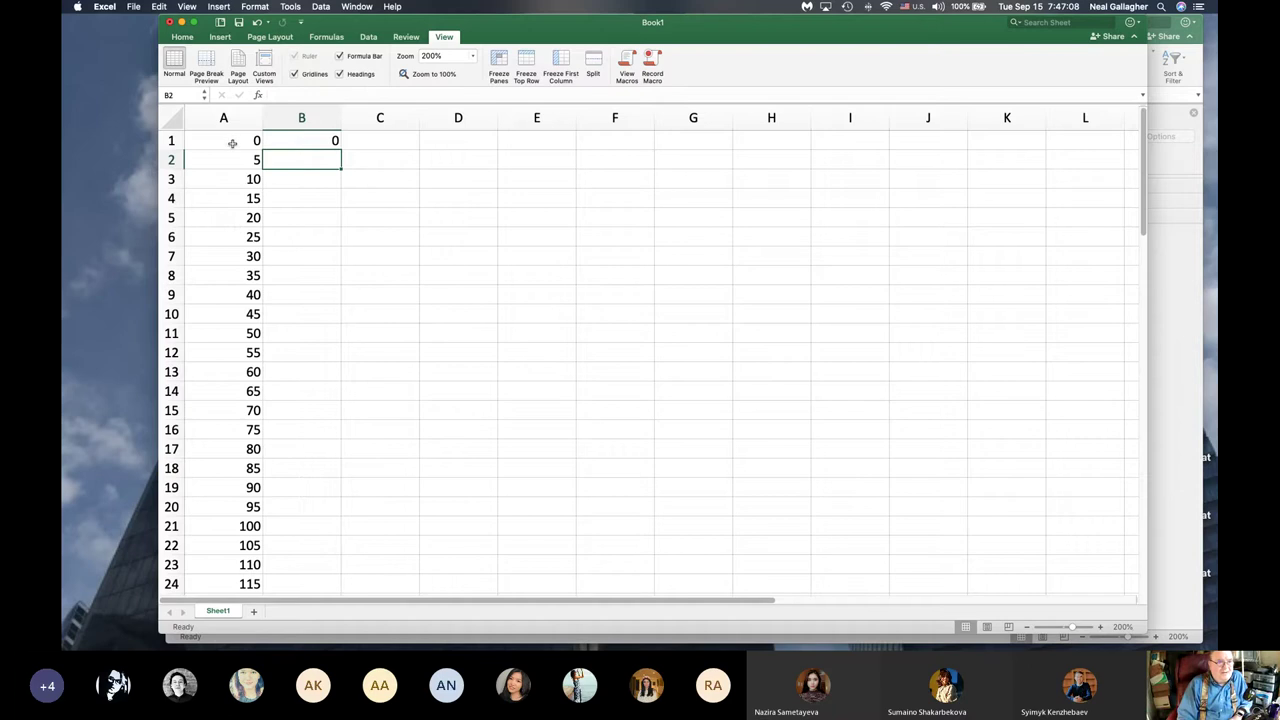
Step: Fill the radian formula from B1 down to B73 and look over the converted values beside the degrees
click(319, 145)
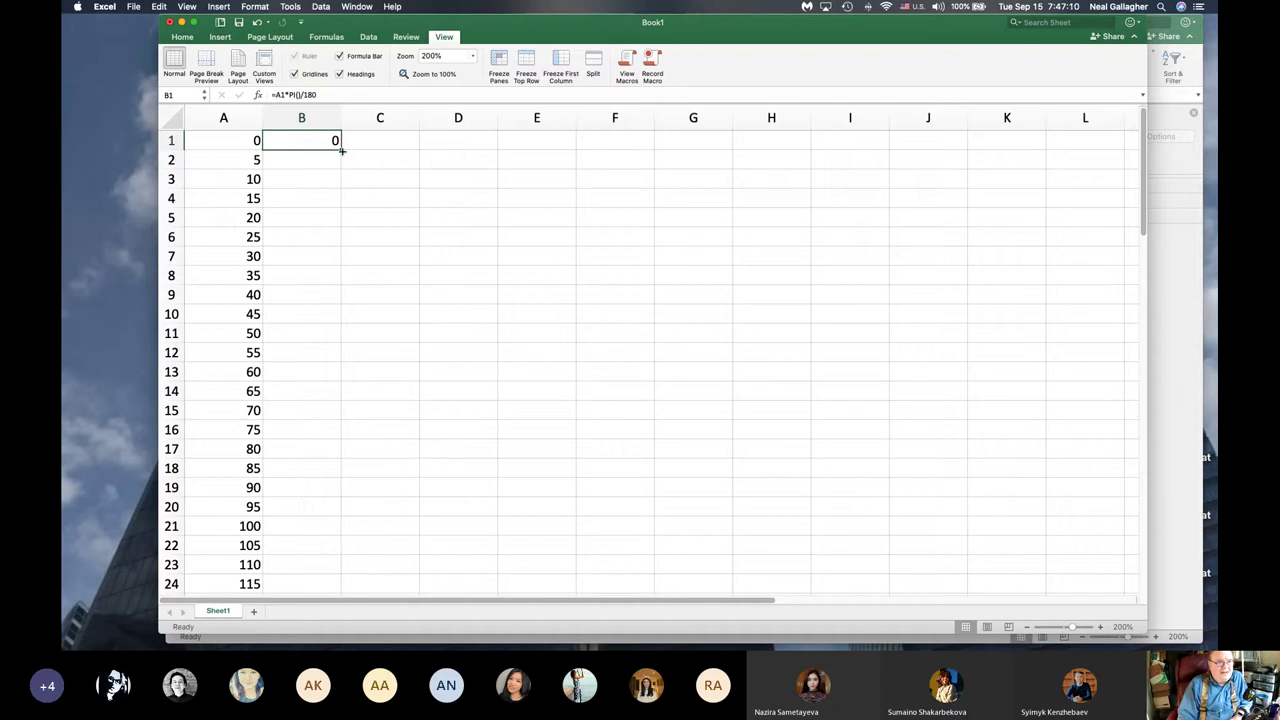
drag(341, 150, 341, 167)
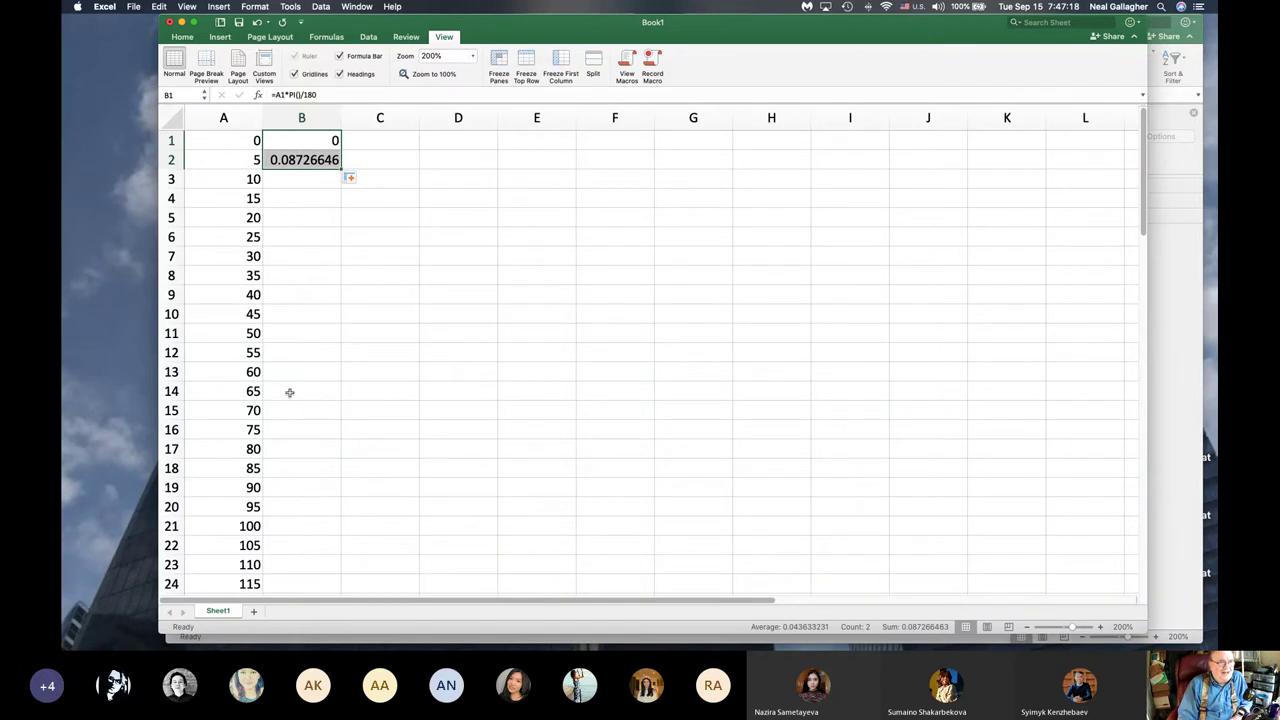
scroll(277, 390, down, 7)
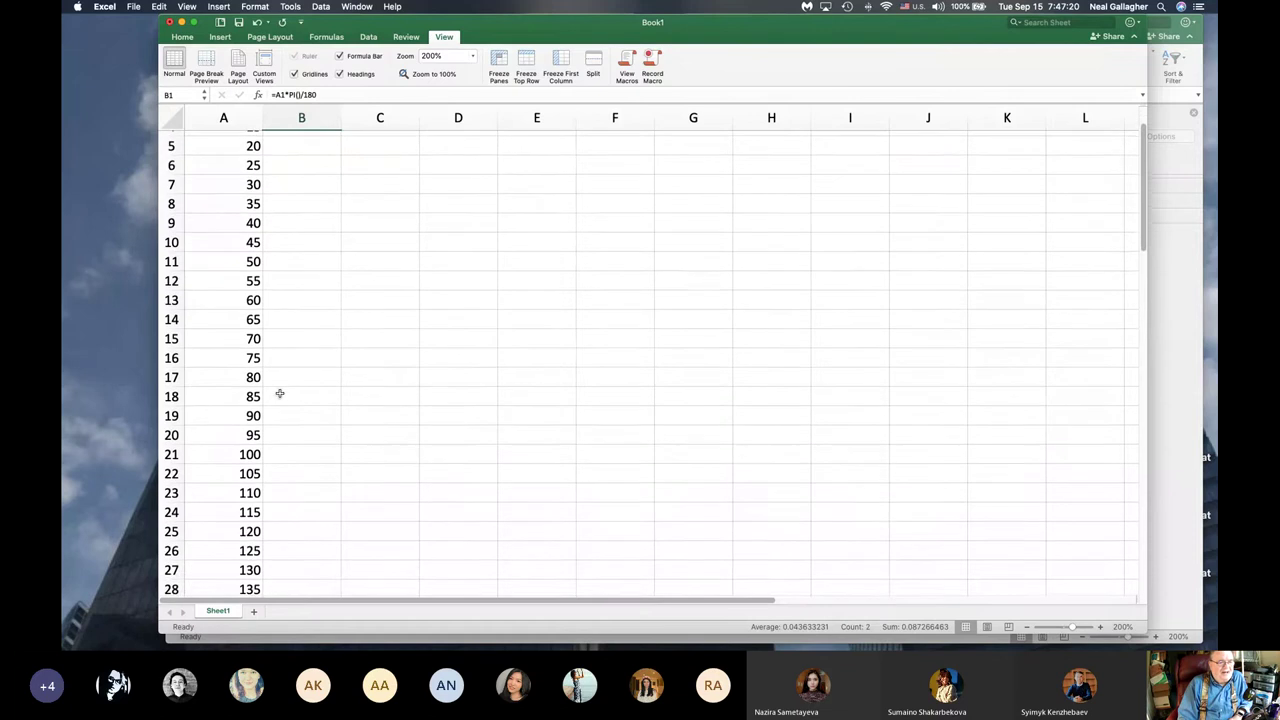
scroll(279, 393, down, 10)
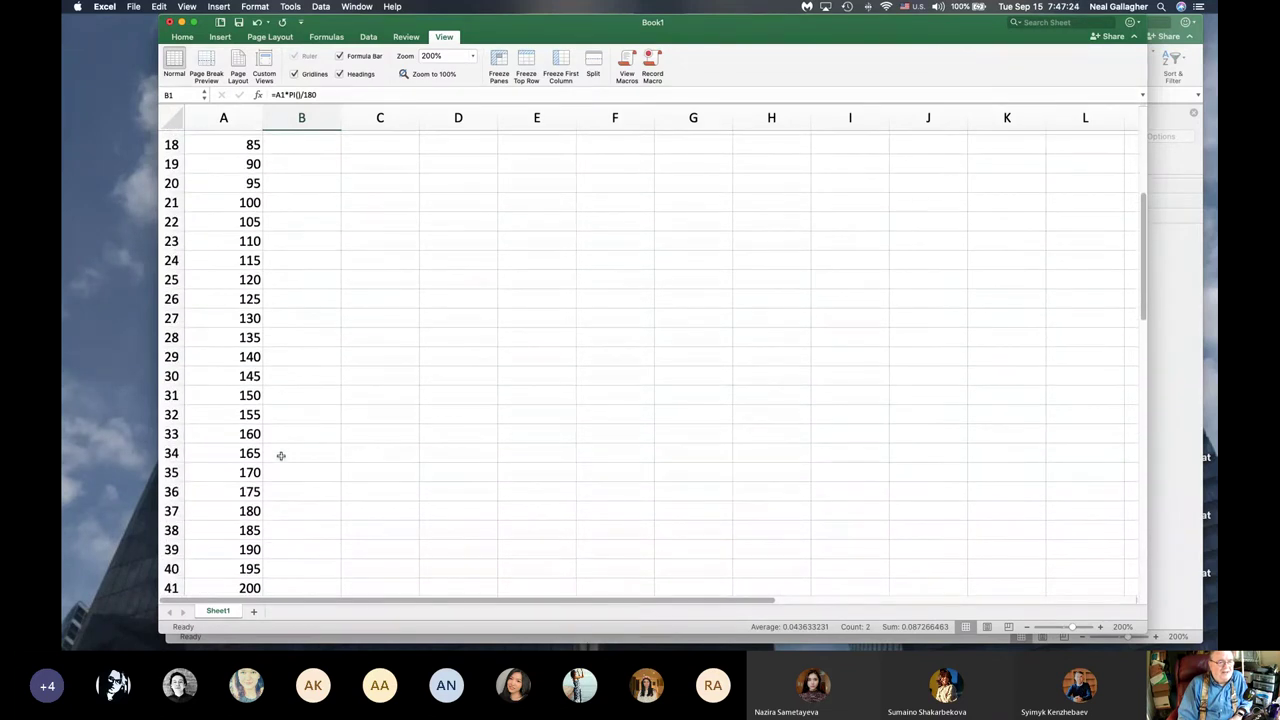
scroll(281, 452, up, 17)
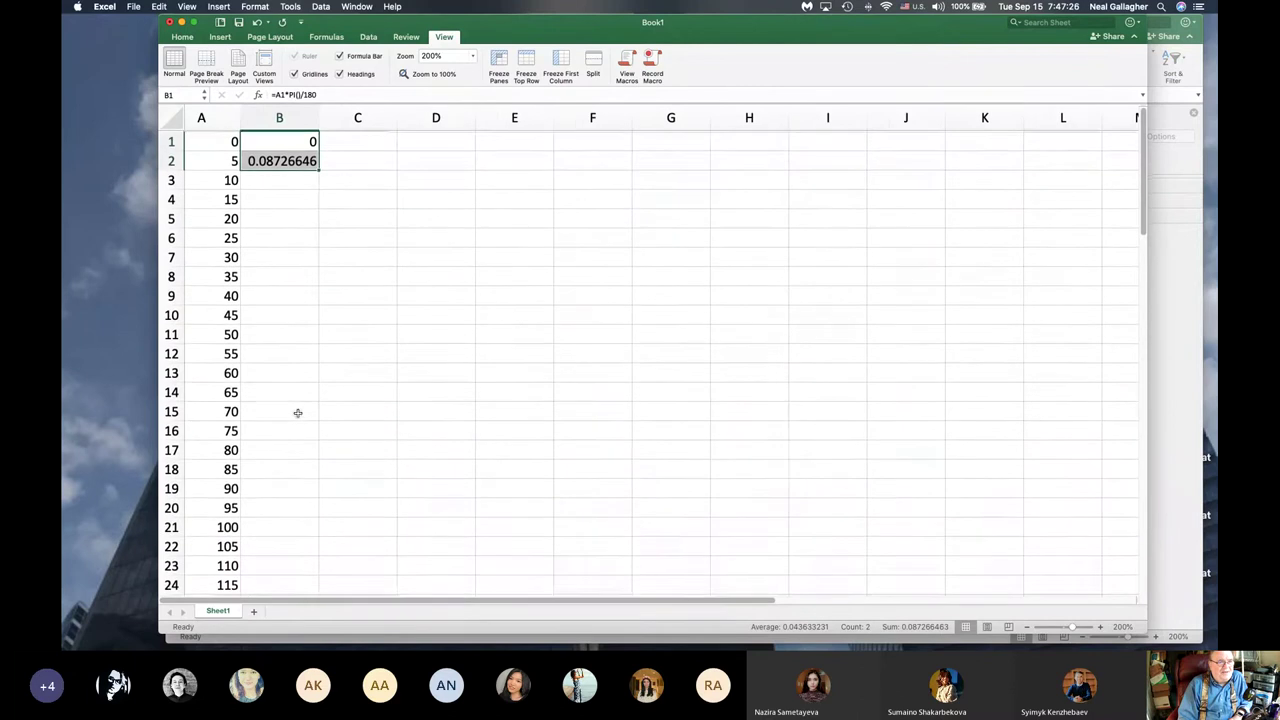
drag(319, 169, 318, 539)
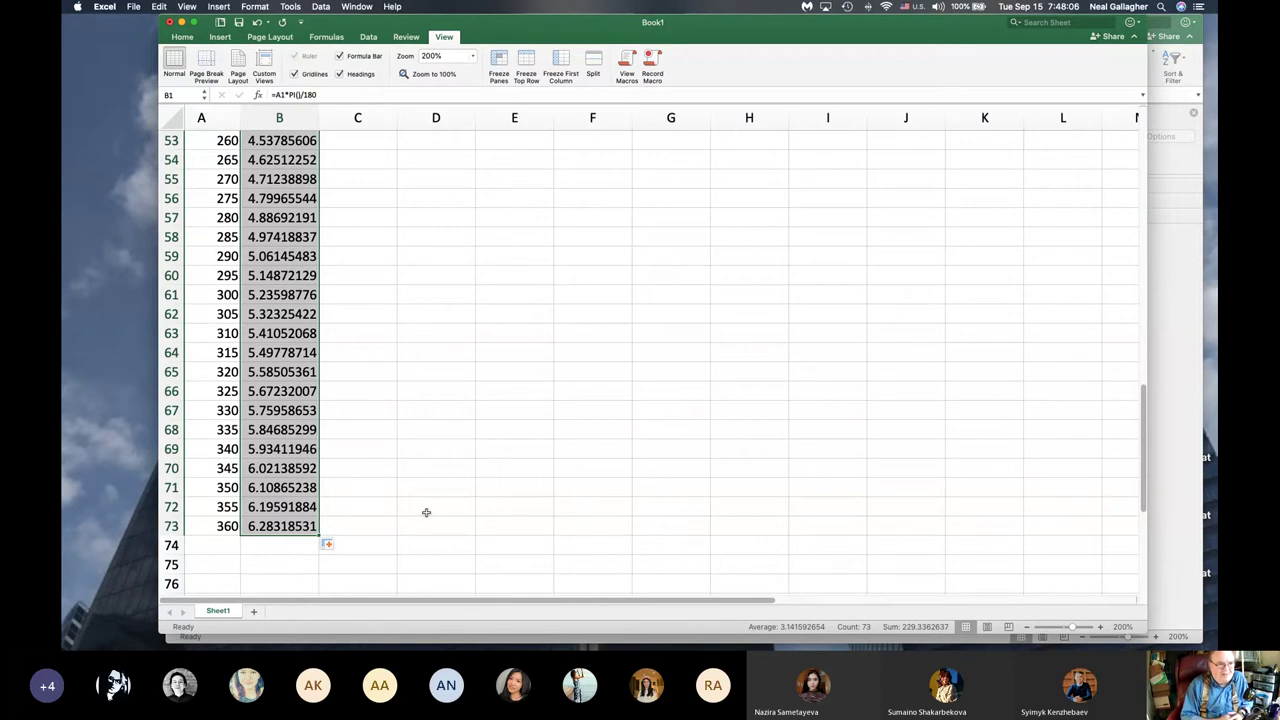
scroll(313, 389, up, 15)
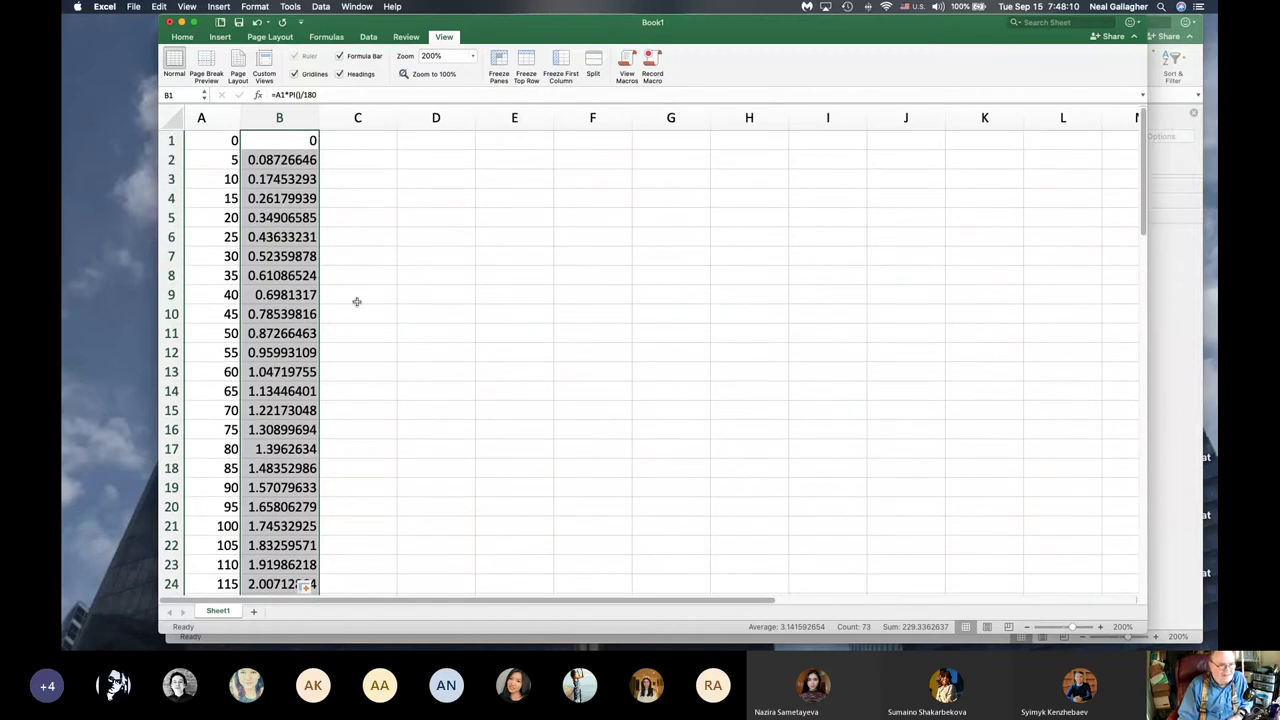
click(356, 201)
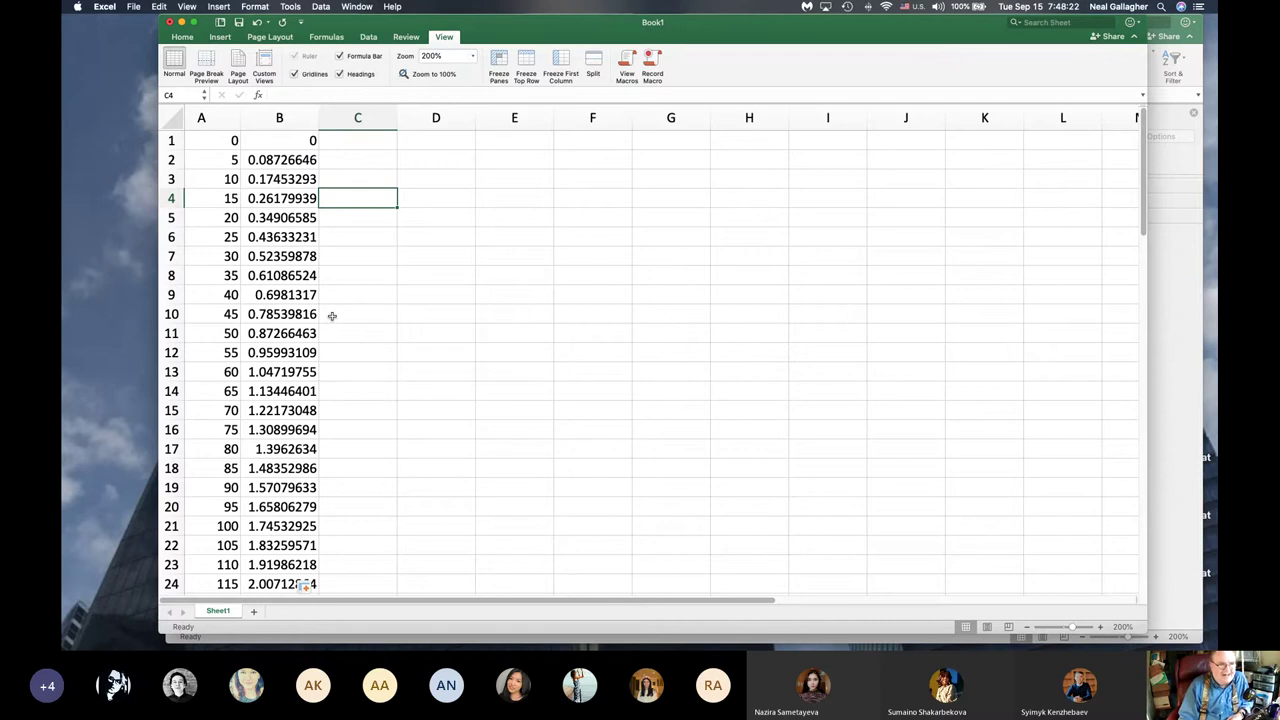
scroll(348, 279, down, 13)
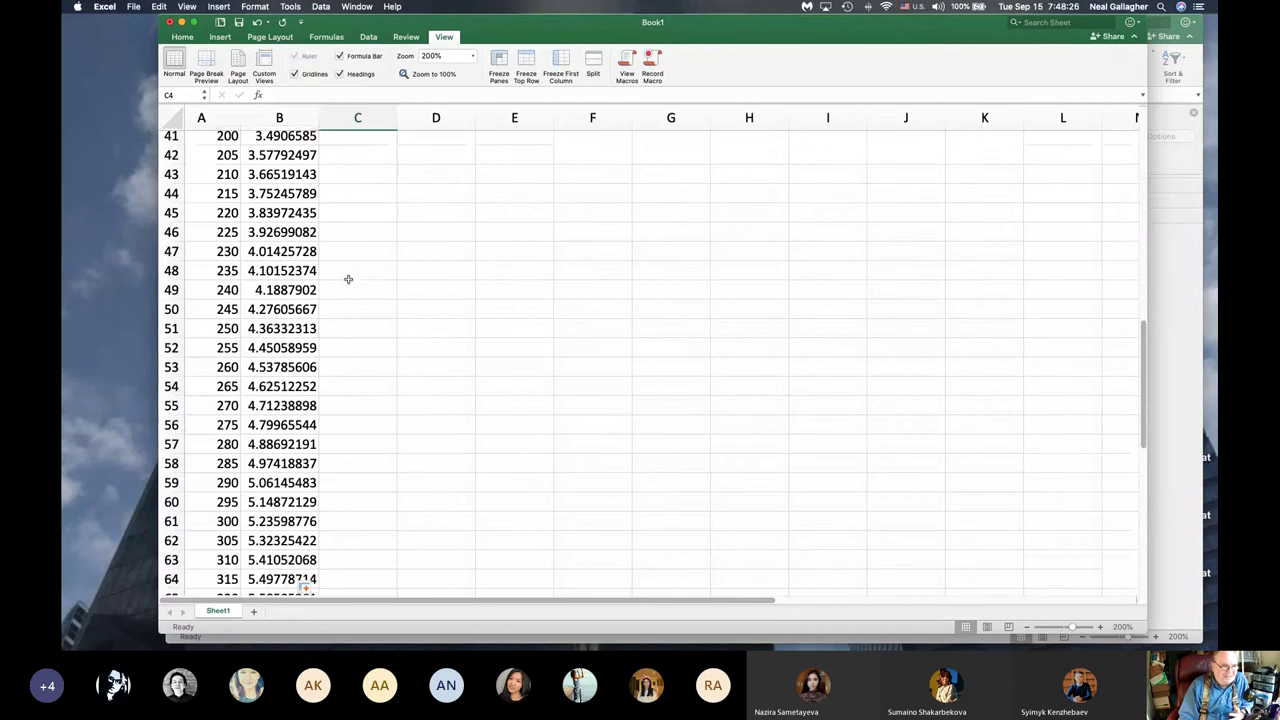
scroll(348, 279, up, 13)
scroll(346, 277, up, 1)
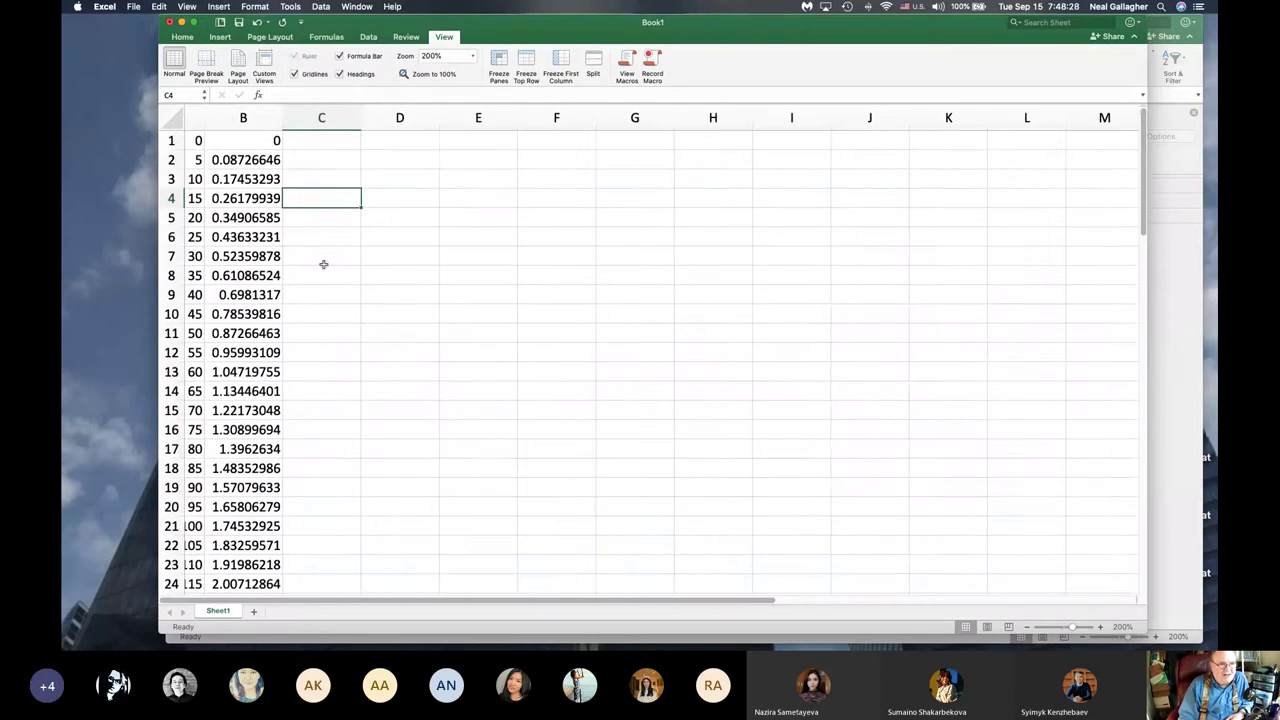
Step: Enter the formula =SIN(B1) in cell C1 to calculate the sine of the first radian value
scroll(330, 265, left, 3)
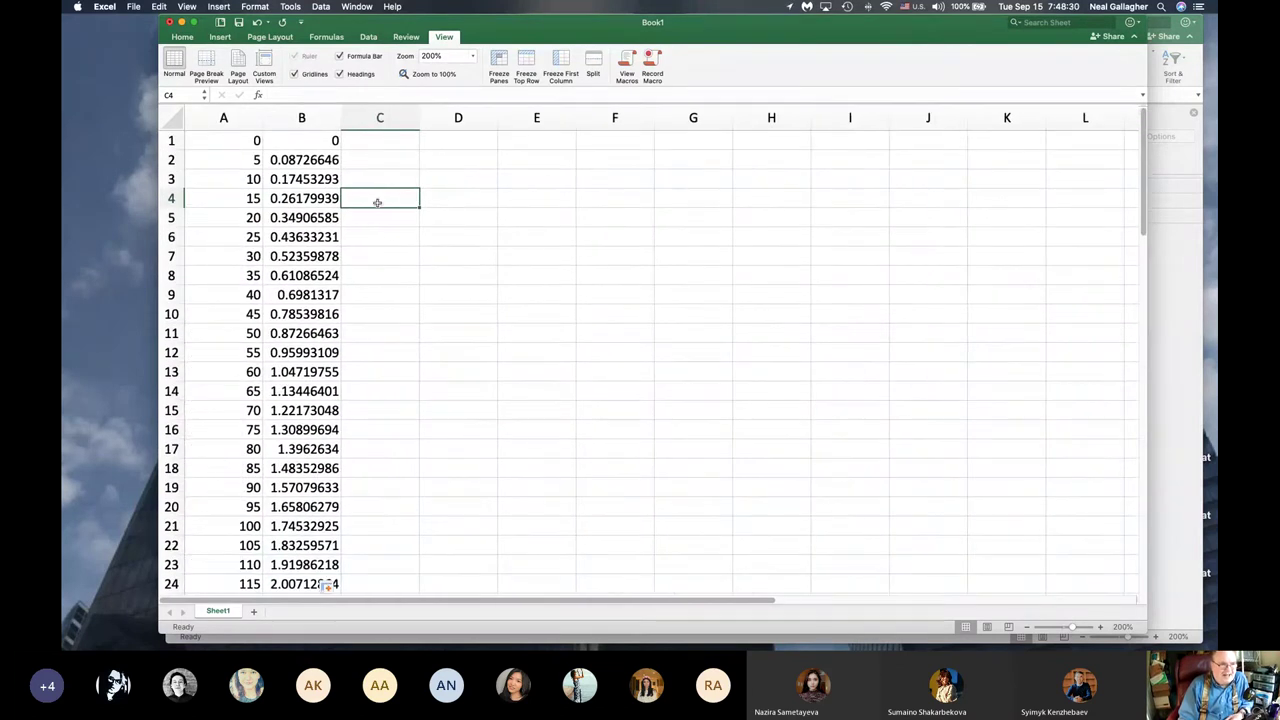
click(313, 140)
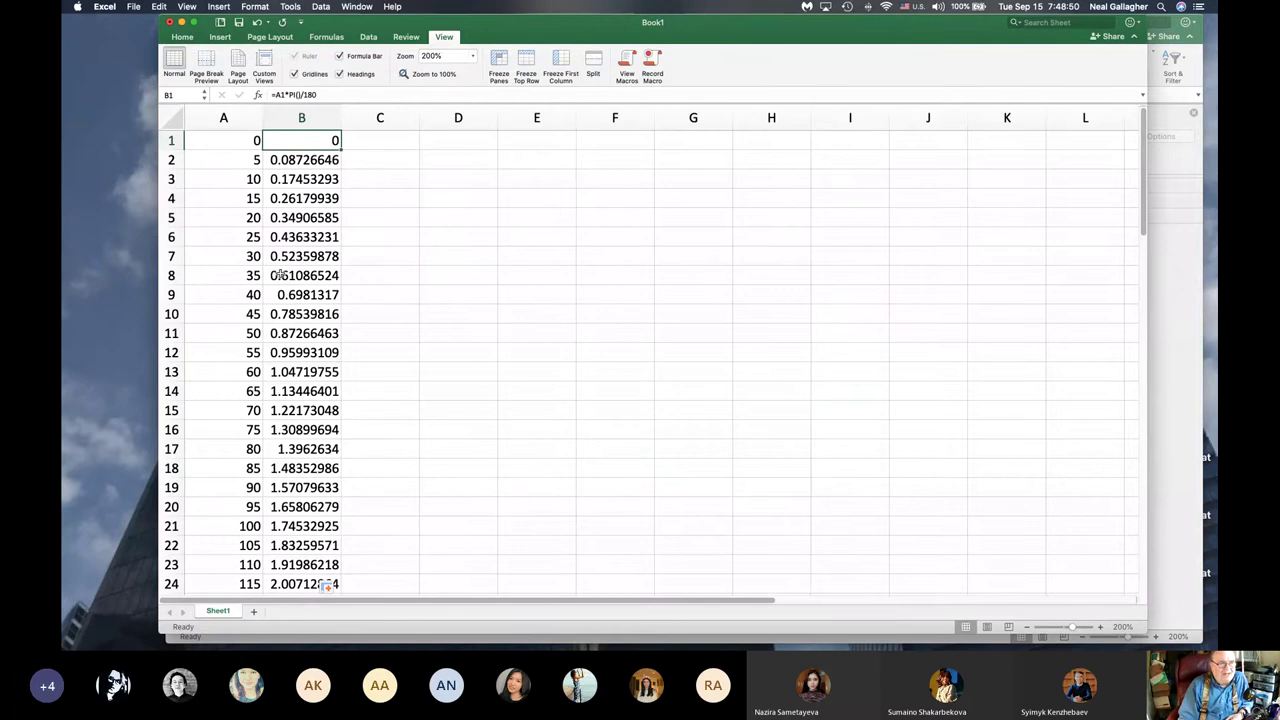
click(373, 140)
text(=)
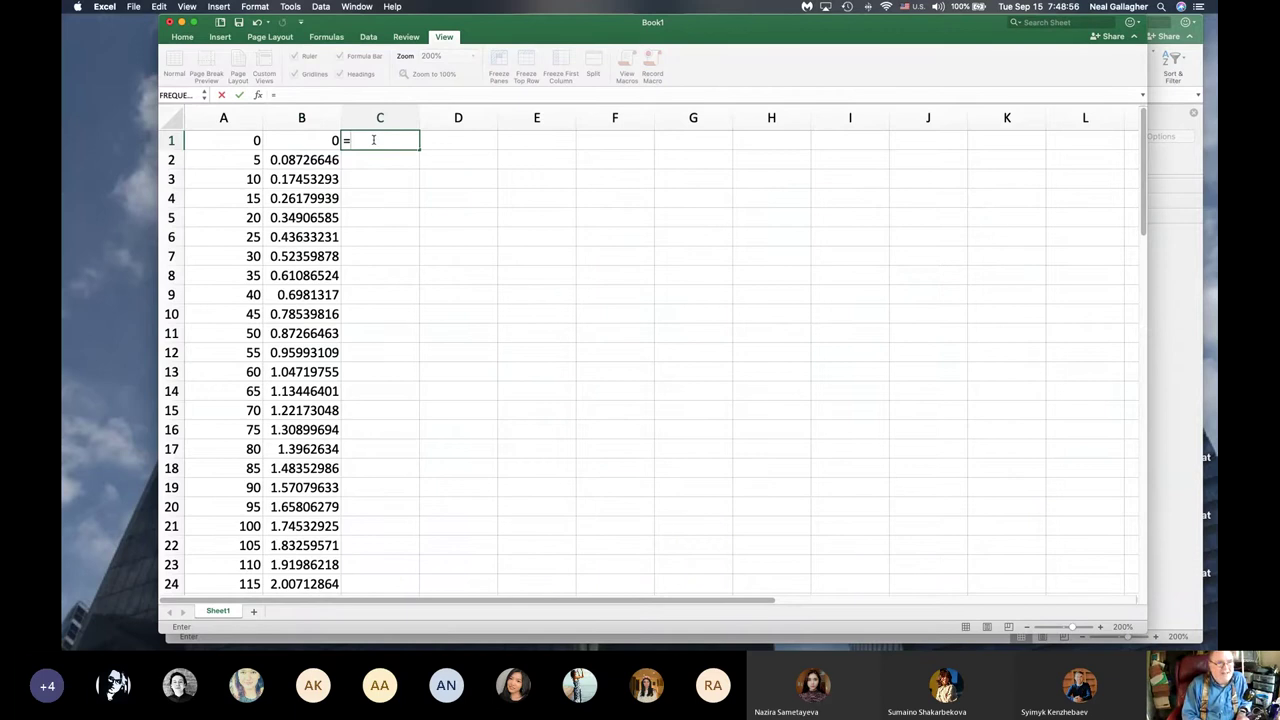
text(sin)
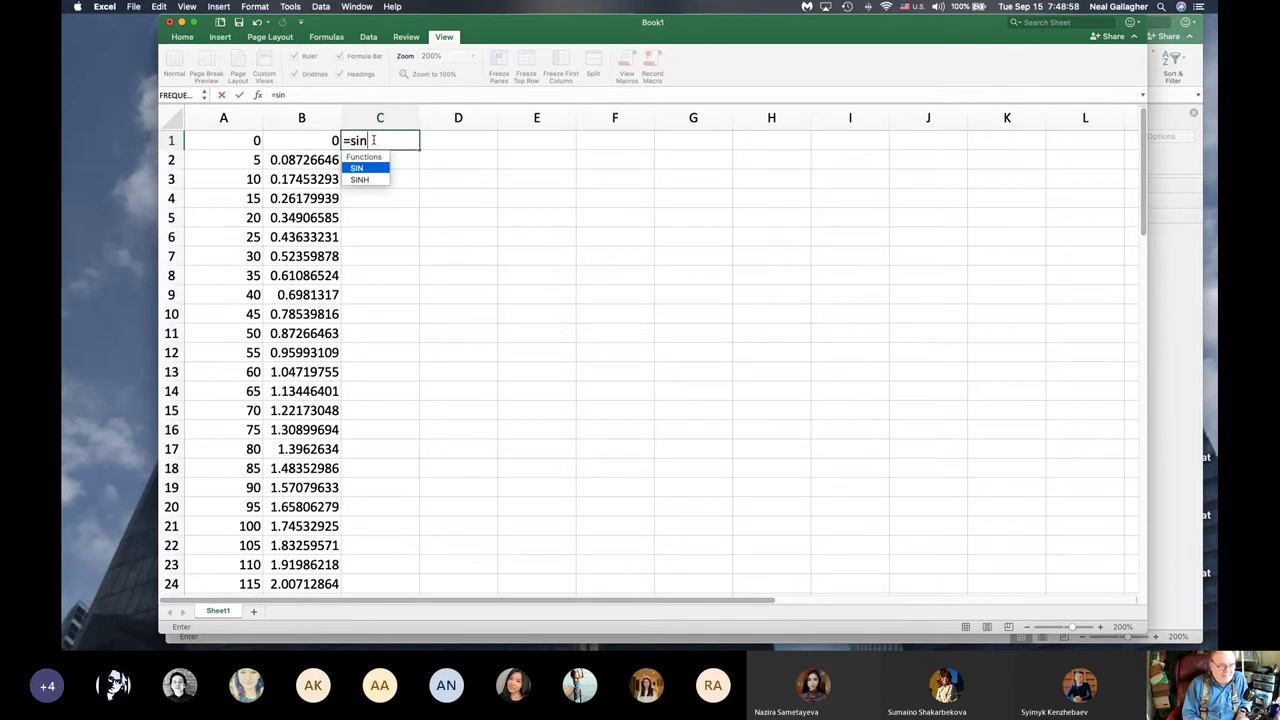
text(()
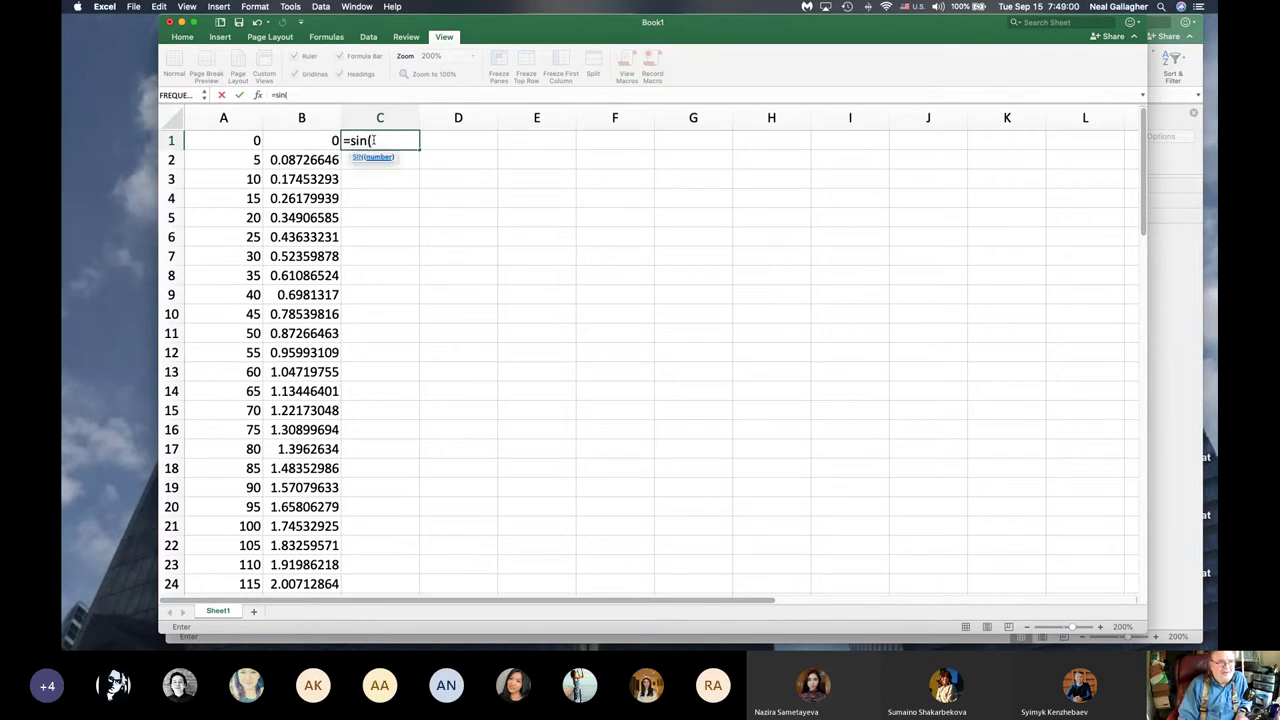
click(320, 140)
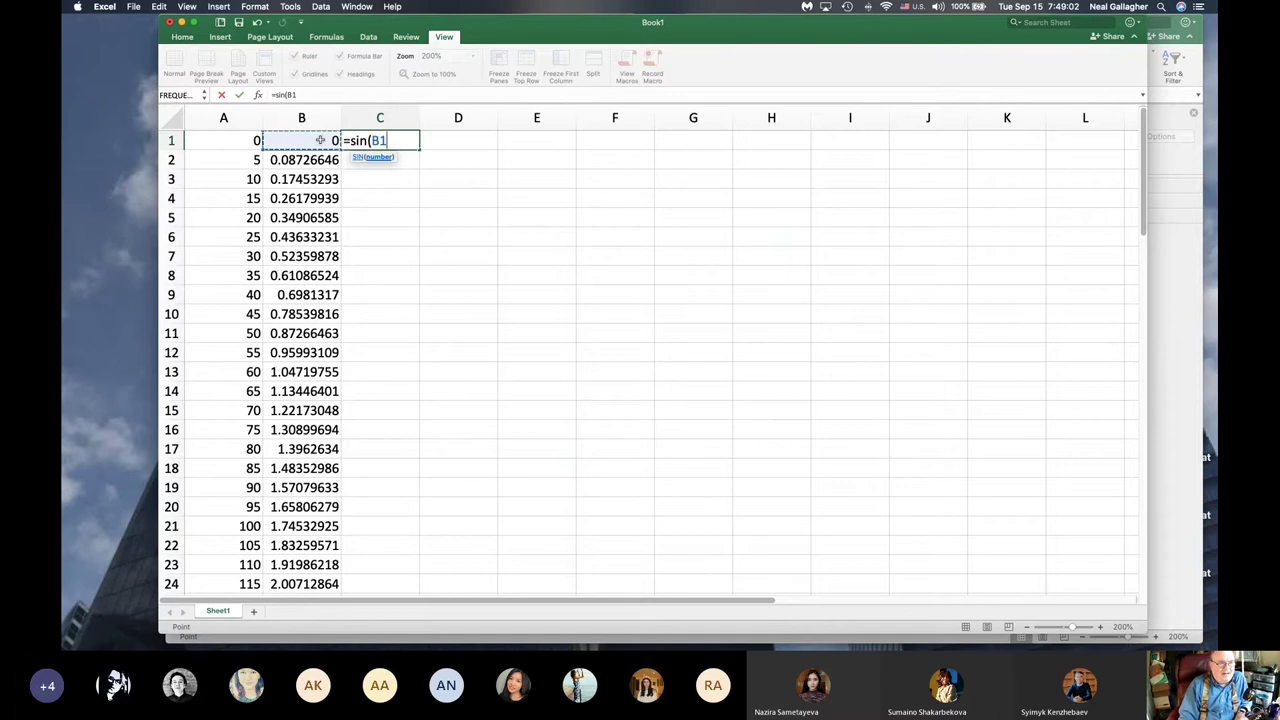
text())
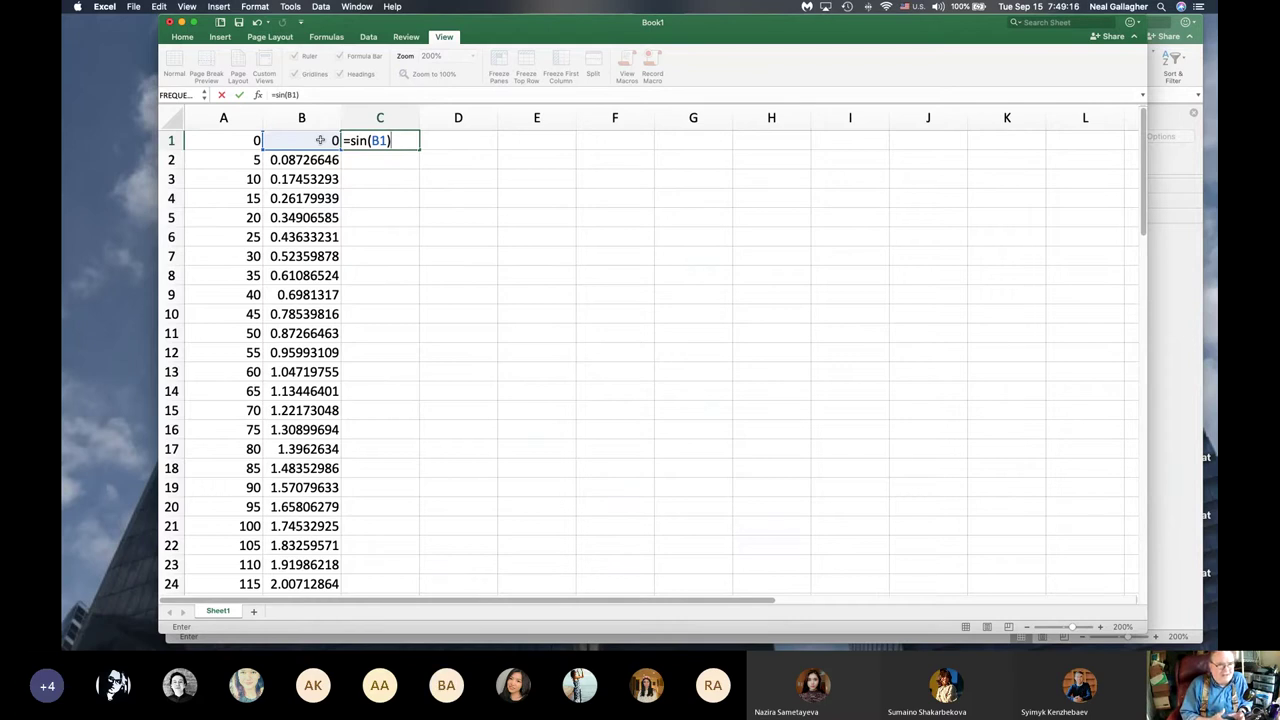
key(Return)
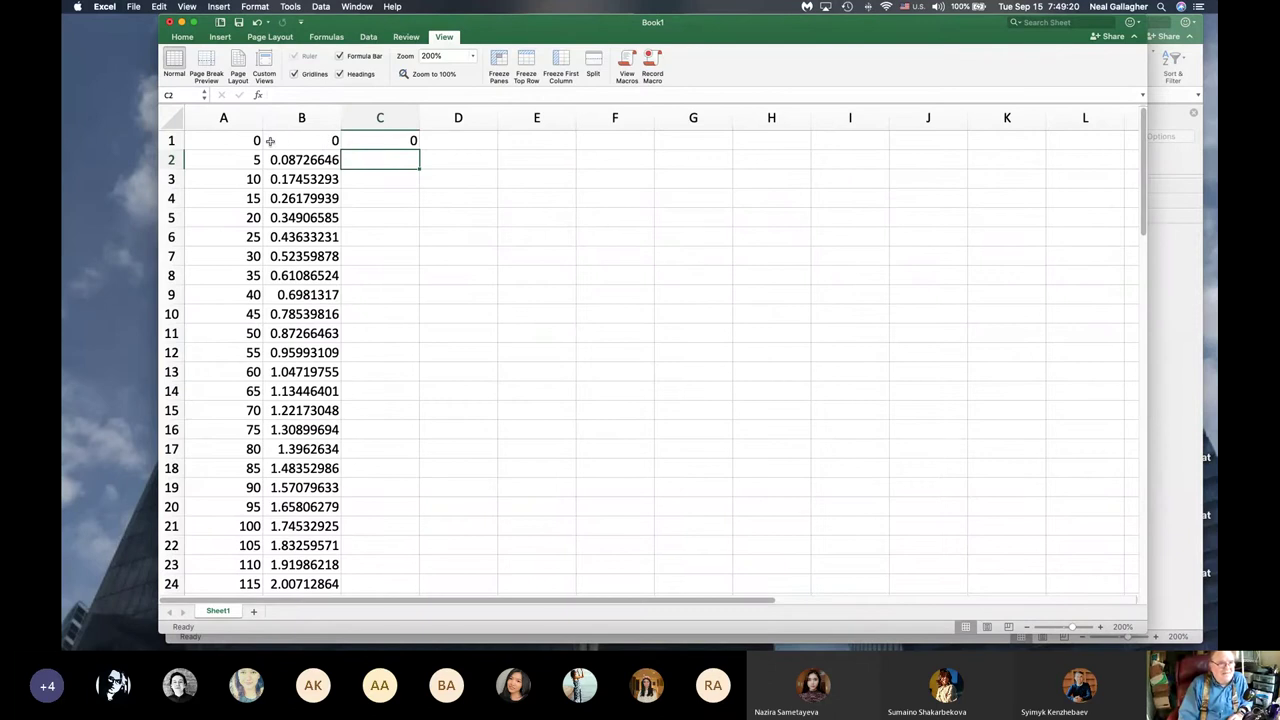
Step: Fill the sine formula from C1 down to C73 and look over the values beside the angles
click(380, 142)
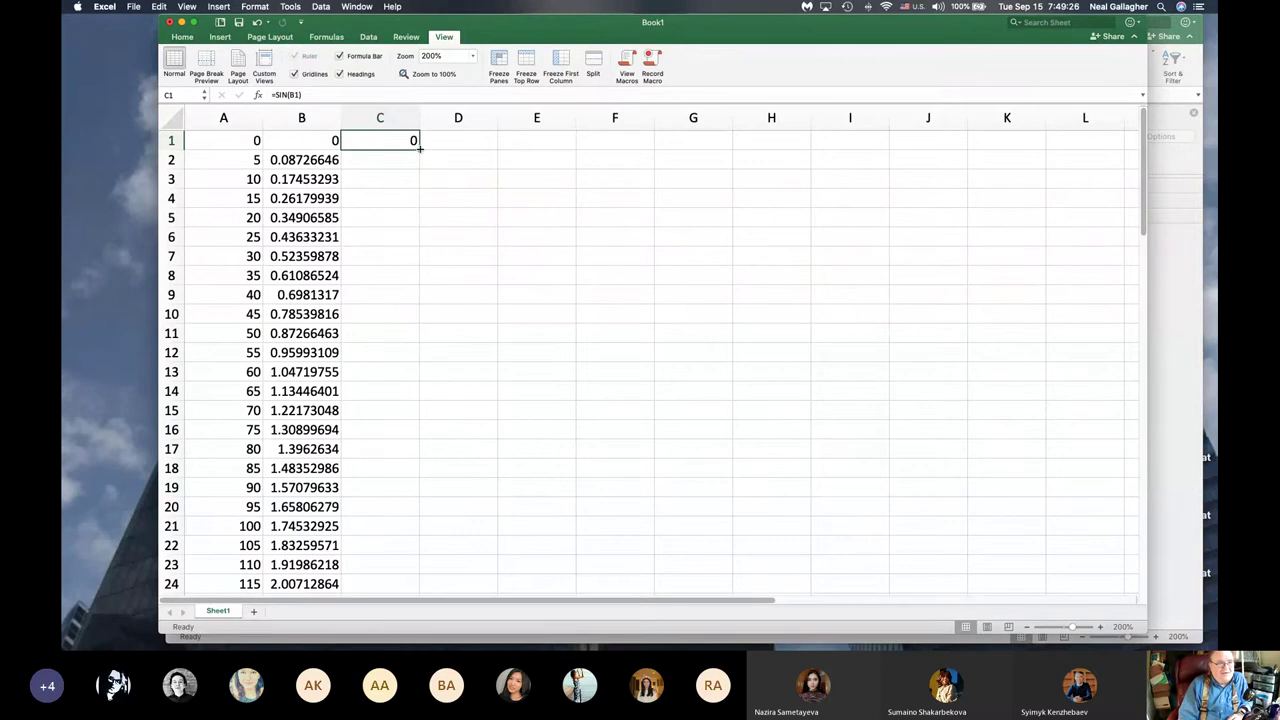
drag(420, 148, 398, 488)
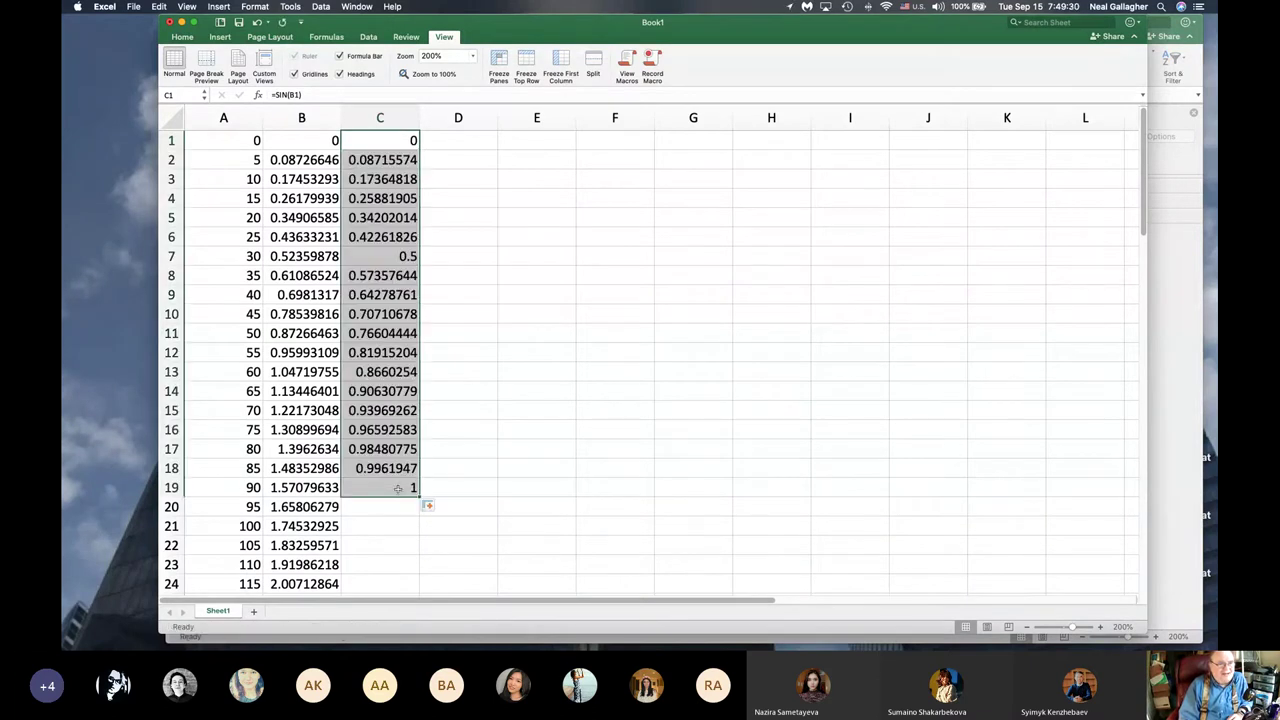
click(395, 486)
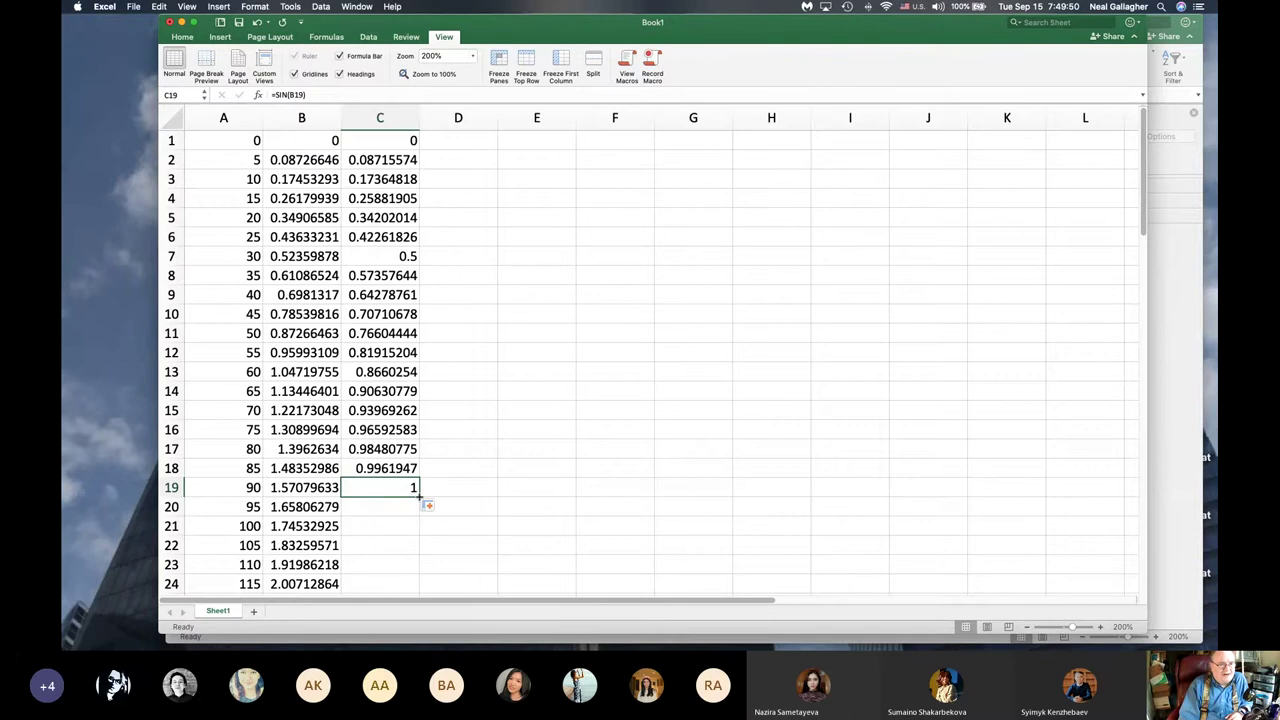
drag(420, 497, 418, 567)
scroll(418, 567, up, 15)
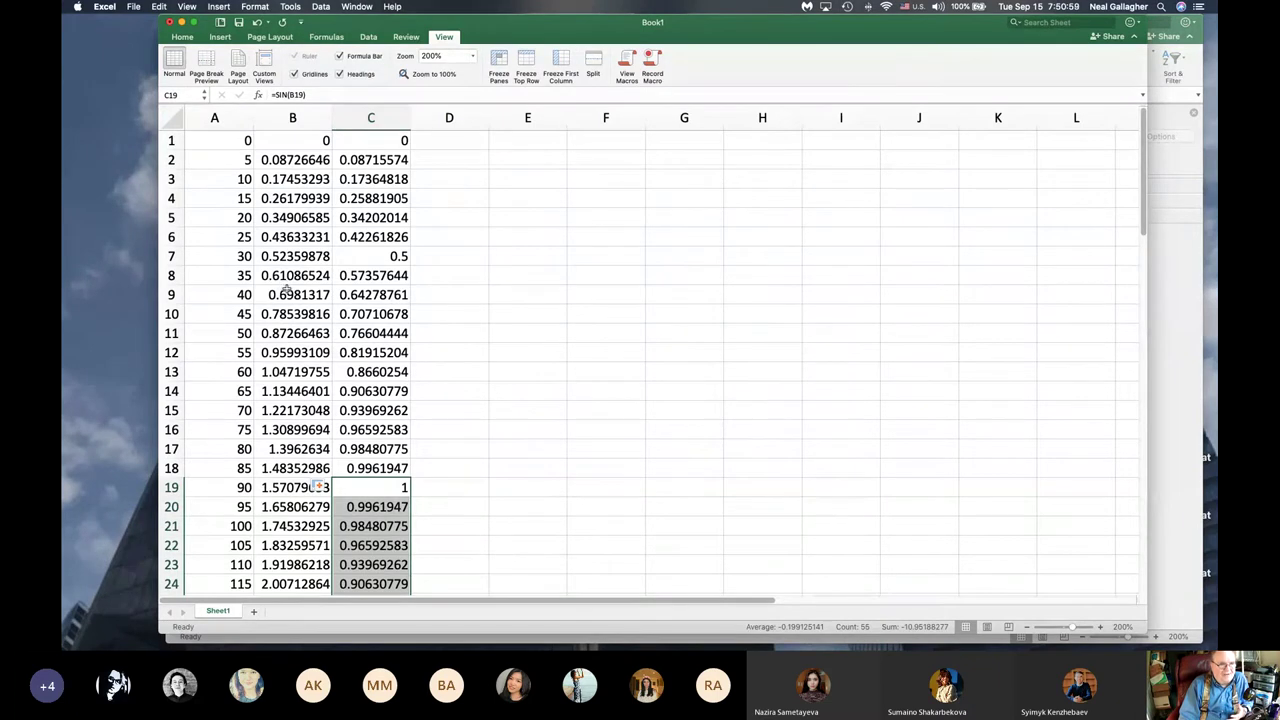
click(466, 276)
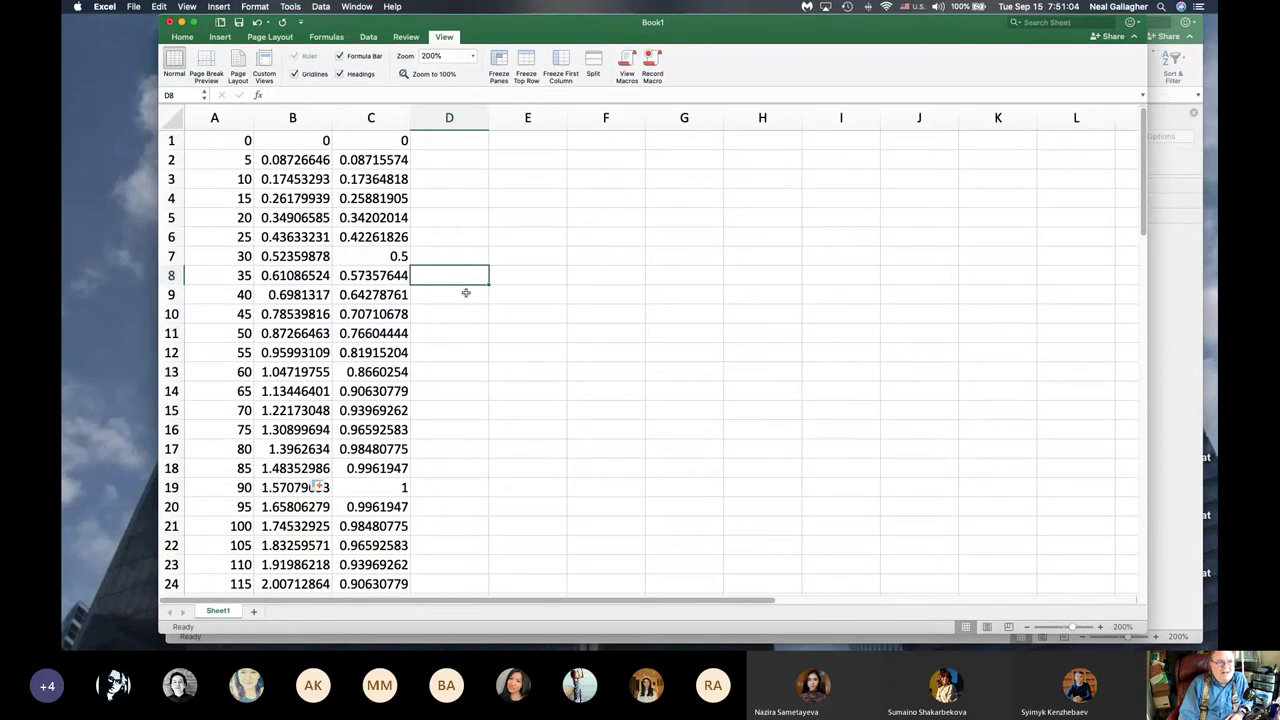
scroll(468, 300, down, 20)
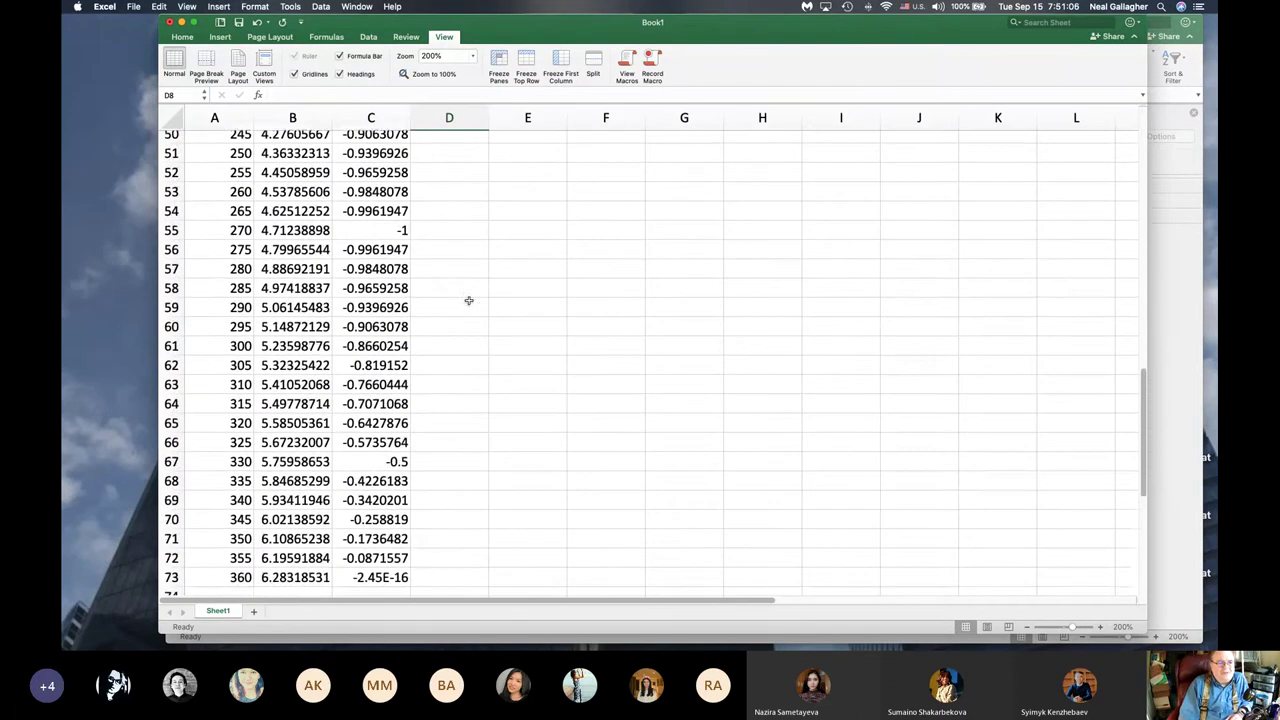
scroll(468, 300, up, 20)
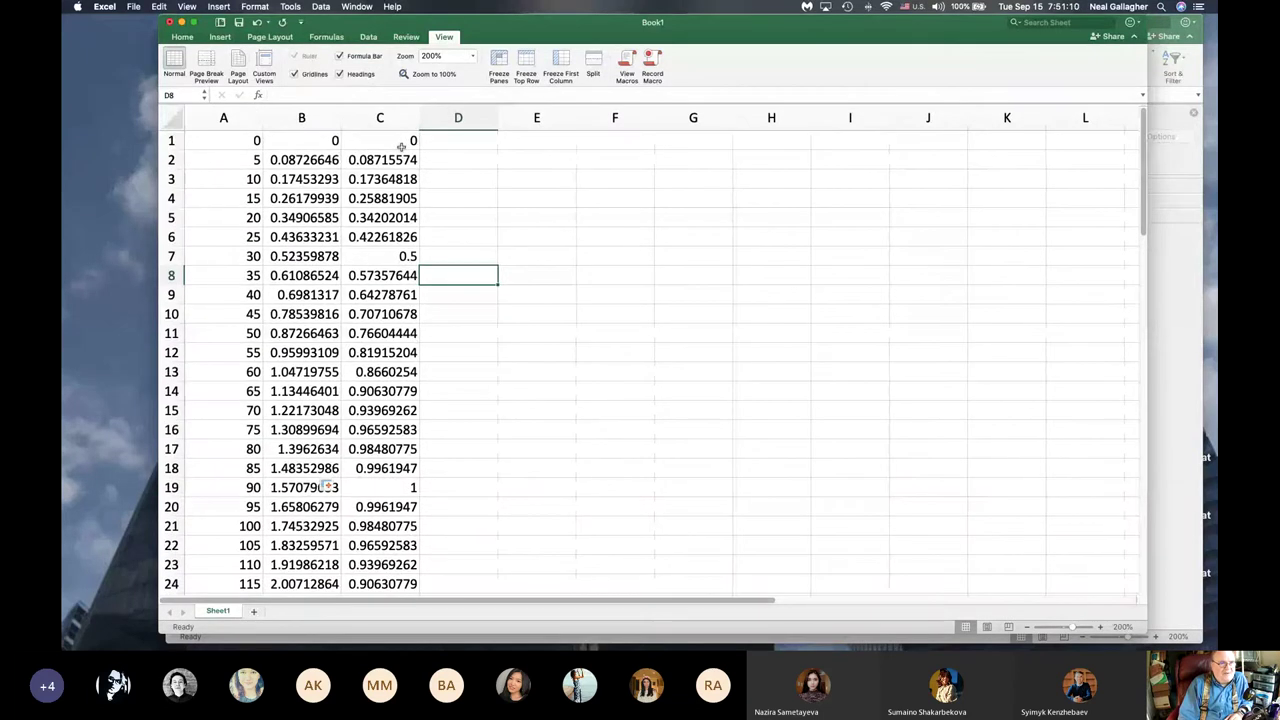
Step: Insert a scatter chart of the sine values in C1:C73 and move it up beside rows 55 to 68
click(398, 144)
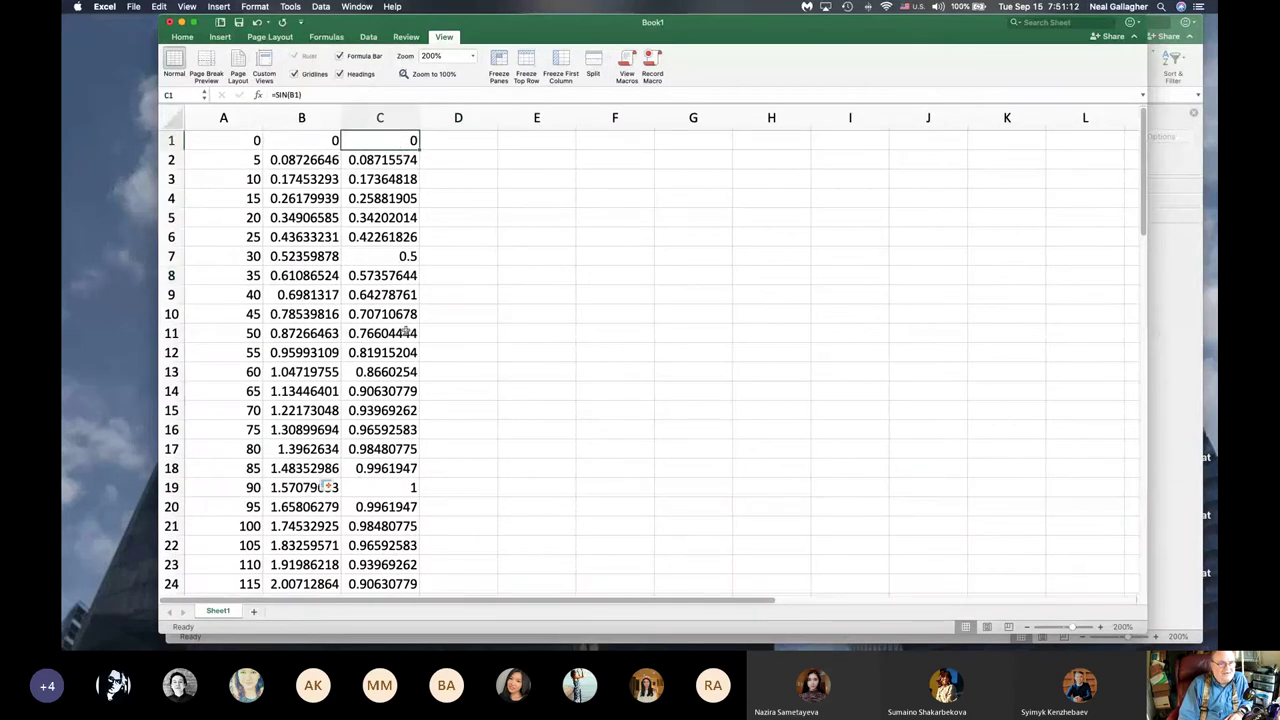
scroll(405, 333, down, 17)
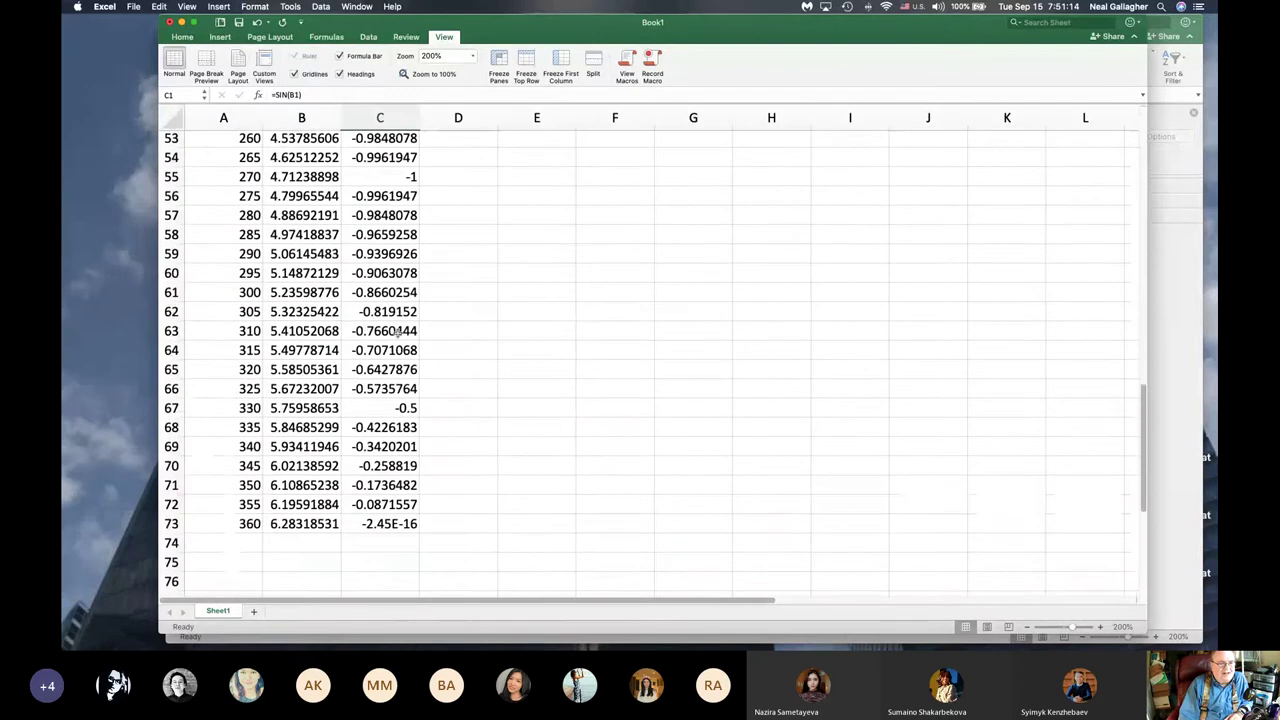
scroll(398, 333, down, 2)
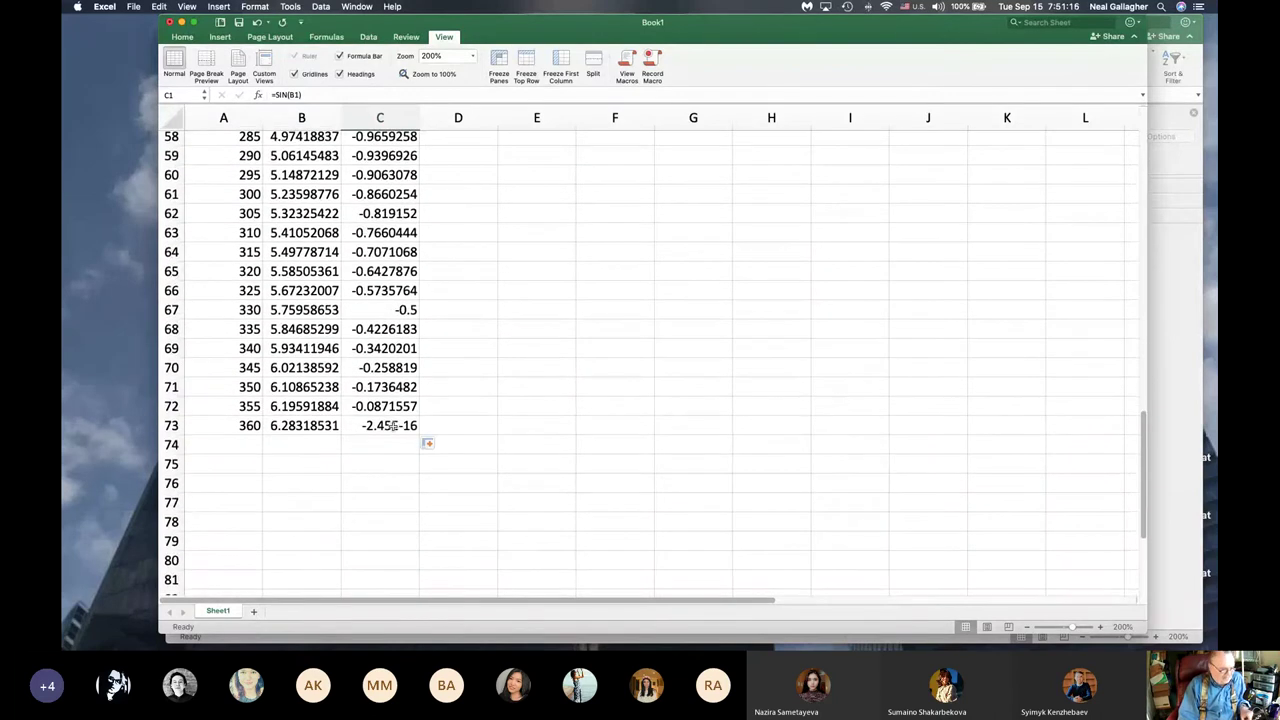
shift+click(395, 425)
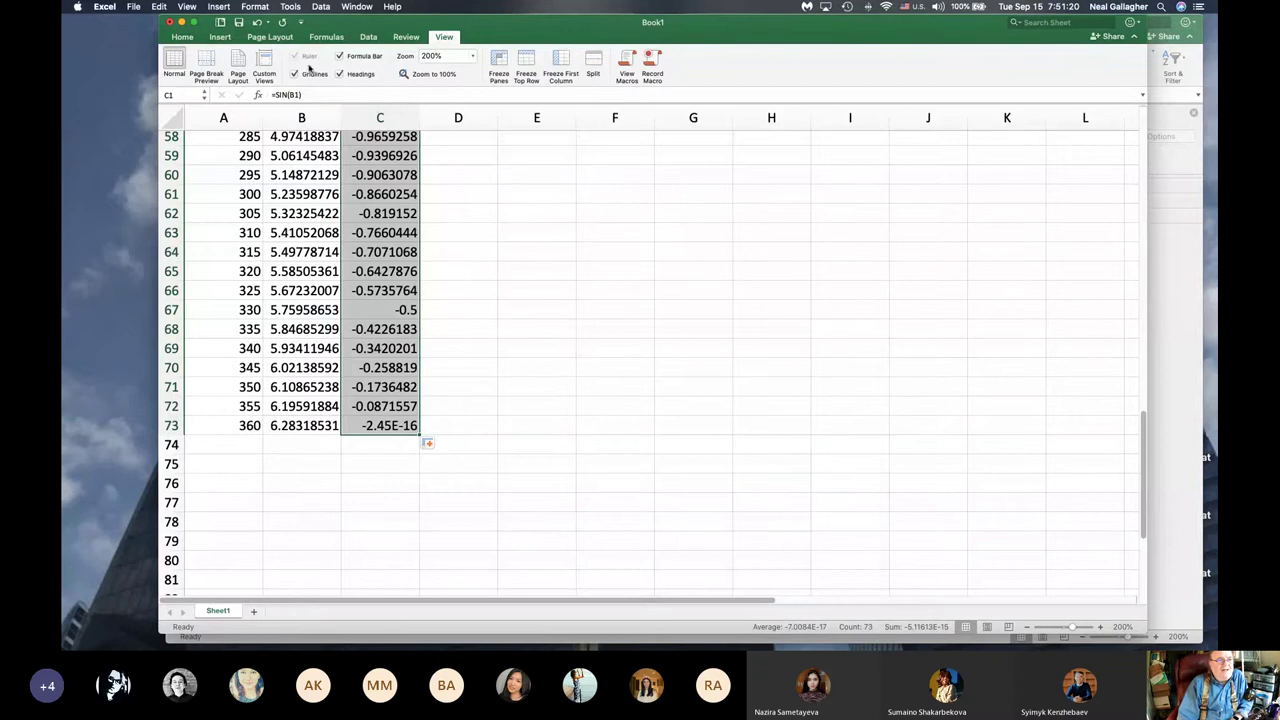
click(220, 36)
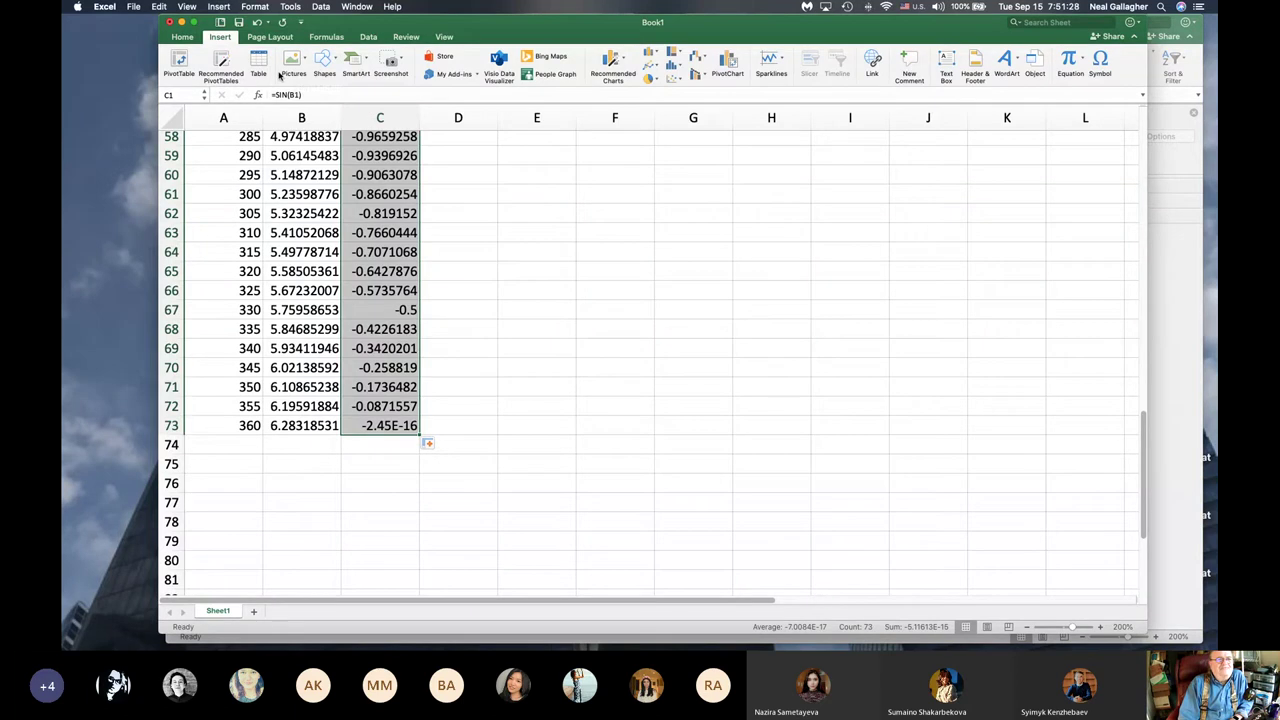
click(621, 60)
click(658, 124)
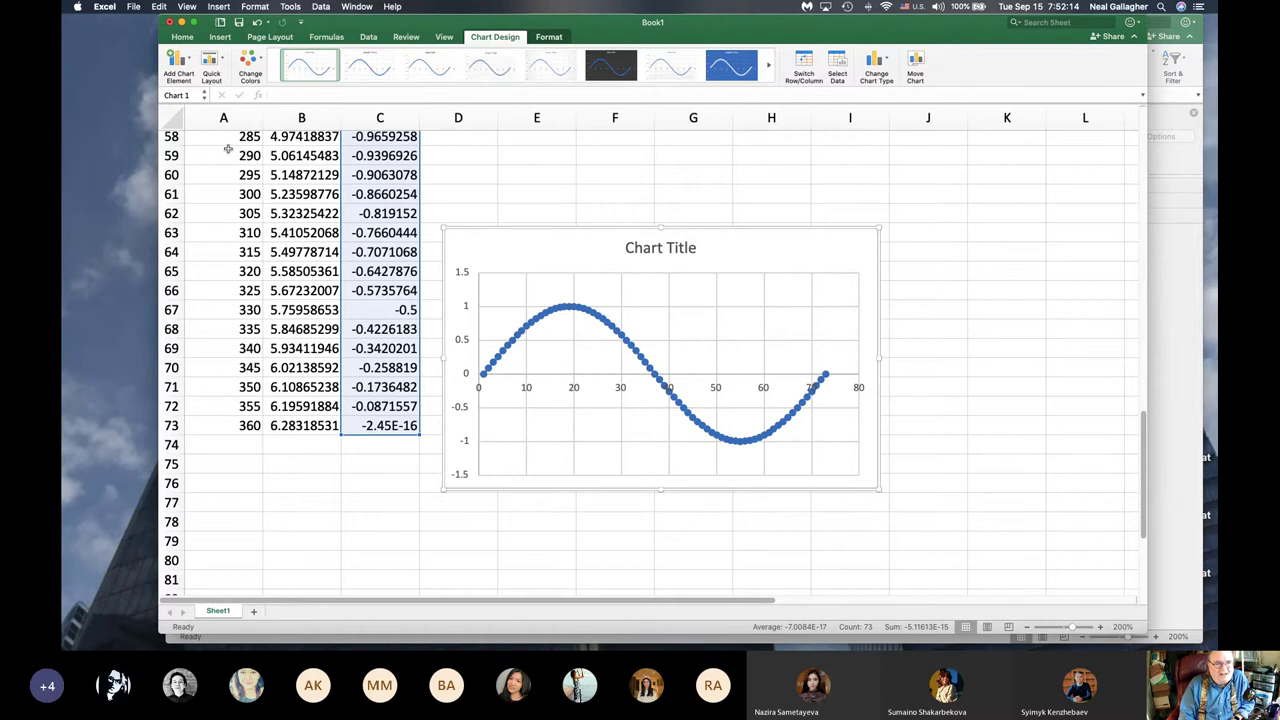
scroll(228, 150, up, 4)
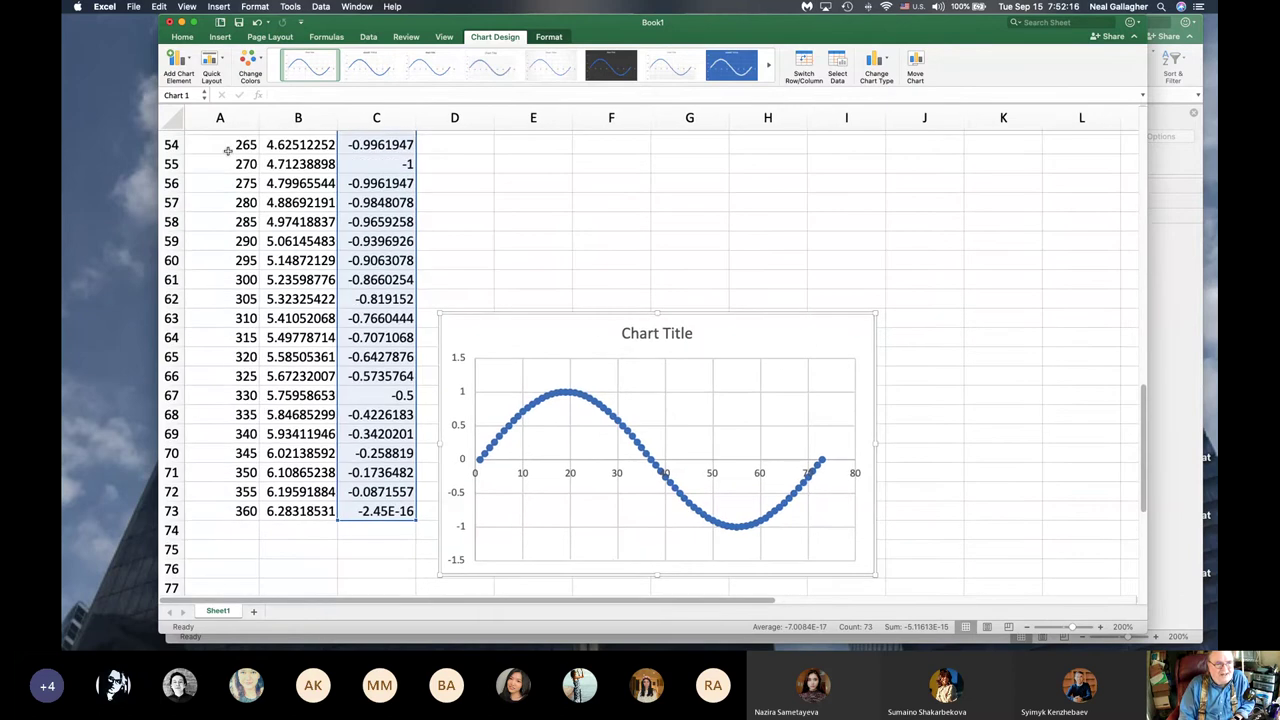
drag(534, 343, 518, 198)
Step: Examine the sine curve against the degree, radian and sine columns from row 1 through row 73
scroll(236, 170, up, 15)
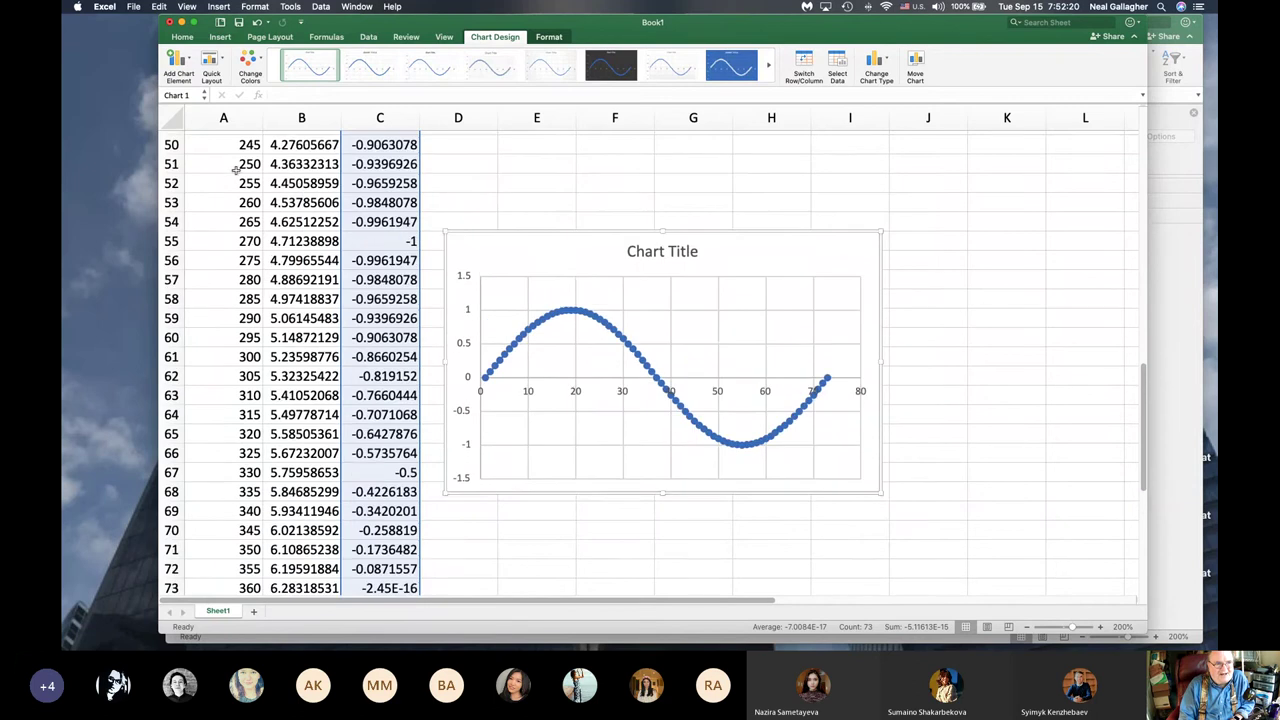
scroll(236, 170, up, 7)
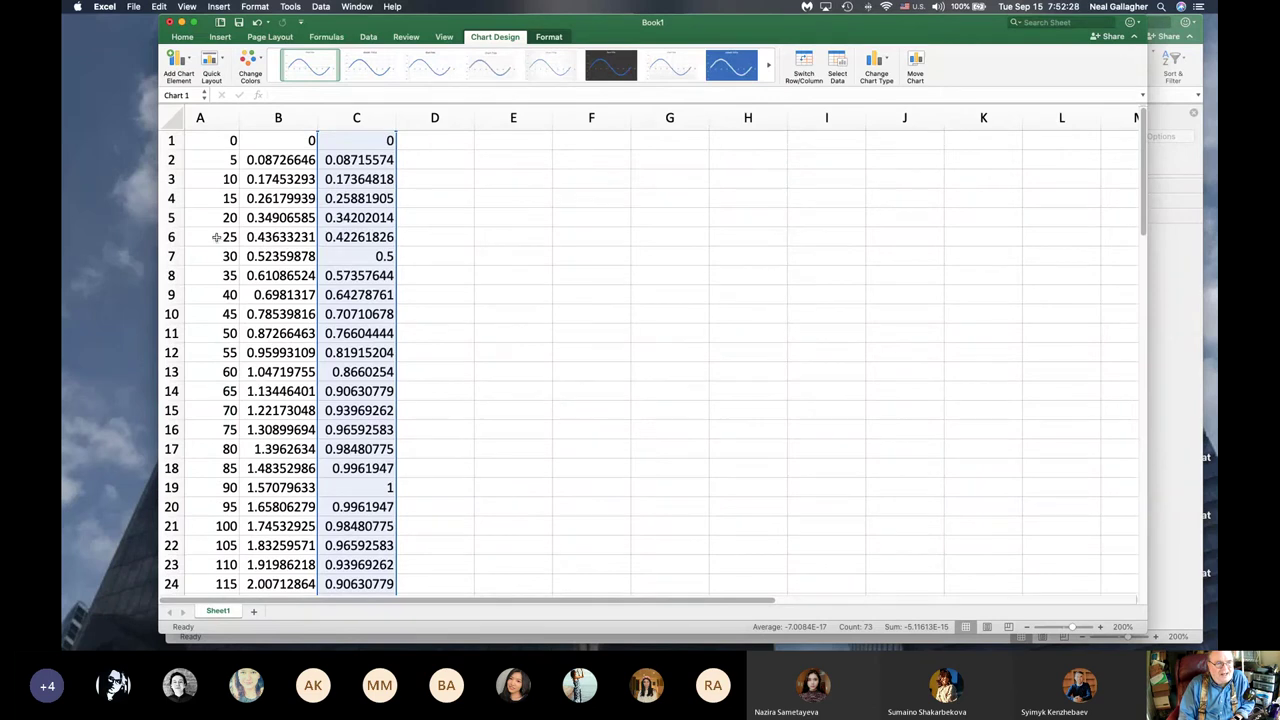
scroll(218, 518, down, 1)
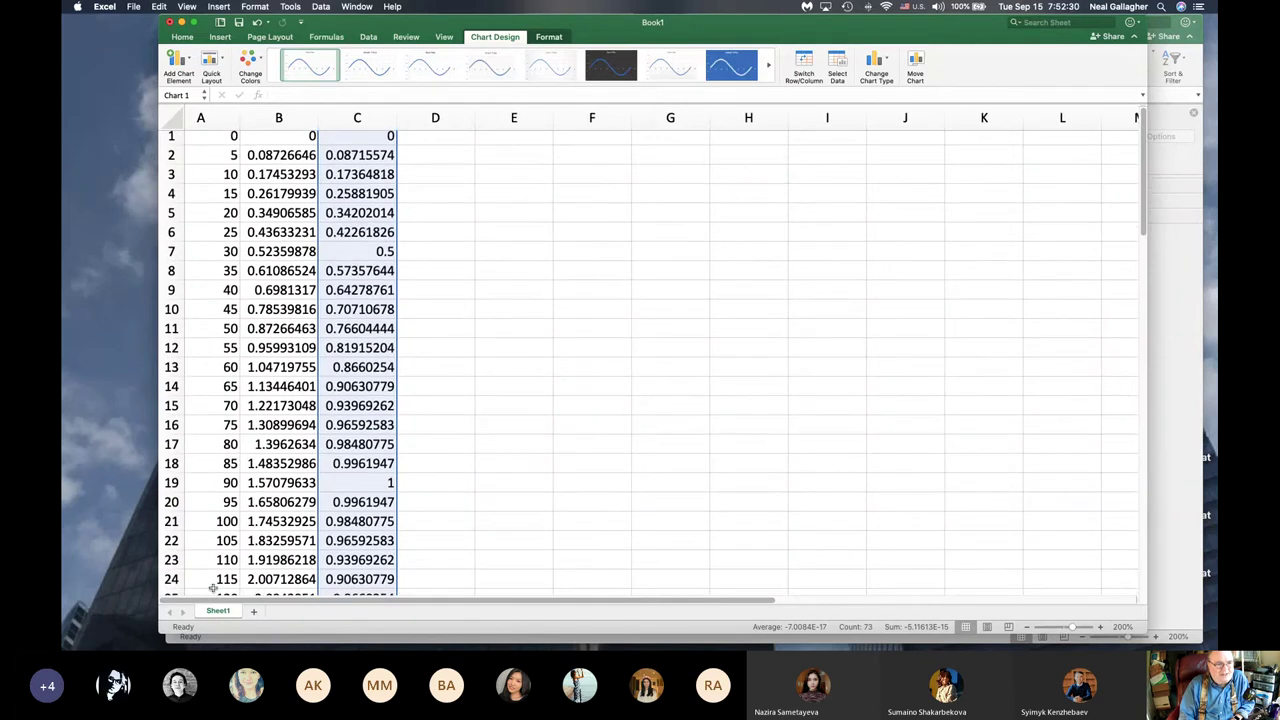
scroll(474, 383, down, 15)
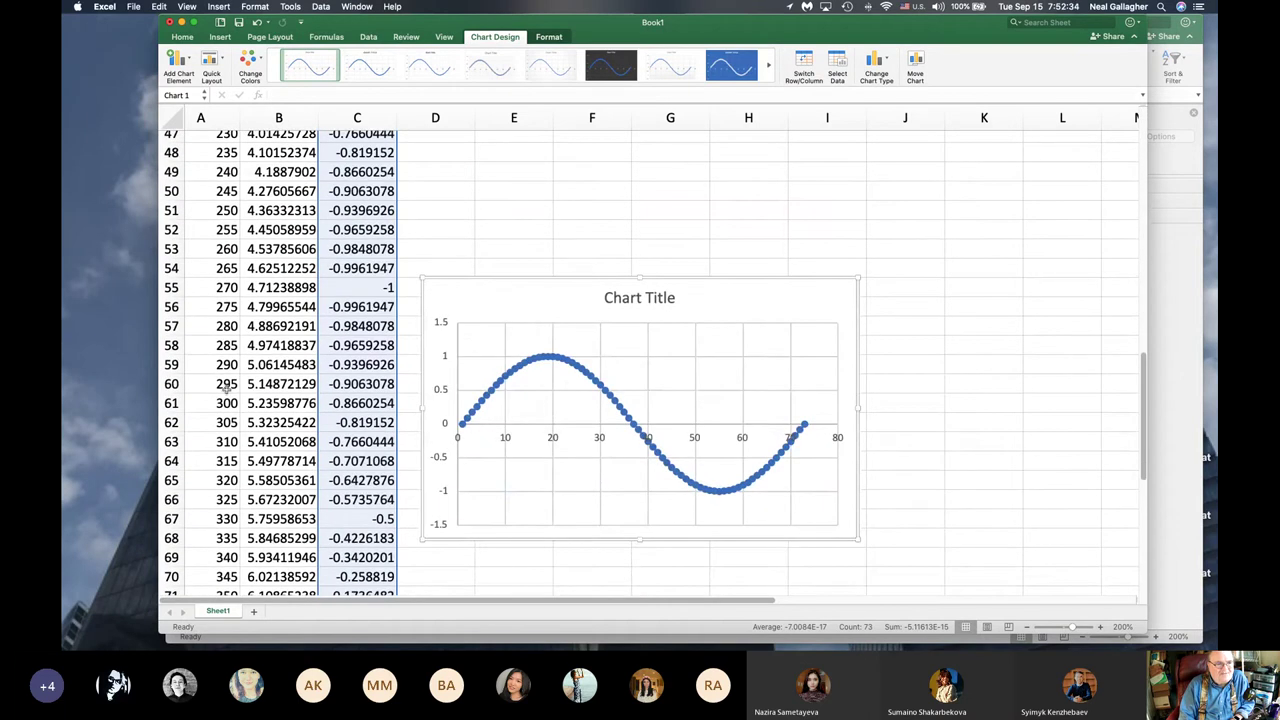
mouse_move(510, 374)
scroll(200, 450, down, 4)
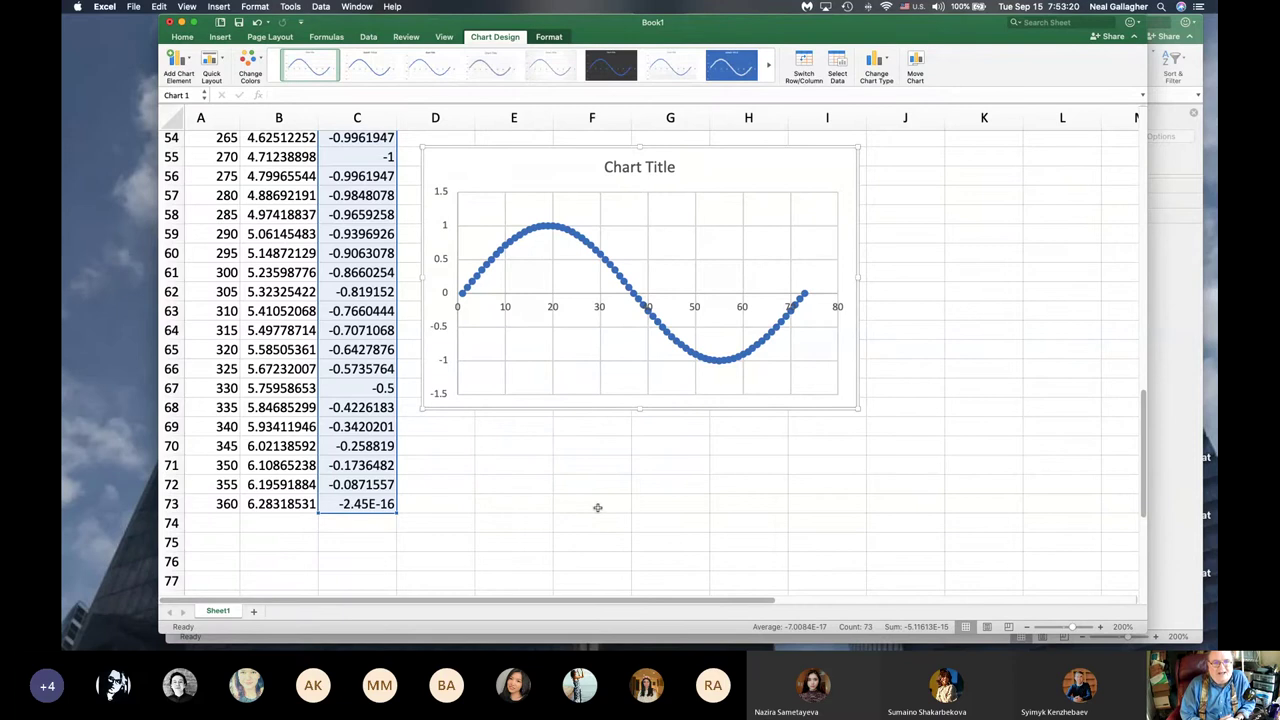
scroll(344, 451, up, 4)
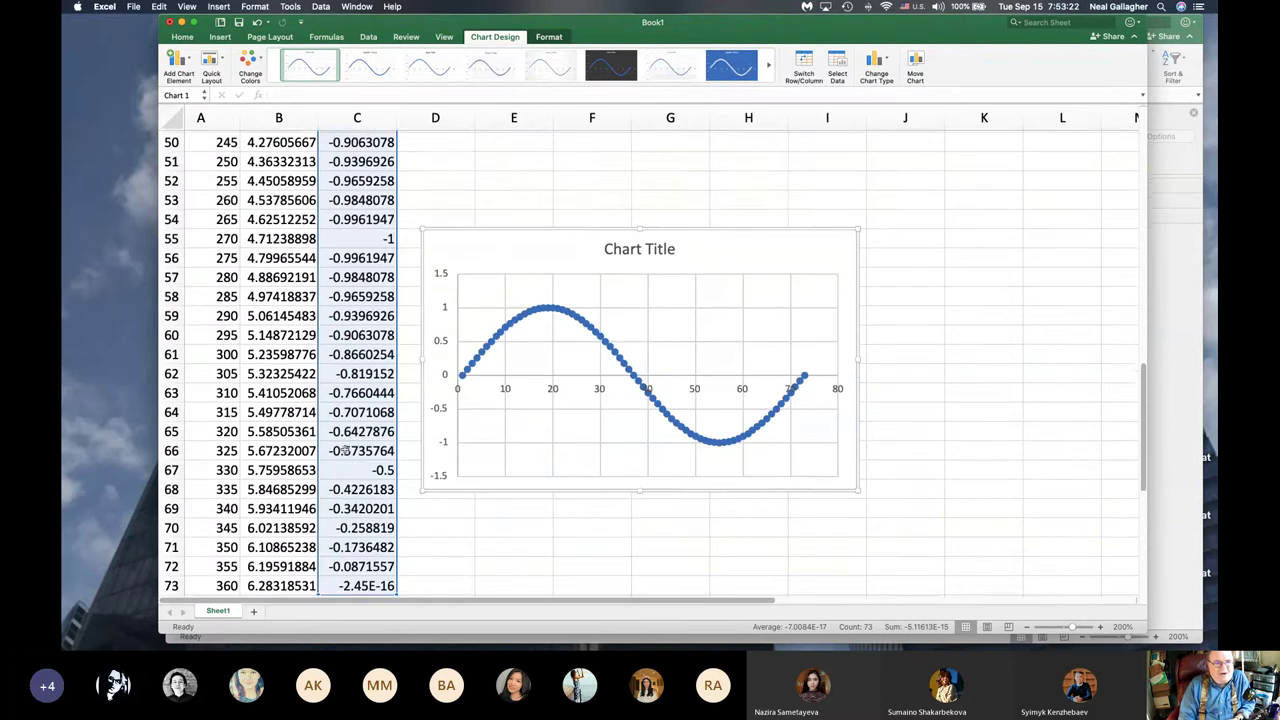
scroll(344, 451, up, 15)
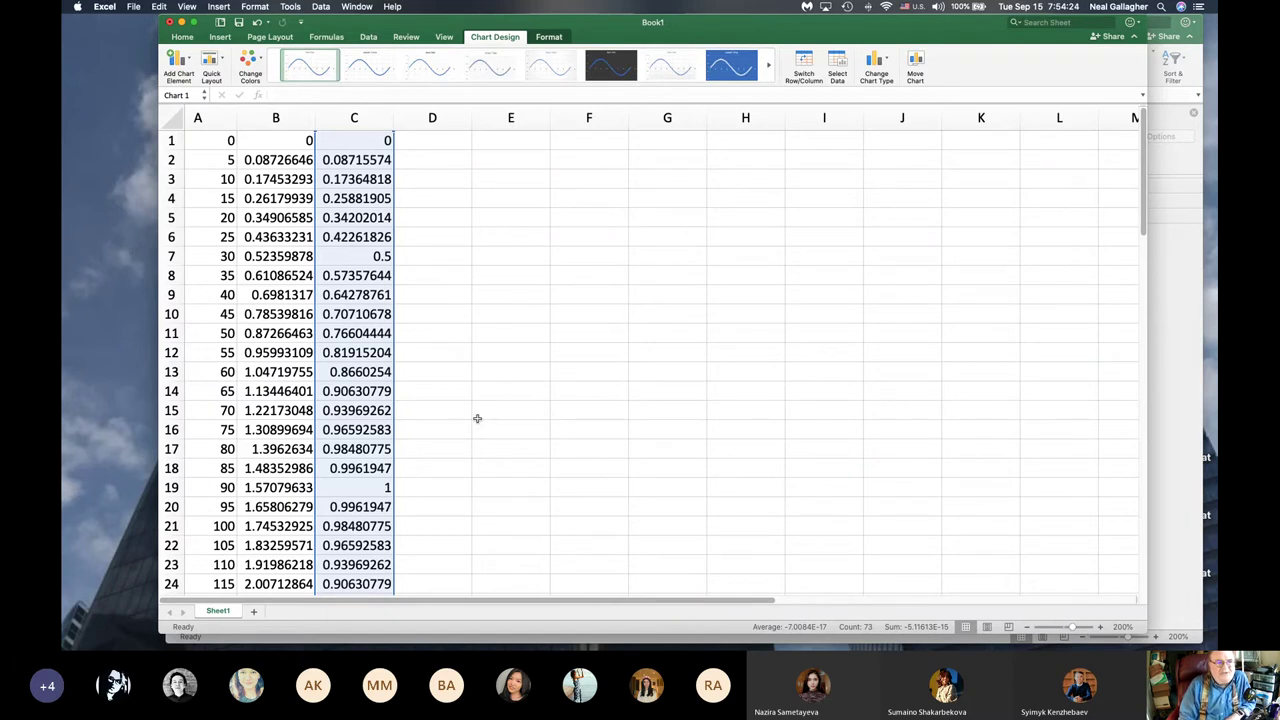
scroll(480, 421, down, 20)
scroll(482, 421, up, 7)
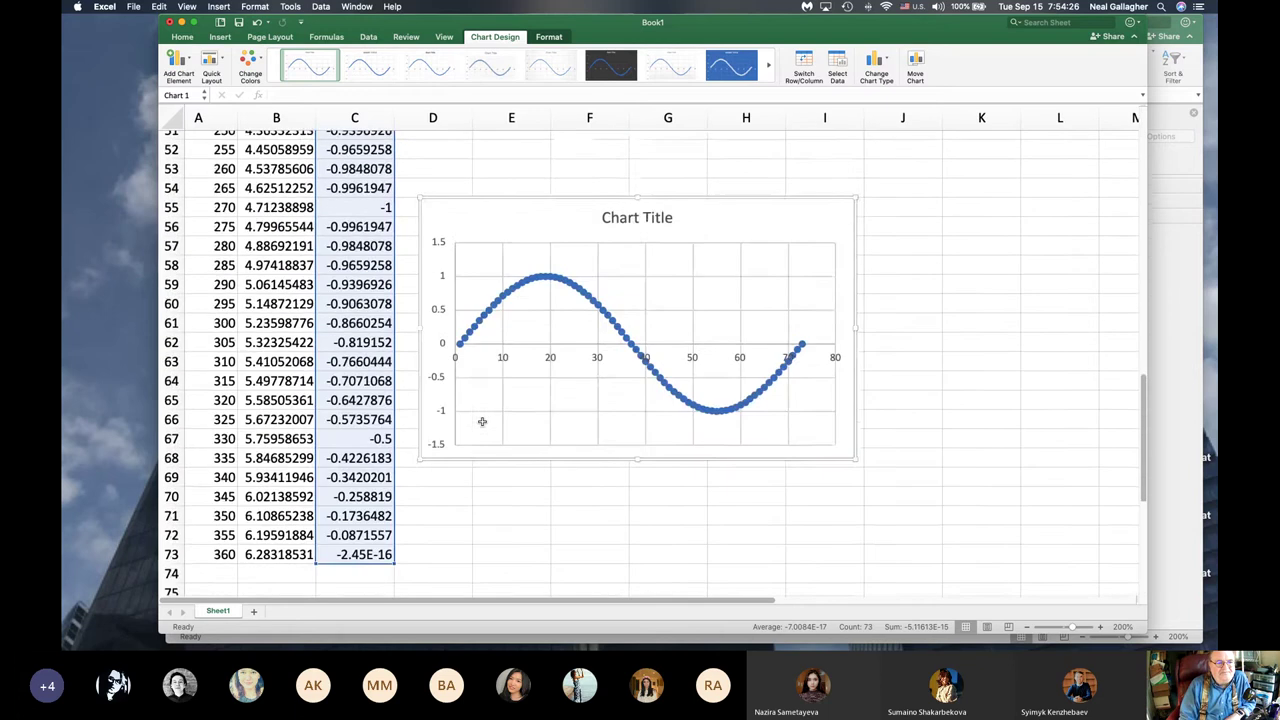
scroll(482, 421, down, 3)
scroll(482, 423, down, 2)
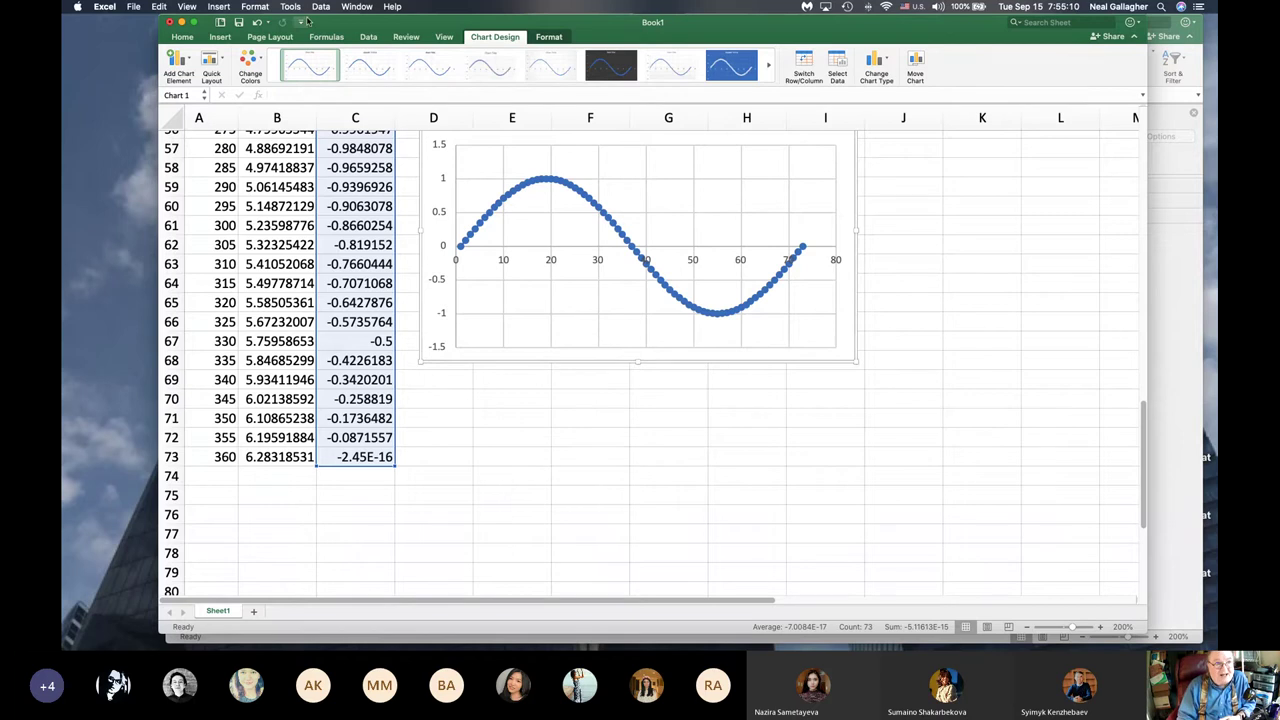
Step: Move the Book1 window aside, review the weekly topics of the ComputerScienceforPoets syllabus in Pages, and return to the Microsoft Teams meeting
drag(340, 22, 731, 22)
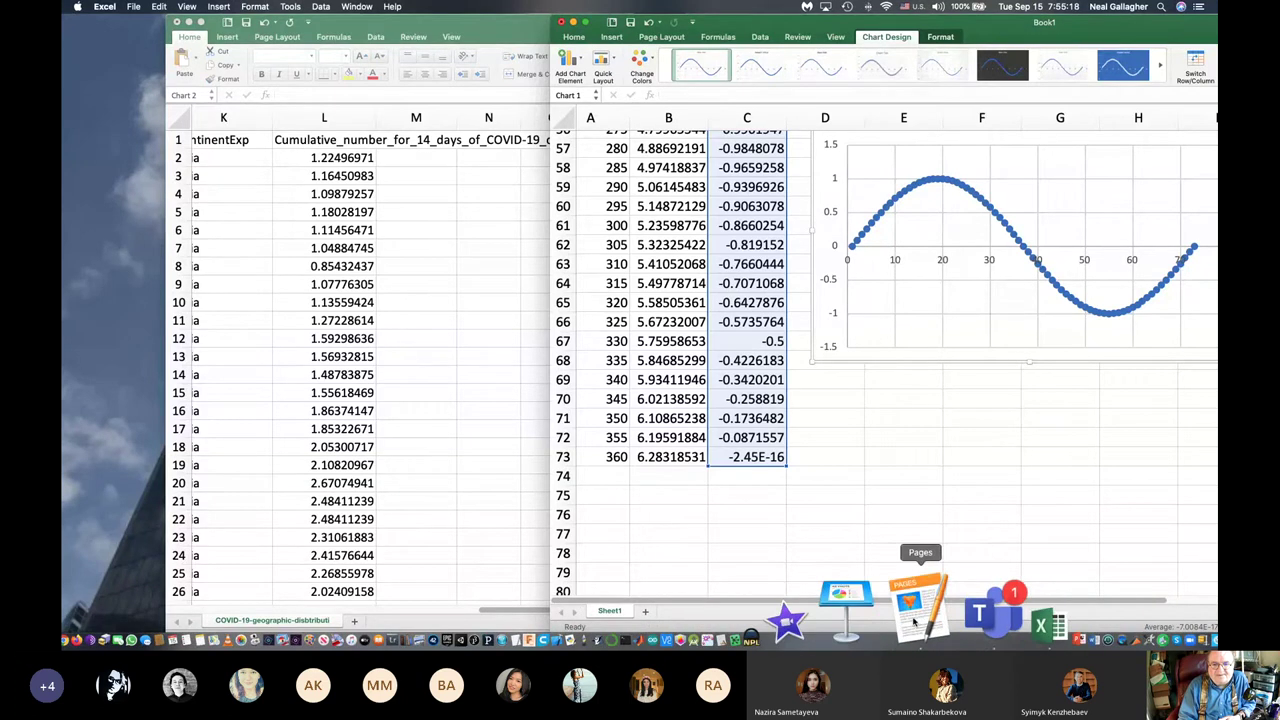
click(913, 617)
scroll(548, 535, down, 10)
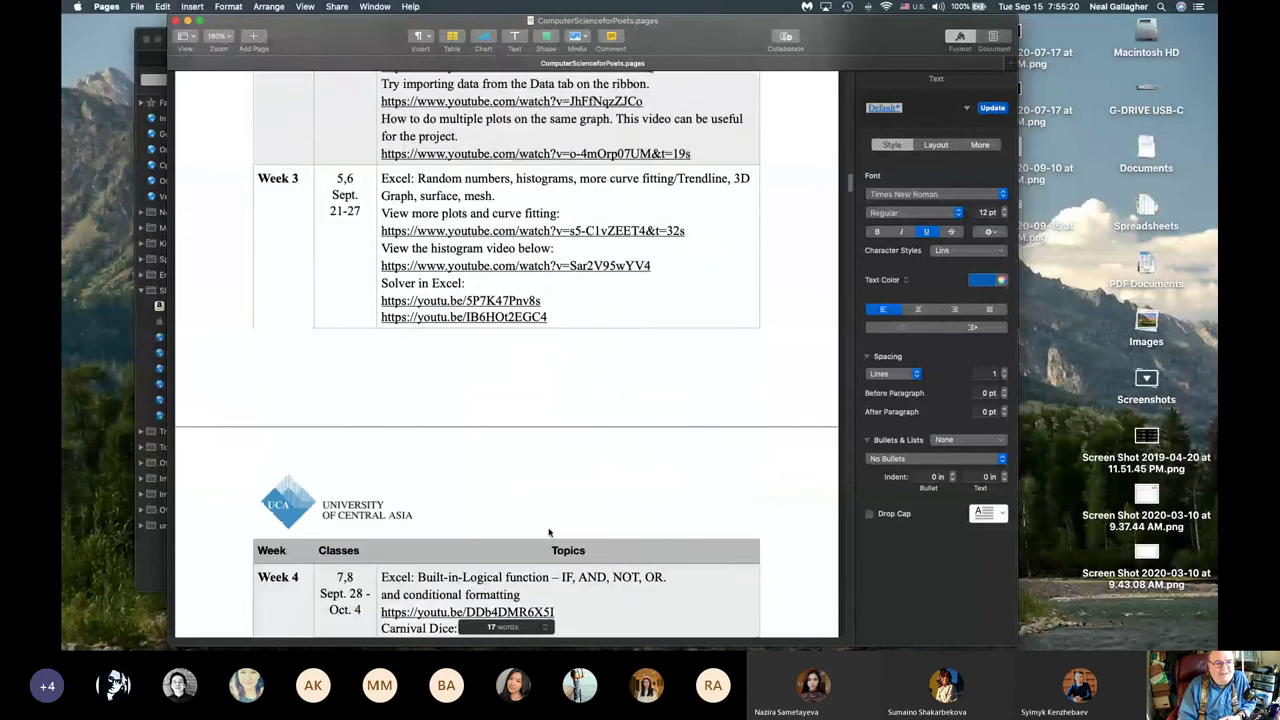
scroll(548, 535, down, 5)
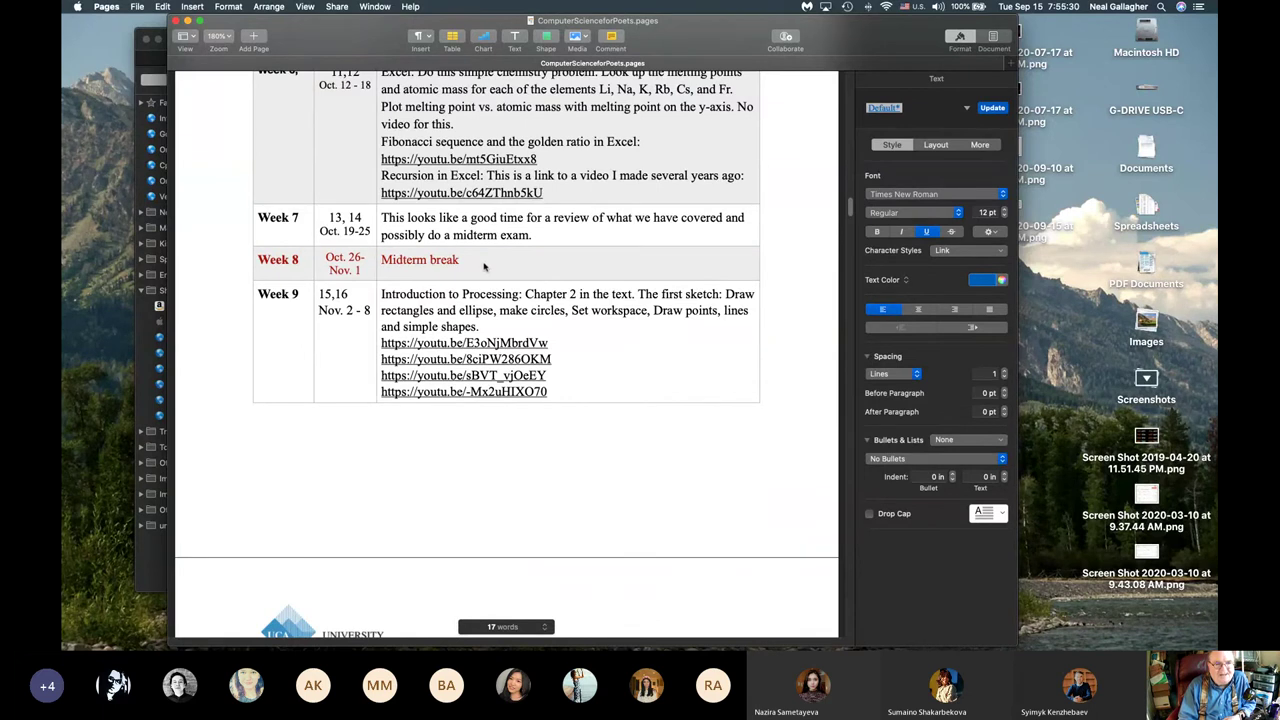
scroll(484, 265, up, 15)
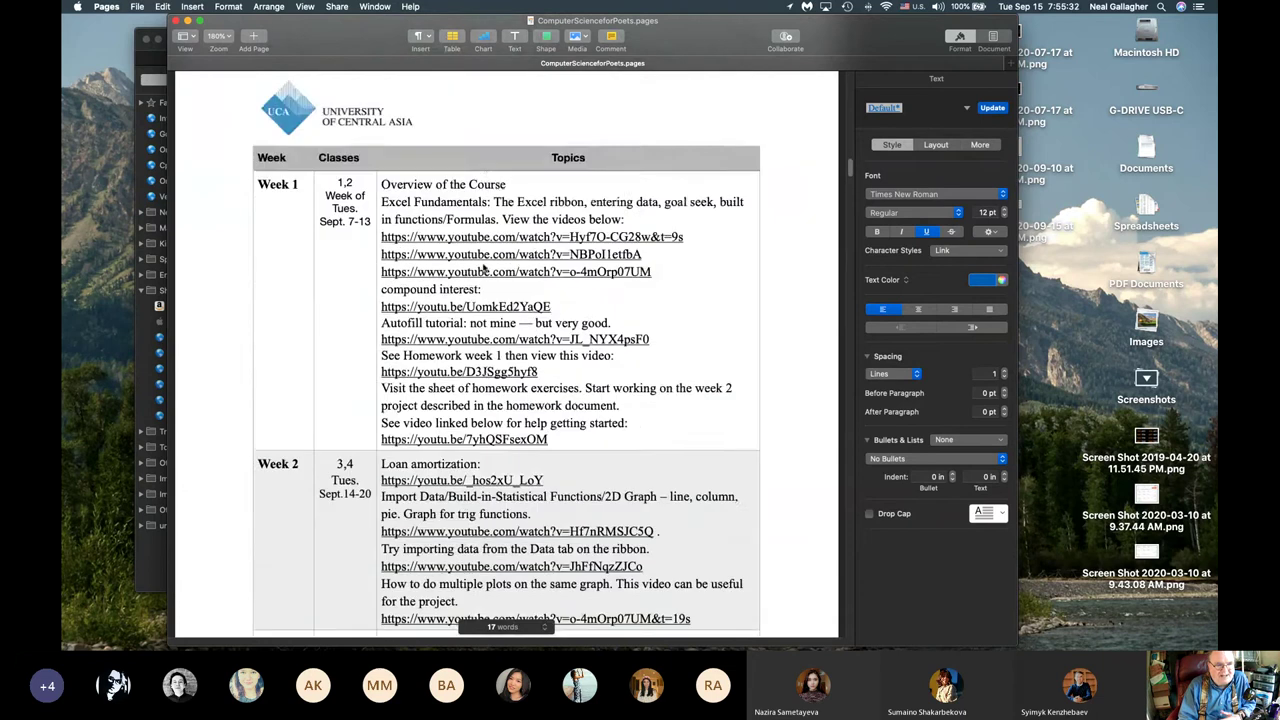
scroll(484, 267, up, 5)
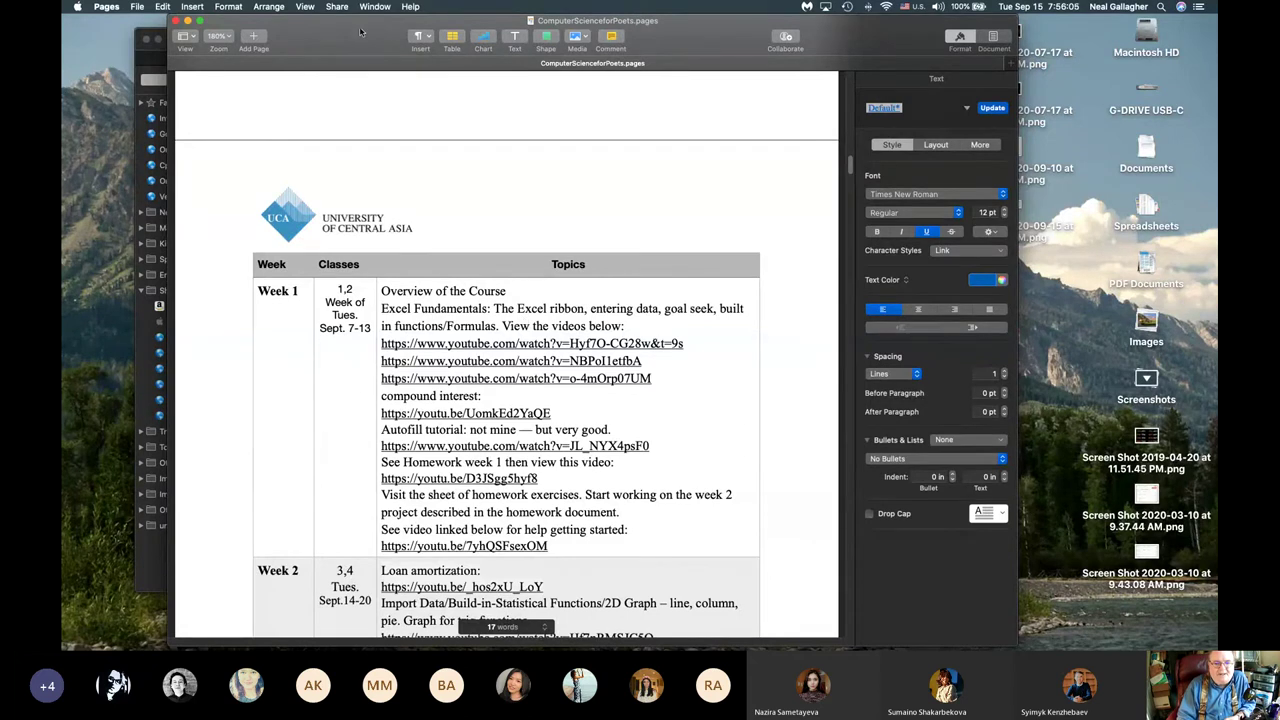
click(1136, 630)
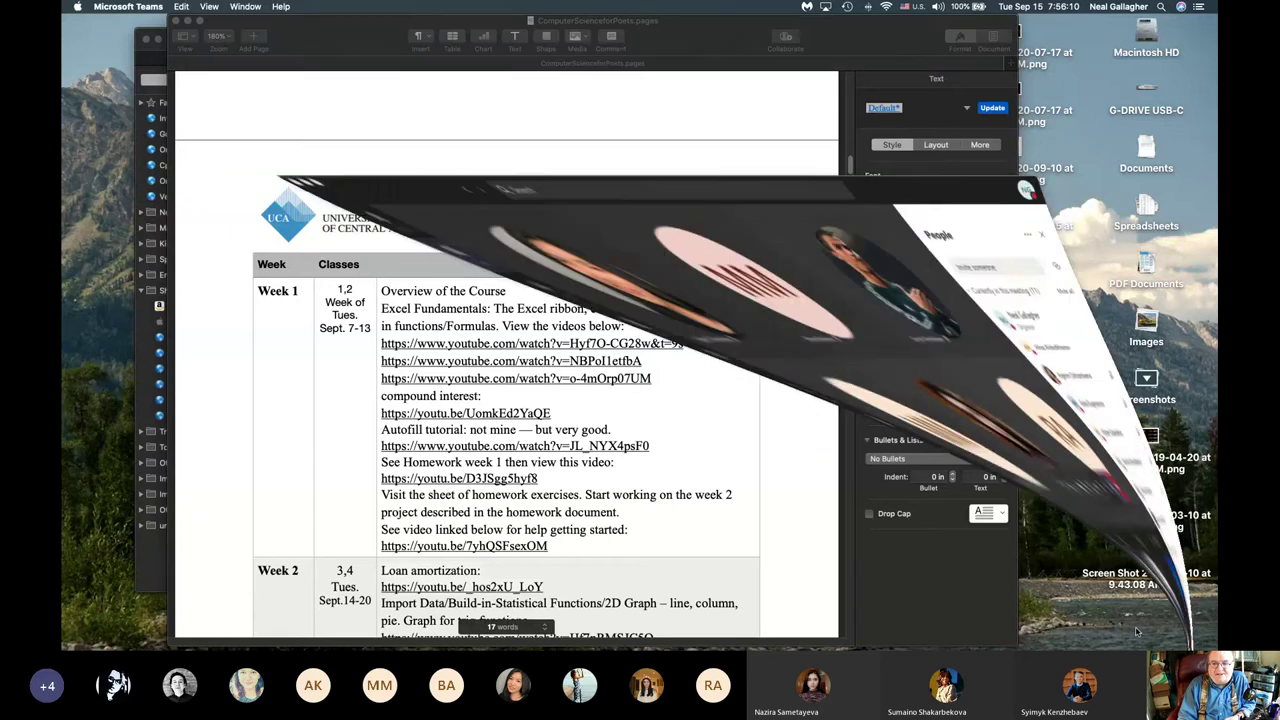